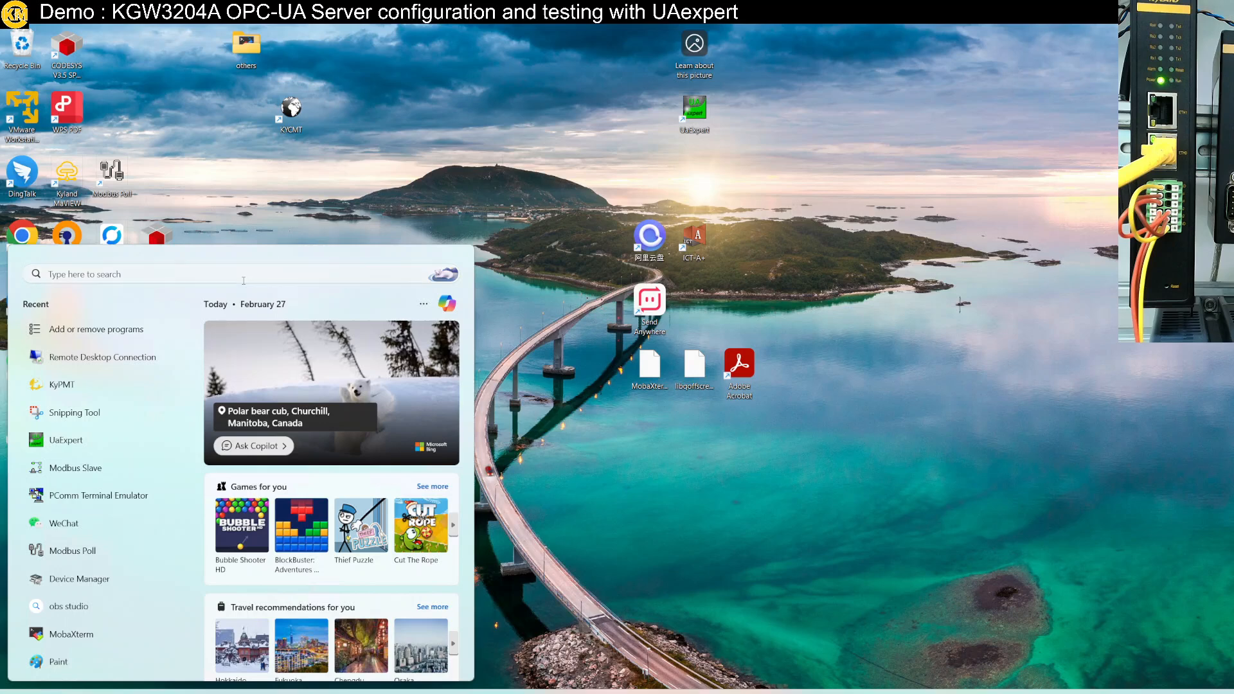
# Launch KyPMT from its desktop shortcut and approve the UAC prompt
pyautogui.click(341, 166)
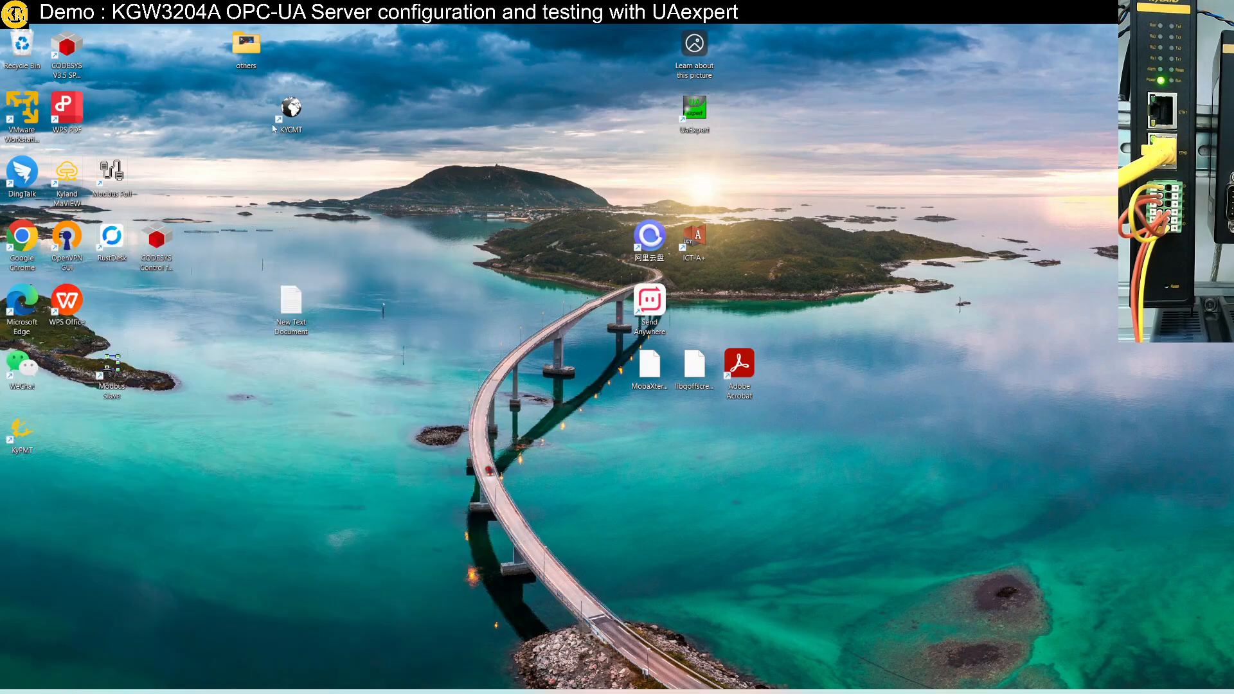
pyautogui.moveTo(275, 129); pyautogui.dragTo(319, 230)
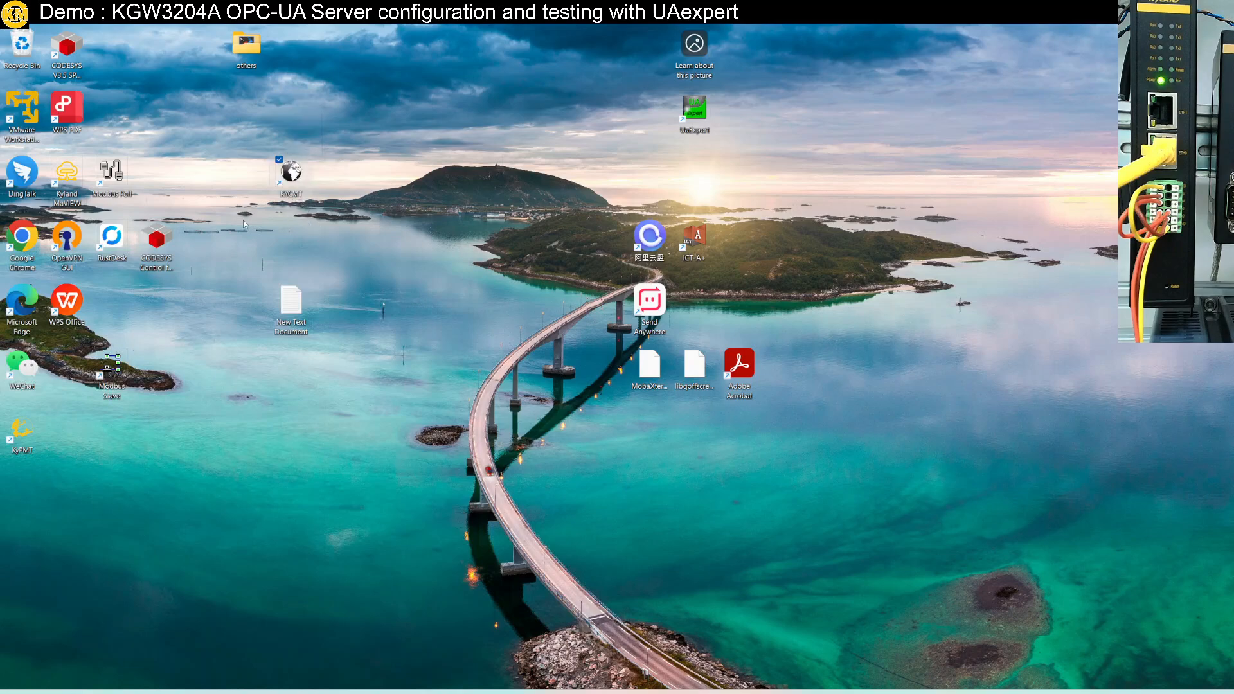
pyautogui.click(22, 431)
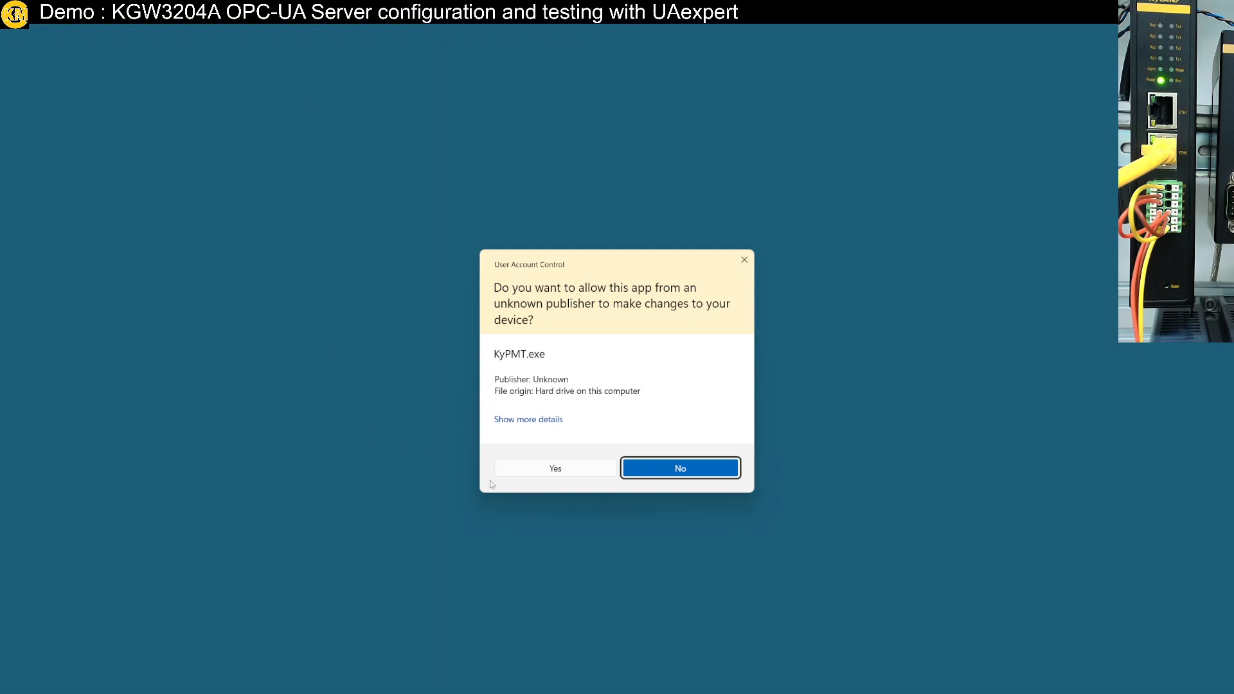
pyautogui.click(524, 470)
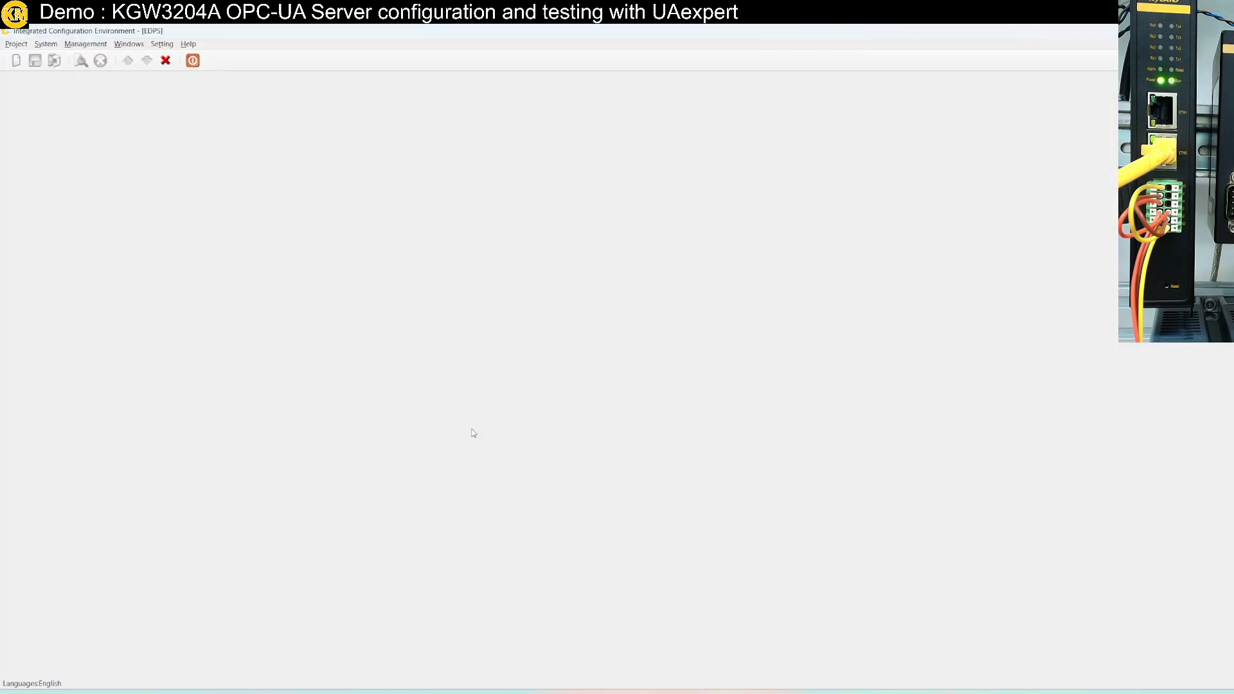
# Restore the configuration window to a smaller size, then resize it larger
pyautogui.moveTo(361, 32); pyautogui.dragTo(163, 141)
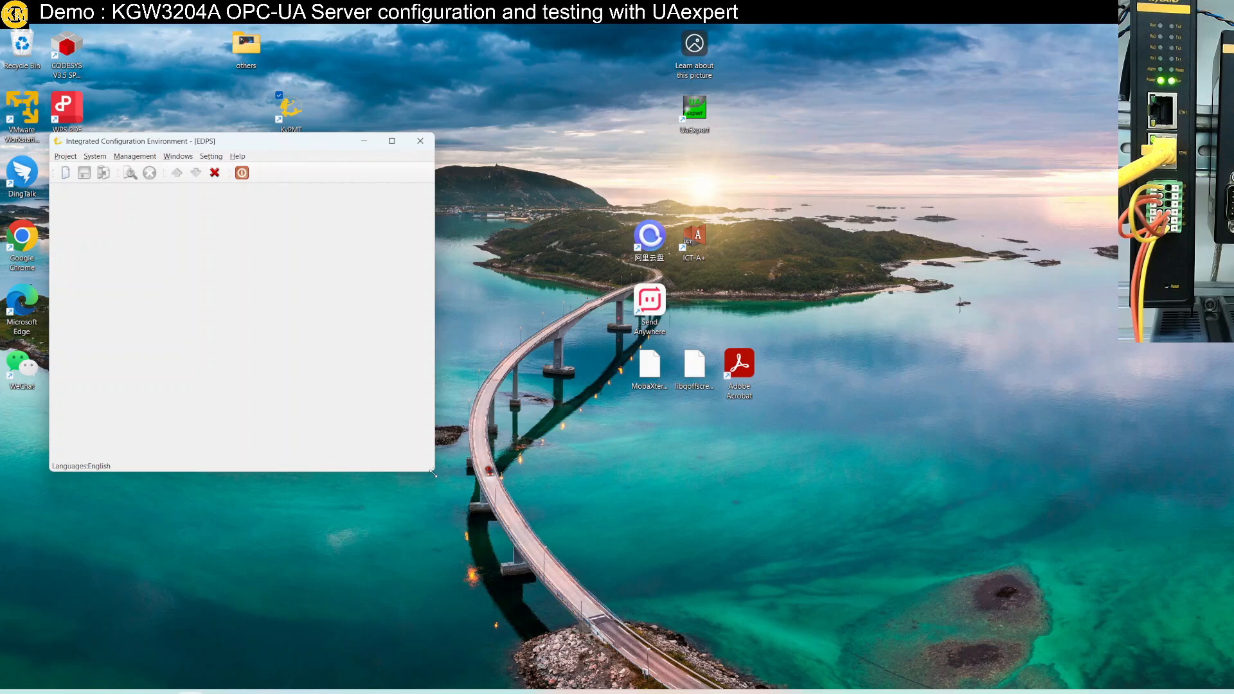
pyautogui.moveTo(425, 473); pyautogui.dragTo(791, 602)
# Create workspace workspace11 and select its 2.0.0 version
pyautogui.click(71, 175)
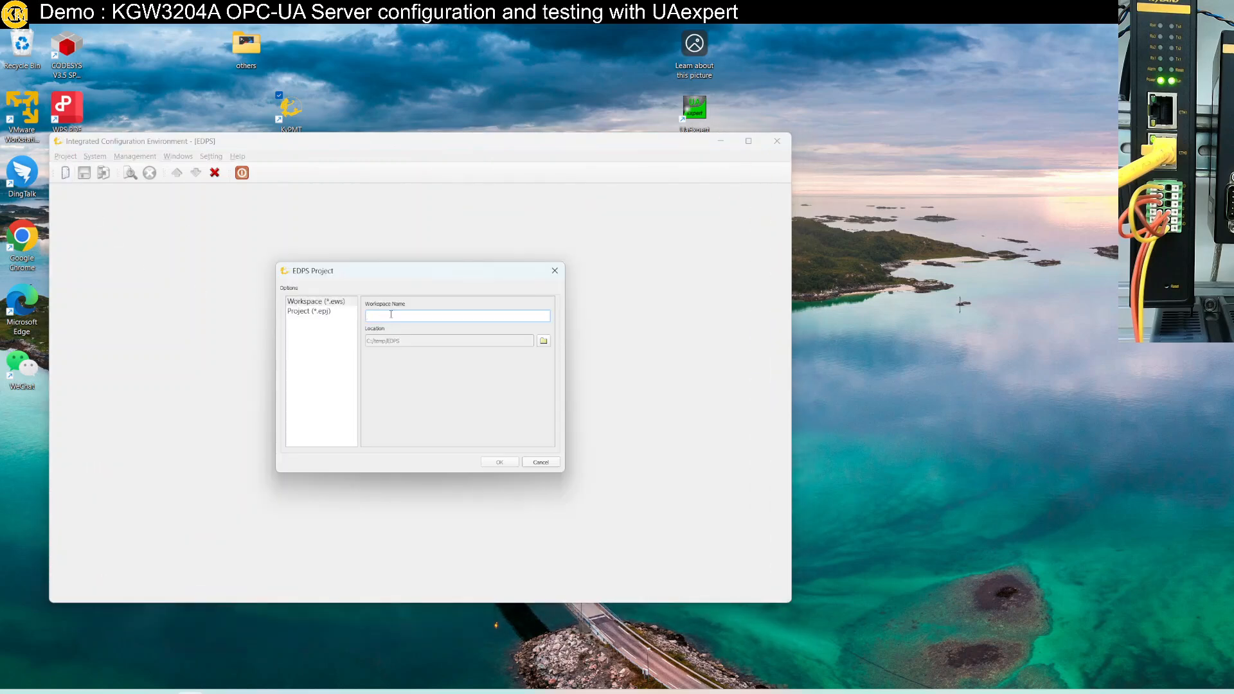
pyautogui.write('workspace11')
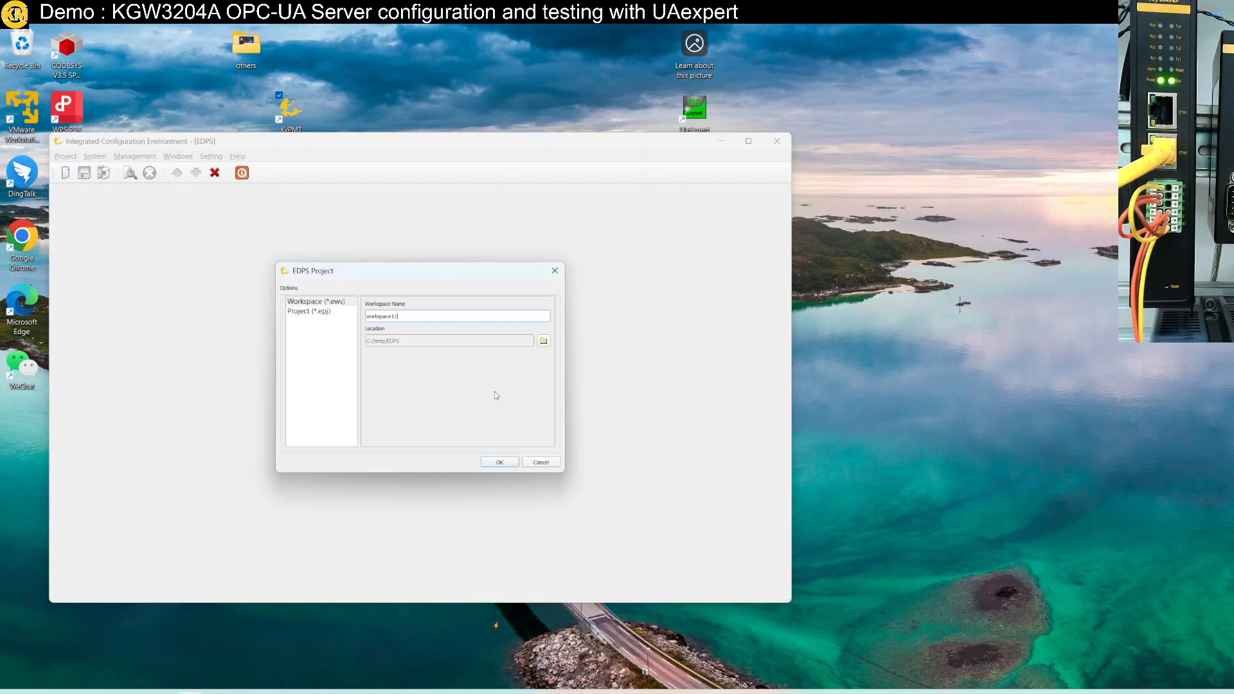
pyautogui.click(483, 462)
pyautogui.click(92, 221)
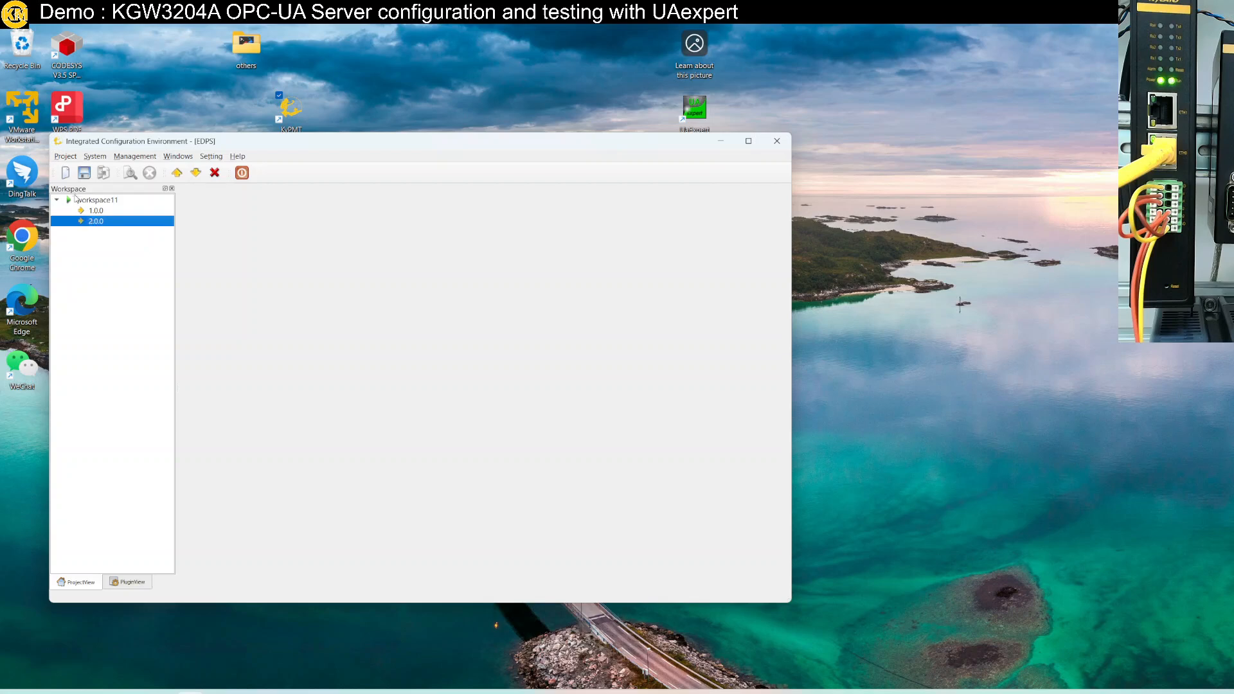
# Create project Project11 (*.epj) and add it to the current workspace
pyautogui.click(66, 173)
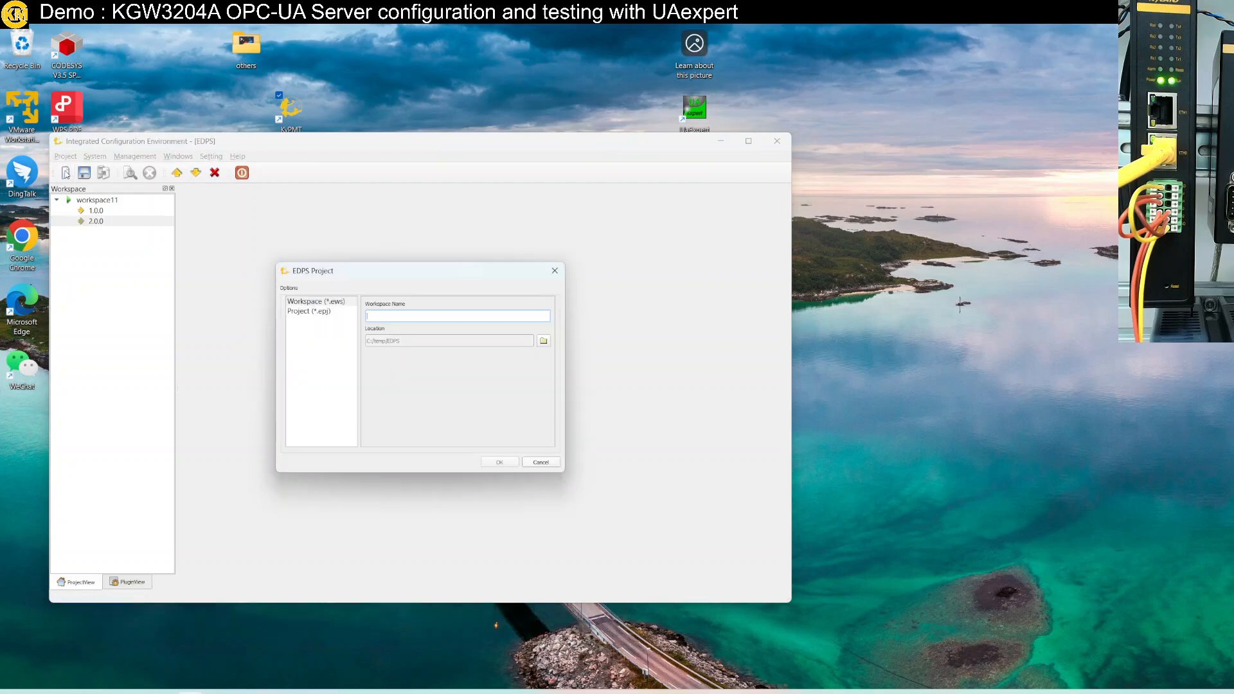
pyautogui.click(311, 311)
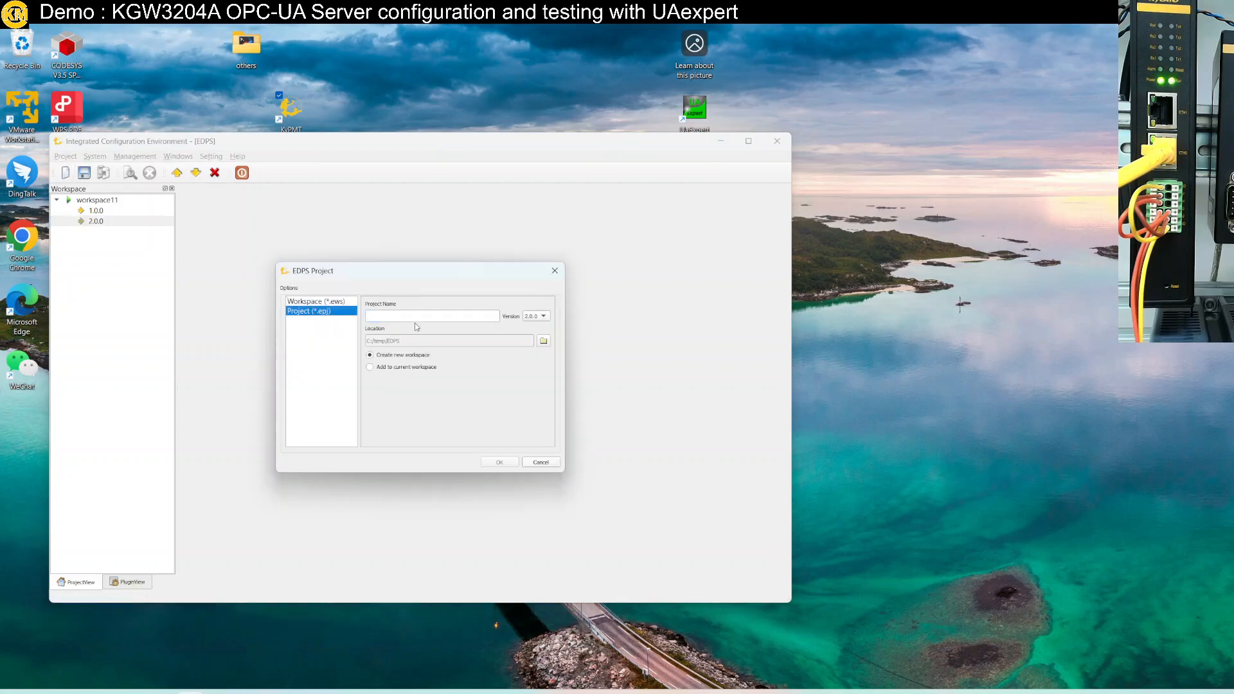
pyautogui.click(415, 318)
pyautogui.write('Project11')
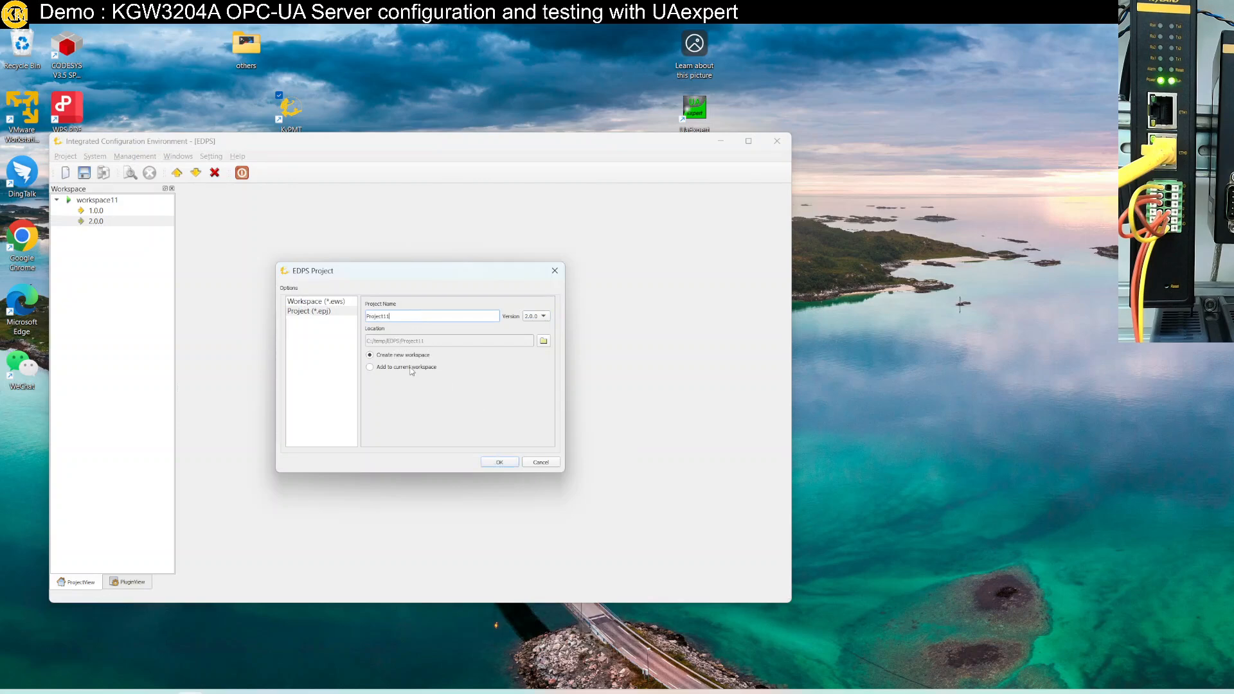
pyautogui.click(412, 371)
pyautogui.click(500, 463)
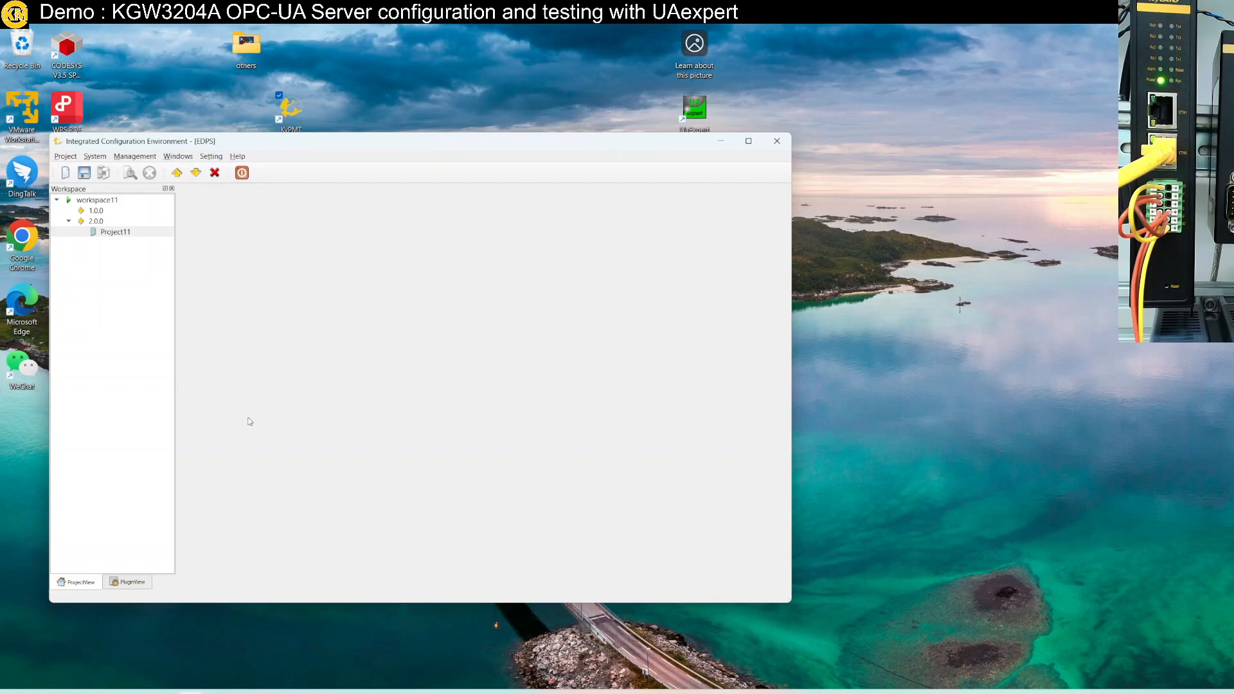
# Open Project11 with 22-NUC980 KPS3000 chosen as its hardware platform
pyautogui.doubleClick(126, 232)
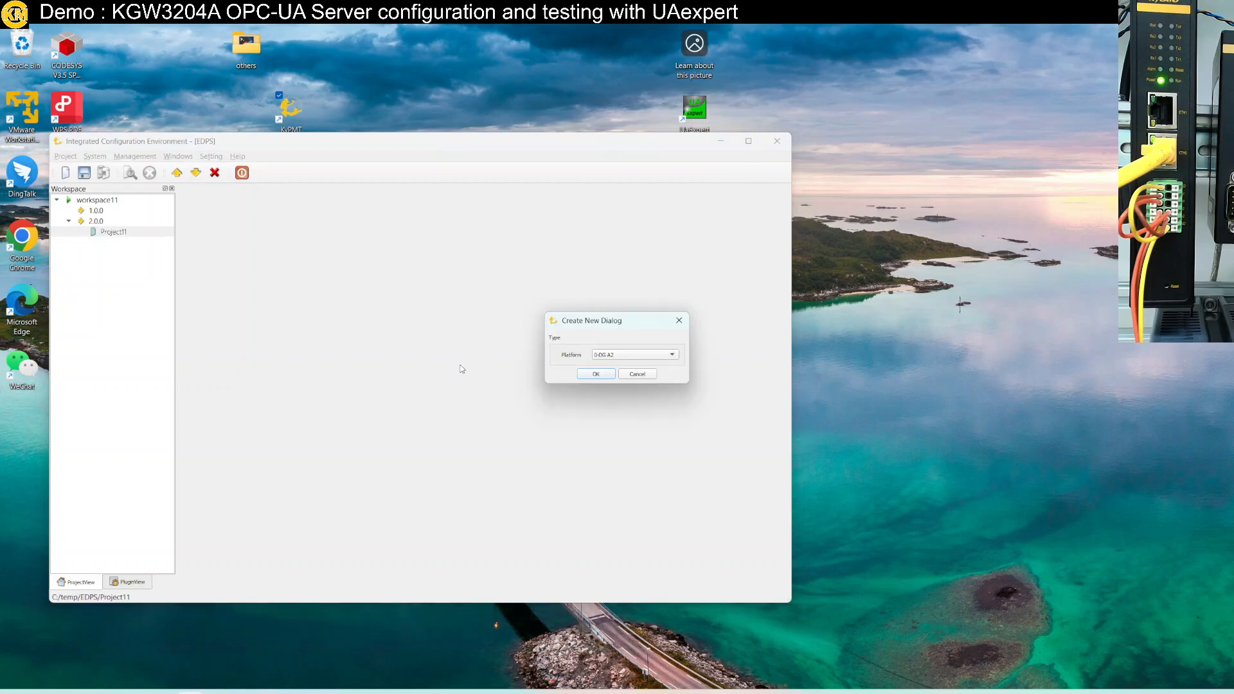
pyautogui.moveTo(594, 327); pyautogui.dragTo(296, 264)
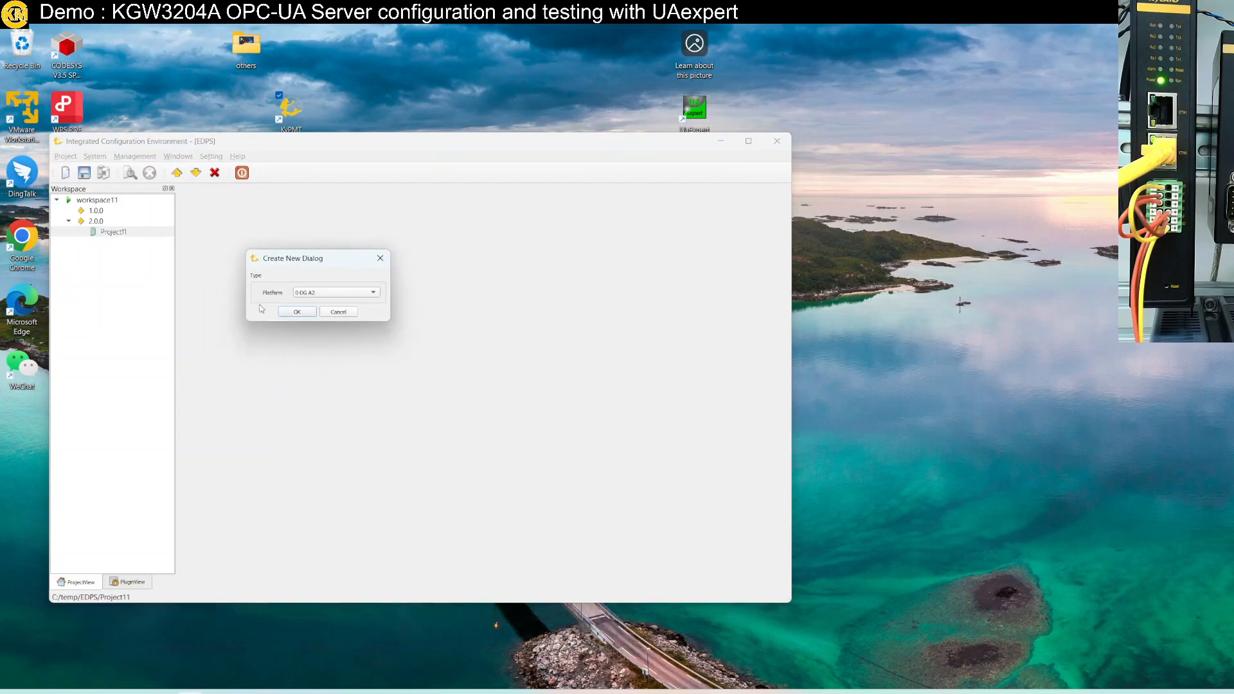
pyautogui.click(368, 297)
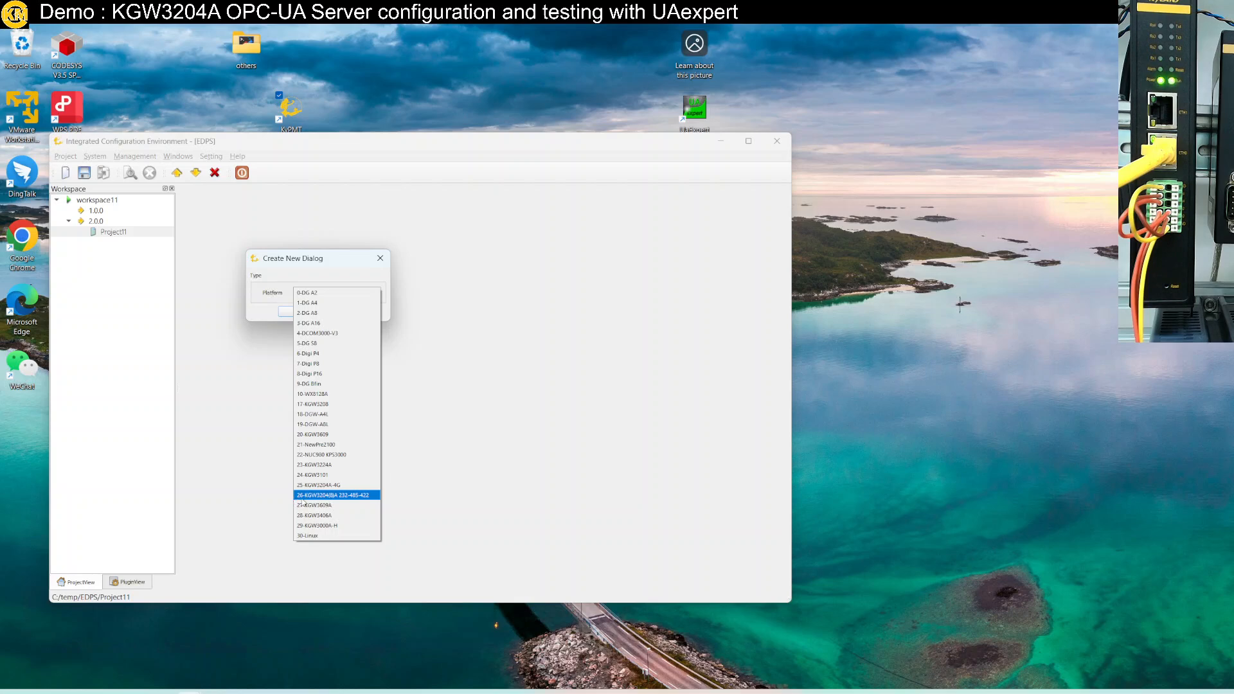
pyautogui.click(312, 457)
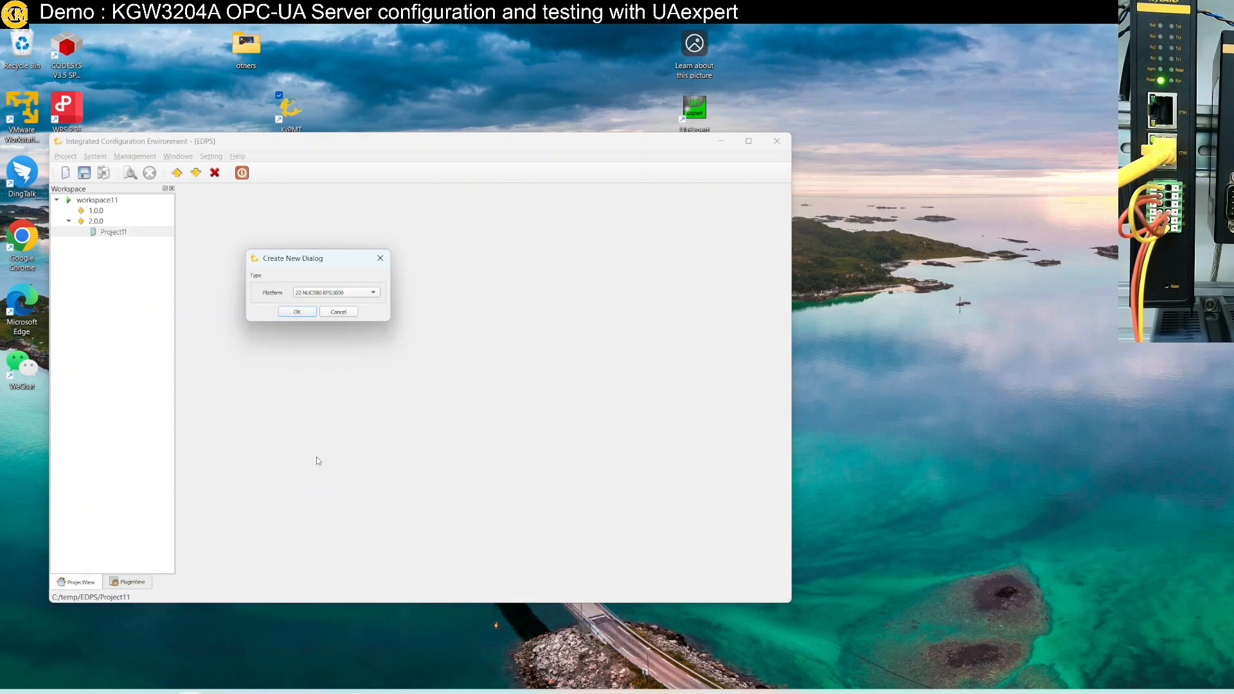
pyautogui.click(306, 313)
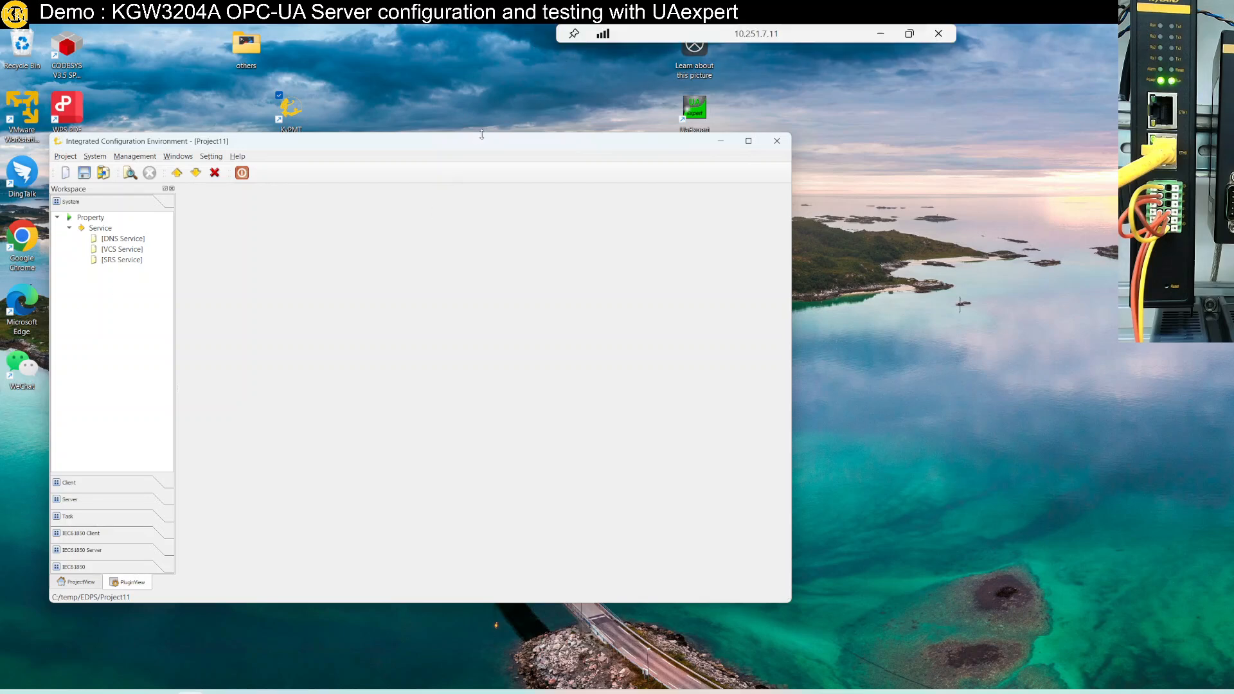
pyautogui.doubleClick(647, 42)
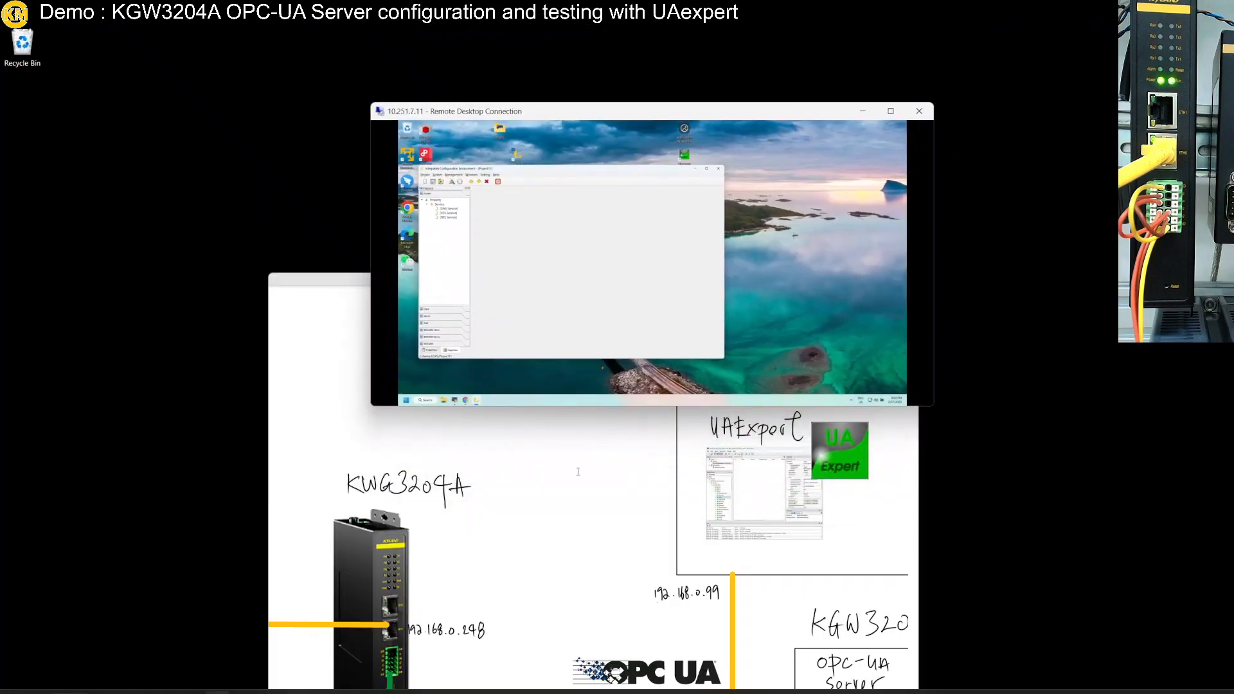
pyautogui.click(618, 520)
pyautogui.scroll(-15, 618, 521)
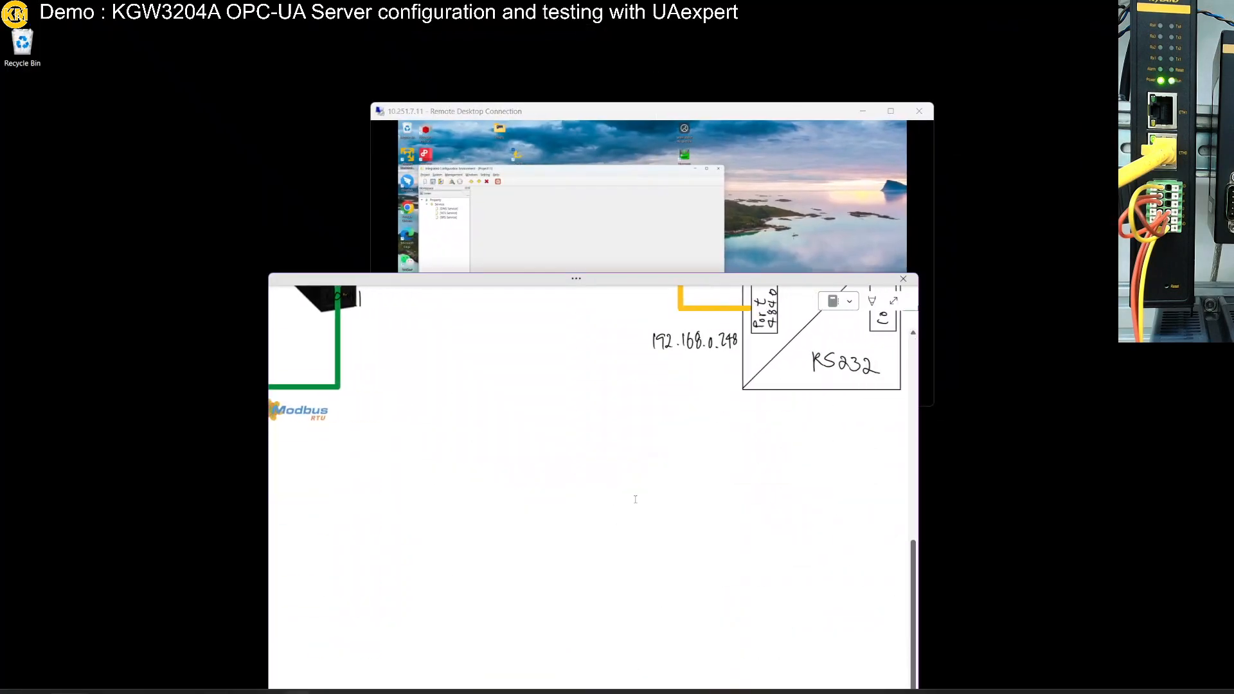
pyautogui.scroll(-5, 642, 466)
pyautogui.scroll(3, 642, 466)
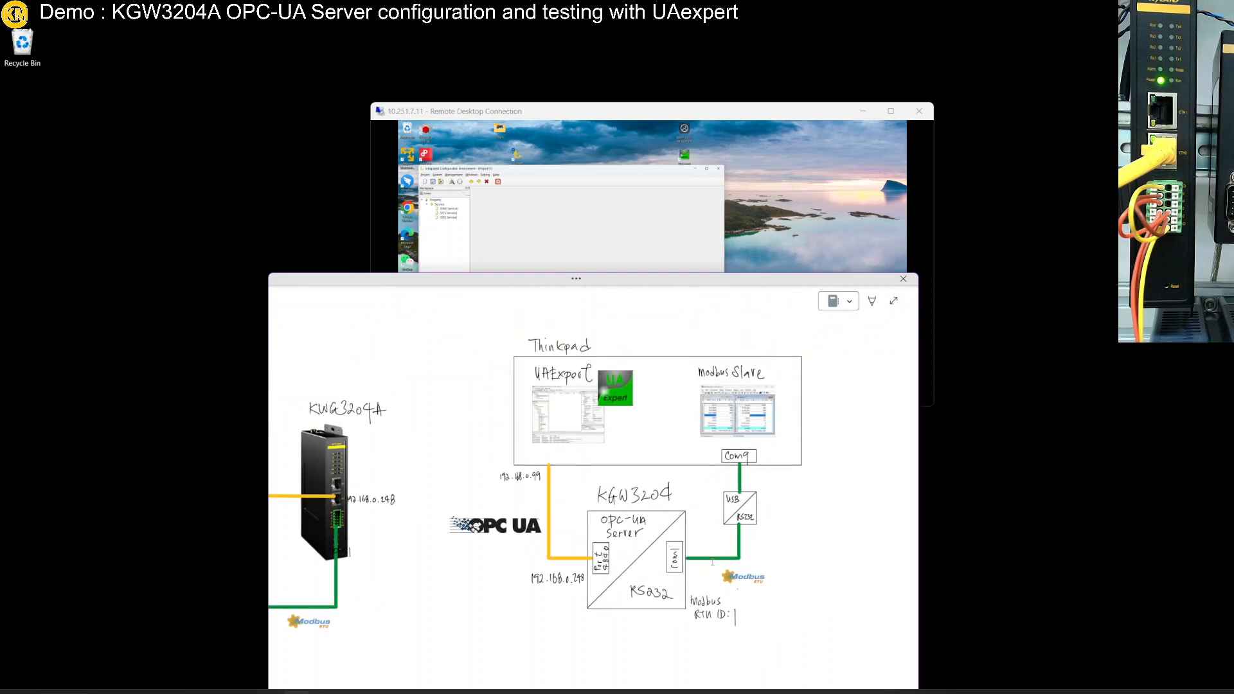
pyautogui.click(630, 246)
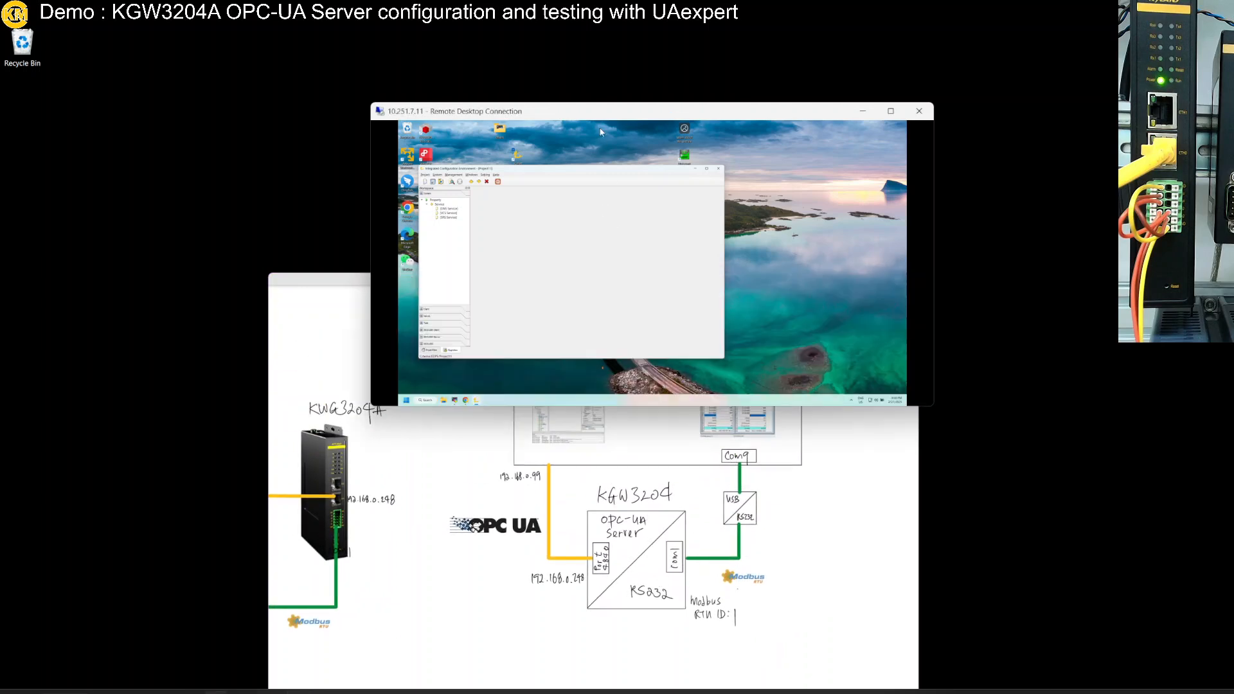
pyautogui.doubleClick(593, 111)
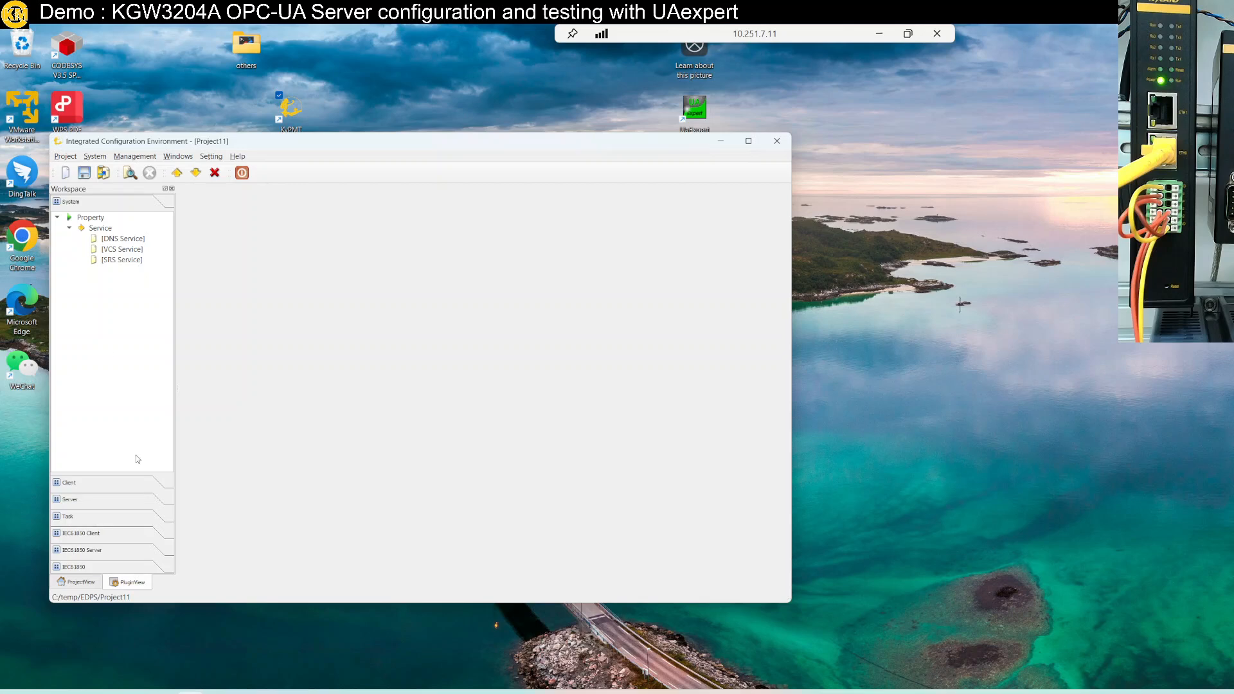
# Add a Modbus client driver under the Client section
pyautogui.click(108, 490)
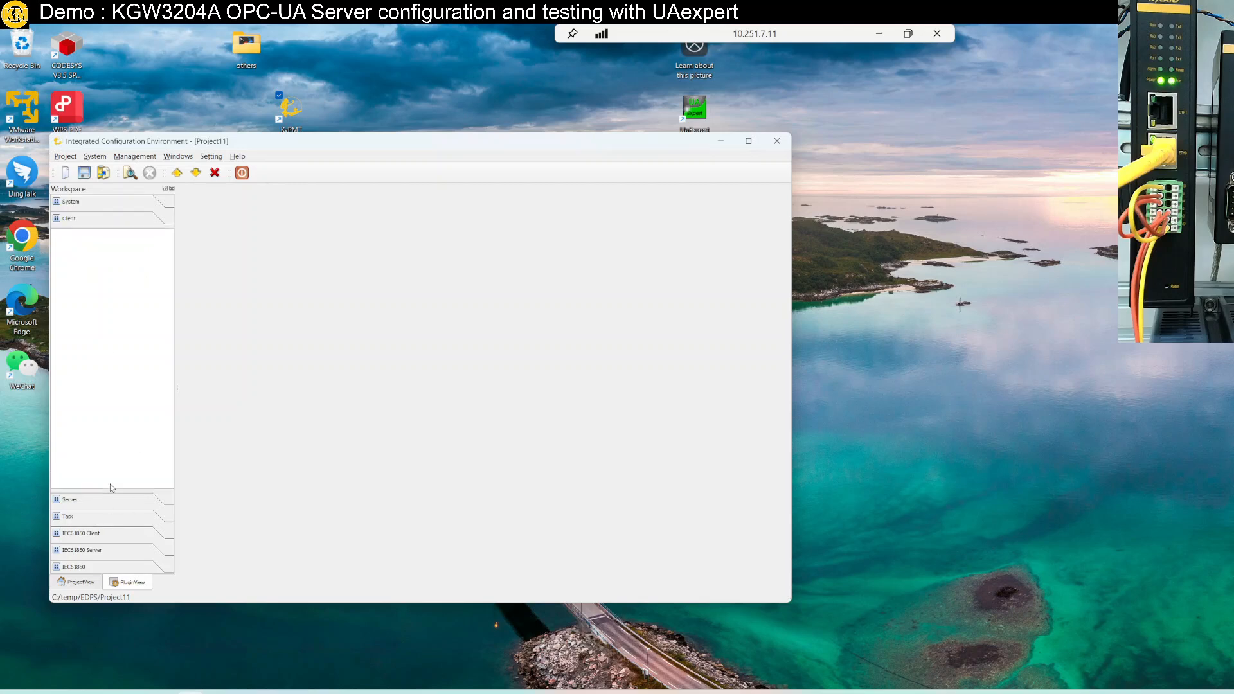
pyautogui.rightClick(125, 356)
pyautogui.click(155, 369)
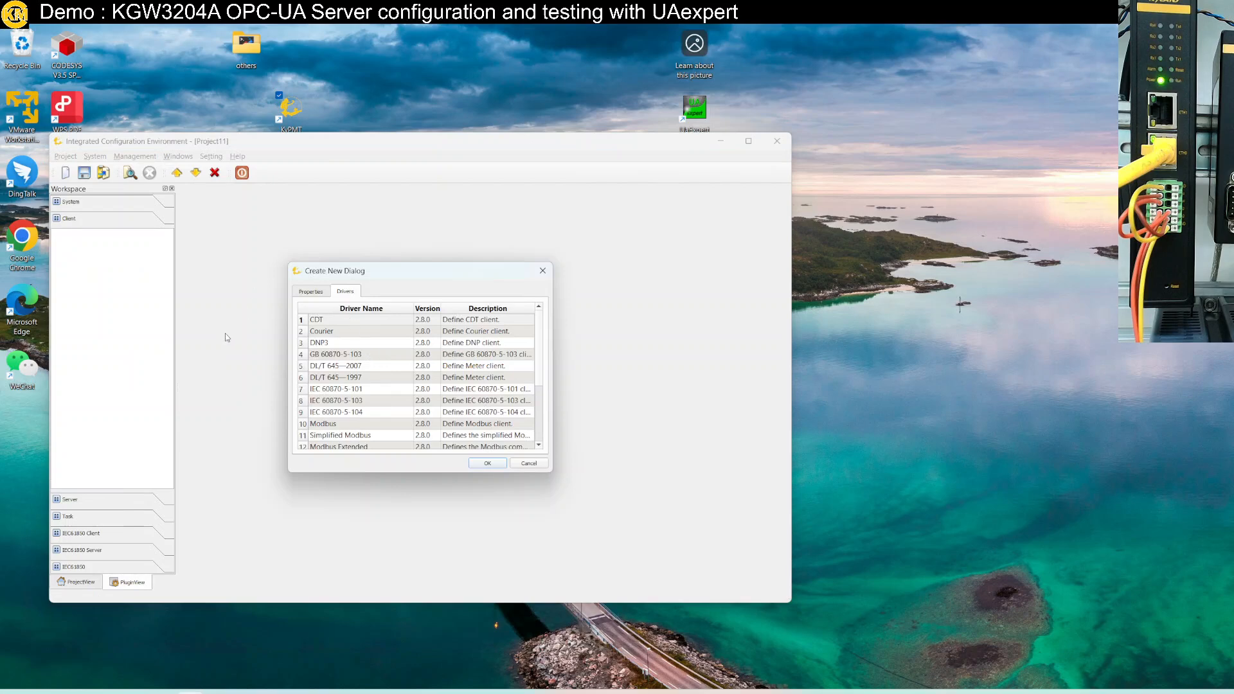
pyautogui.click(341, 424)
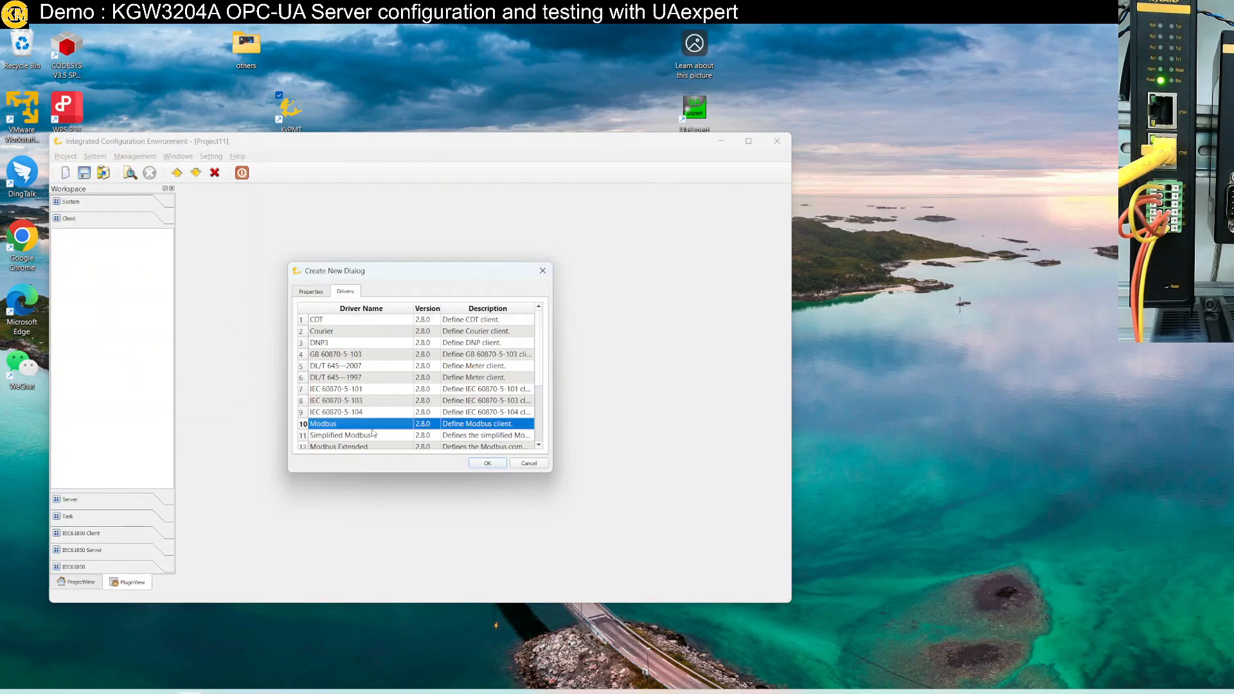
pyautogui.click(489, 464)
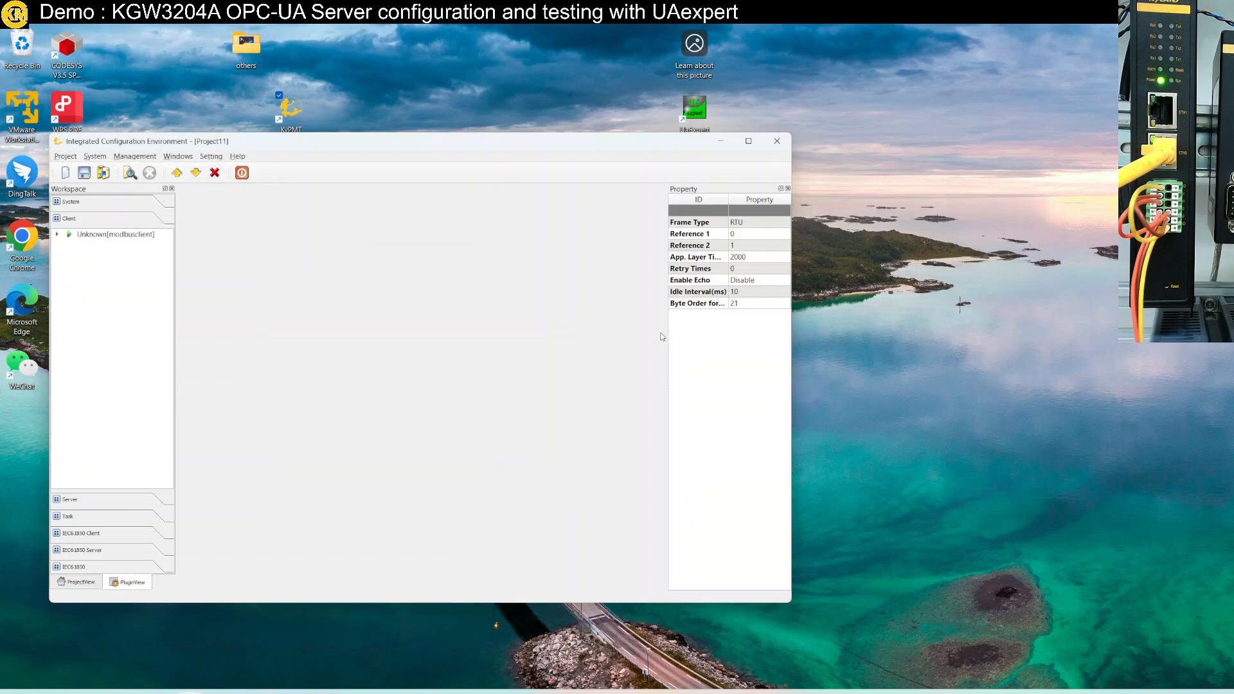
# Rename the new Modbus client channel to 'Modbus RTU'
pyautogui.moveTo(667, 334); pyautogui.dragTo(521, 341)
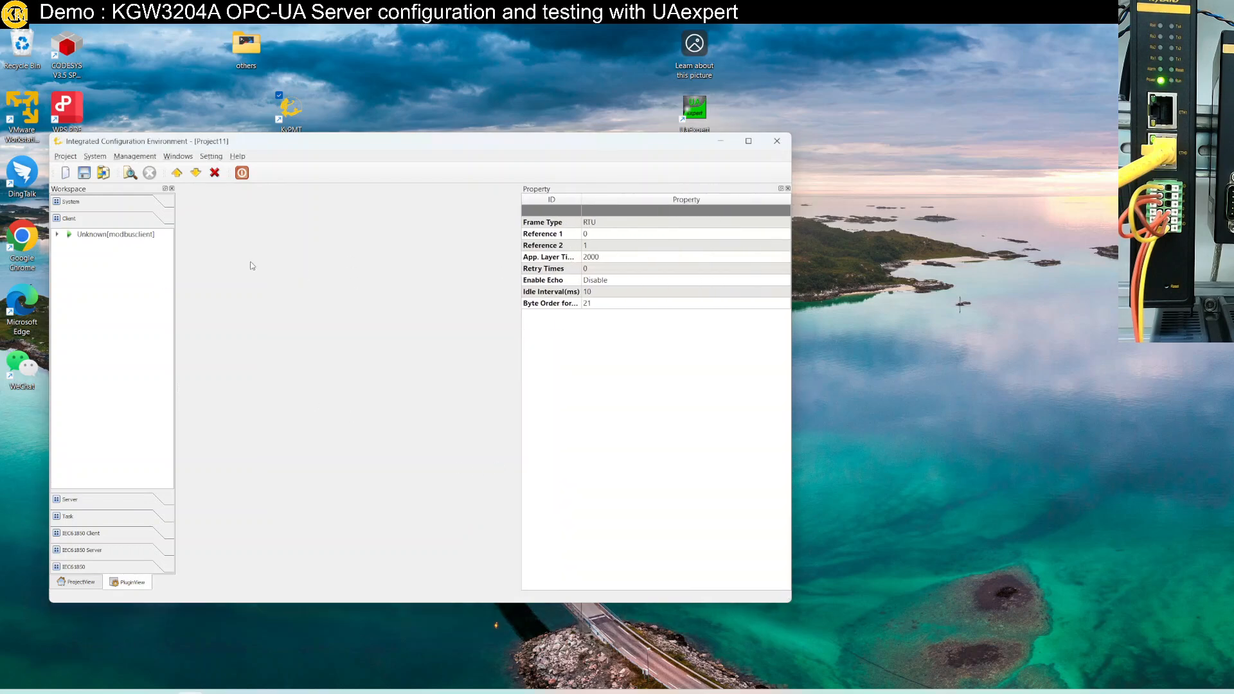
pyautogui.doubleClick(106, 235)
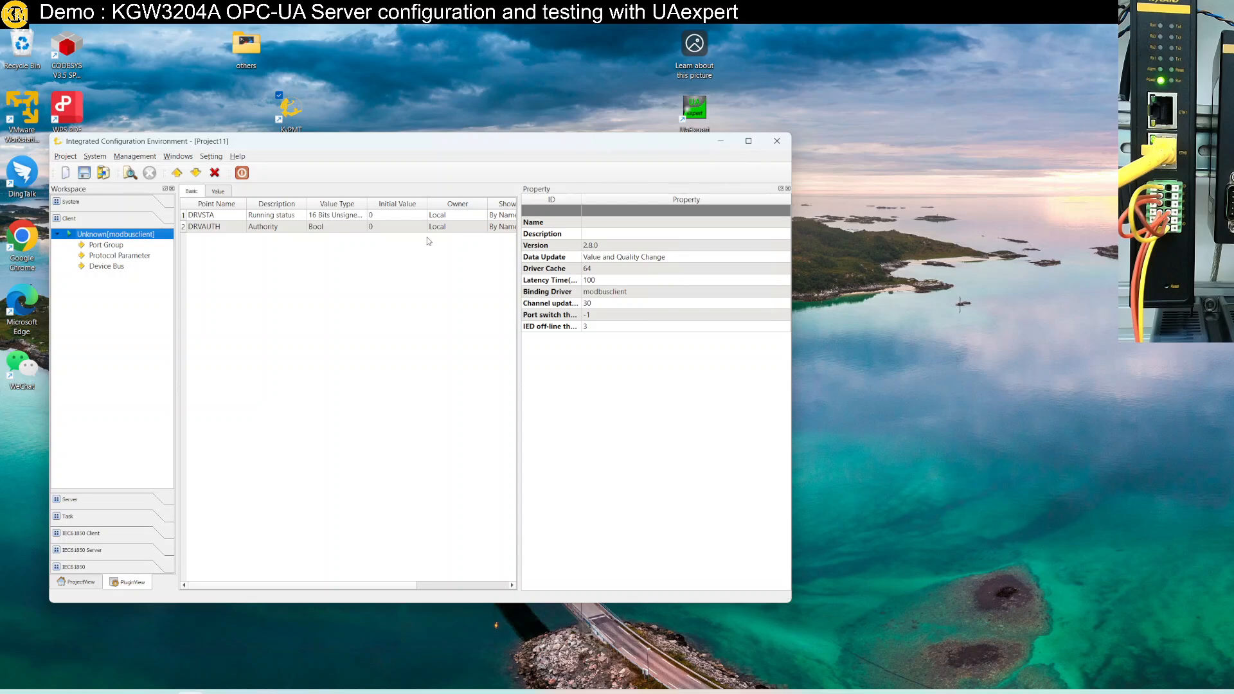
pyautogui.click(601, 222)
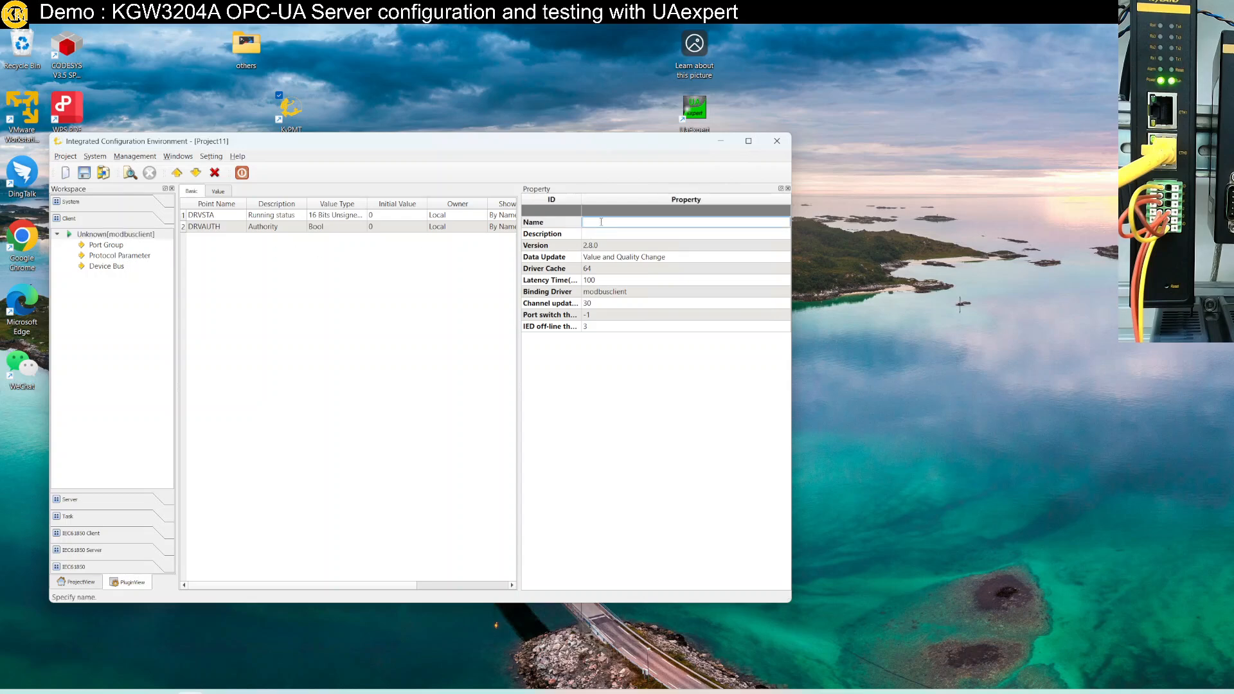
pyautogui.write('Mdb')
pyautogui.press('BackSpace')
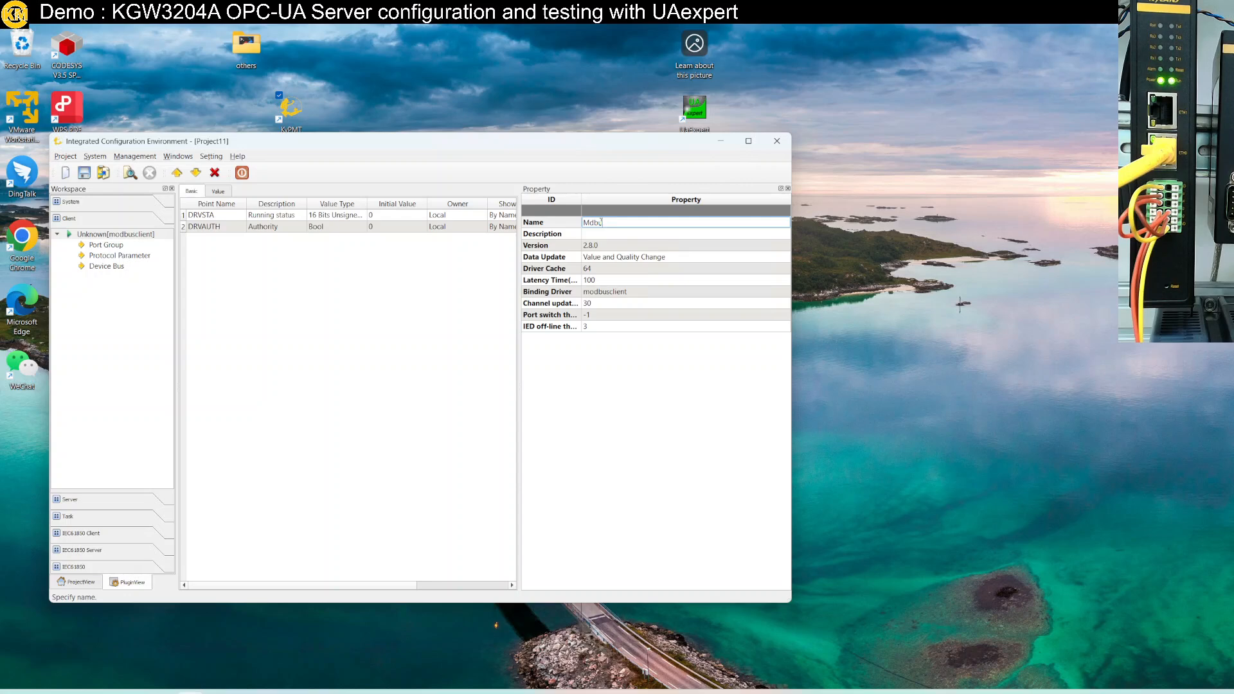
pyautogui.press('BackSpace')
pyautogui.press('BackSpace')
pyautogui.write('odbus RTU')
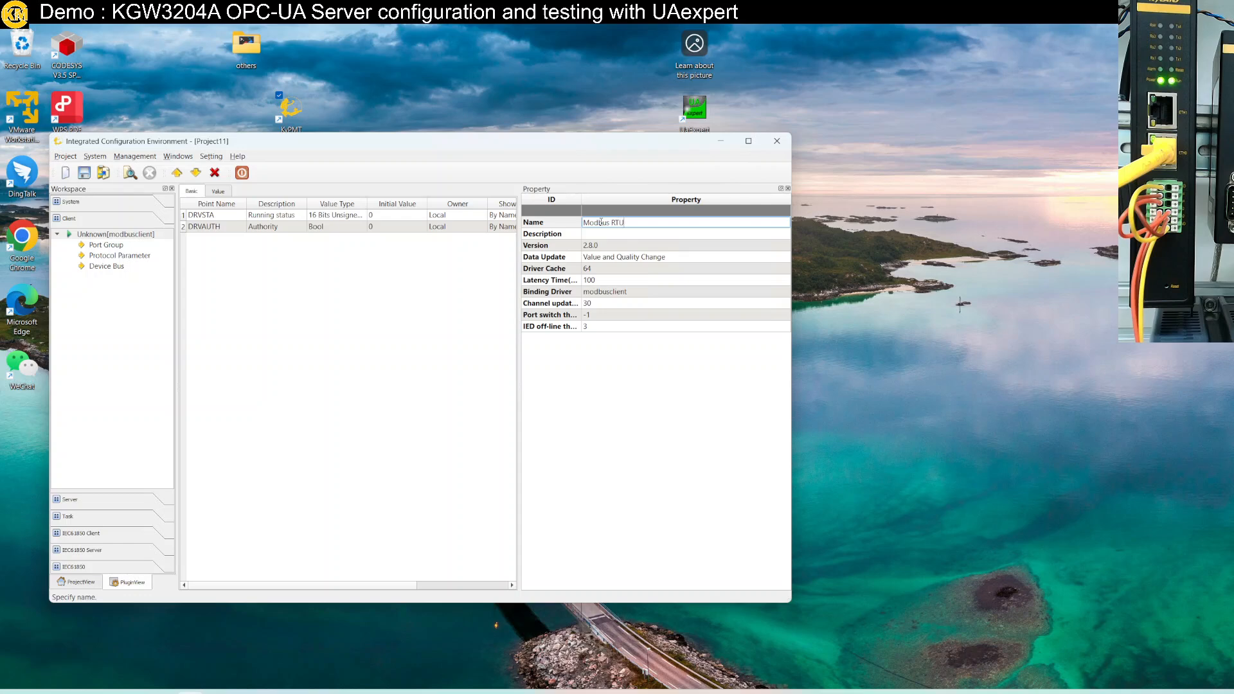
pyautogui.press('Return')
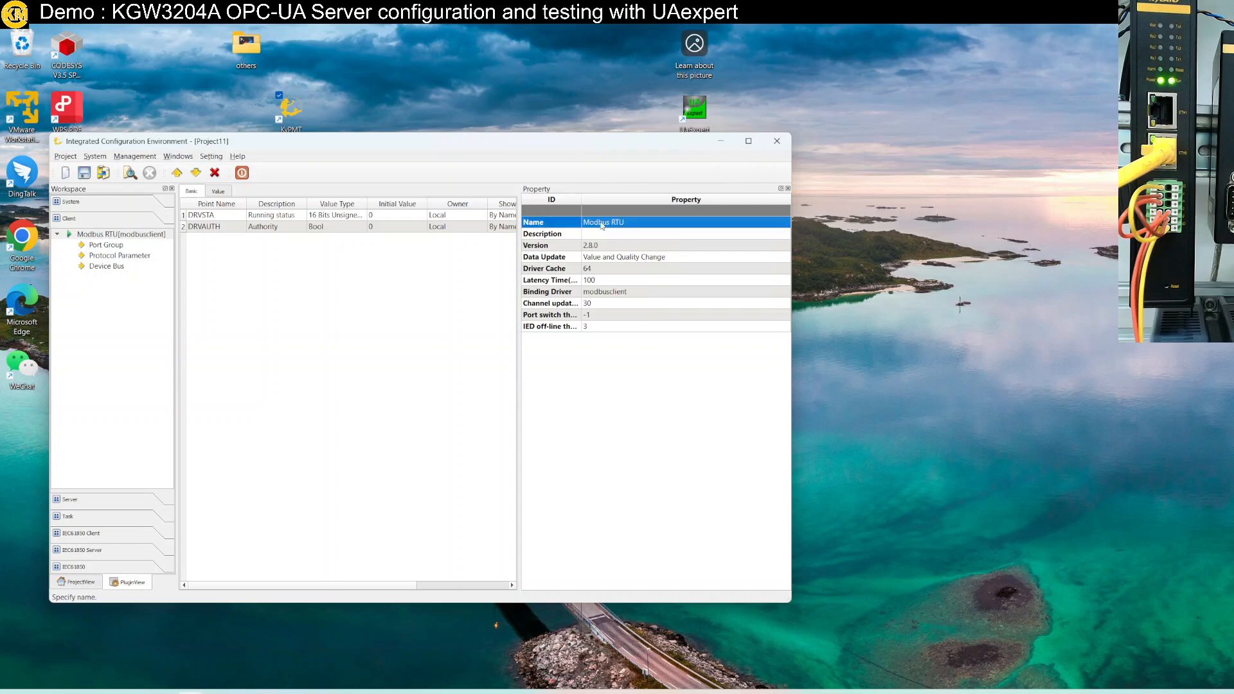
# Add serial port CH.1 on COM1 at 19200 baud under Port Group and review its settings
pyautogui.click(121, 245)
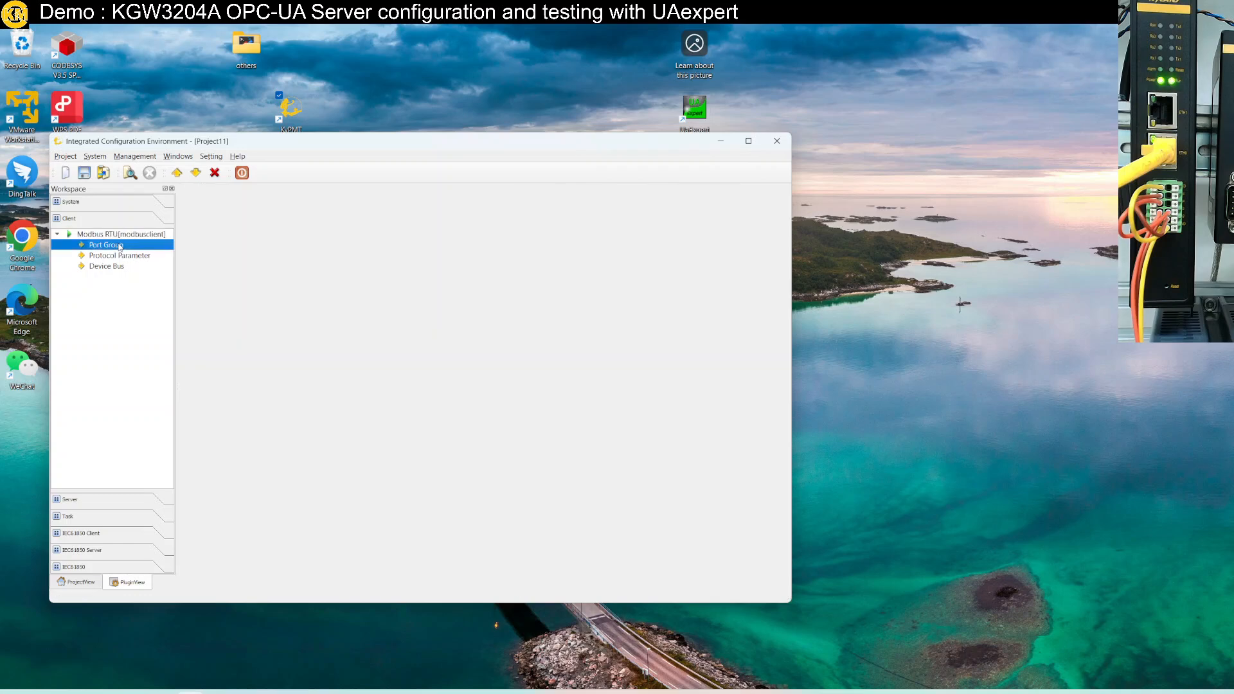
pyautogui.rightClick(119, 248)
pyautogui.click(142, 252)
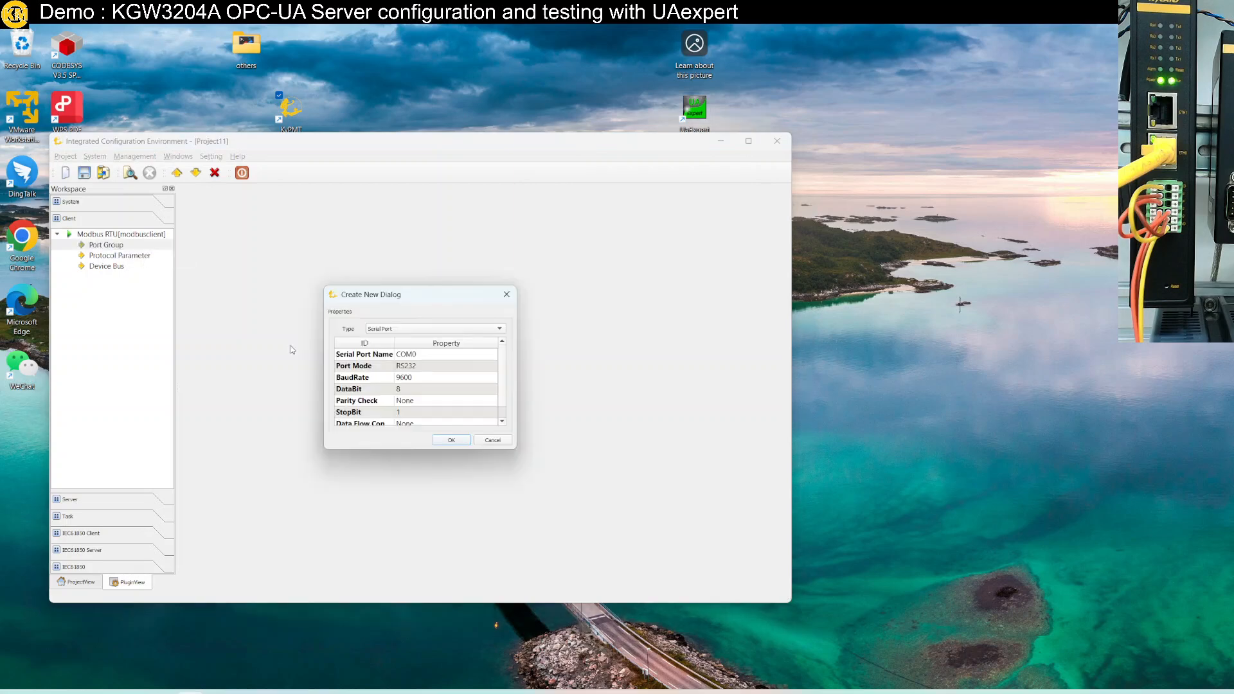
pyautogui.click(432, 354)
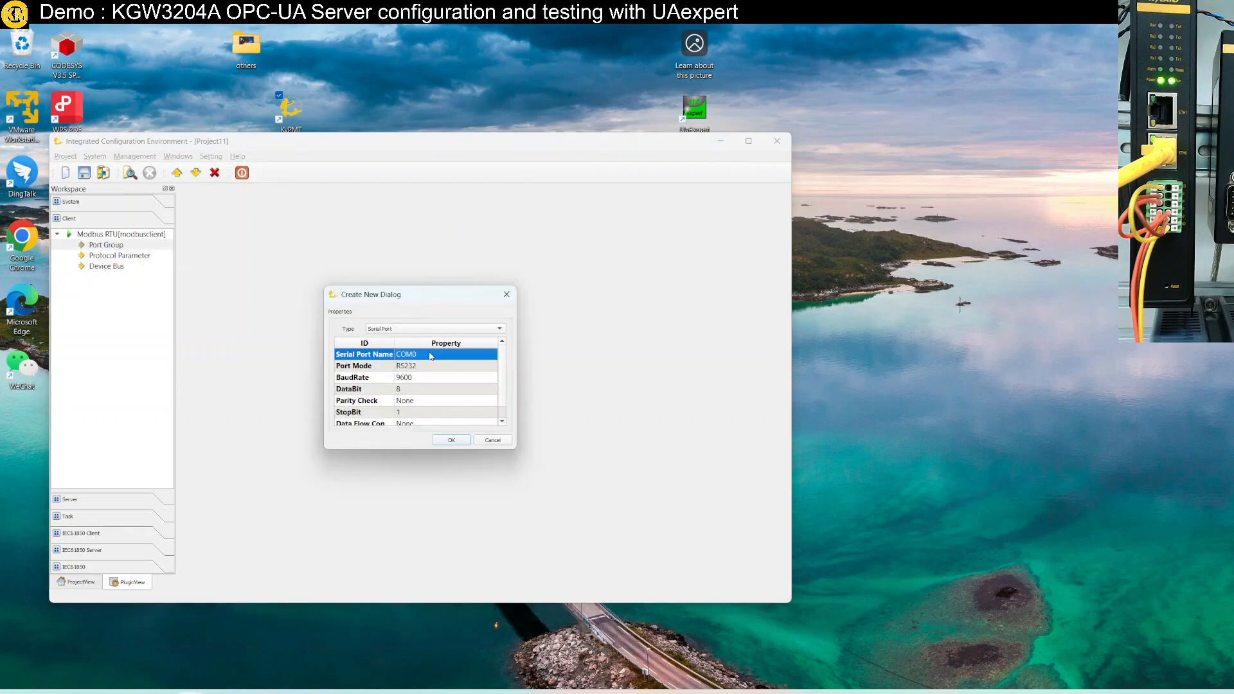
pyautogui.click(432, 354)
pyautogui.click(430, 372)
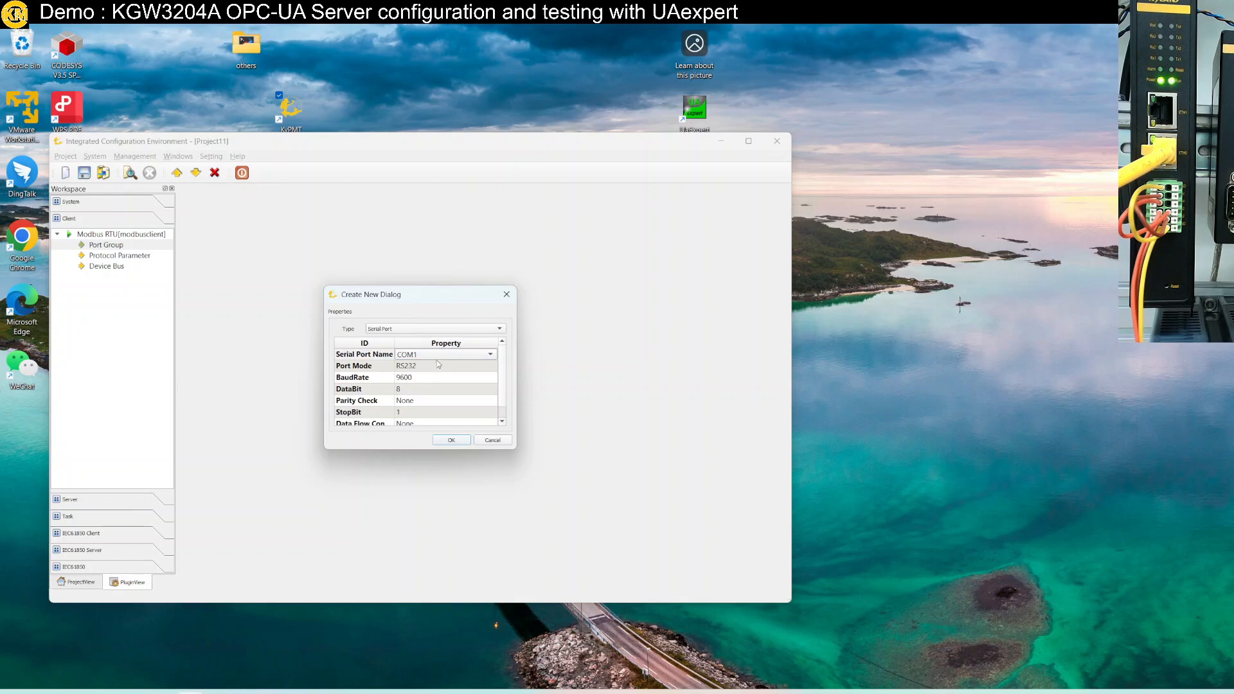
pyautogui.click(418, 378)
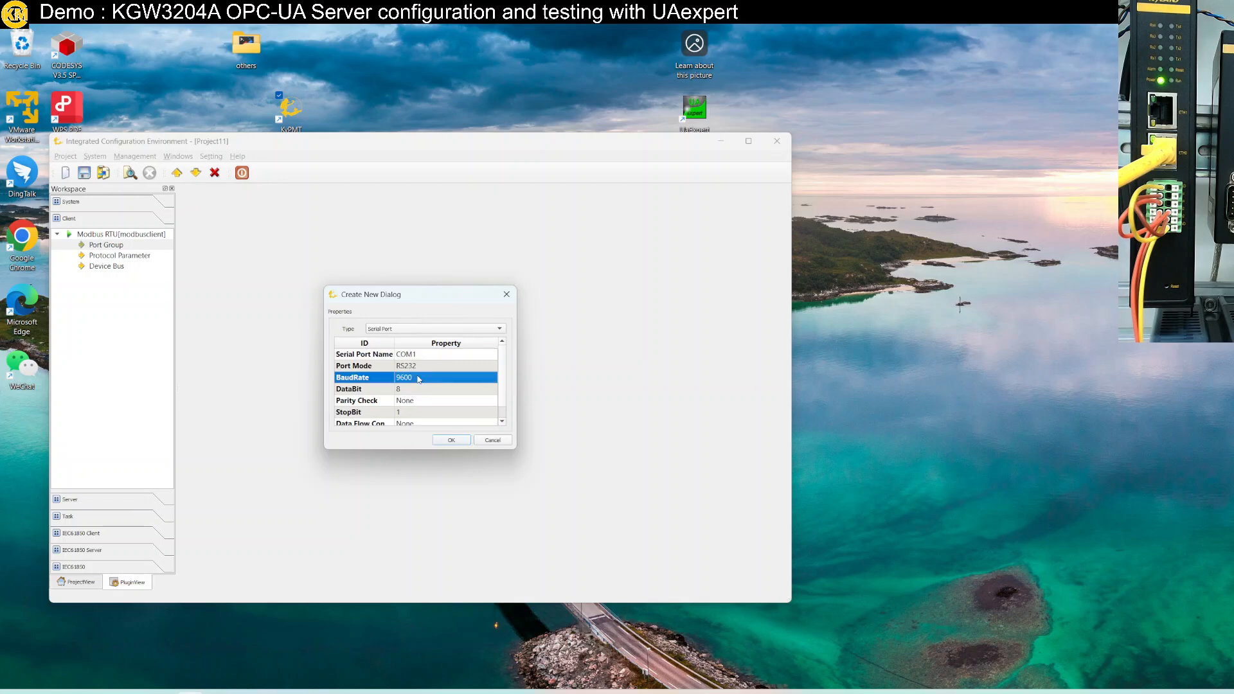
pyautogui.click(419, 378)
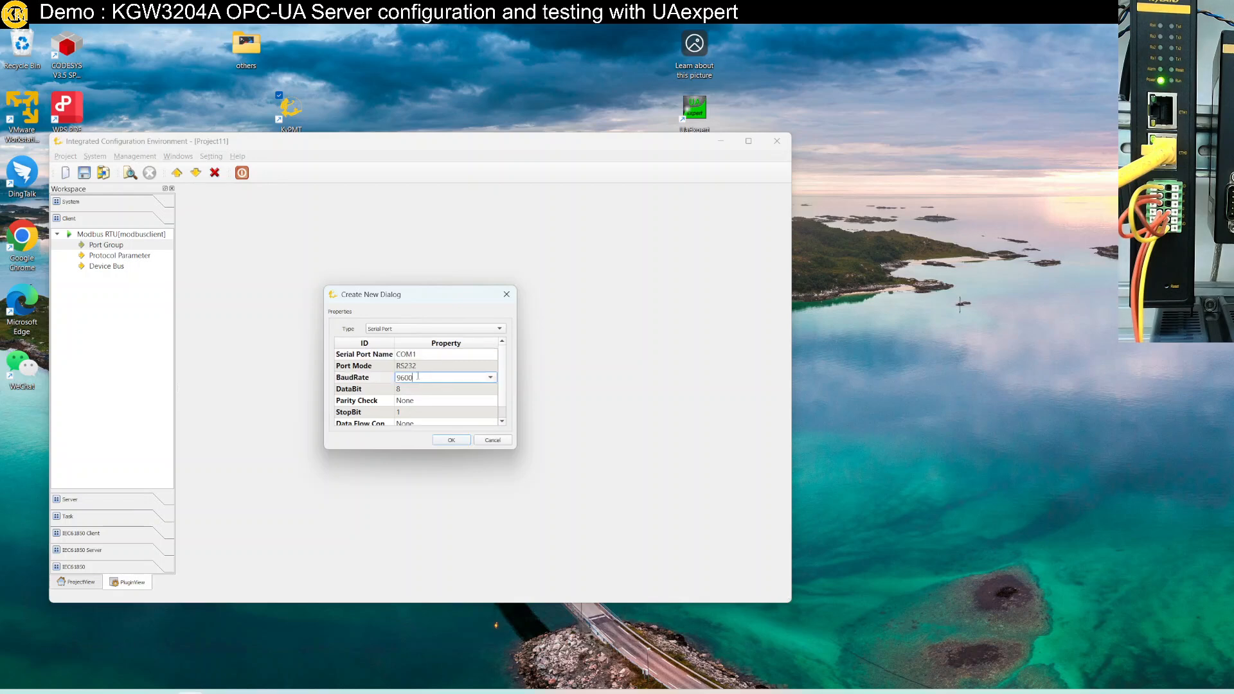
pyautogui.click(488, 379)
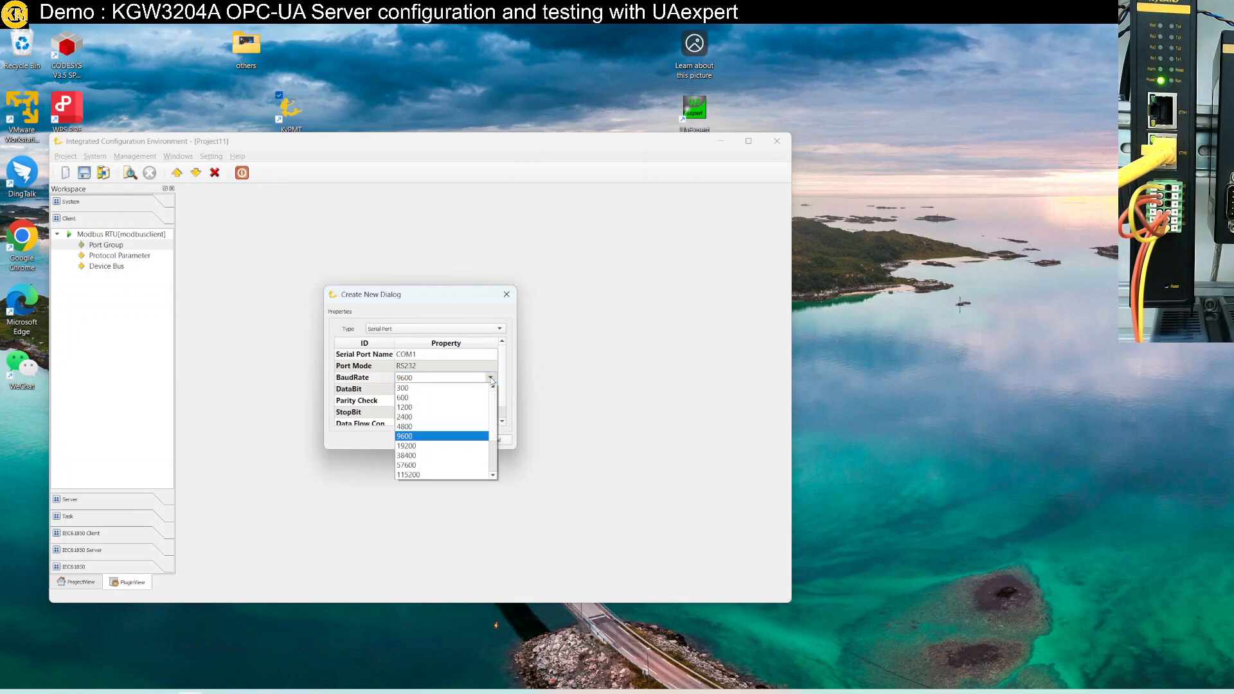
pyautogui.click(454, 446)
pyautogui.click(449, 441)
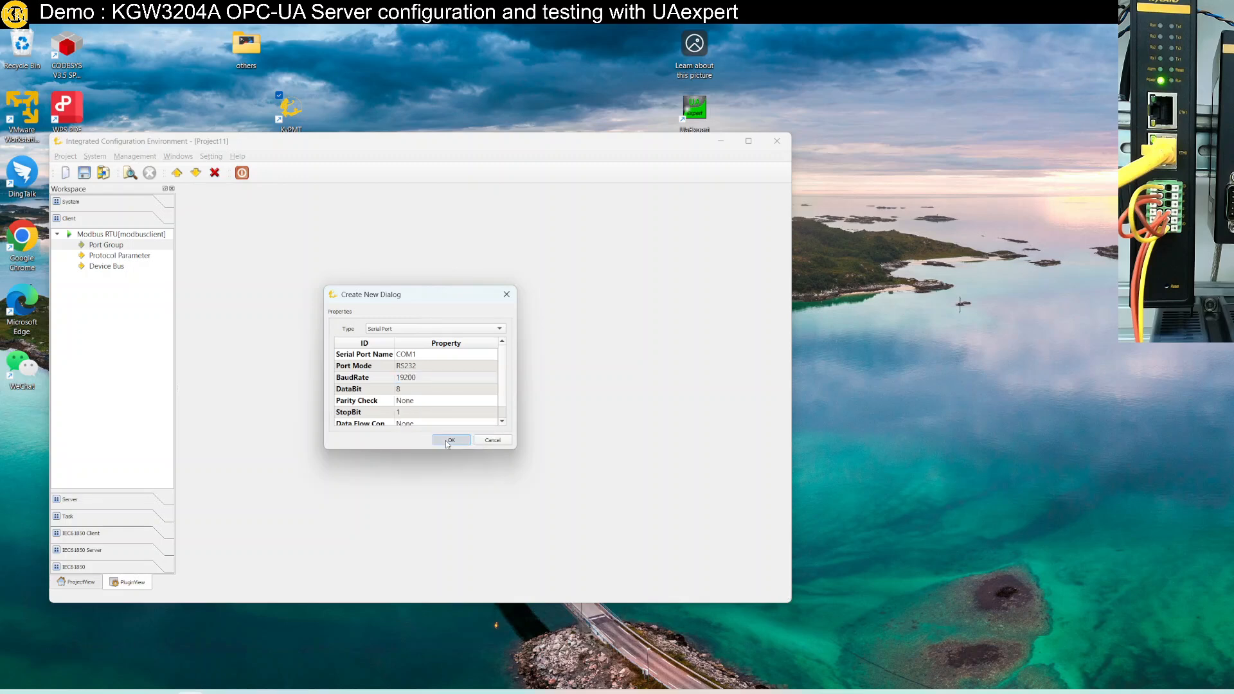
pyautogui.click(135, 258)
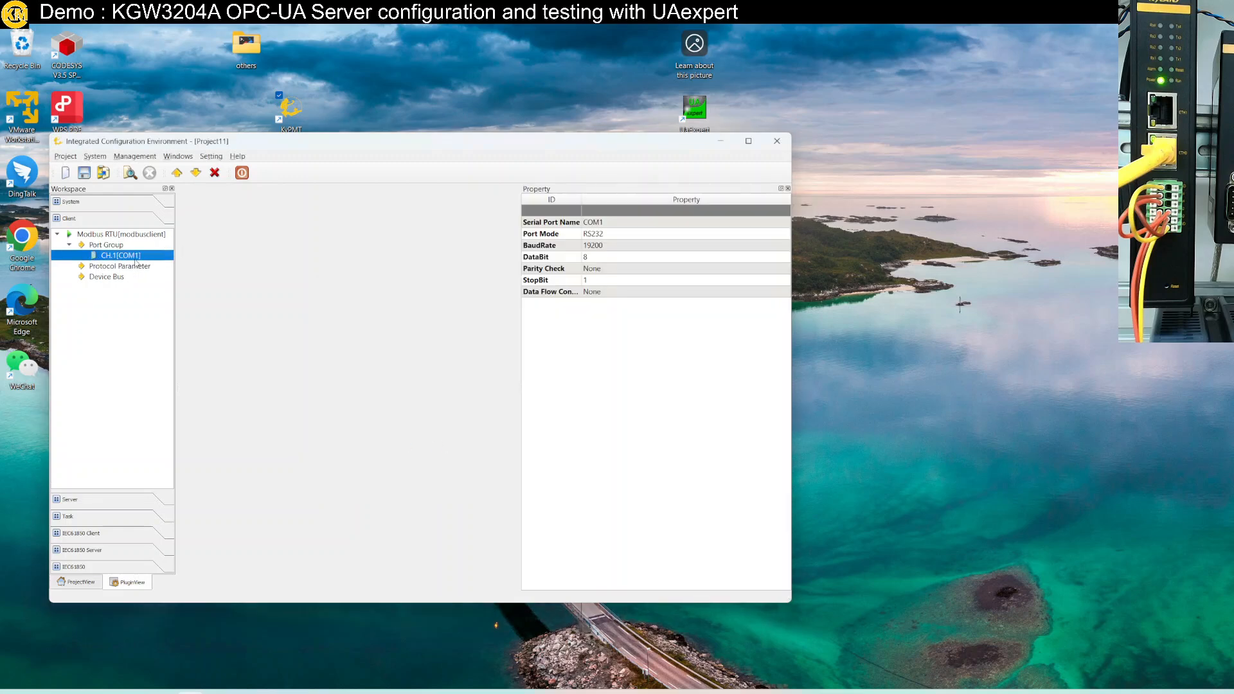
pyautogui.click(137, 266)
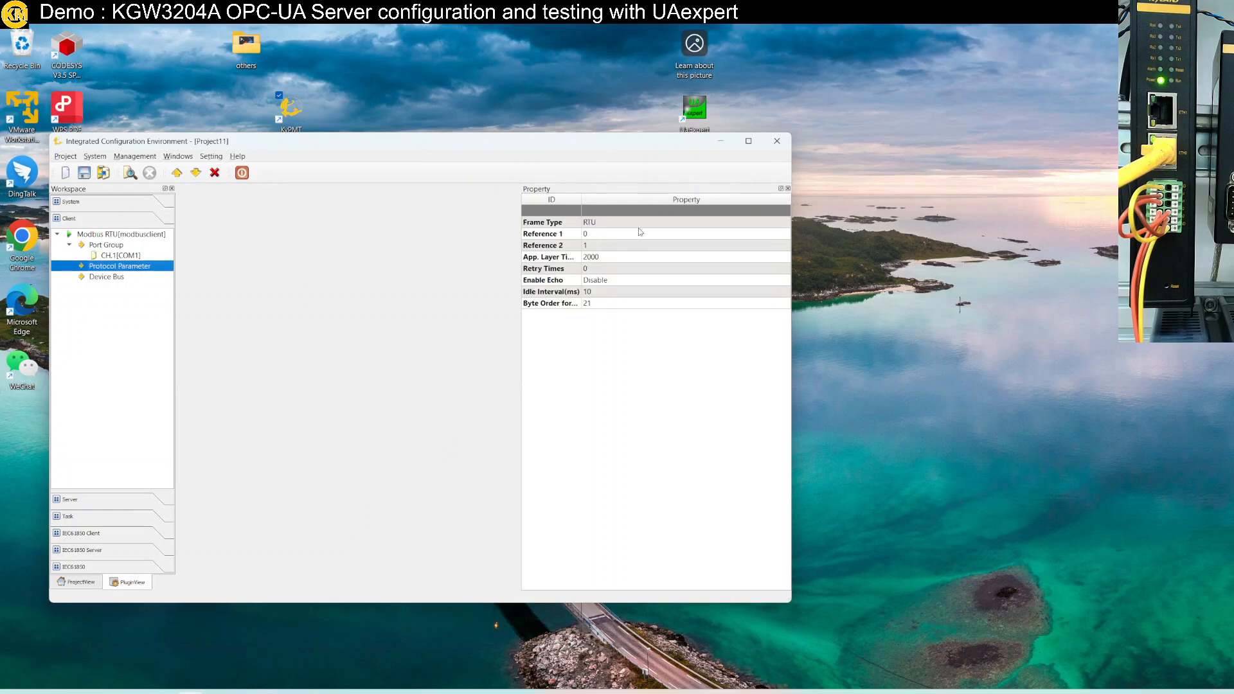
# Add a new device at address 1 to the Device Bus
pyautogui.click(135, 279)
pyautogui.rightClick(135, 279)
pyautogui.click(160, 284)
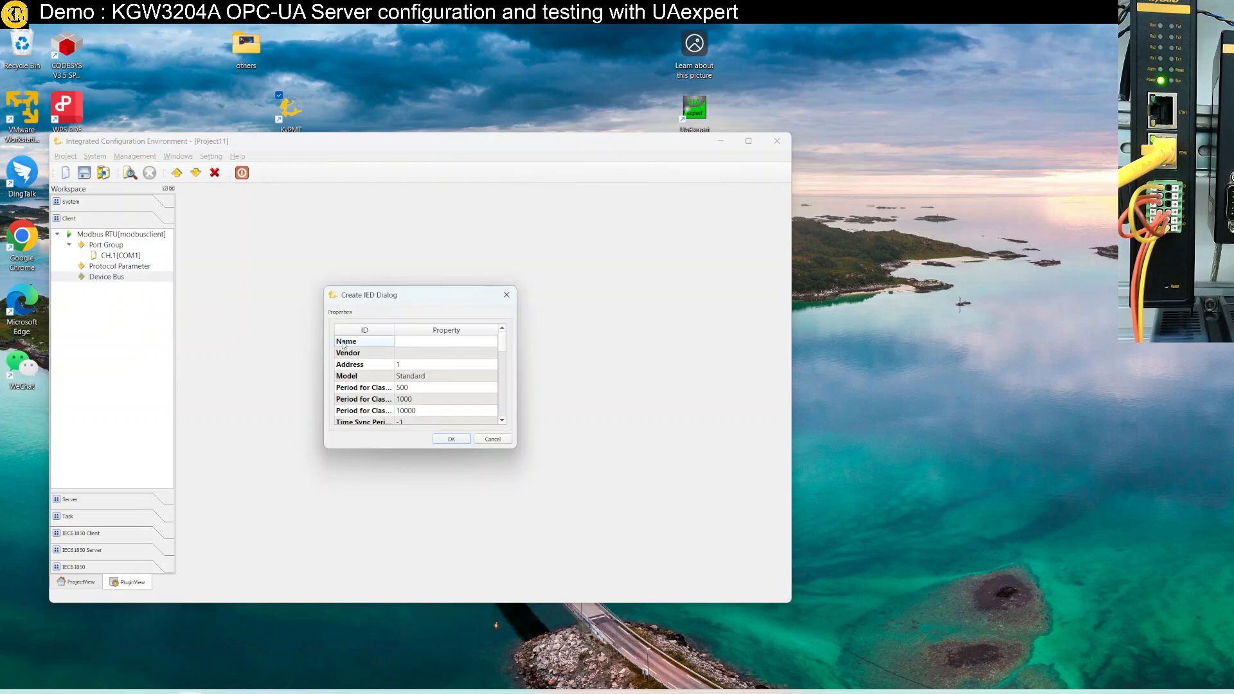
pyautogui.click(451, 438)
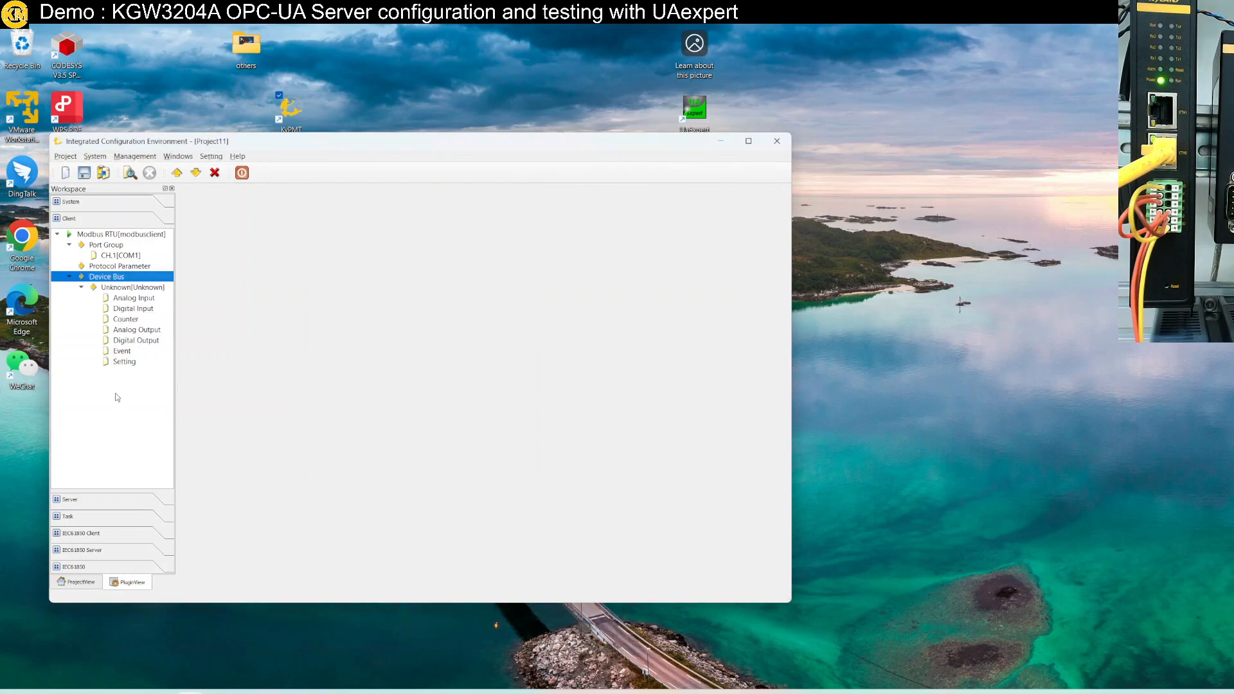
# Name the new device COM1 and select its Analog Input group
pyautogui.doubleClick(133, 288)
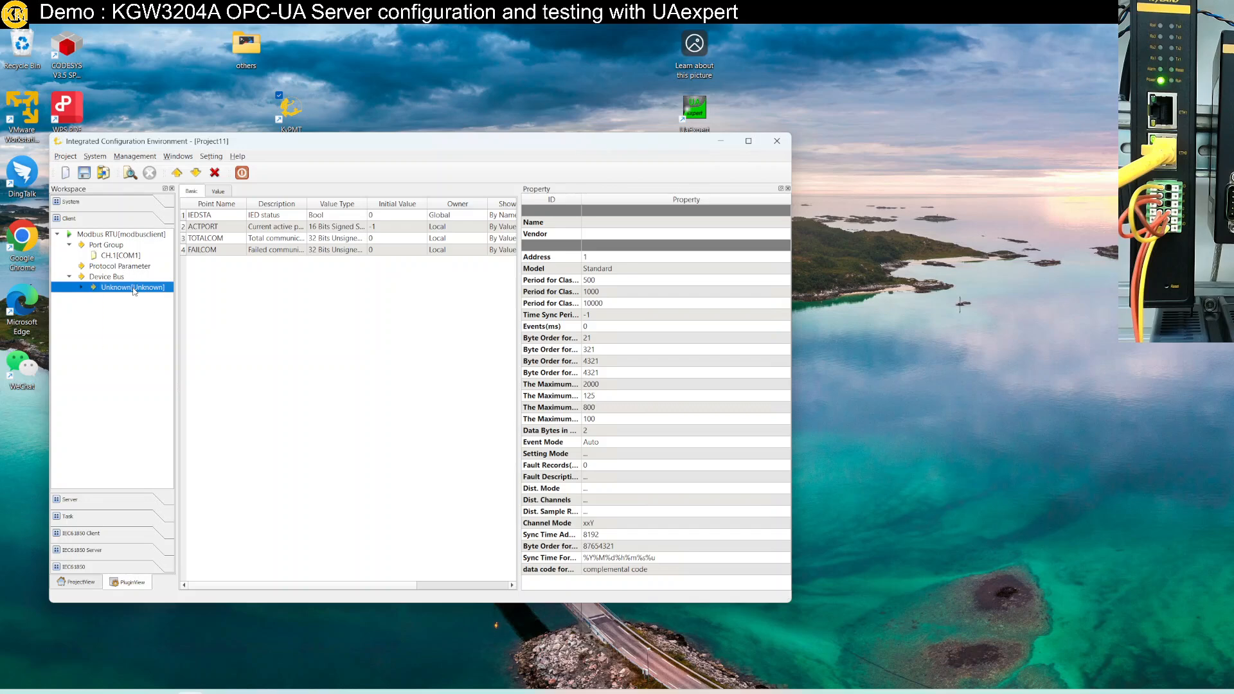
pyautogui.doubleClick(134, 289)
pyautogui.click(613, 223)
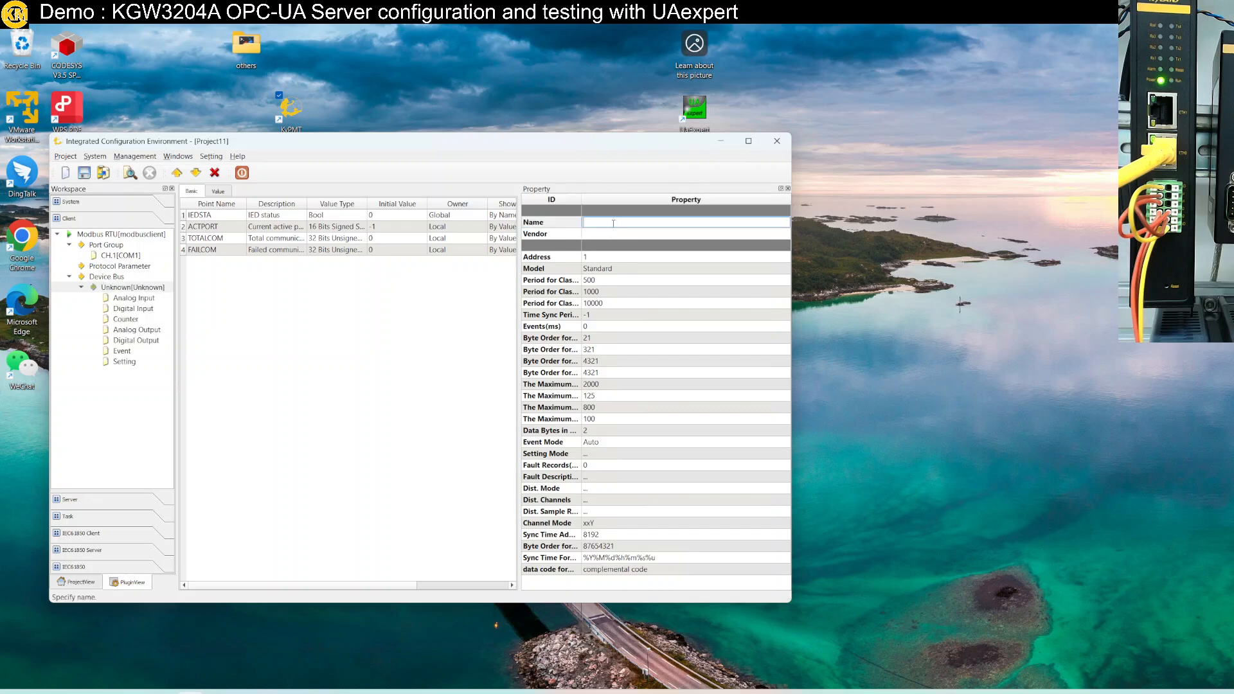
pyautogui.write('COM1')
pyautogui.press('Return')
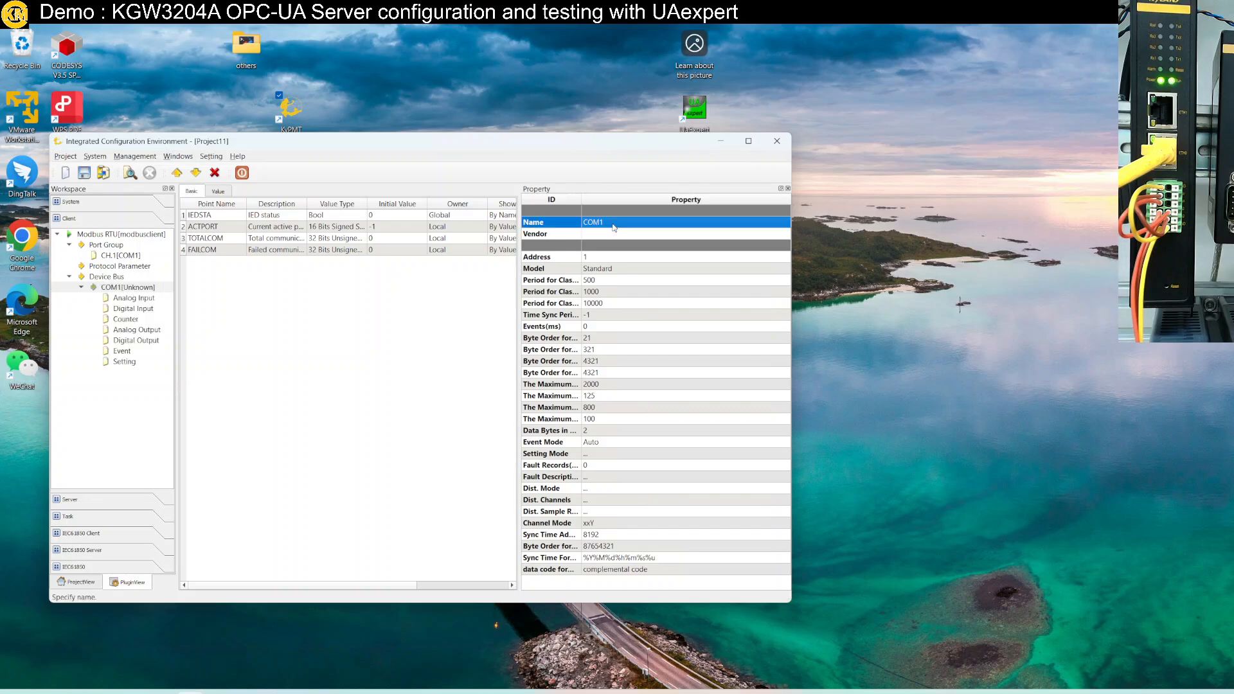
pyautogui.click(149, 298)
# Create 10 analog input points in COM1's Analog Input group and view their IO settings
pyautogui.rightClick(150, 298)
pyautogui.click(191, 303)
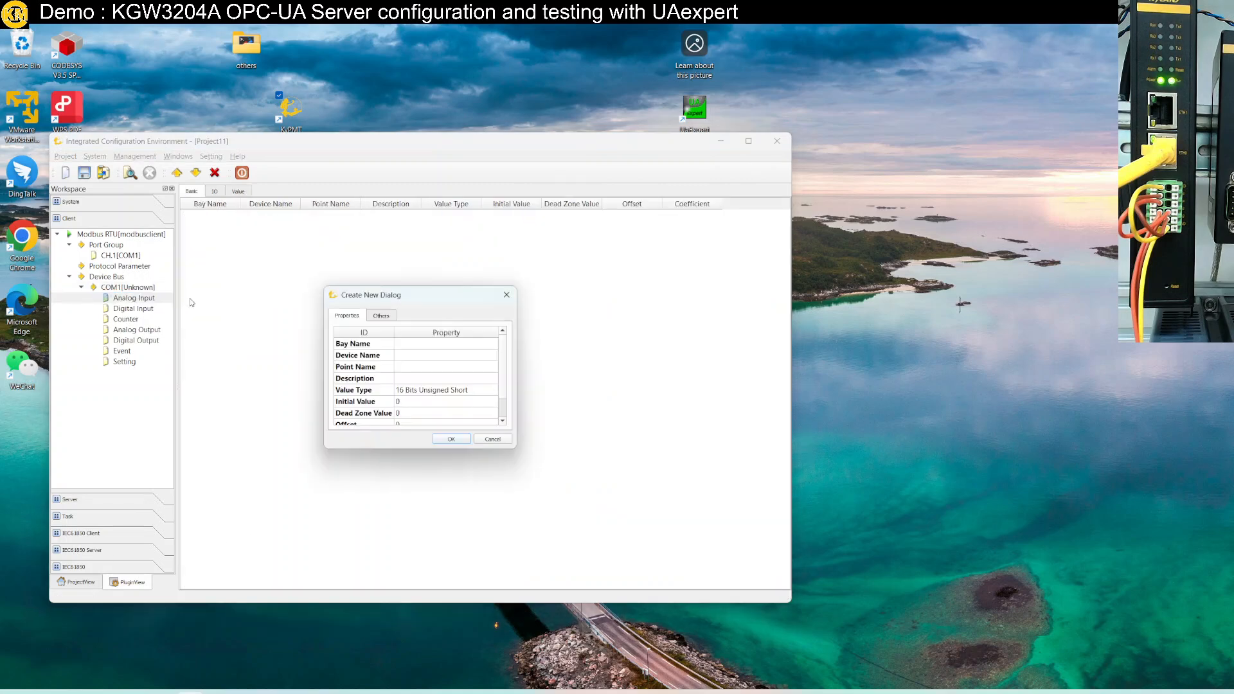
pyautogui.click(386, 317)
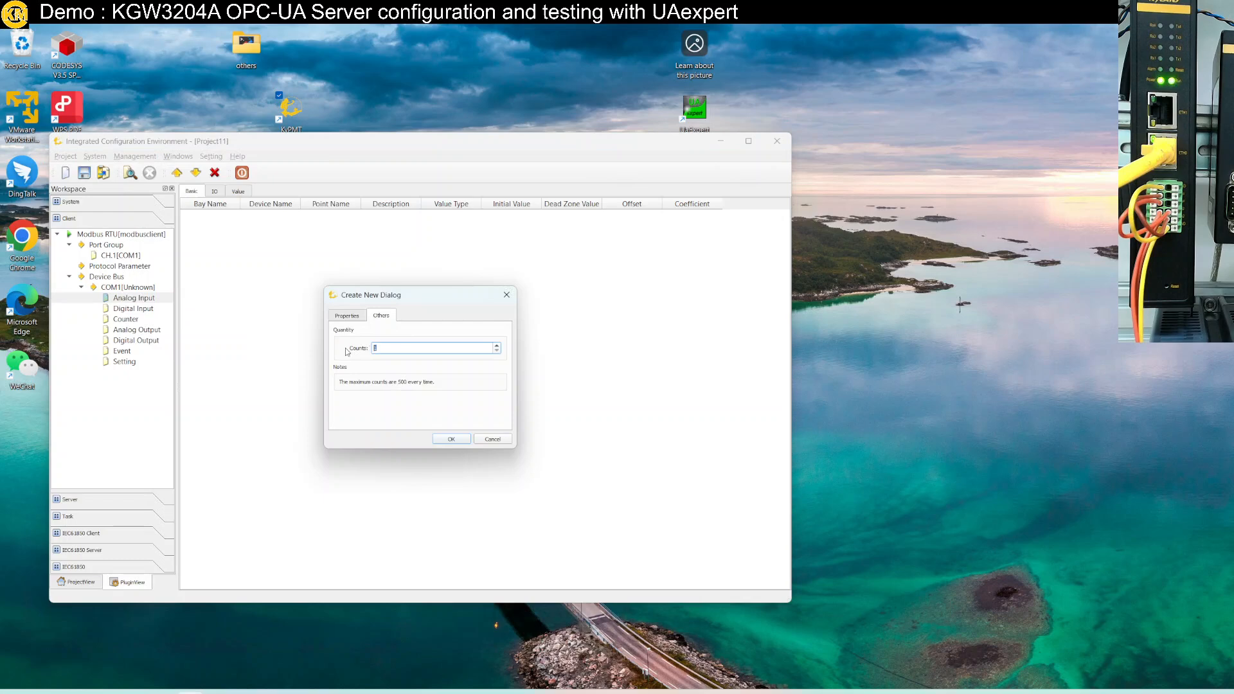
pyautogui.write('10')
pyautogui.press('Return')
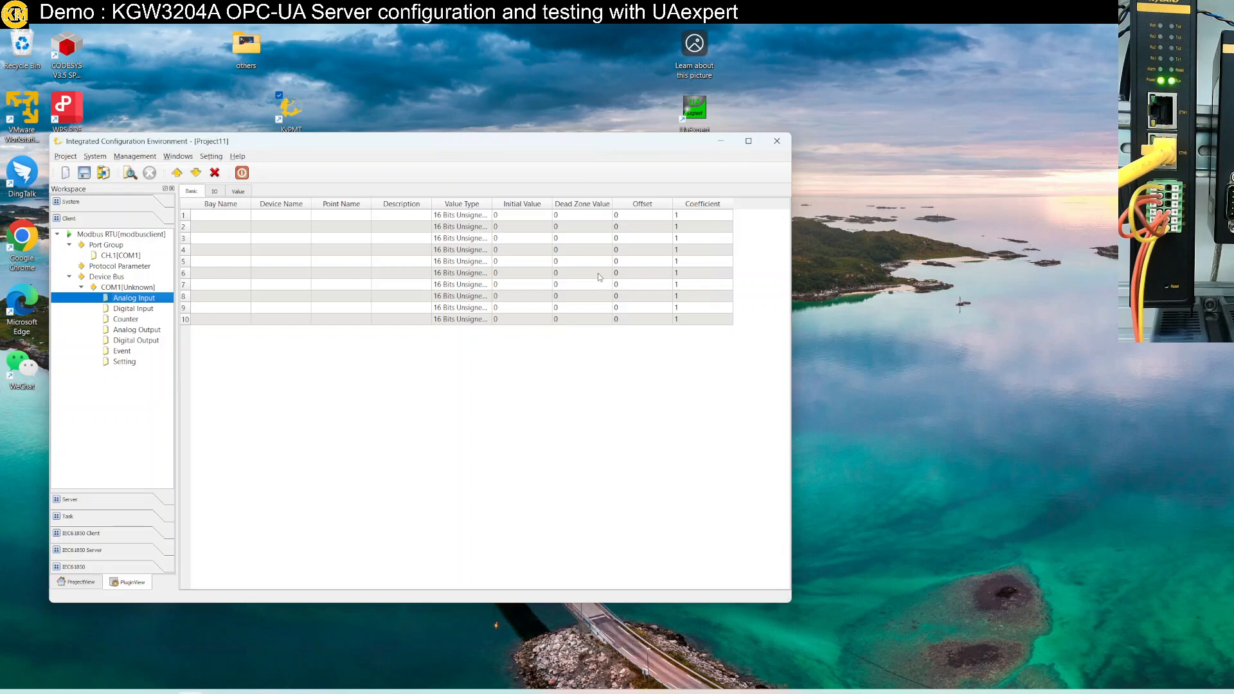
pyautogui.click(217, 192)
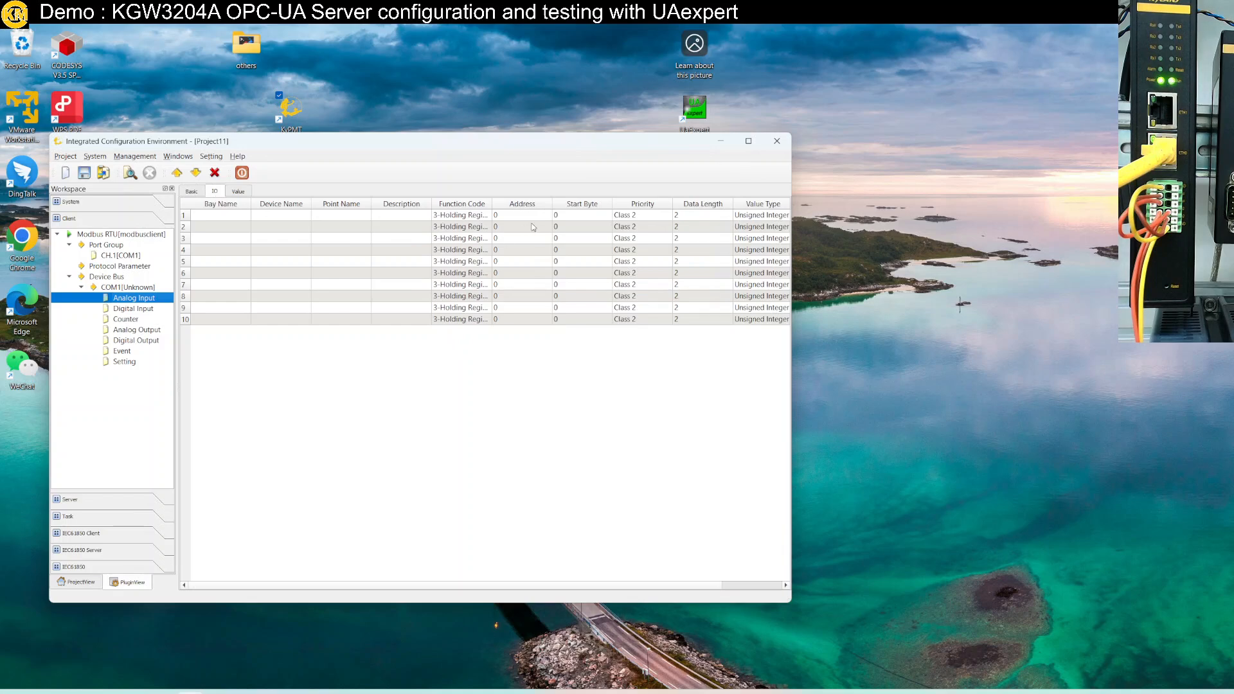
# Batch-modify the ten points' Address column to start at 0 with step 1
pyautogui.moveTo(527, 226); pyautogui.dragTo(525, 324)
pyautogui.rightClick(525, 324)
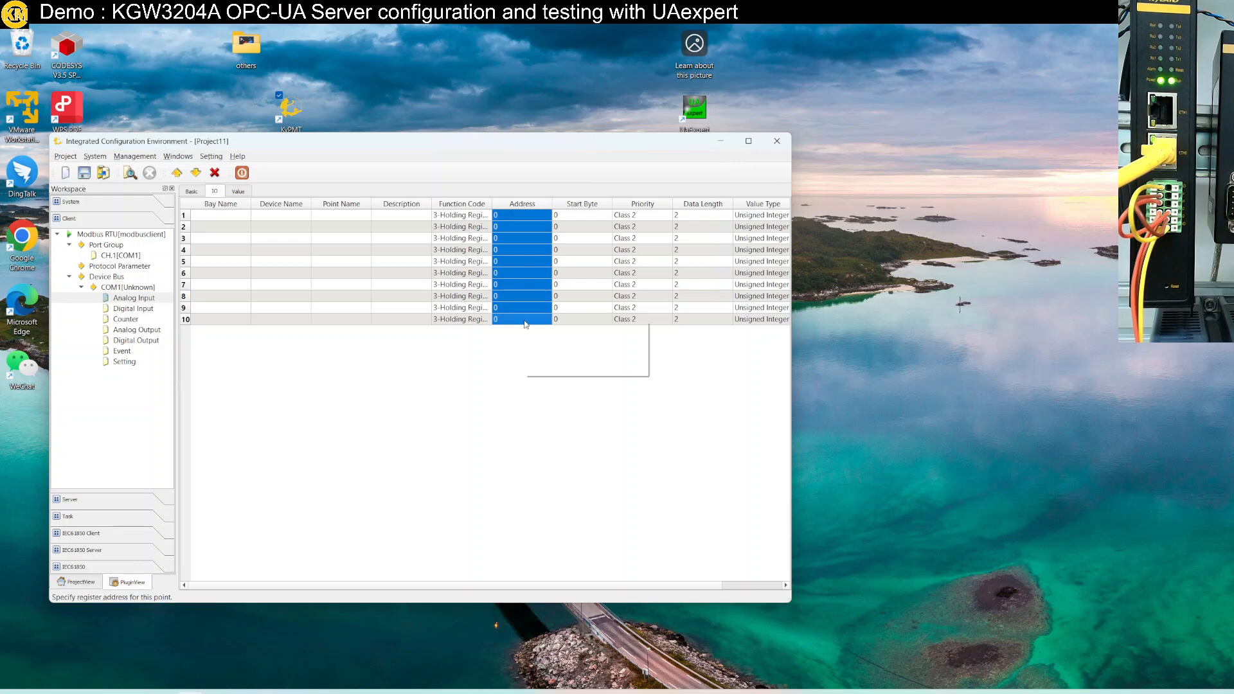
pyautogui.click(548, 329)
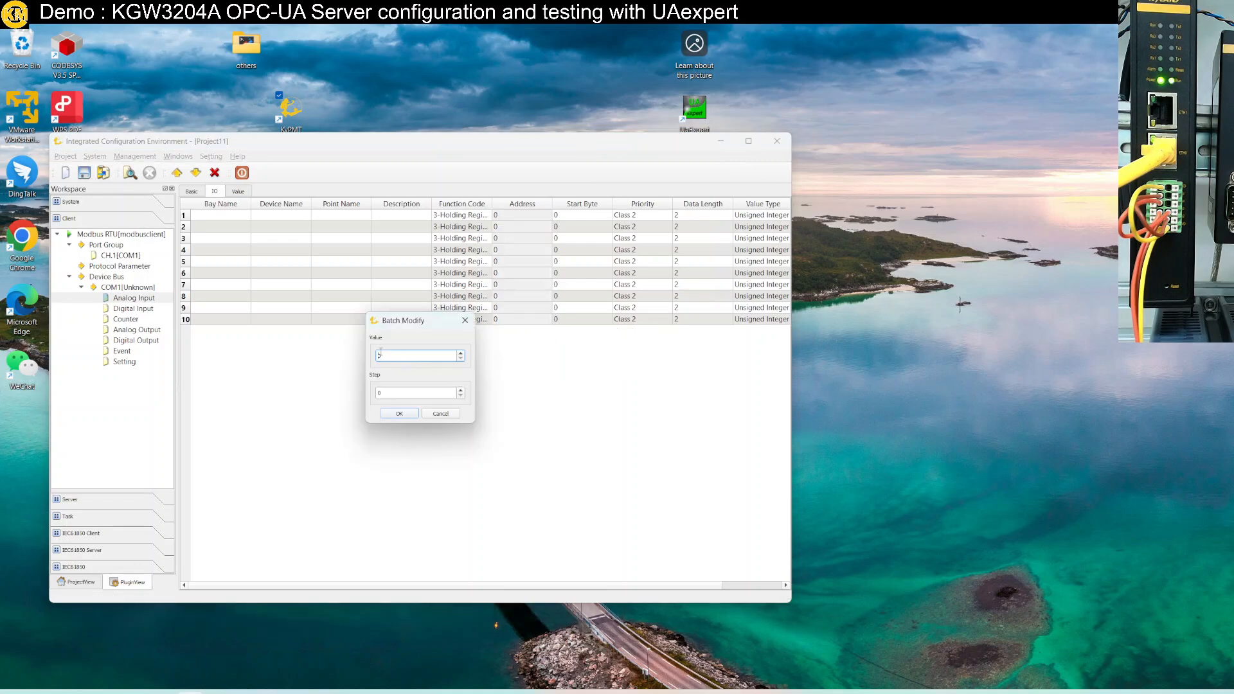
pyautogui.press('Tab')
pyautogui.click(406, 418)
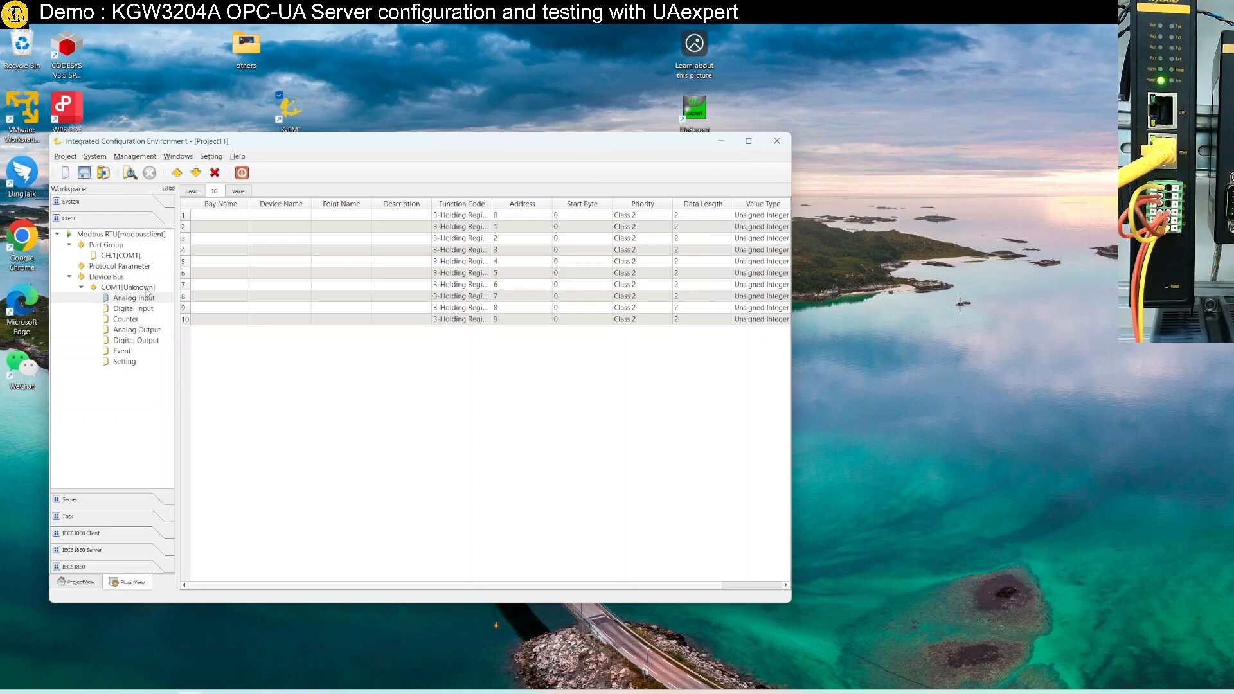
# Save Project11, tick it for download, and start downloading it to the gateway
pyautogui.click(196, 174)
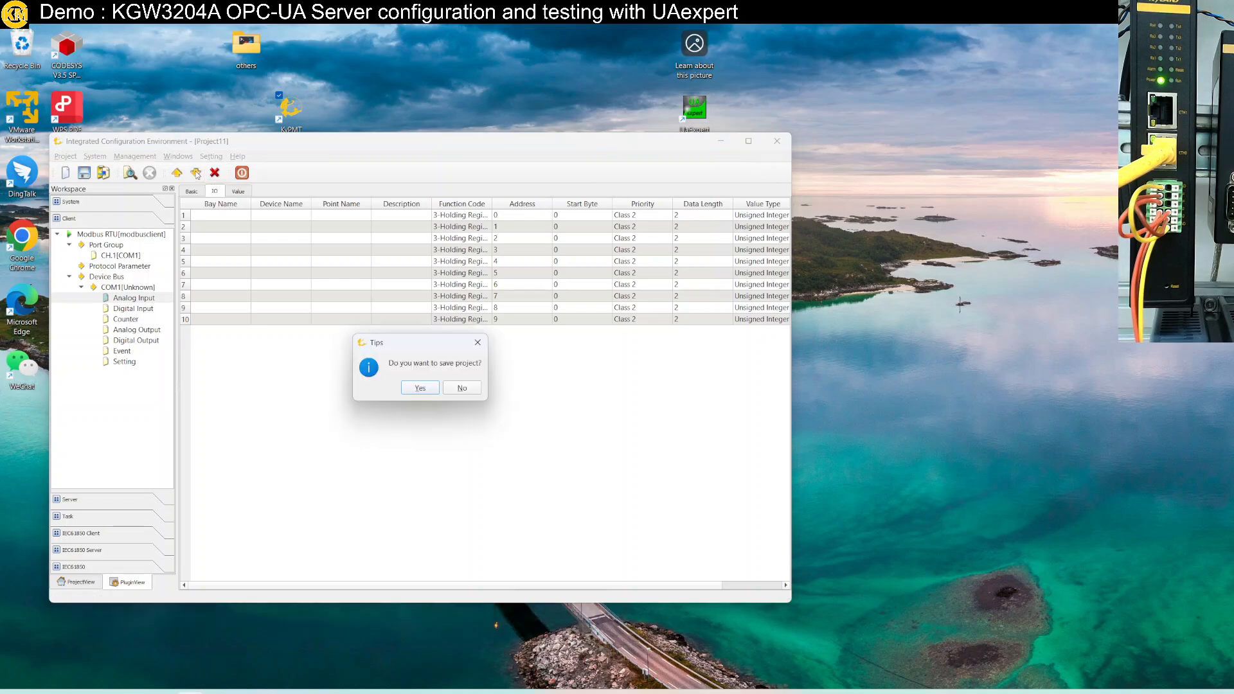
pyautogui.click(421, 389)
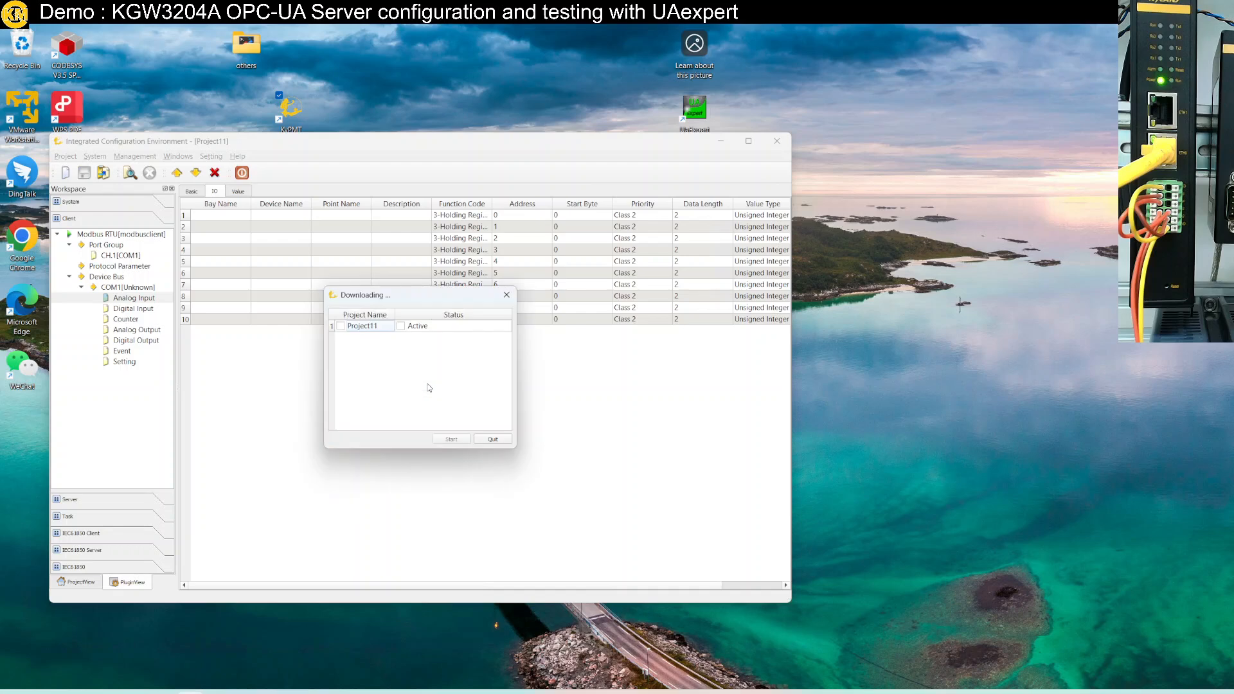
pyautogui.click(341, 326)
pyautogui.click(449, 439)
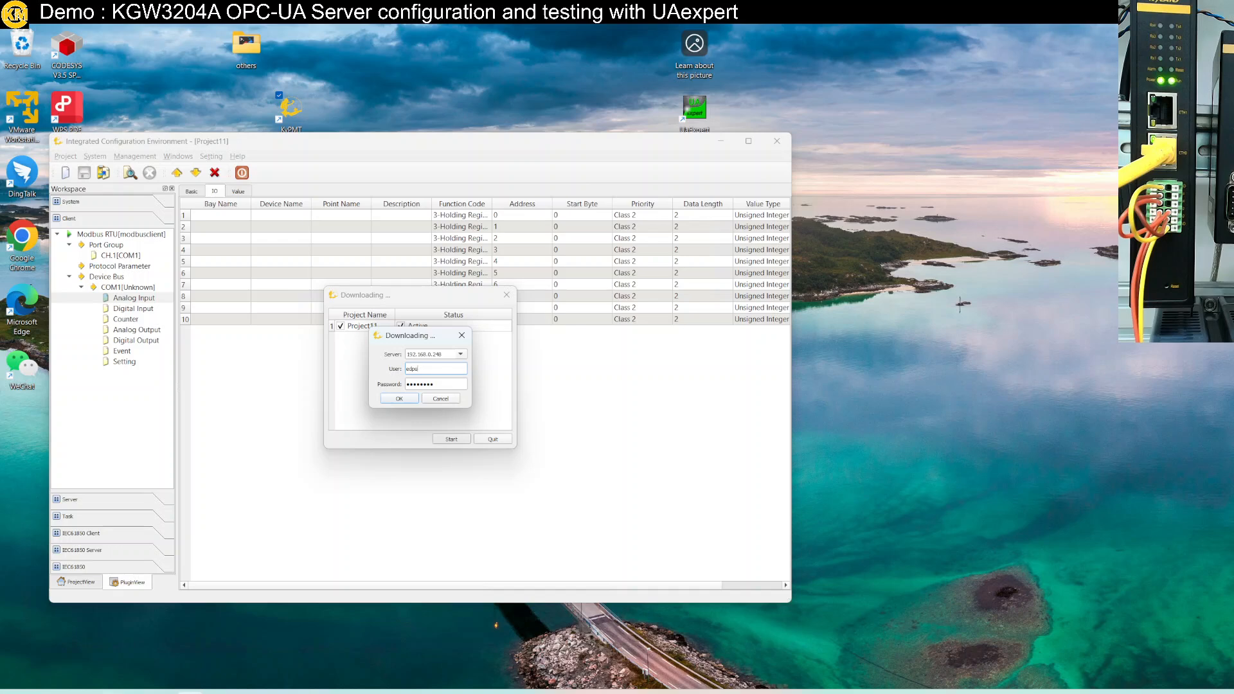
pyautogui.press('super')
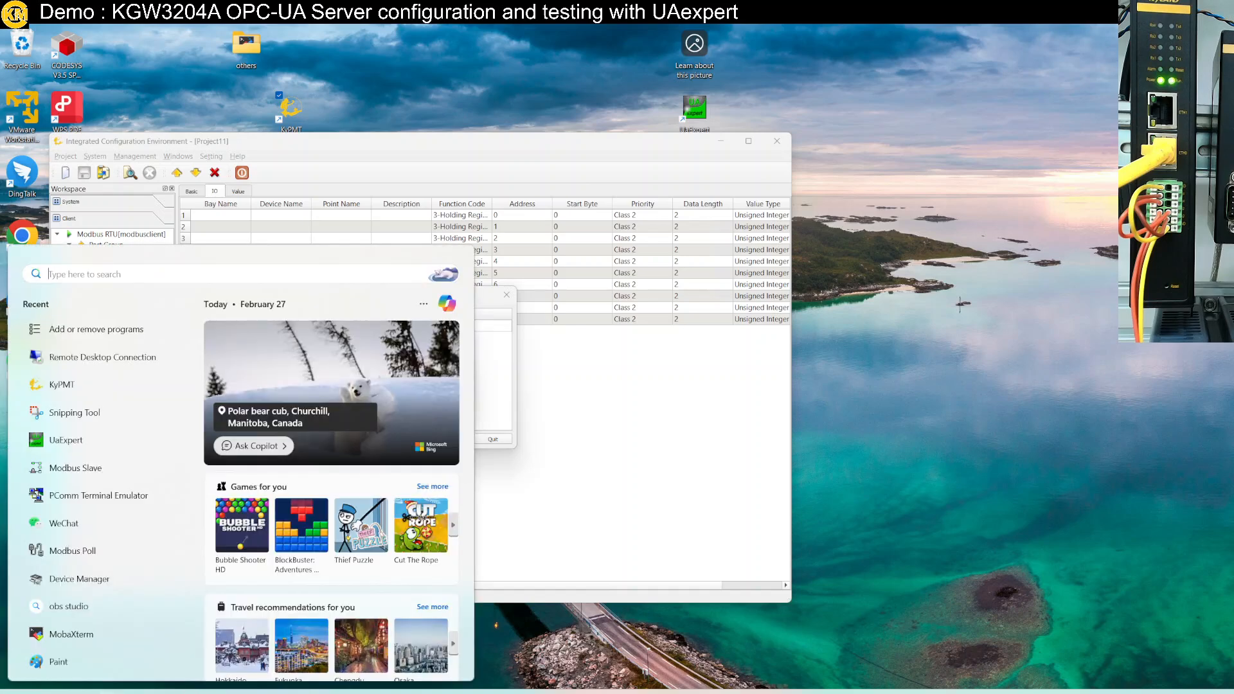
# Launch Notepad from the Start search and open a new blank tab
pyautogui.write('tes')
pyautogui.press('BackSpace')
pyautogui.press('BackSpace')
pyautogui.press('BackSpace')
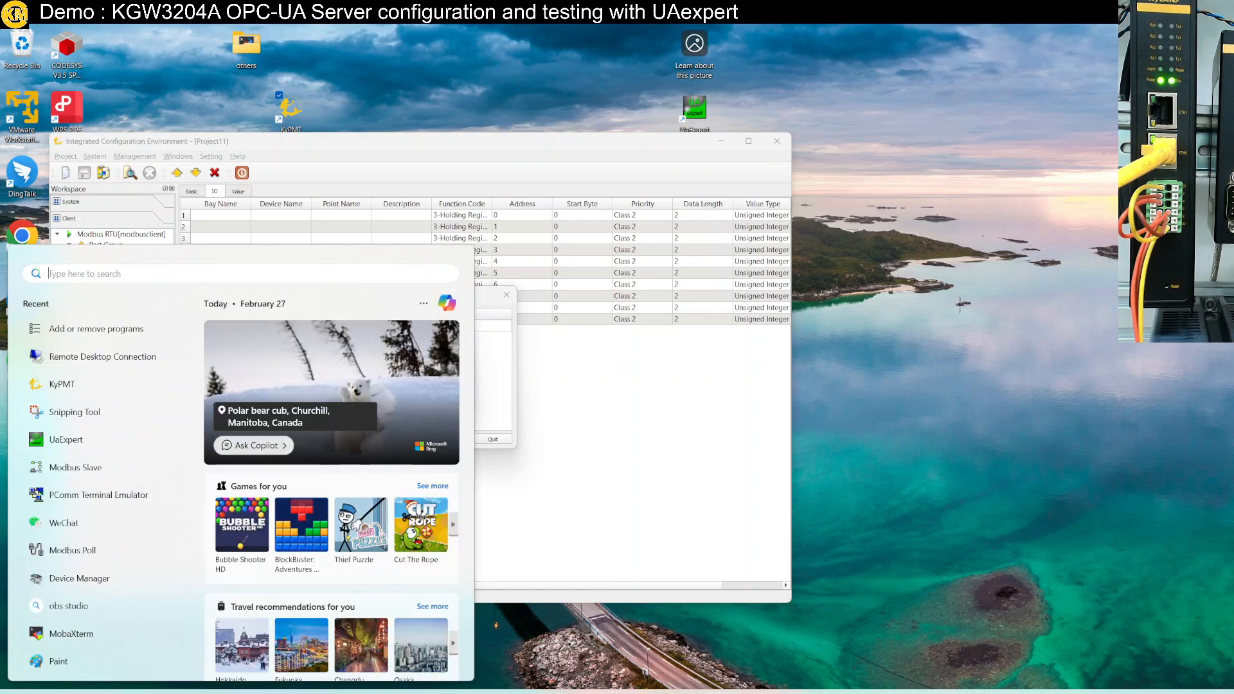
pyautogui.write('text')
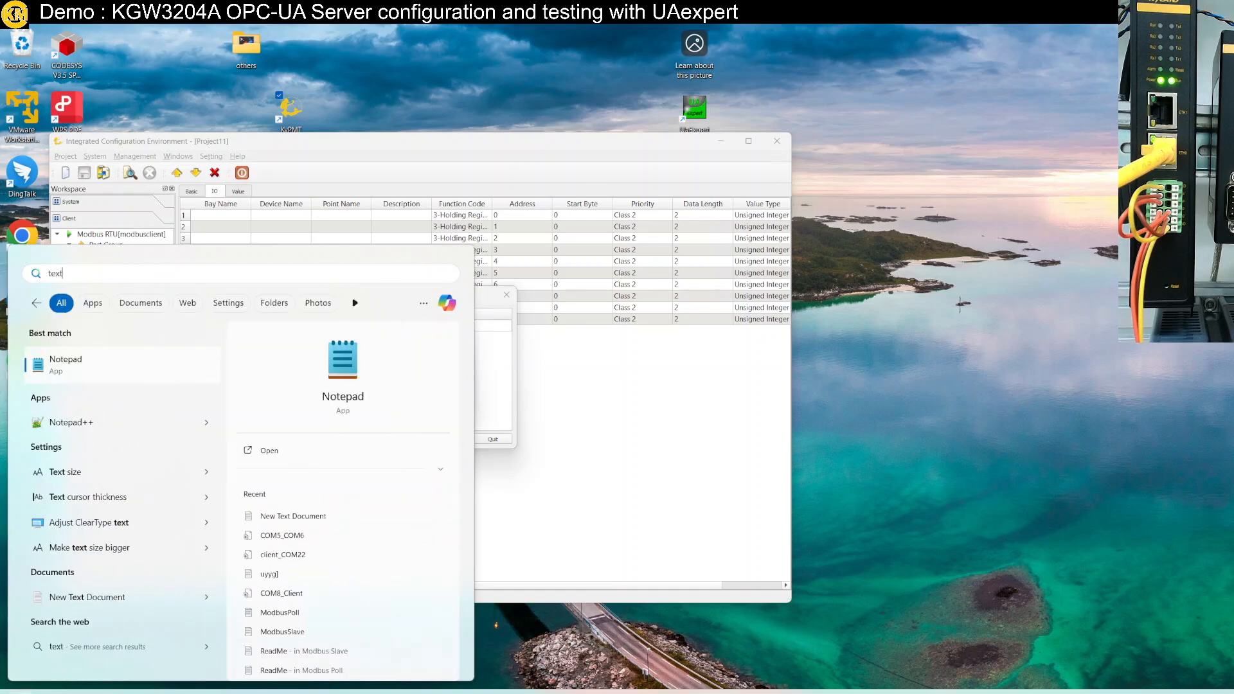
pyautogui.click(95, 368)
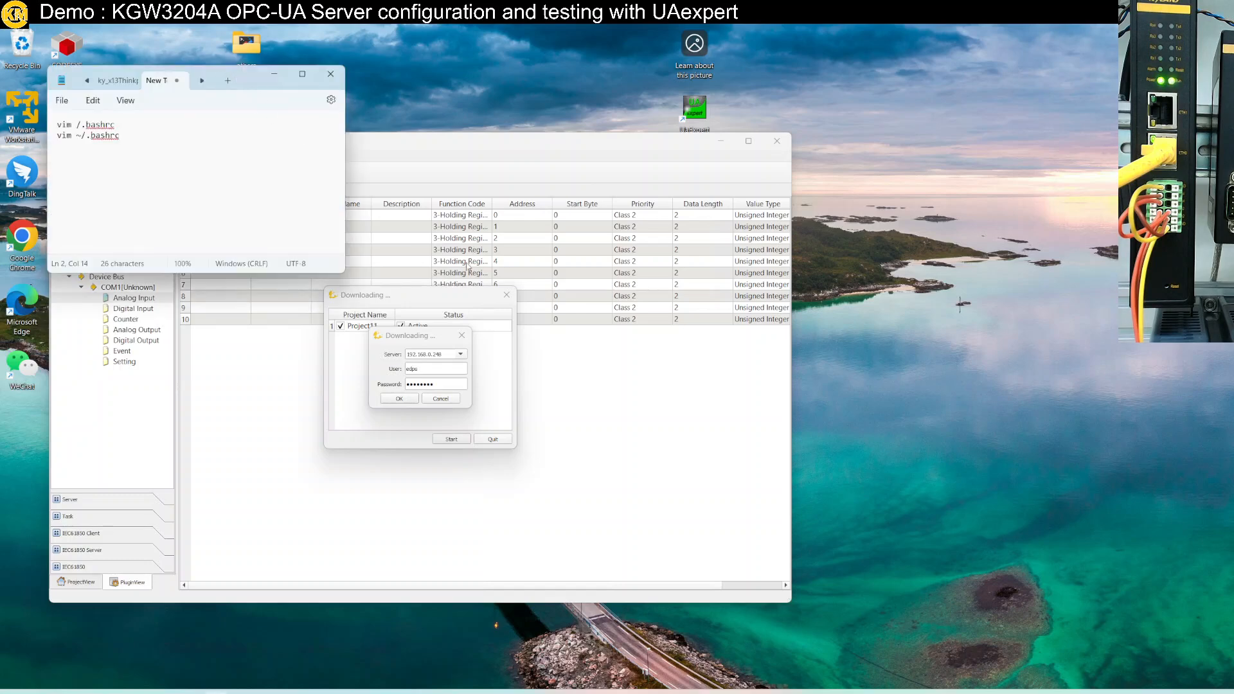
pyautogui.moveTo(275, 104); pyautogui.dragTo(628, 341)
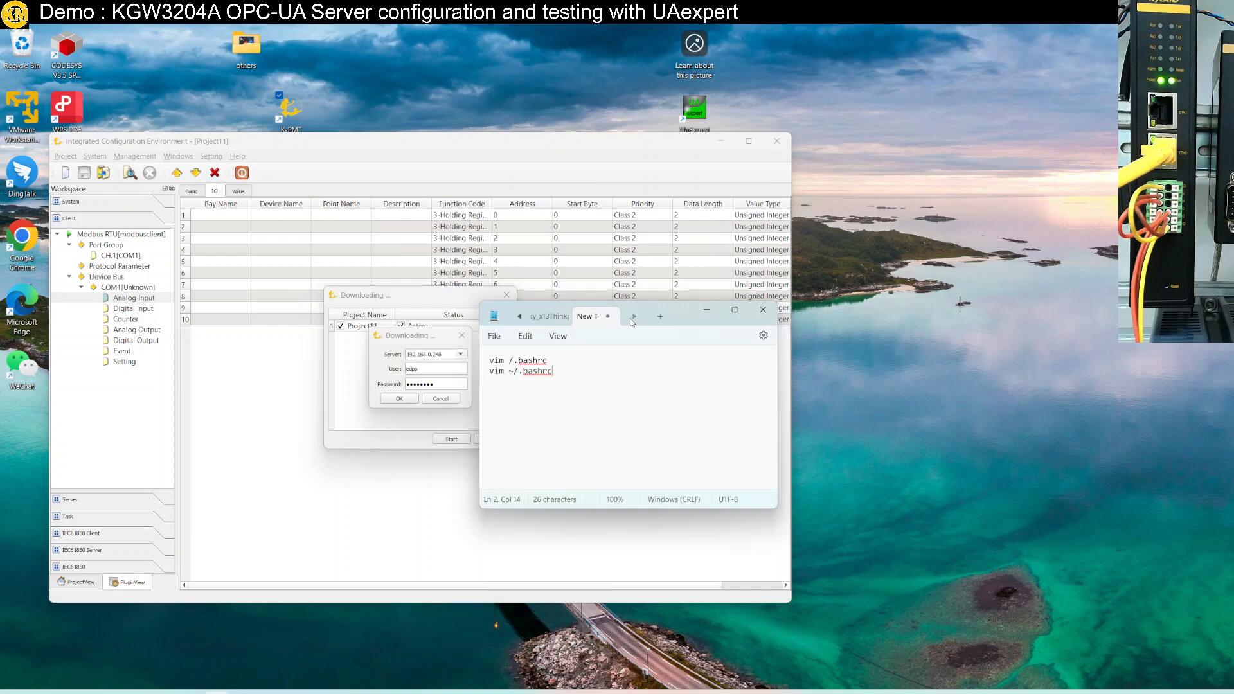
pyautogui.click(494, 336)
pyautogui.click(509, 355)
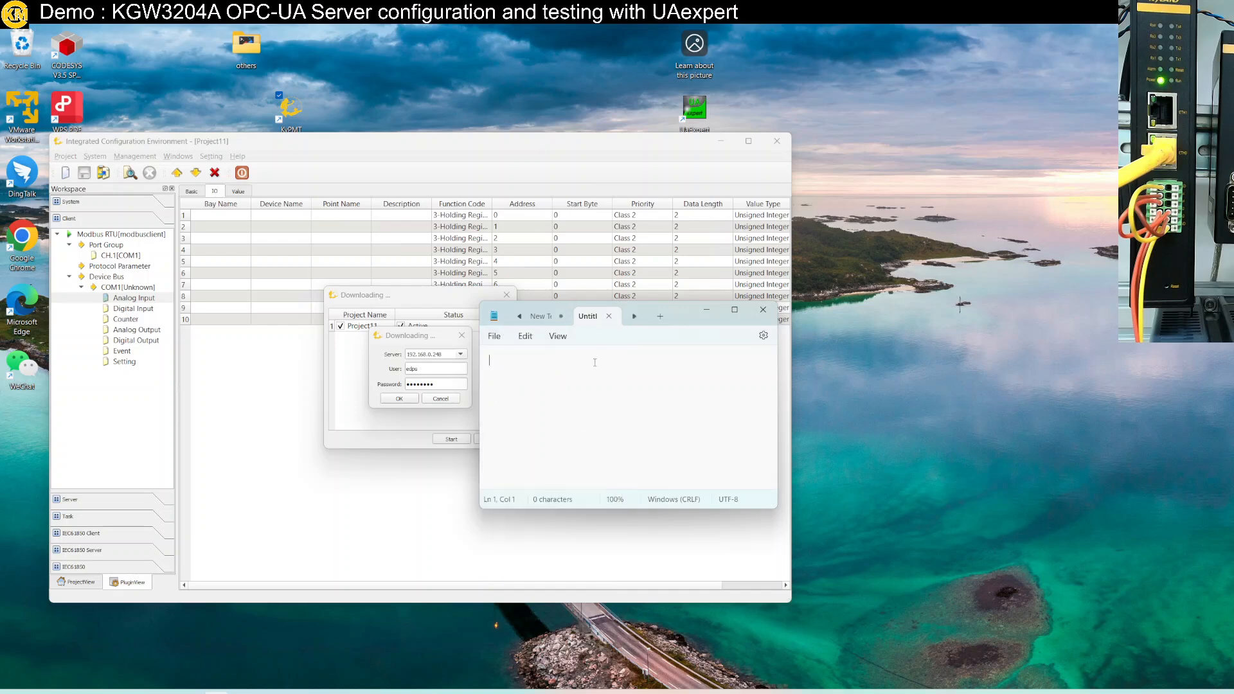
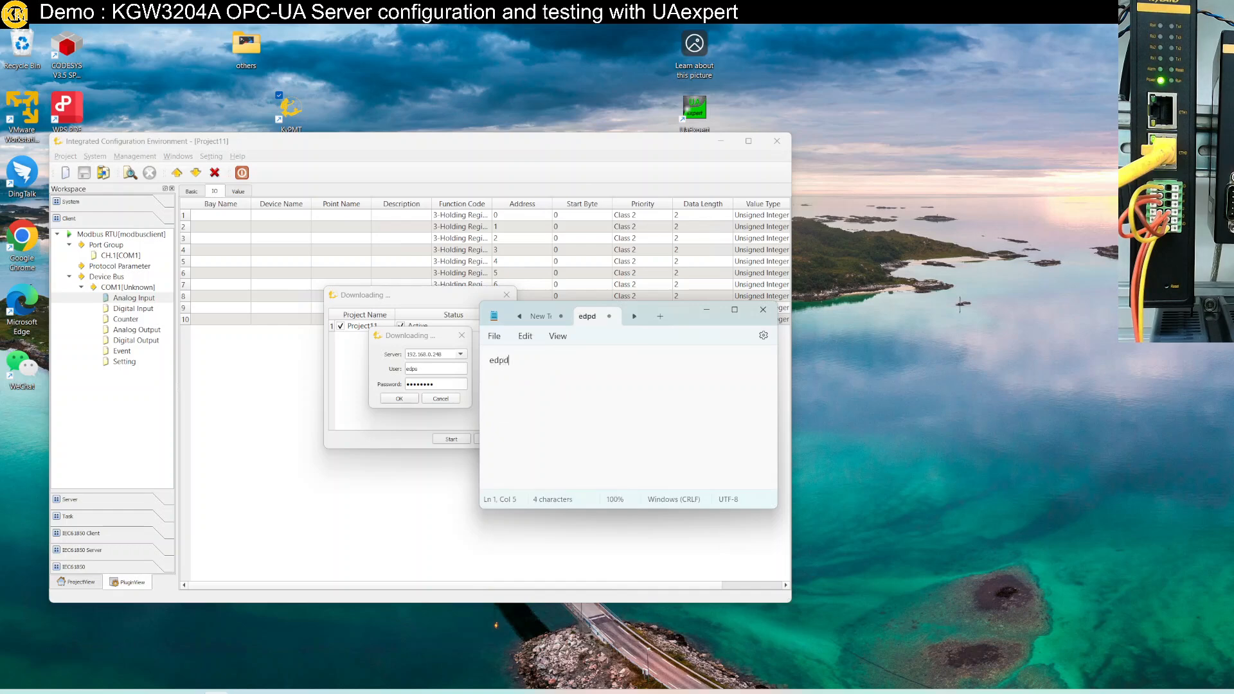
# Note the login user name and password on two lines, then submit the download login
pyautogui.press('BackSpace')
pyautogui.press('Return')
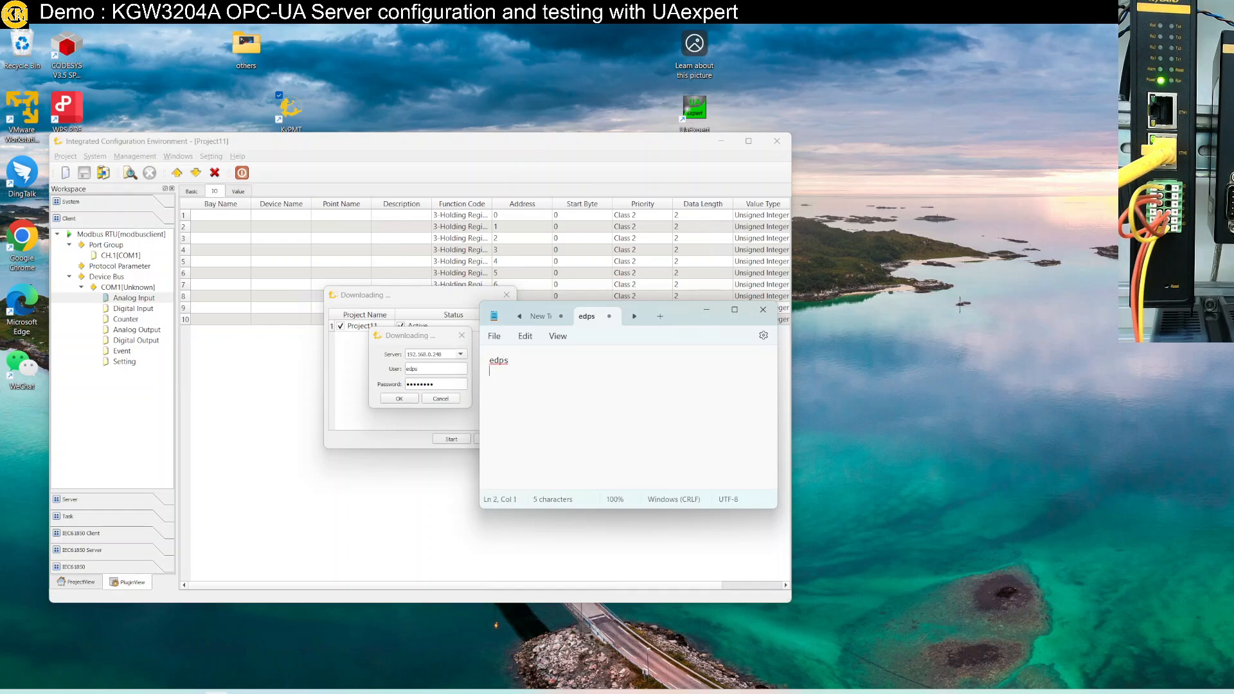
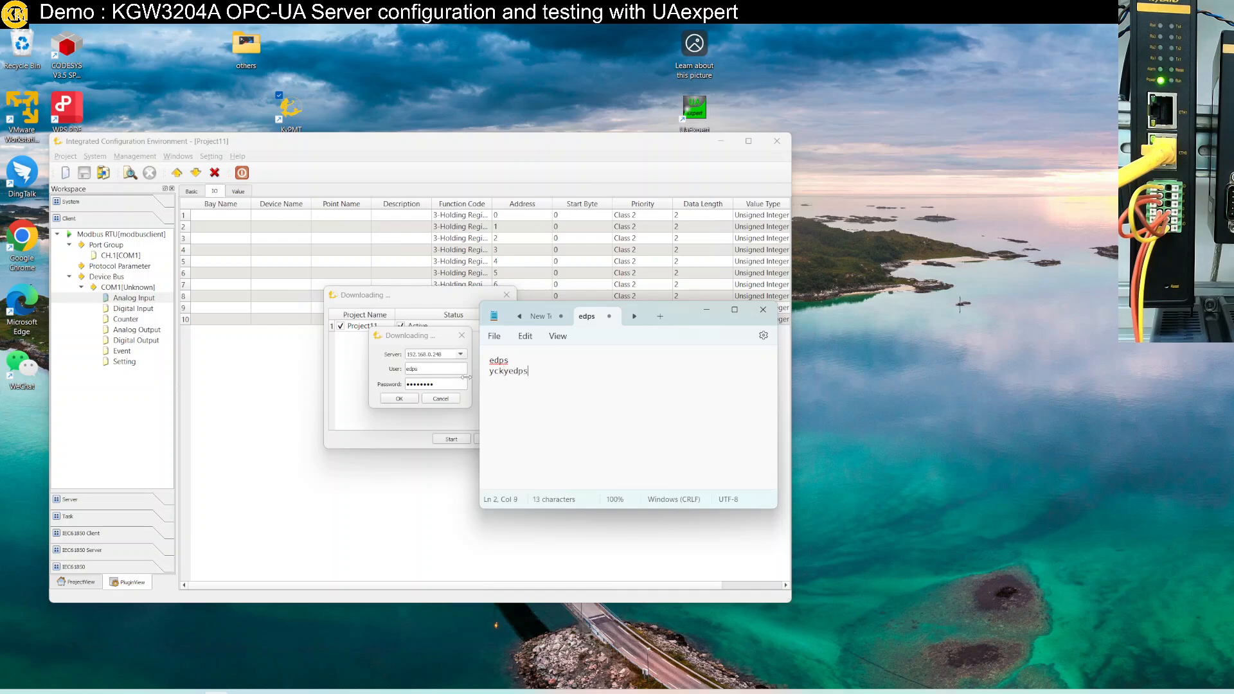
pyautogui.click(393, 376)
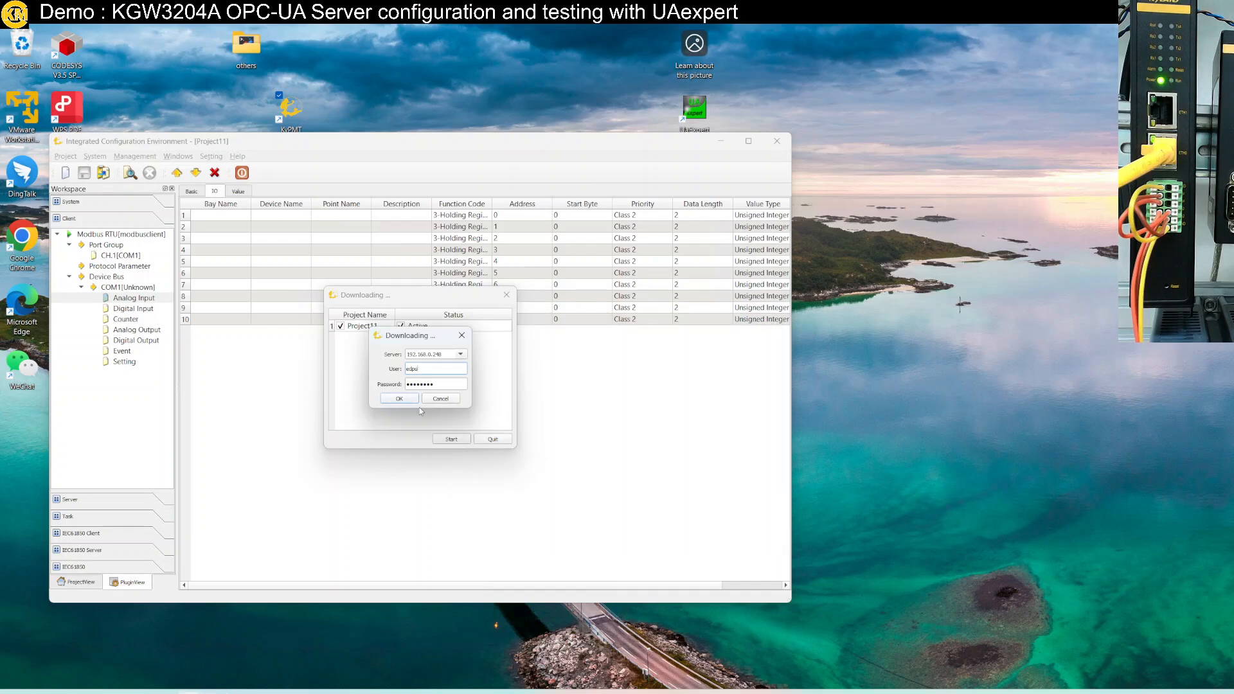
pyautogui.click(408, 399)
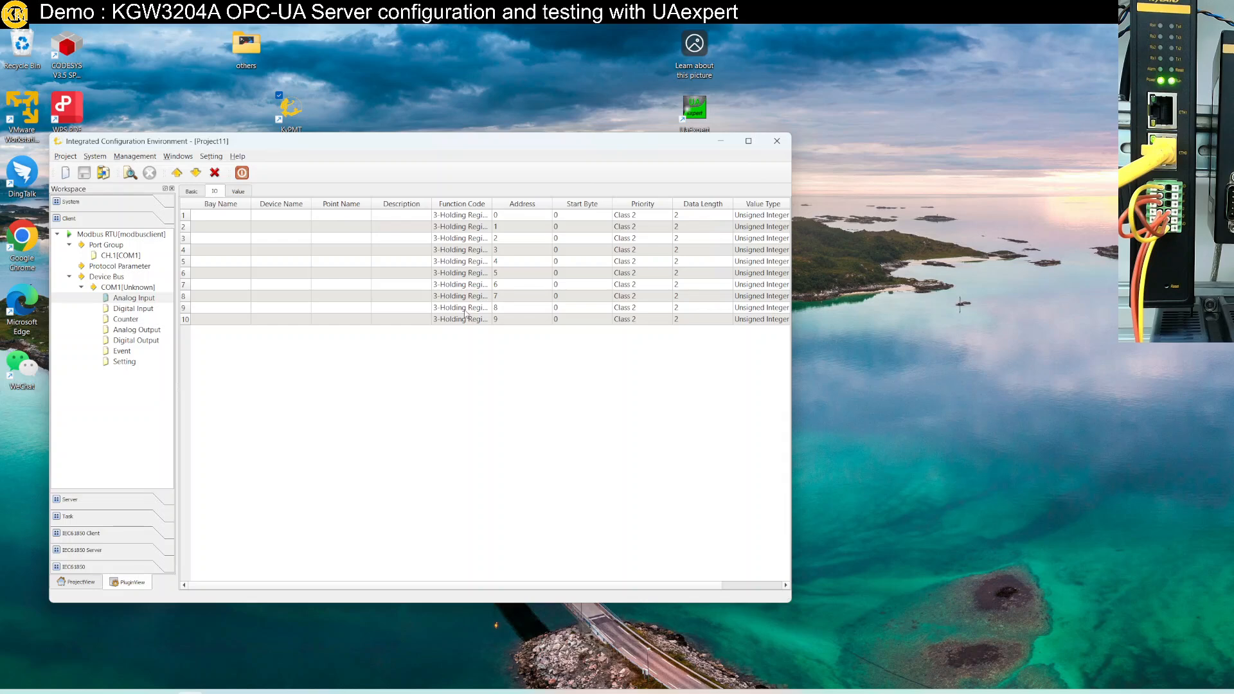
# Try logging in to server 192.168.0.248 as admin with an empty password, then dismiss the failure notice
pyautogui.moveTo(176, 287); pyautogui.dragTo(215, 287)
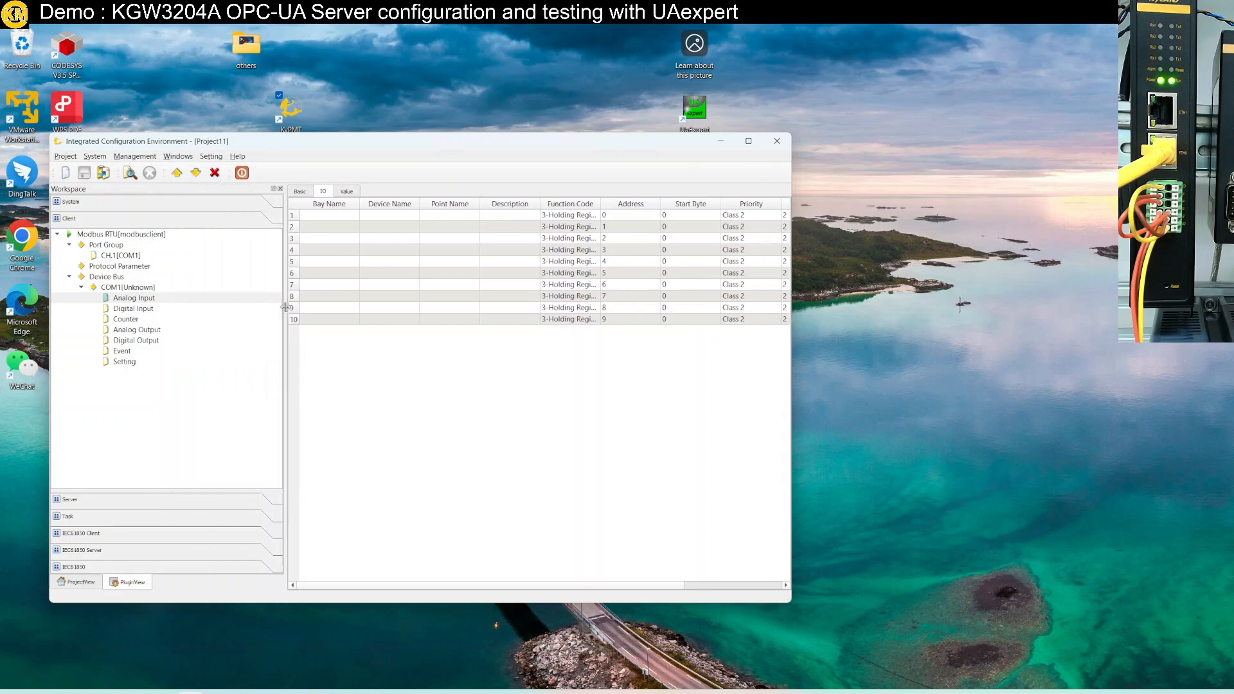
pyautogui.click(129, 173)
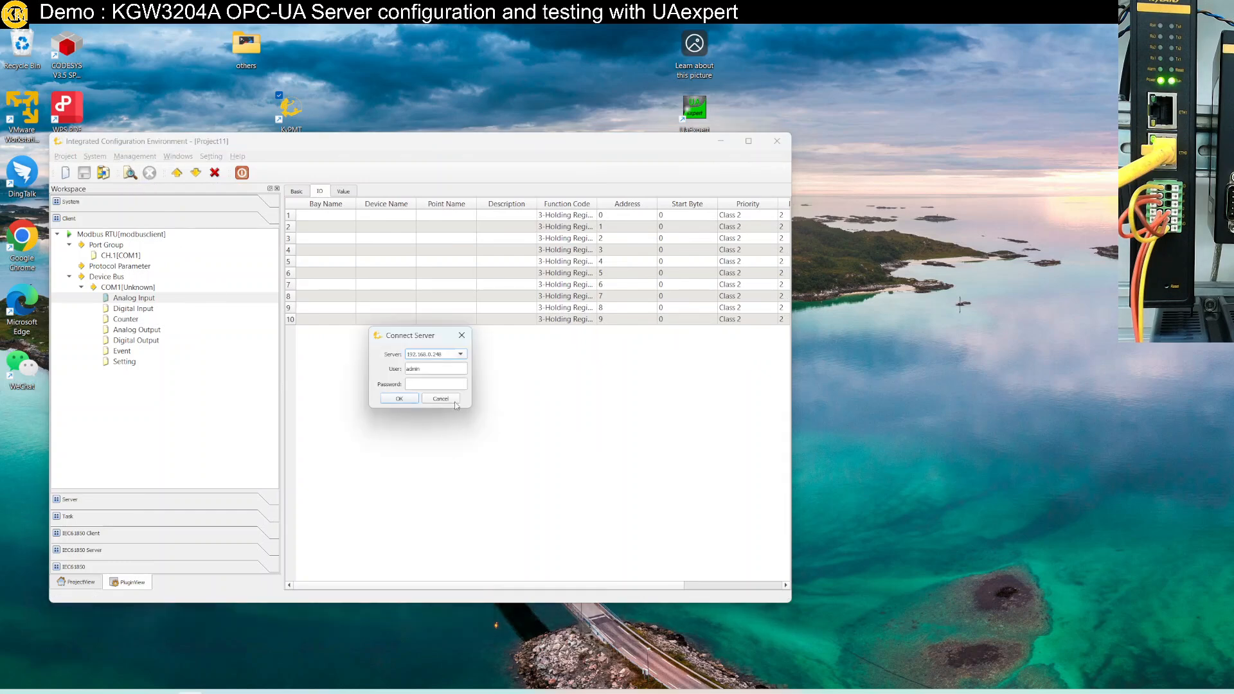
pyautogui.click(425, 381)
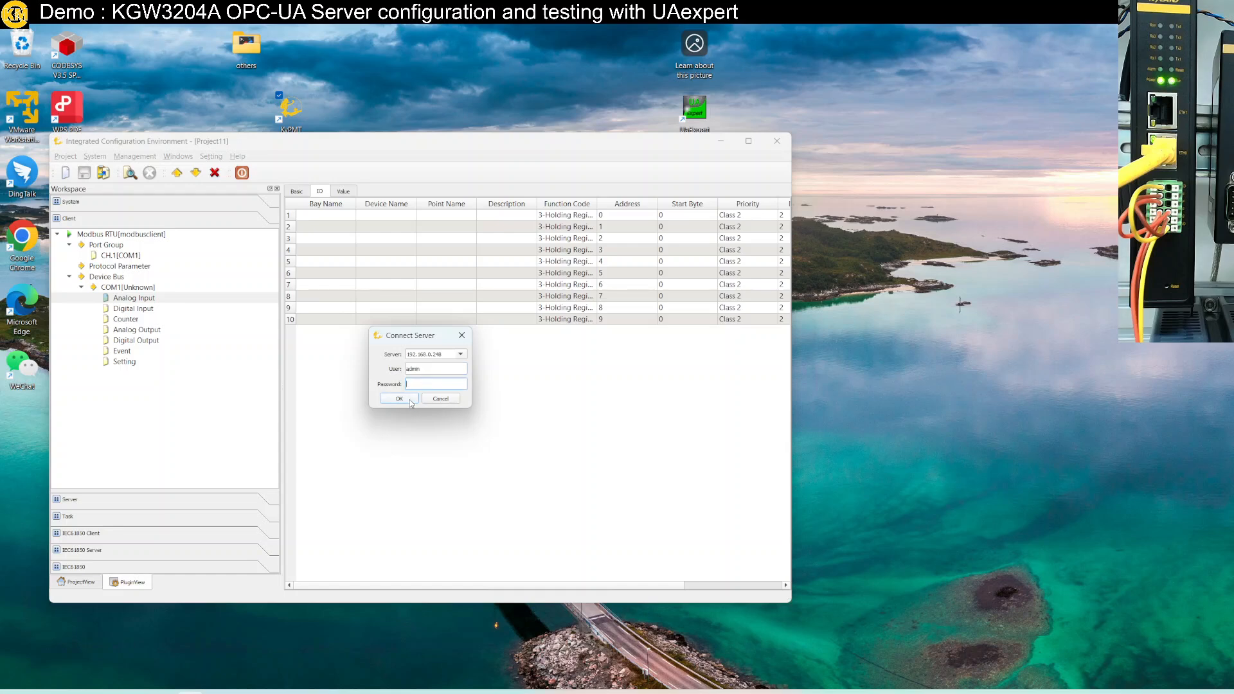
pyautogui.click(409, 399)
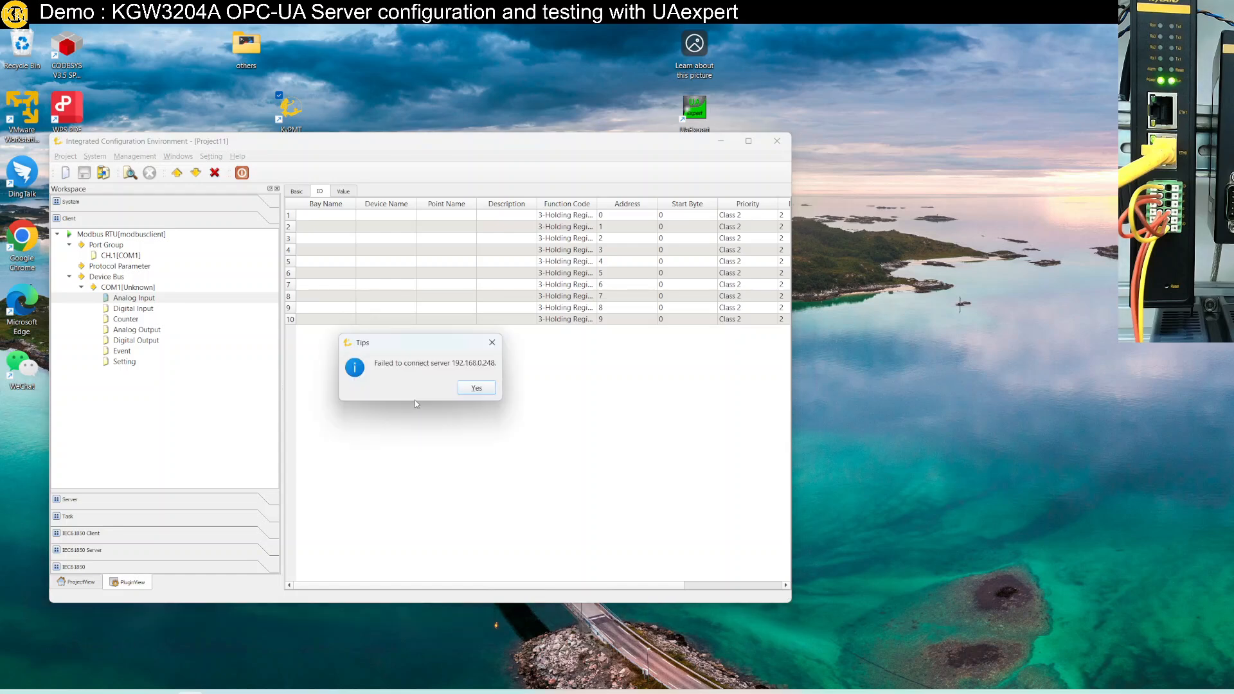
pyautogui.click(472, 389)
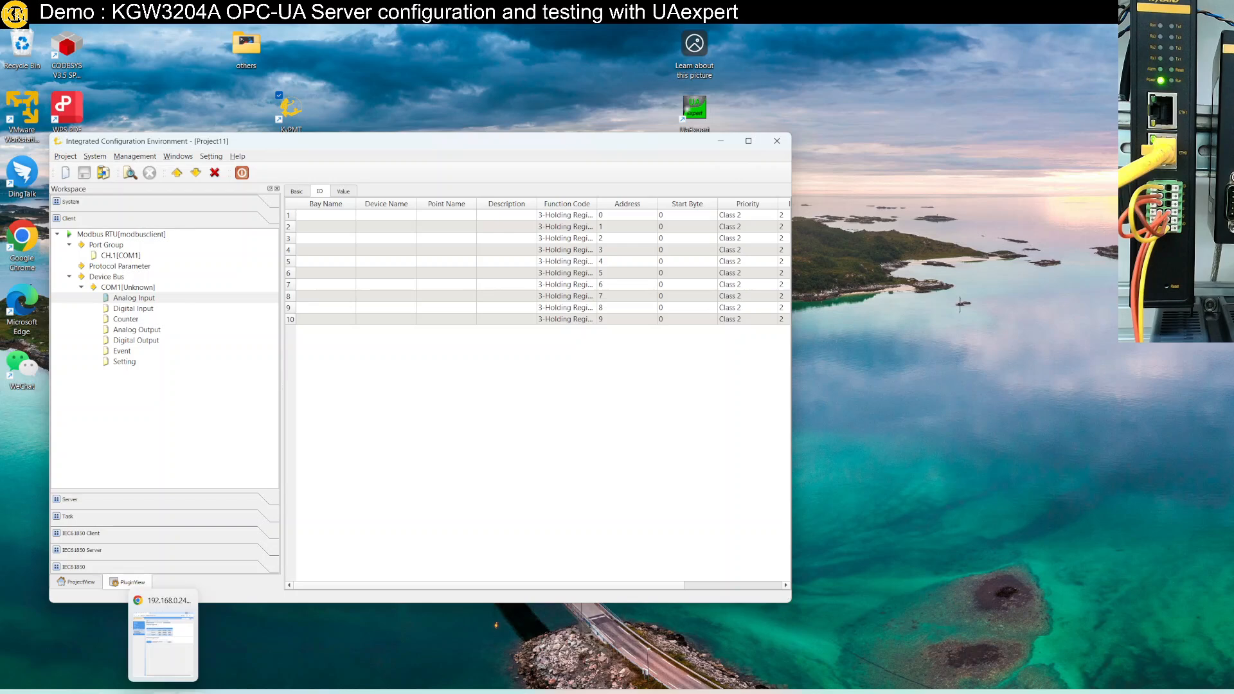
# Fill the gateway web login's username with the saved admin entry and move to the Password field
pyautogui.click(164, 693)
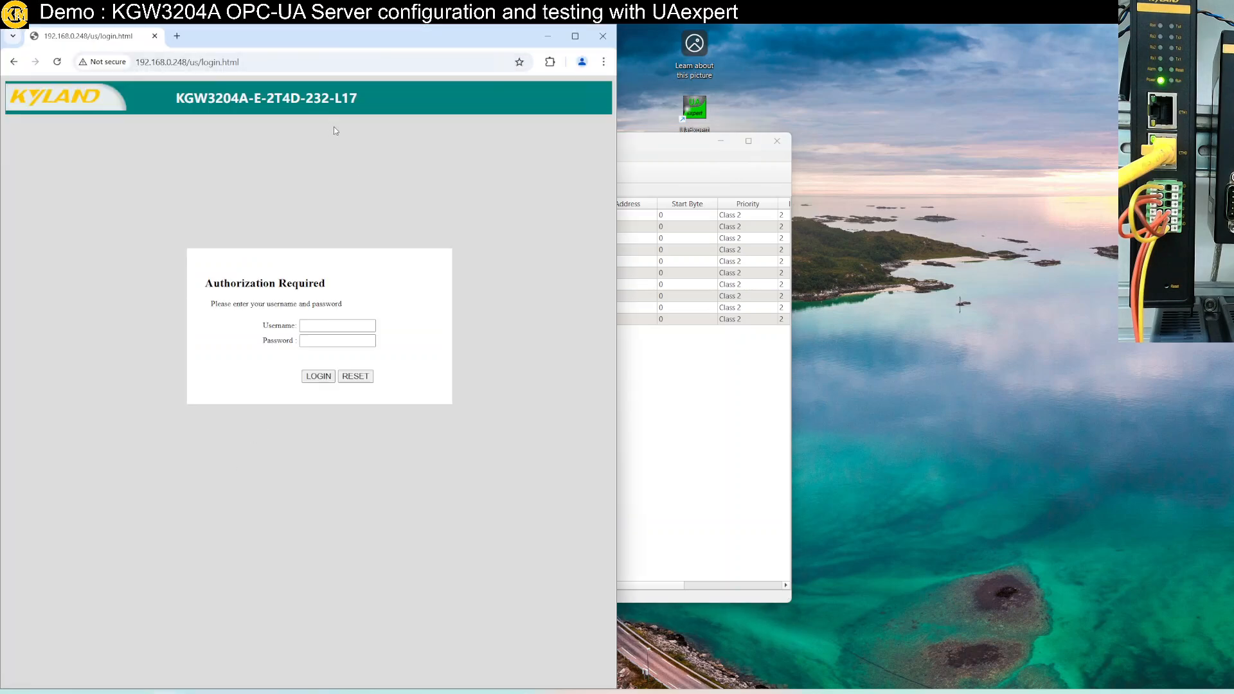
pyautogui.click(332, 323)
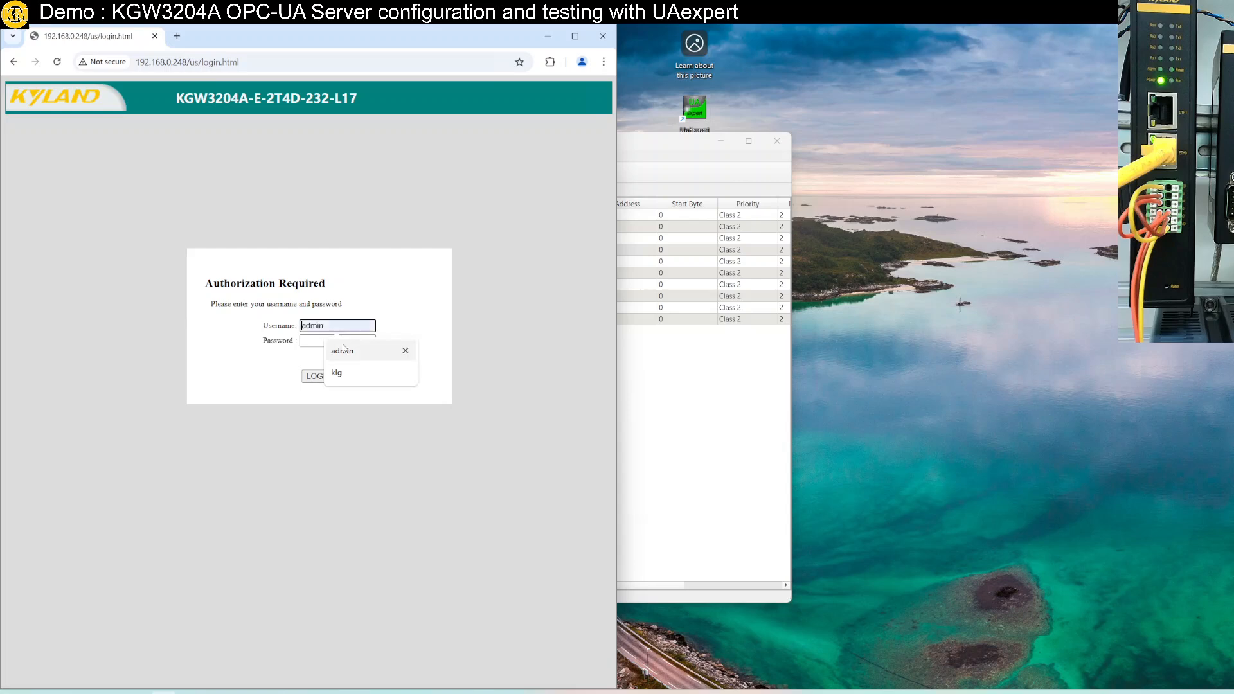
pyautogui.click(342, 350)
pyautogui.click(339, 342)
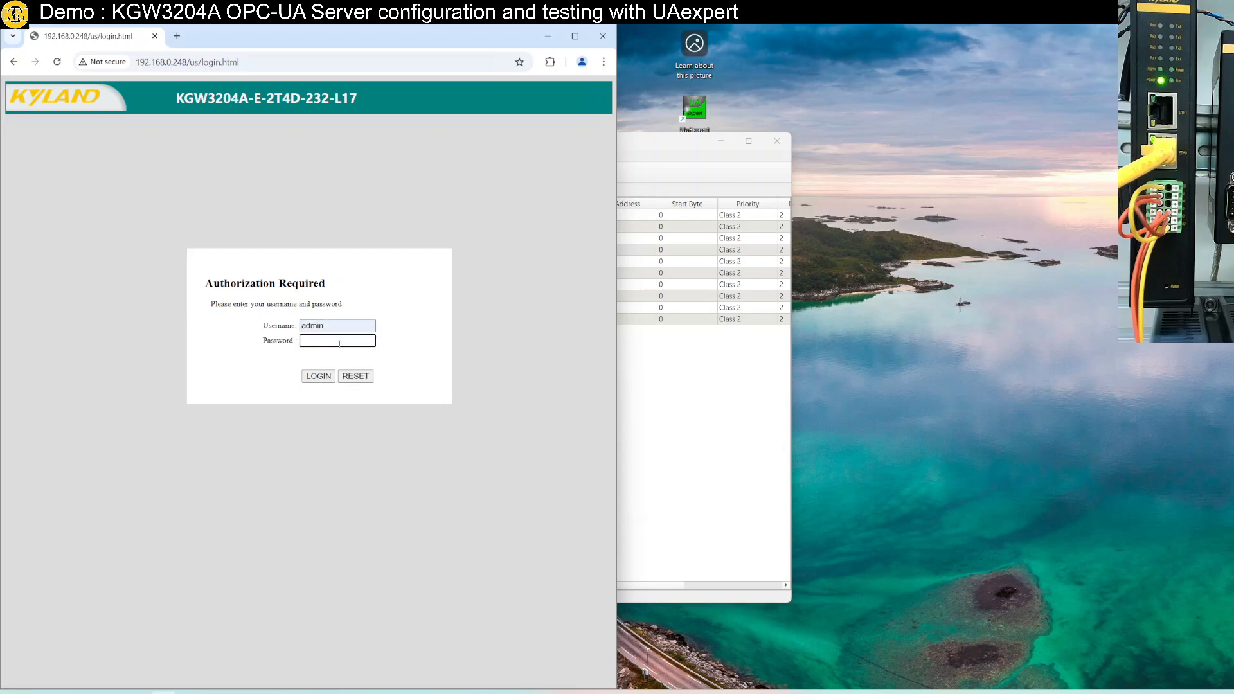
# Add 'webpage' and 'download project' headings to the credential notes in Notepad
pyautogui.click(215, 693)
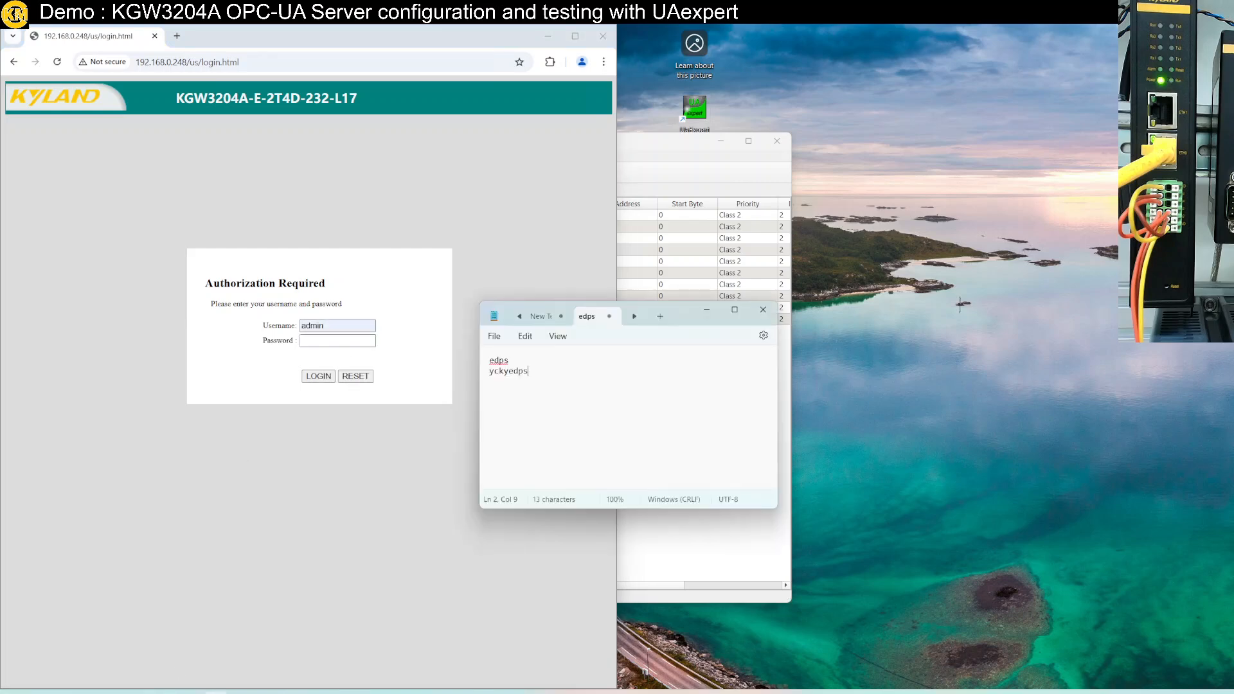
pyautogui.press('Return')
pyautogui.press('Return')
pyautogui.write('web')
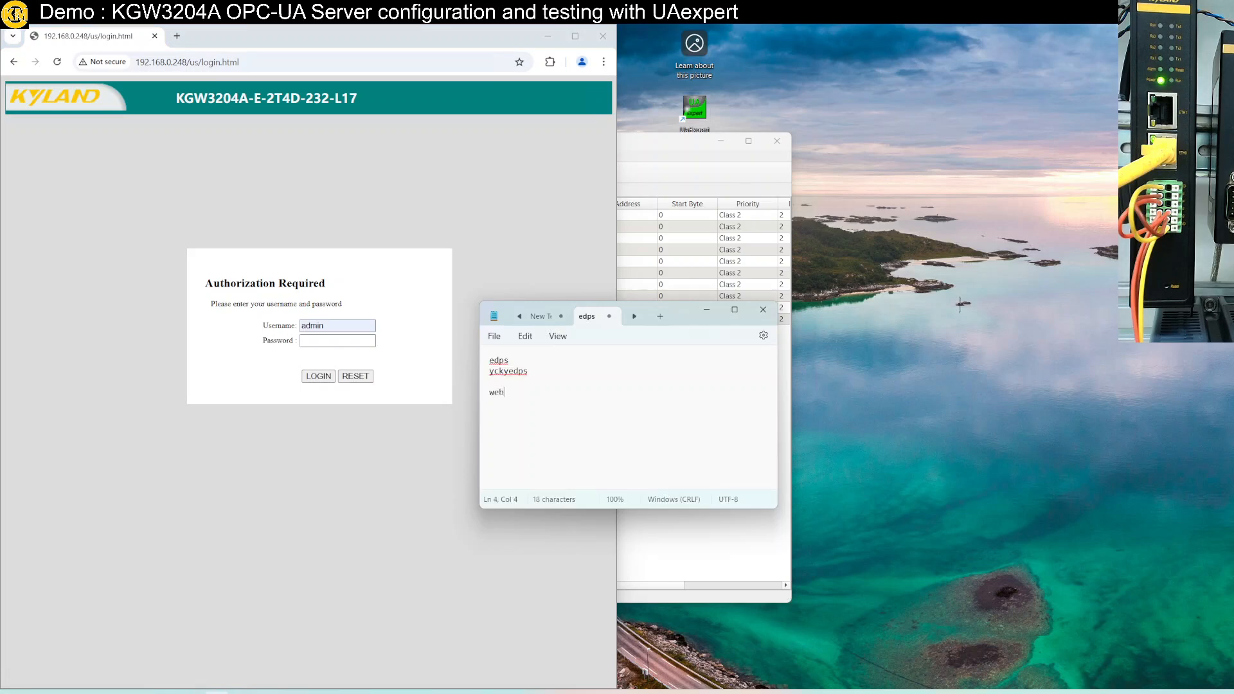
pyautogui.write('page')
pyautogui.press('Up')
pyautogui.press('Up')
pyautogui.press('Return')
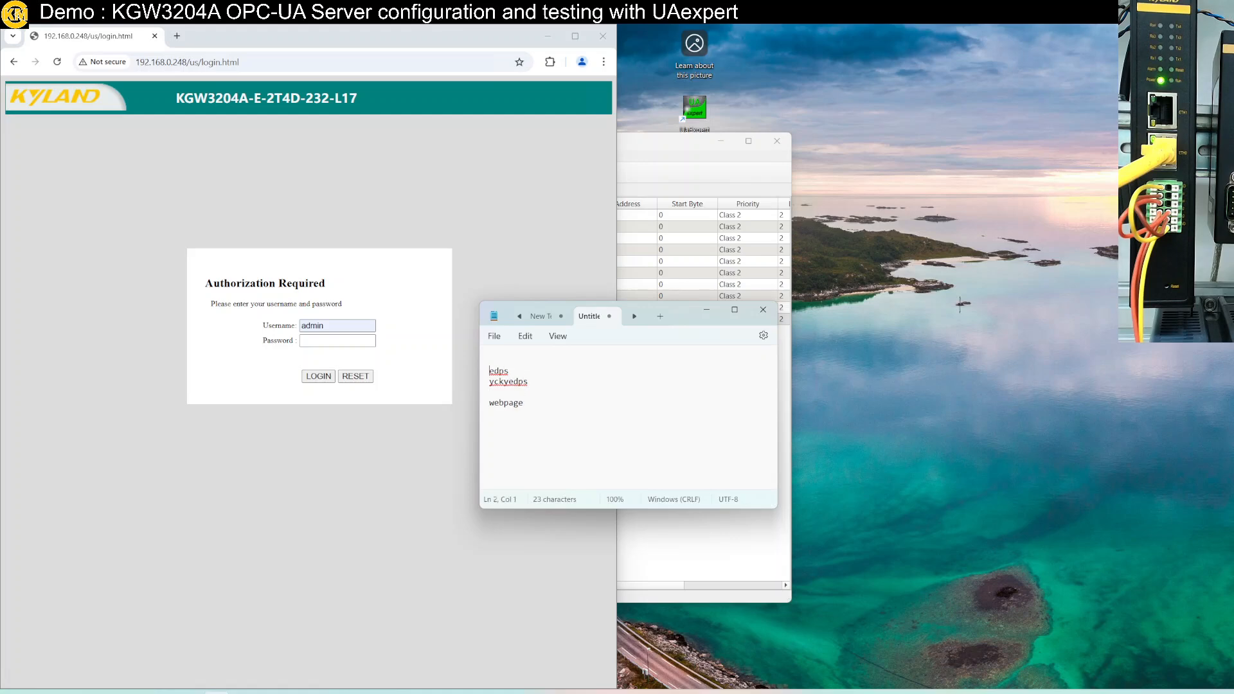
pyautogui.press('Up')
pyautogui.write('dow')
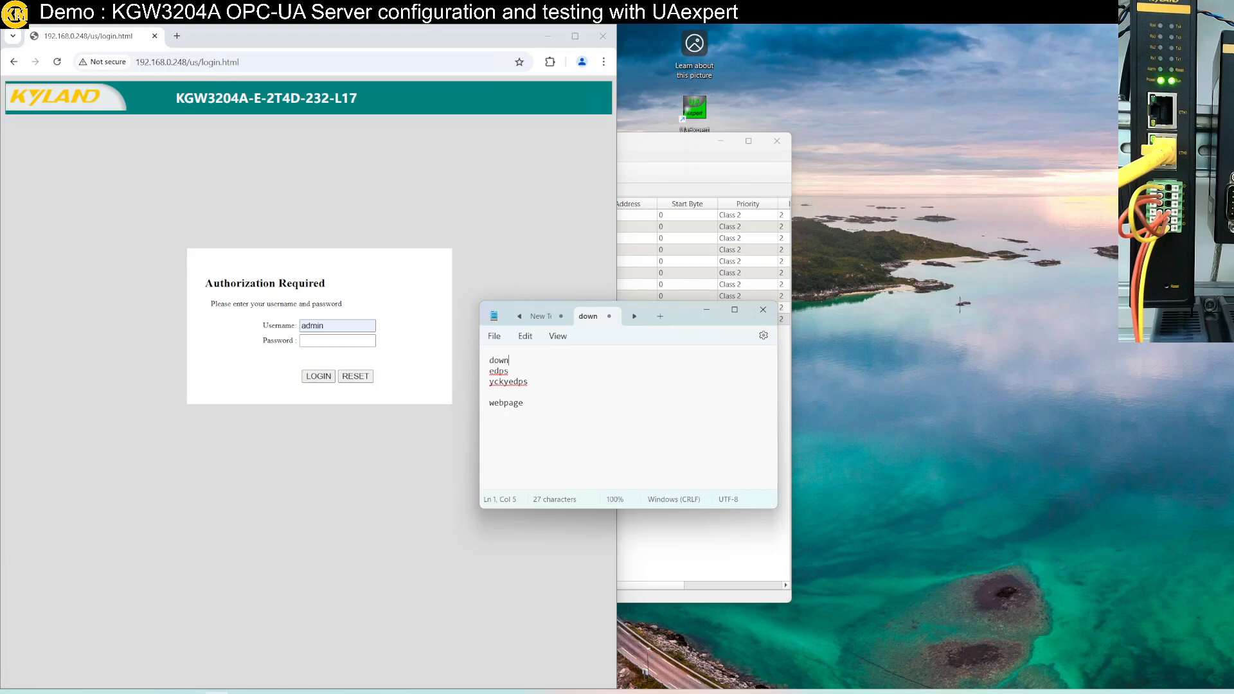
pyautogui.write('nload pro')
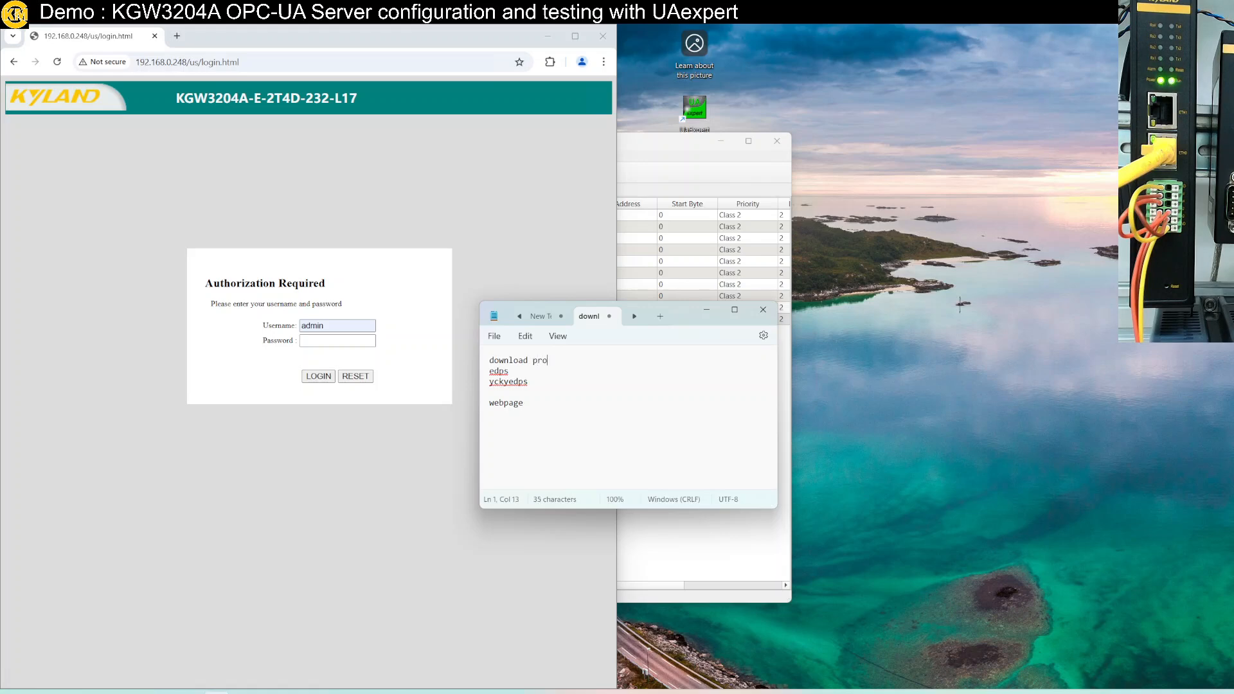
pyautogui.write('ject')
# Add a 'connect project' section with user admin and '<no password>'
pyautogui.press('Down')
pyautogui.press('Down')
pyautogui.press('Return')
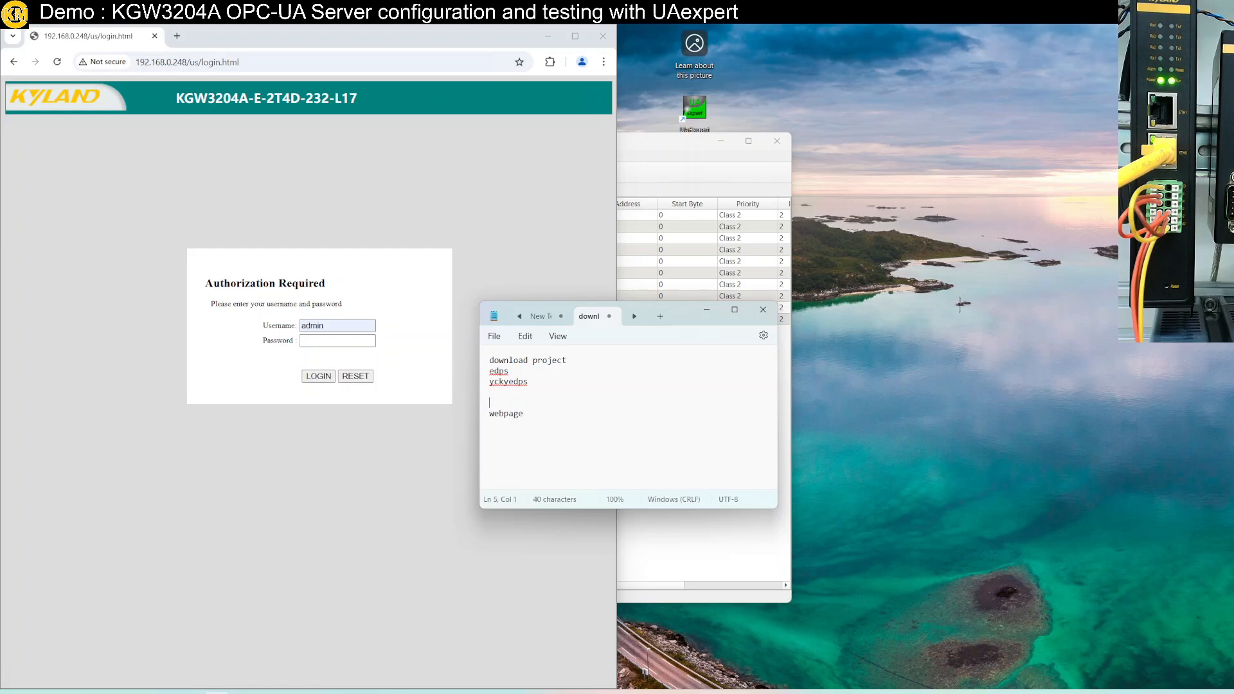
pyautogui.write('connect project')
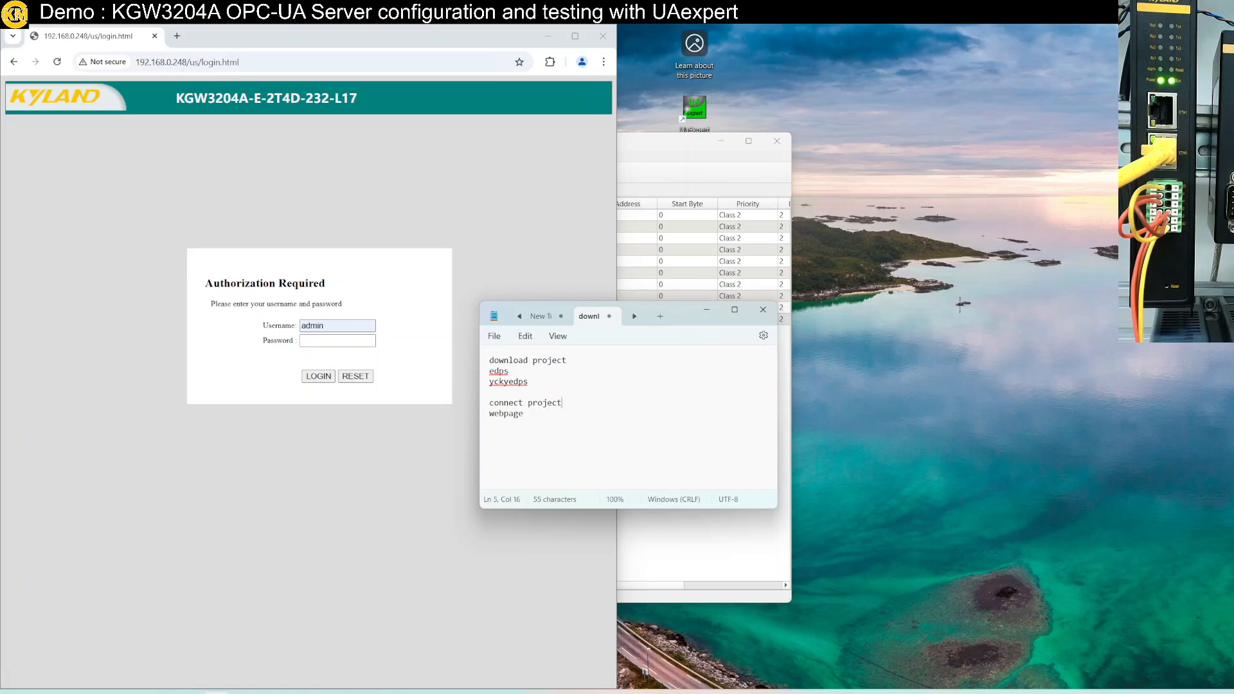
pyautogui.press('Return')
pyautogui.write('admin')
pyautogui.press('Return')
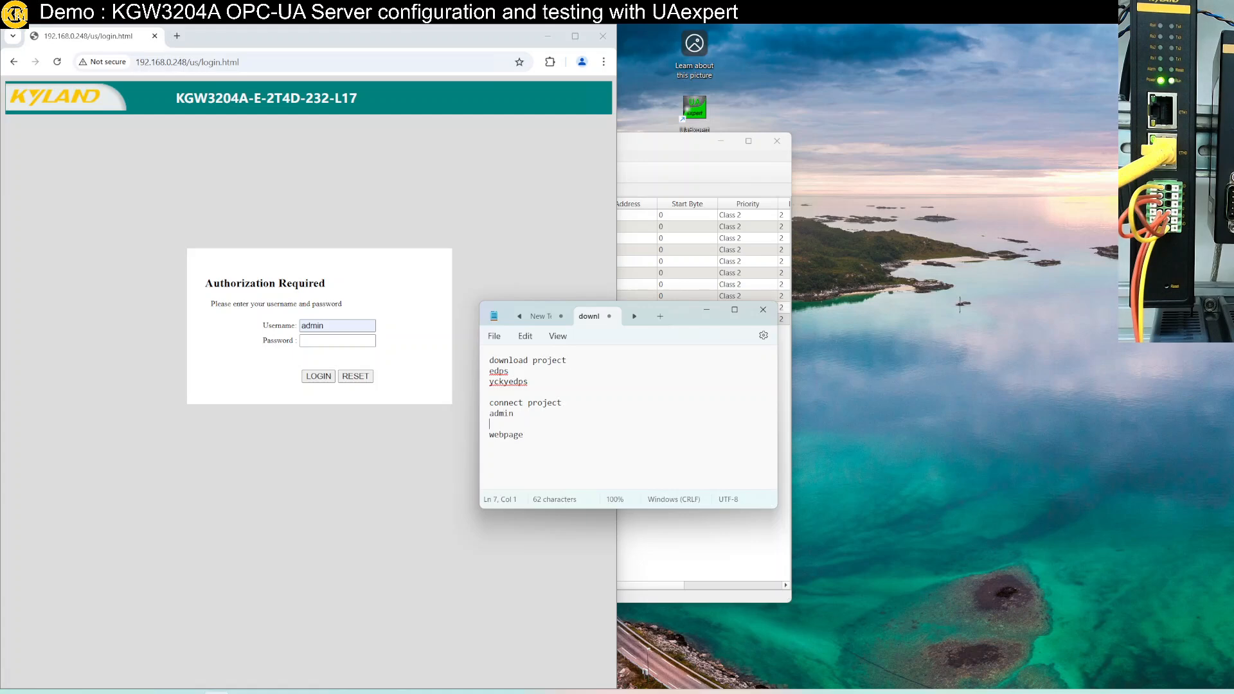
pyautogui.write('<no password')
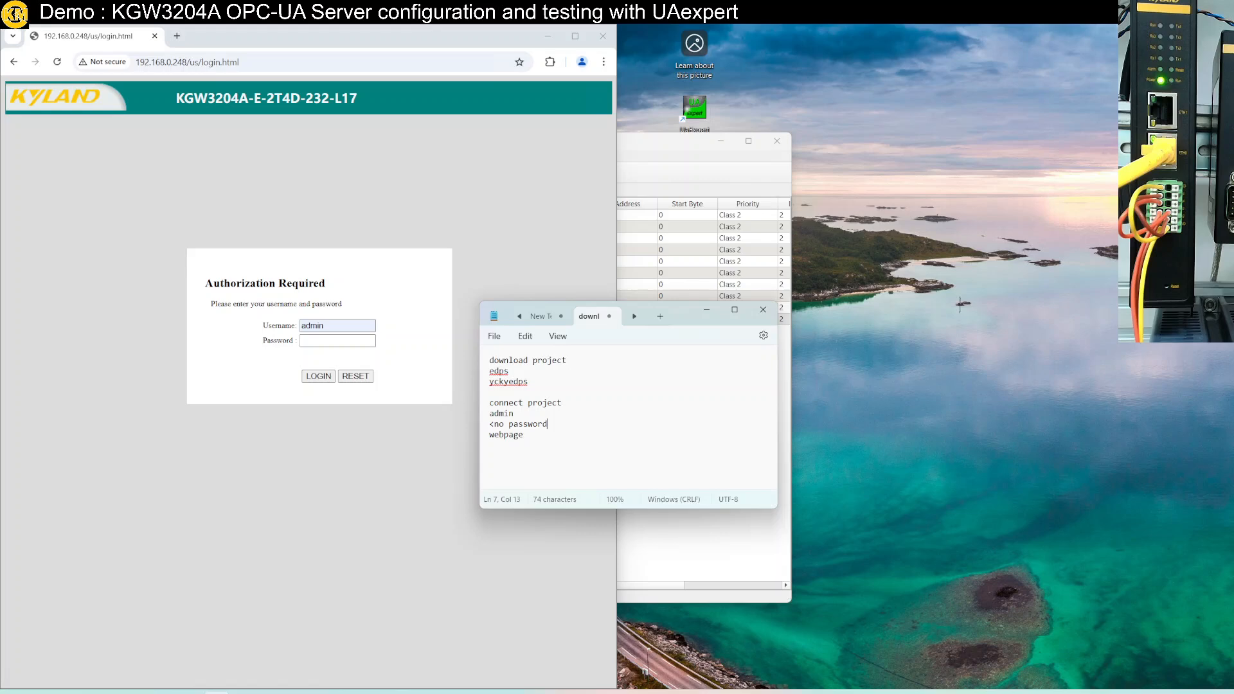
pyautogui.write('>')
pyautogui.press('Return')
# Note the webpage login as admin plus its password, then select the password for copying
pyautogui.press('Return')
pyautogui.press('Return')
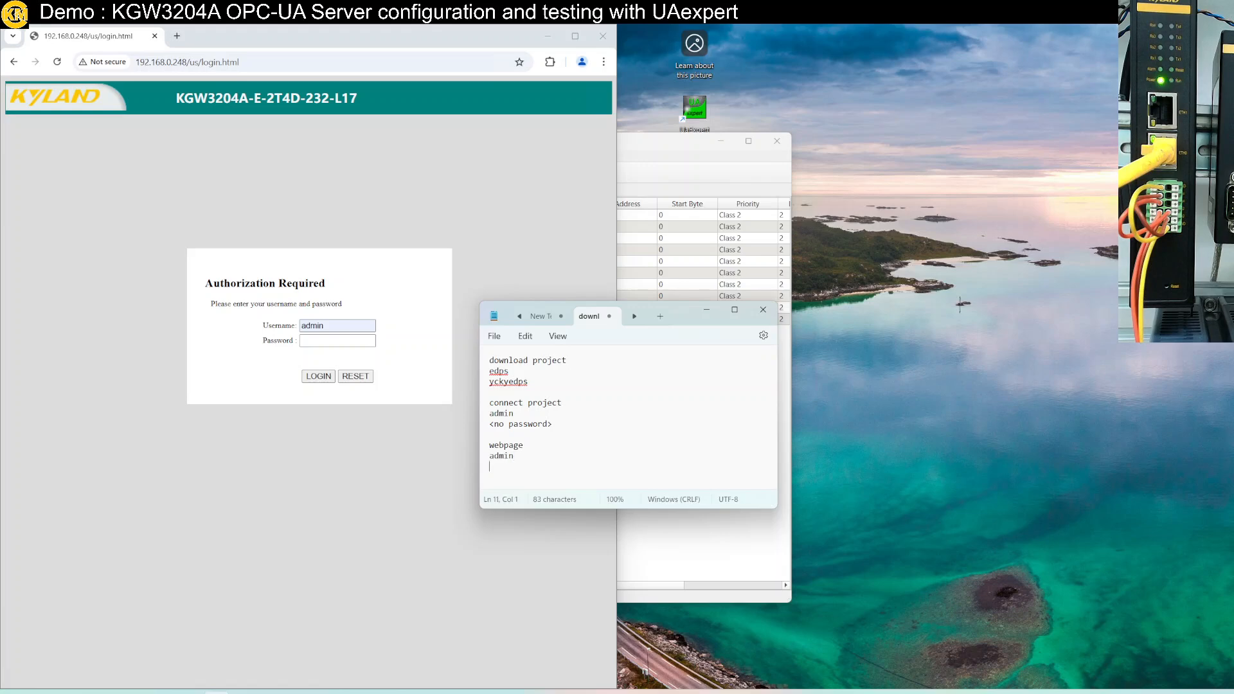
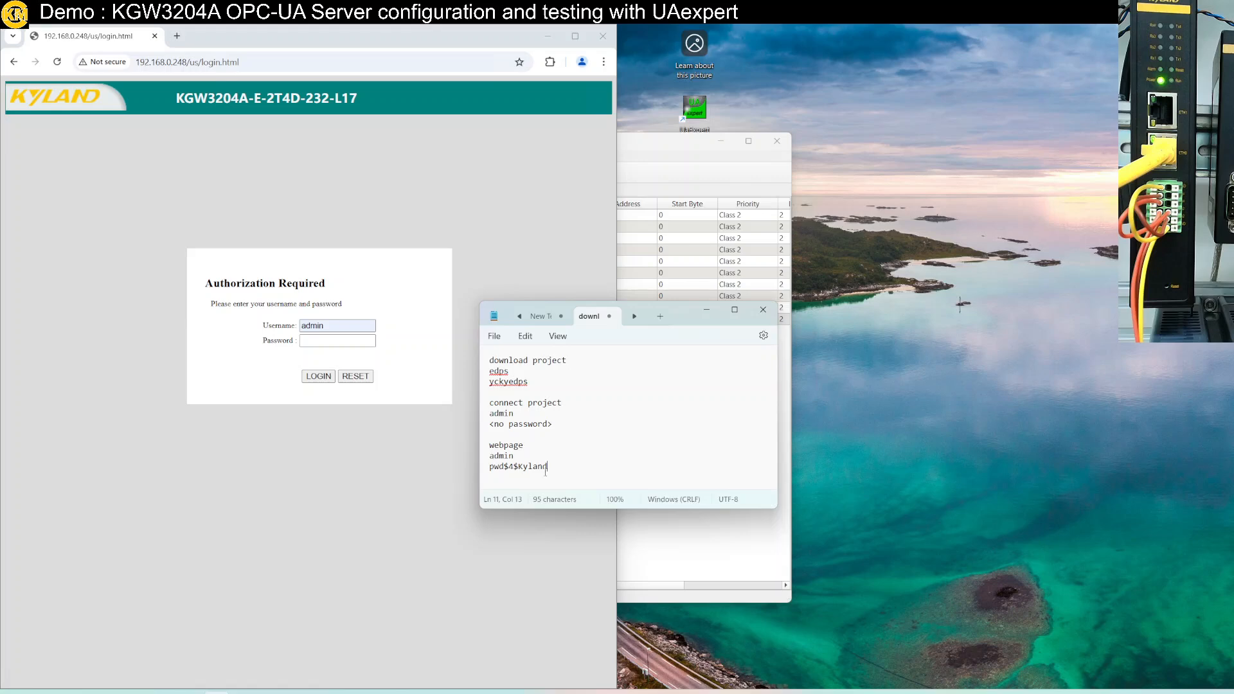
pyautogui.moveTo(548, 470); pyautogui.dragTo(482, 475)
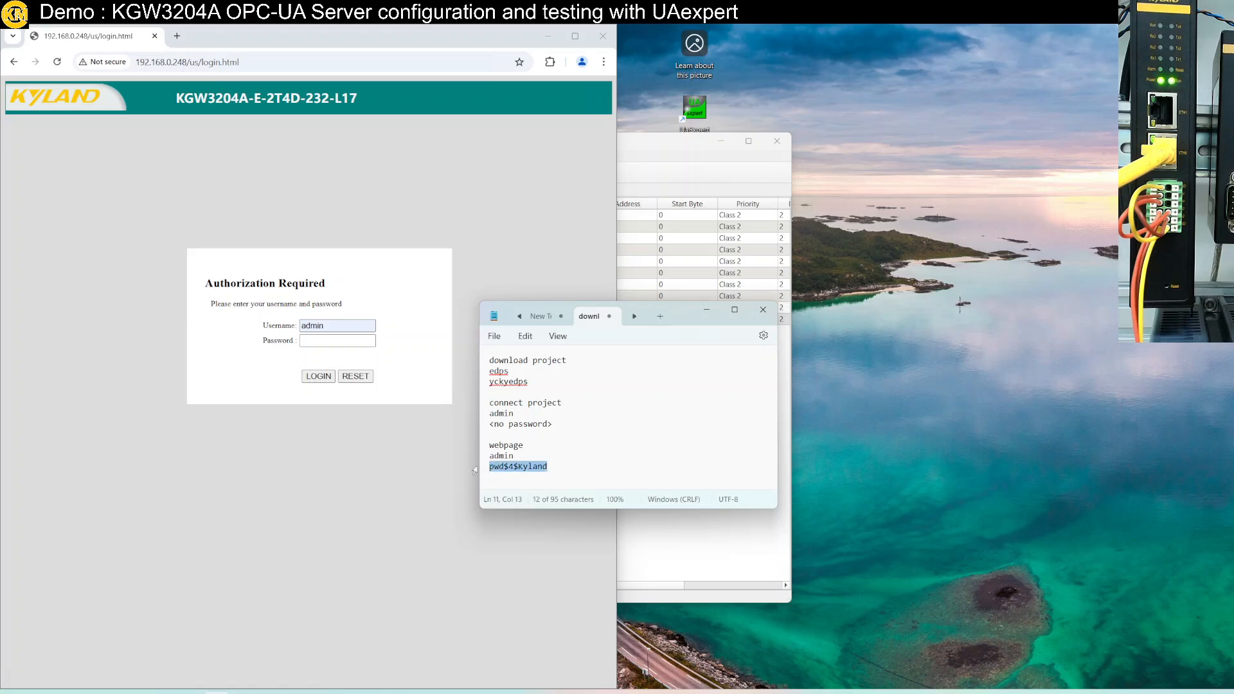
# Paste the copied password and log in to the gateway web interface
pyautogui.click(340, 340)
pyautogui.hotkey('ctrl', 'v')
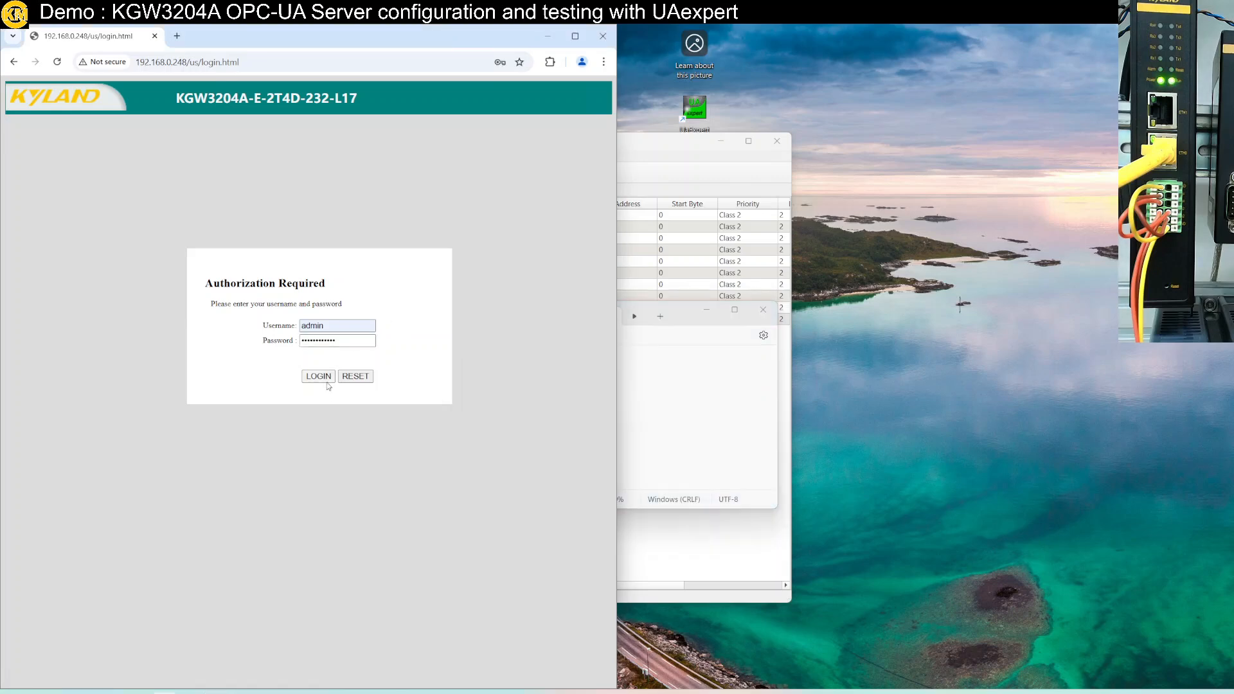
pyautogui.click(319, 377)
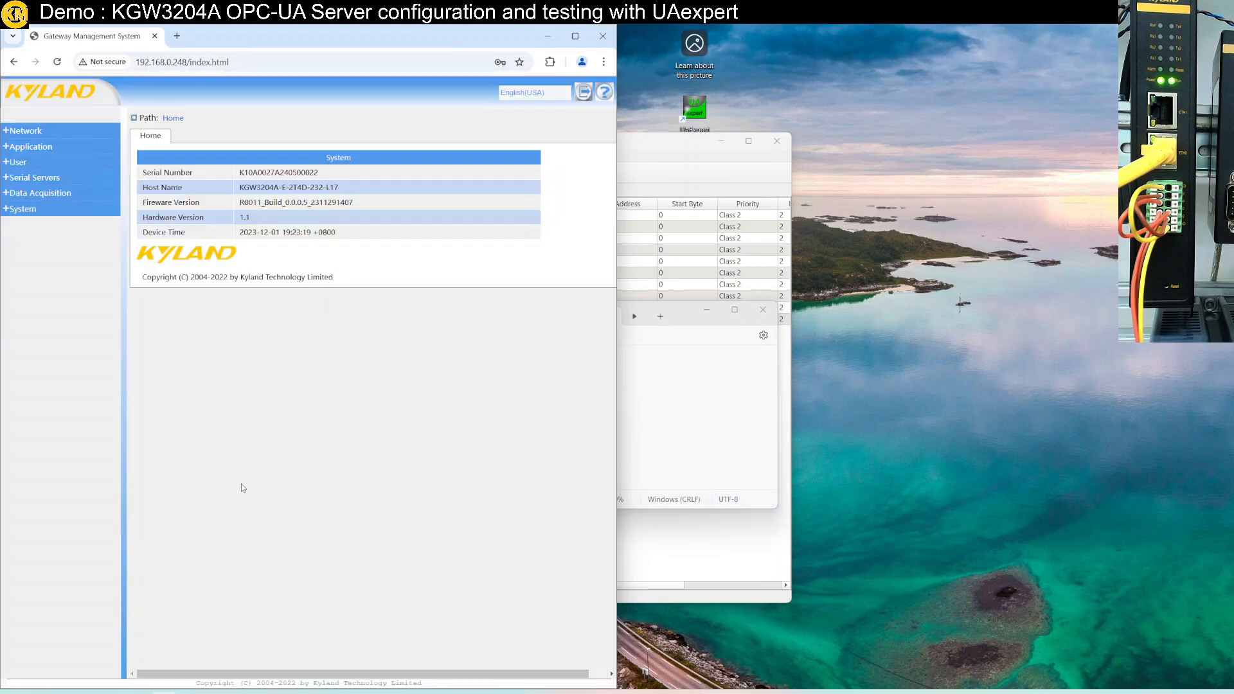
# Start Project11 from the Data Acquisition Protocol Project List, which reports 'Operate successfully'
pyautogui.click(19, 196)
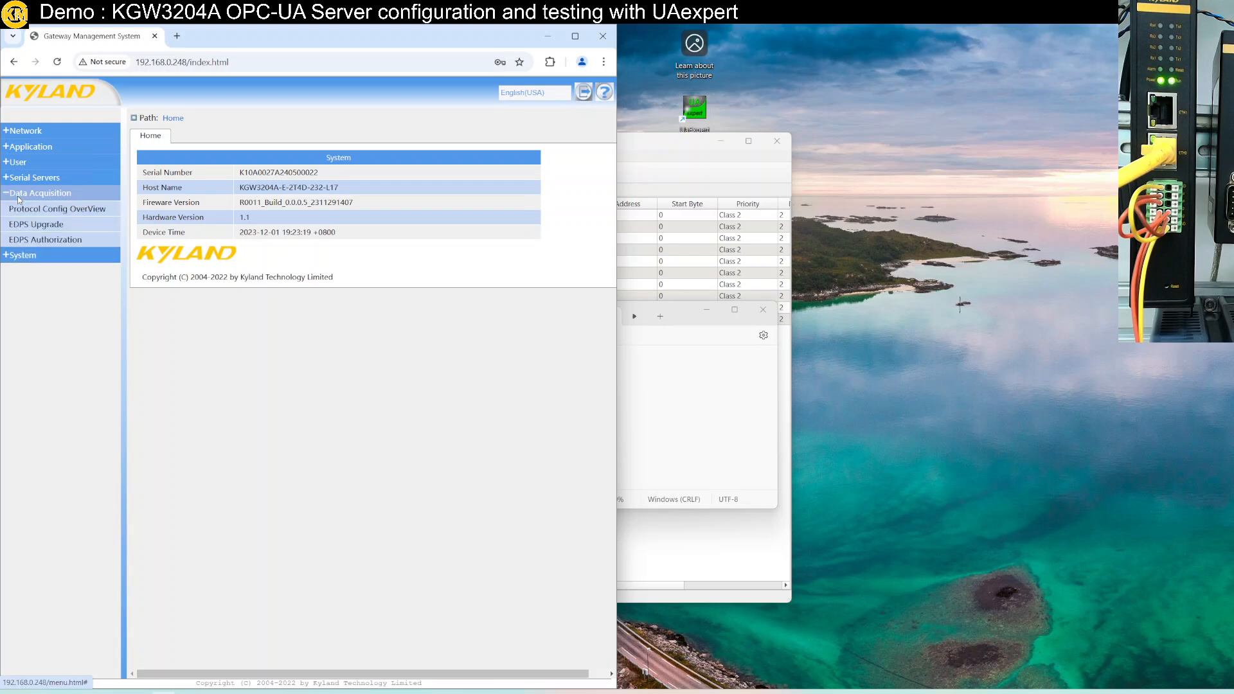
pyautogui.click(58, 210)
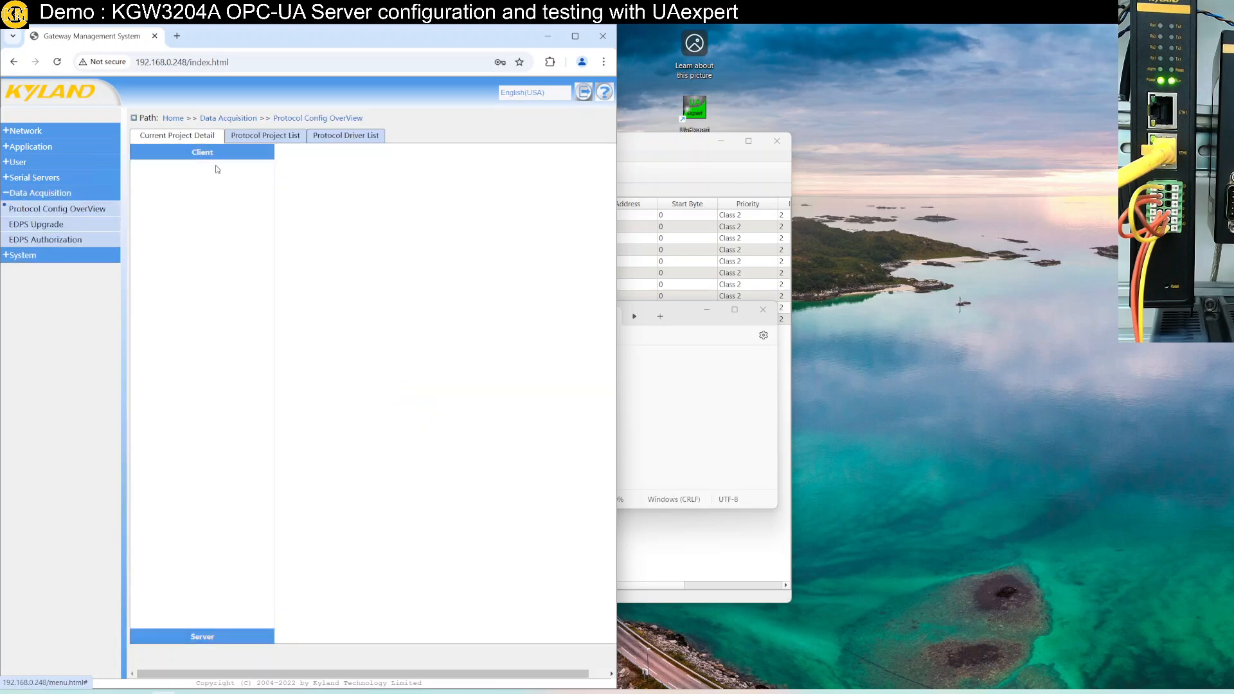
pyautogui.click(265, 137)
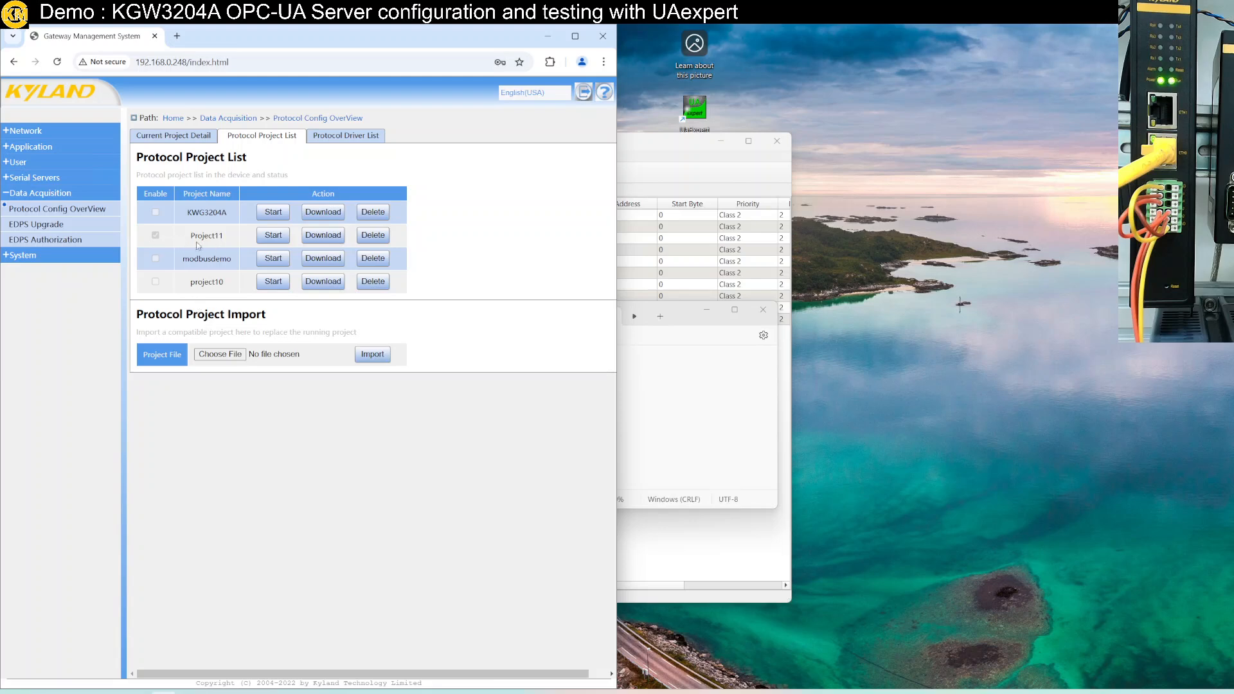
pyautogui.click(275, 236)
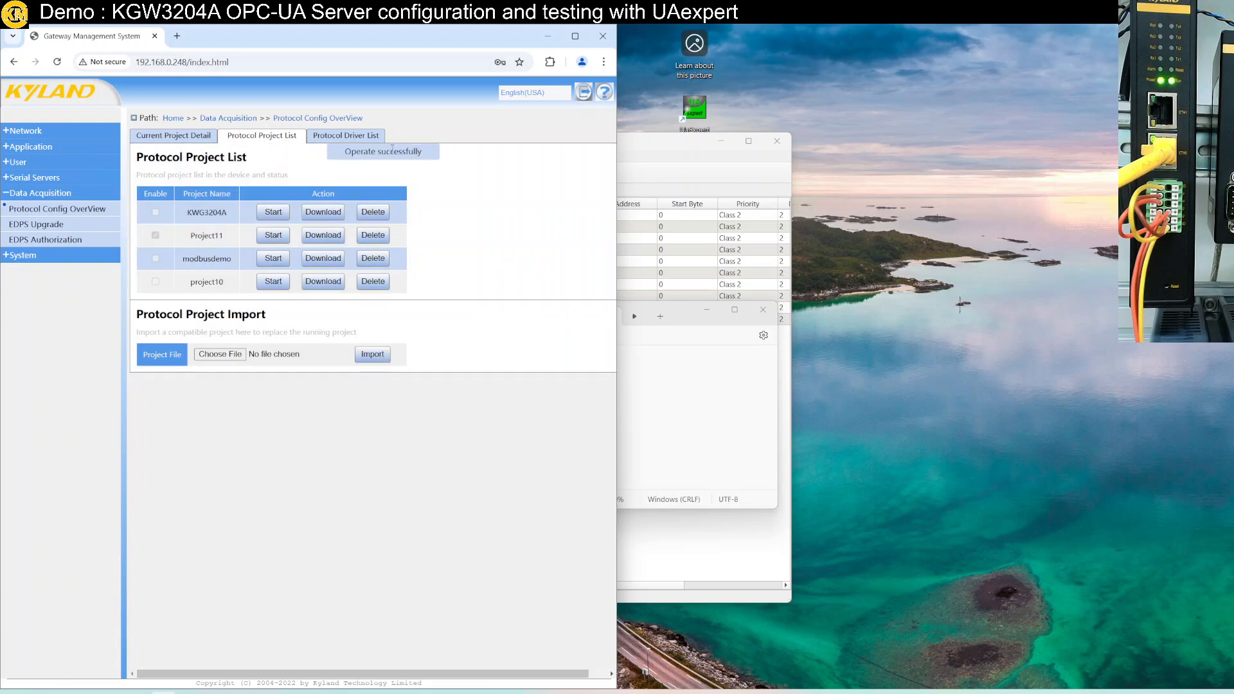
pyautogui.click(697, 436)
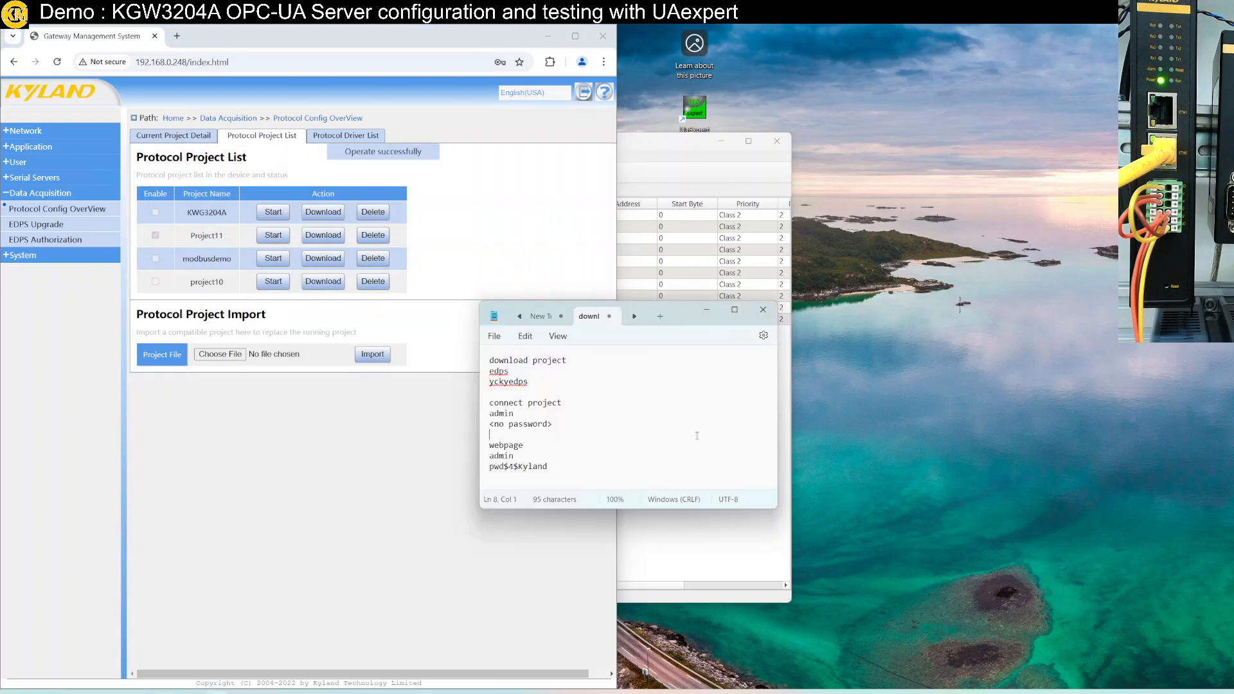
pyautogui.click(675, 534)
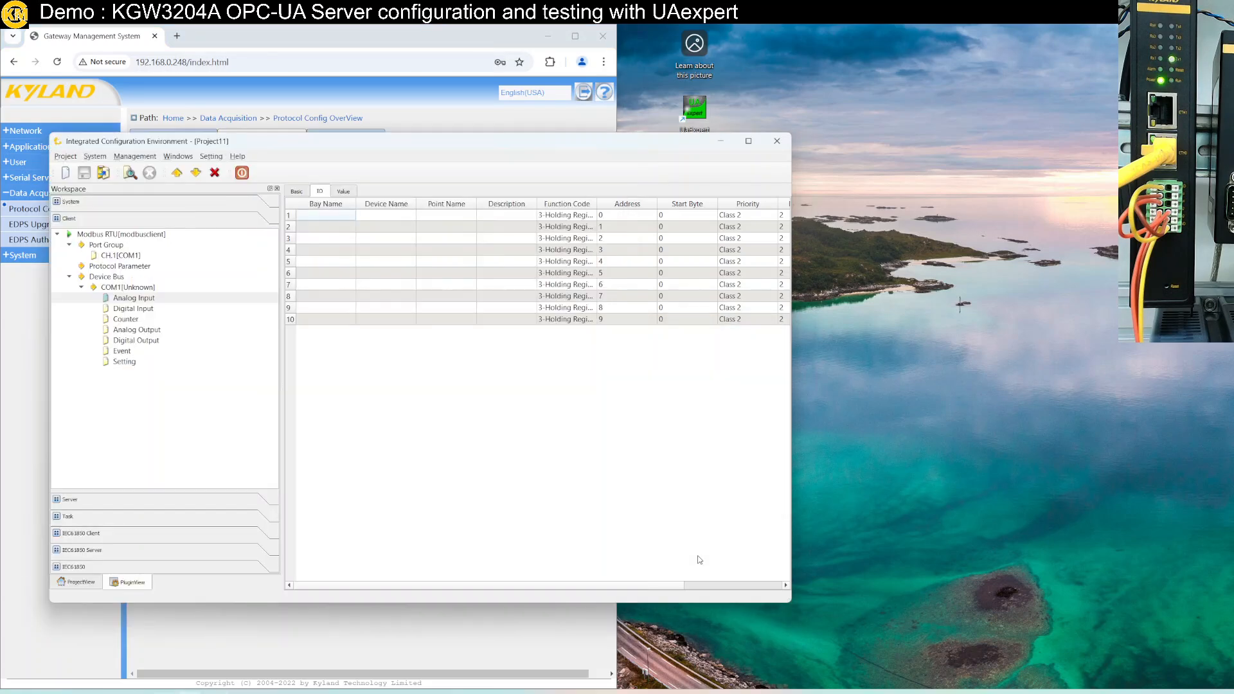
# Connect Project11 to the gateway and view the ten Analog Input values, all 0 and Offline
pyautogui.click(130, 173)
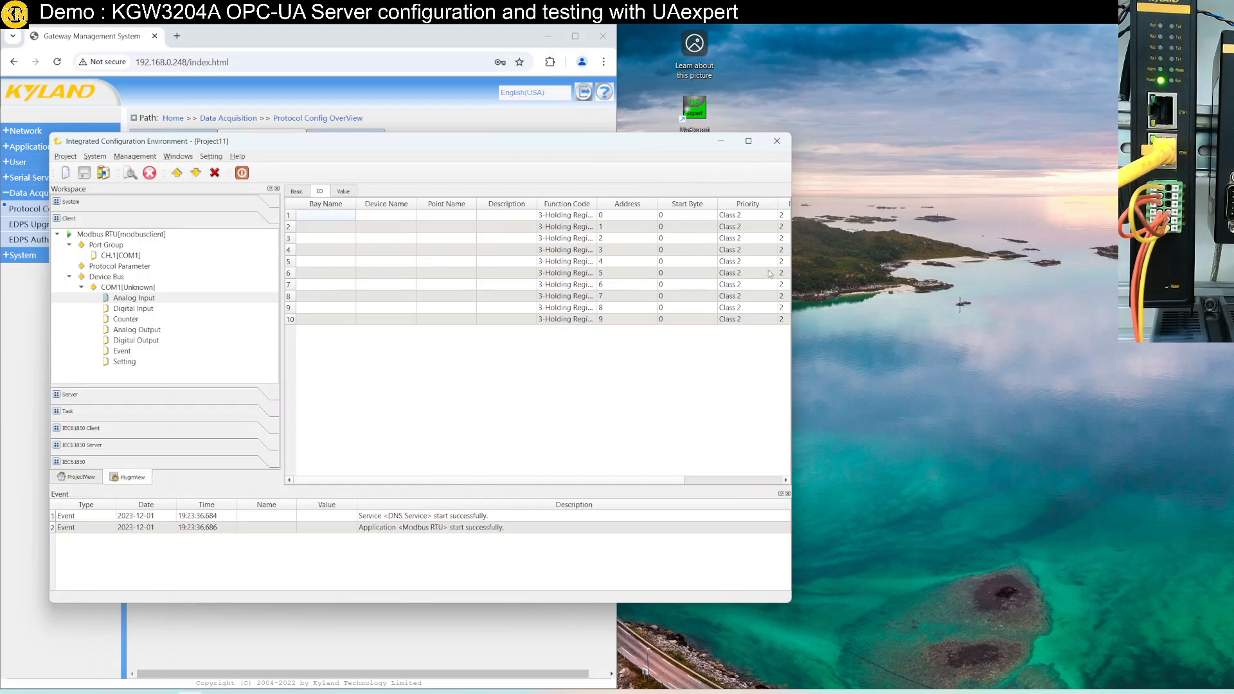
pyautogui.click(344, 191)
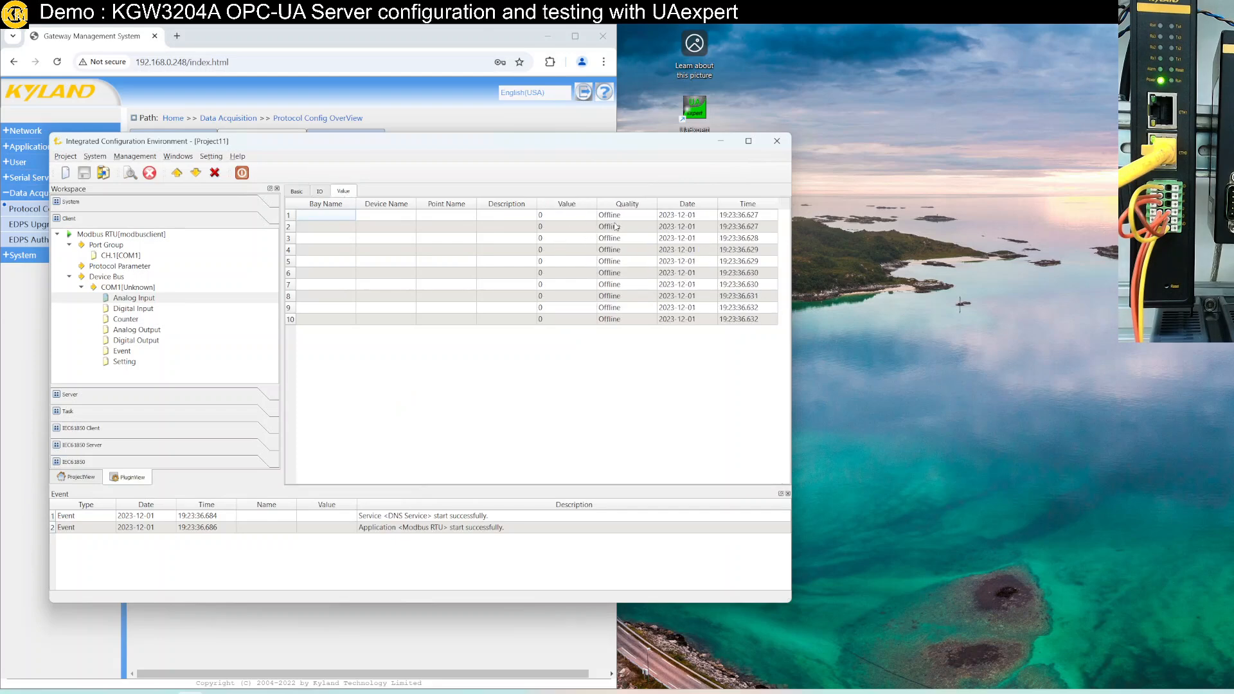
pyautogui.moveTo(561, 141); pyautogui.dragTo(756, 149)
# Leave remote full screen to check the whiteboard wiring diagram, then restore full screen
pyautogui.click(669, 25)
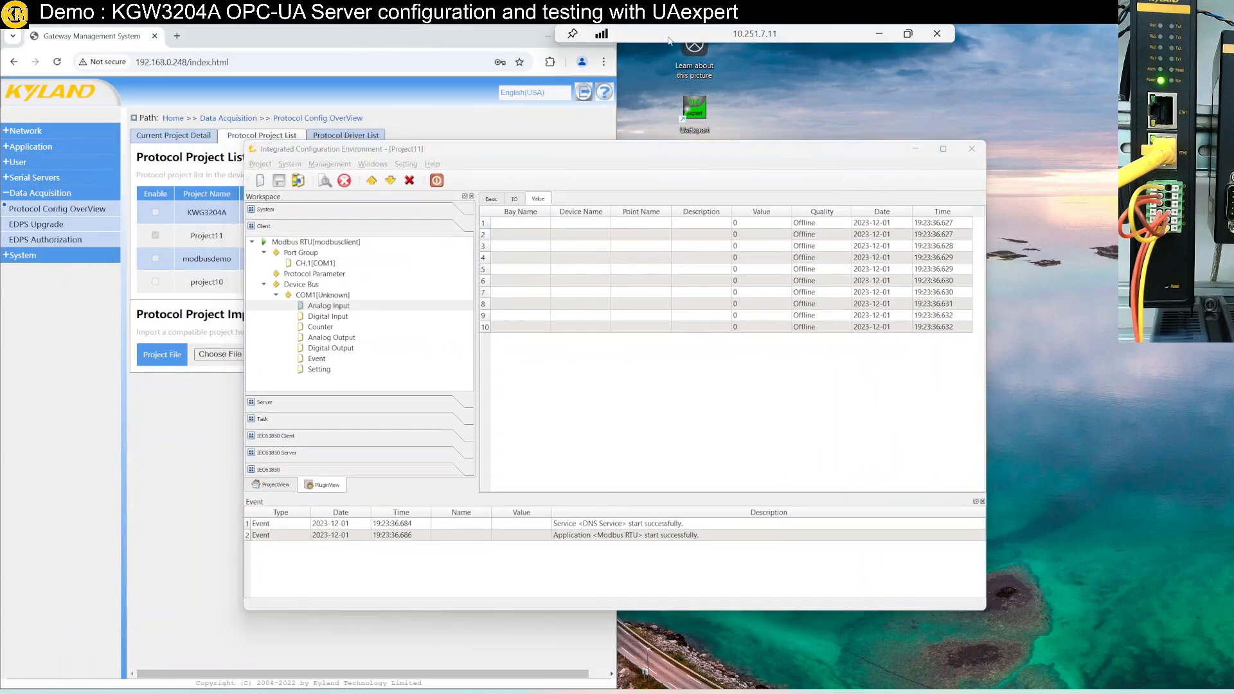
pyautogui.click(922, 28)
pyautogui.click(478, 596)
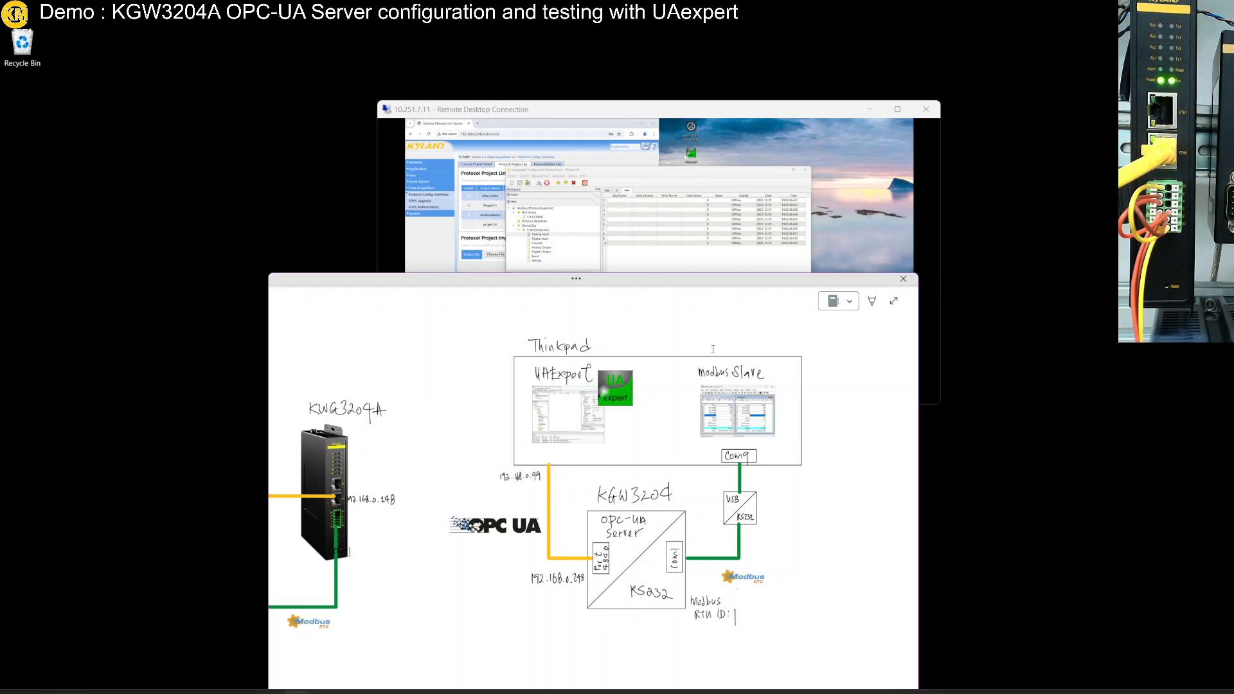
pyautogui.click(653, 114)
pyautogui.doubleClick(653, 114)
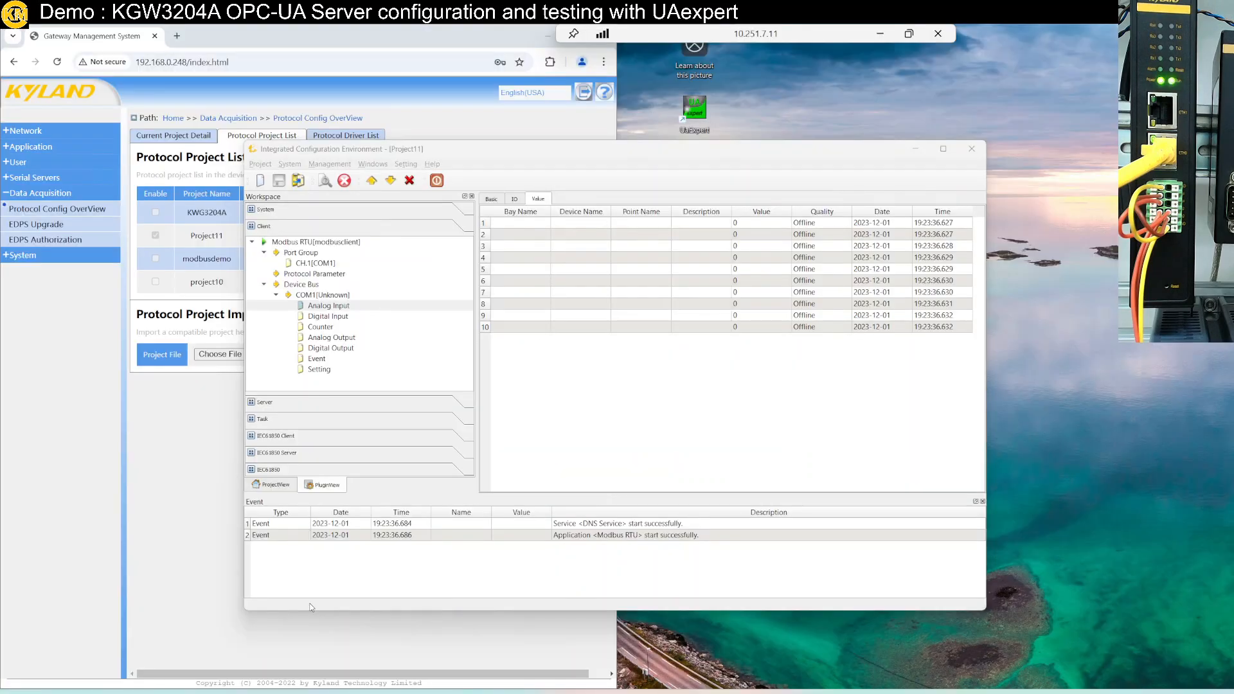
# Launch Modbus Slave from the Start search
pyautogui.press('super')
pyautogui.write('mo')
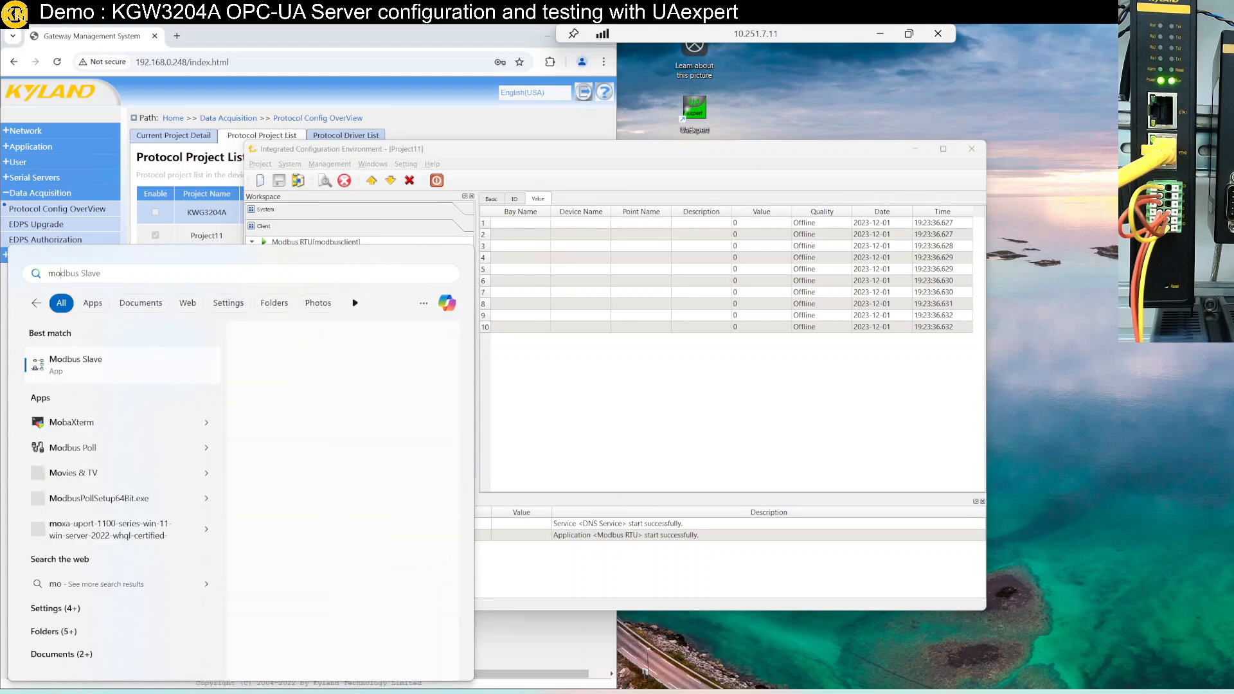
pyautogui.press('BackSpace')
pyautogui.press('BackSpace')
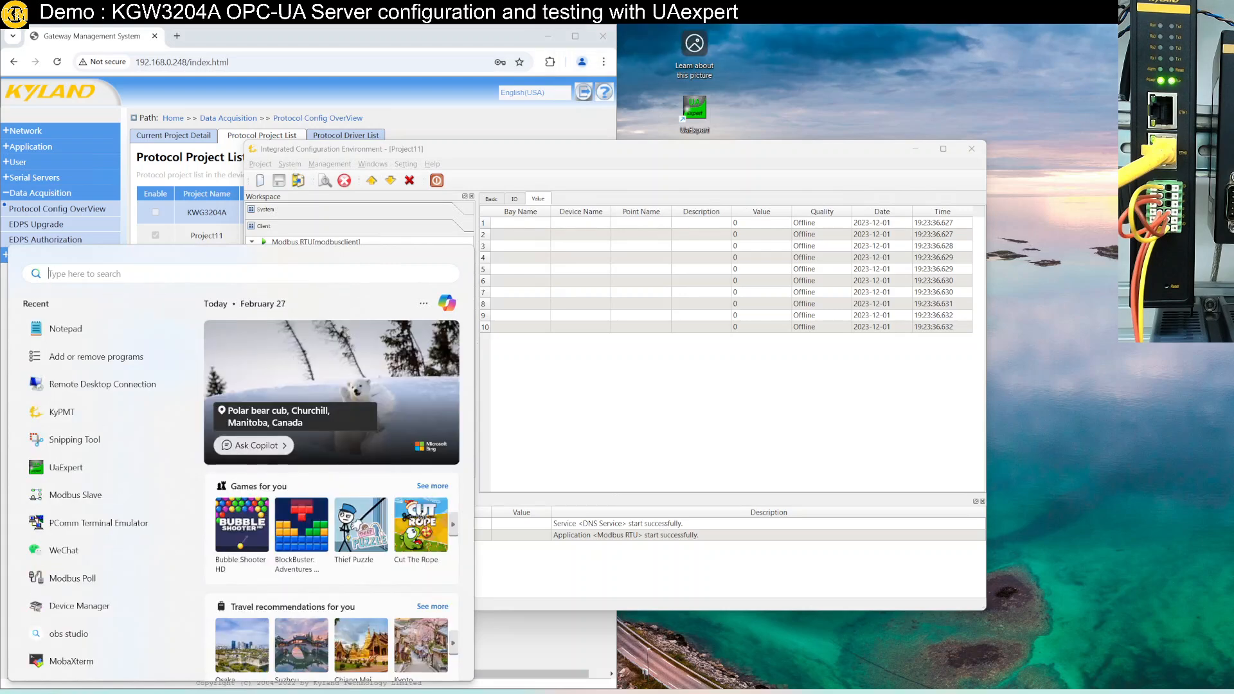
pyautogui.write('mod')
pyautogui.press('Down')
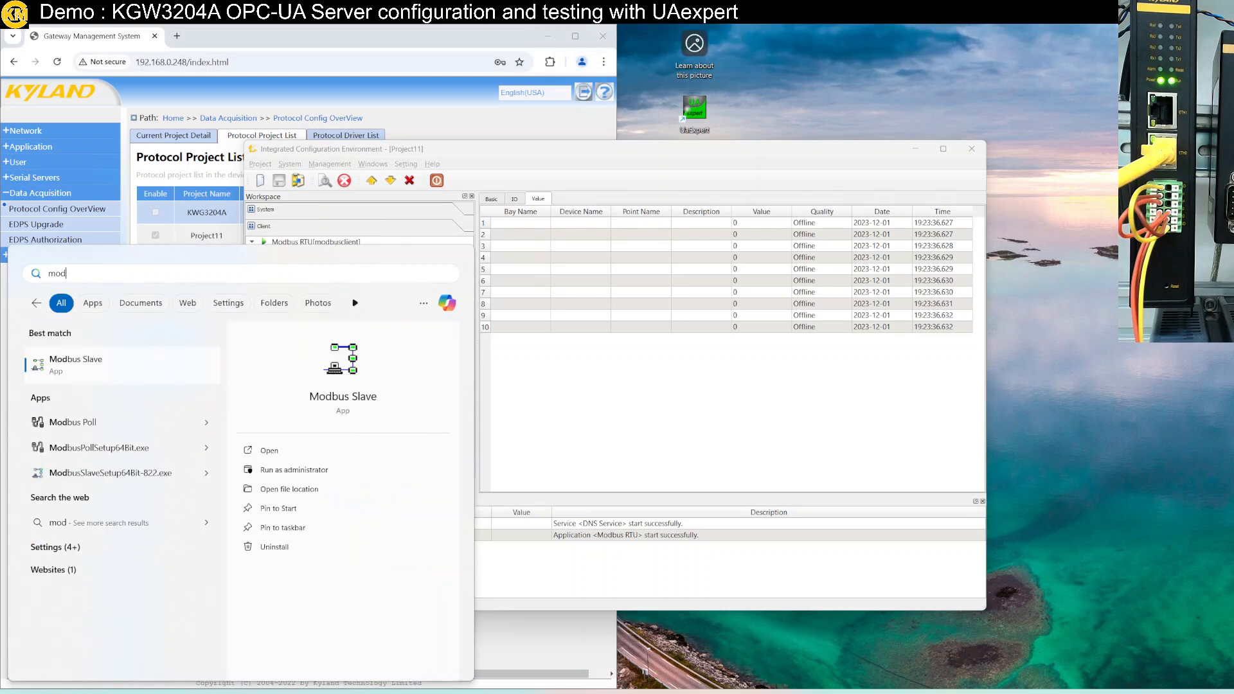
pyautogui.press('Up')
pyautogui.press('Return')
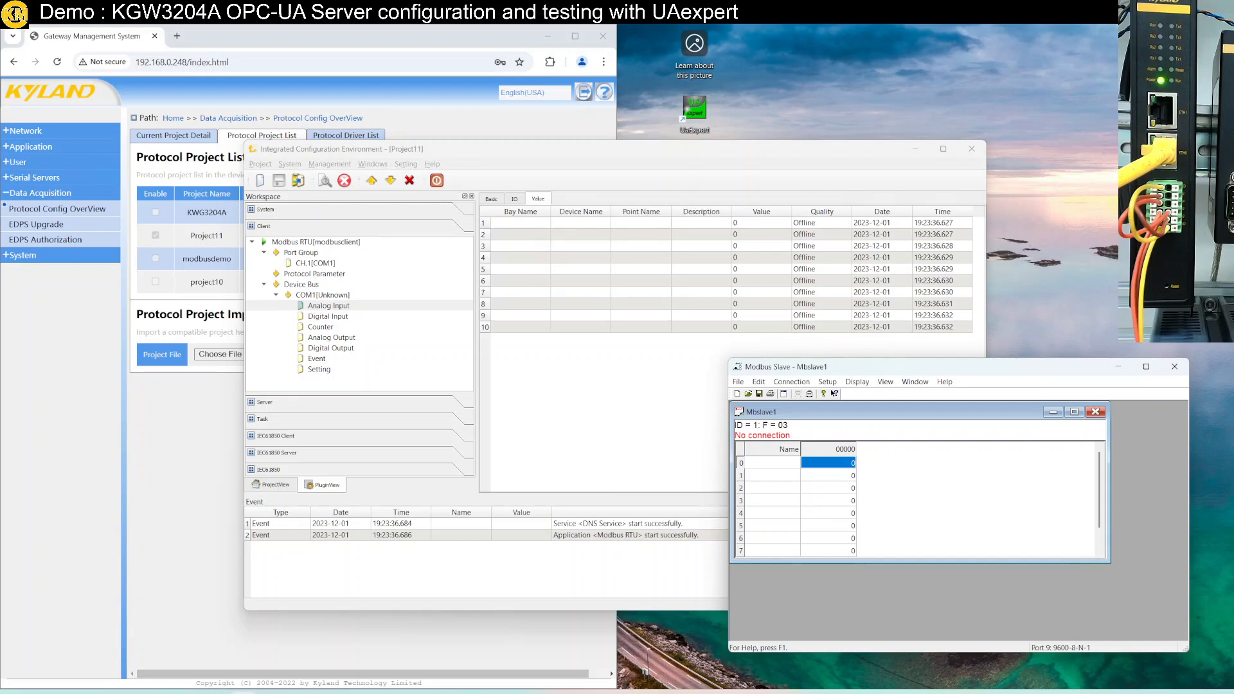
# Connect Modbus Slave on USB Serial Port COM9 at 19200 baud, 8-N-1
pyautogui.click(827, 382)
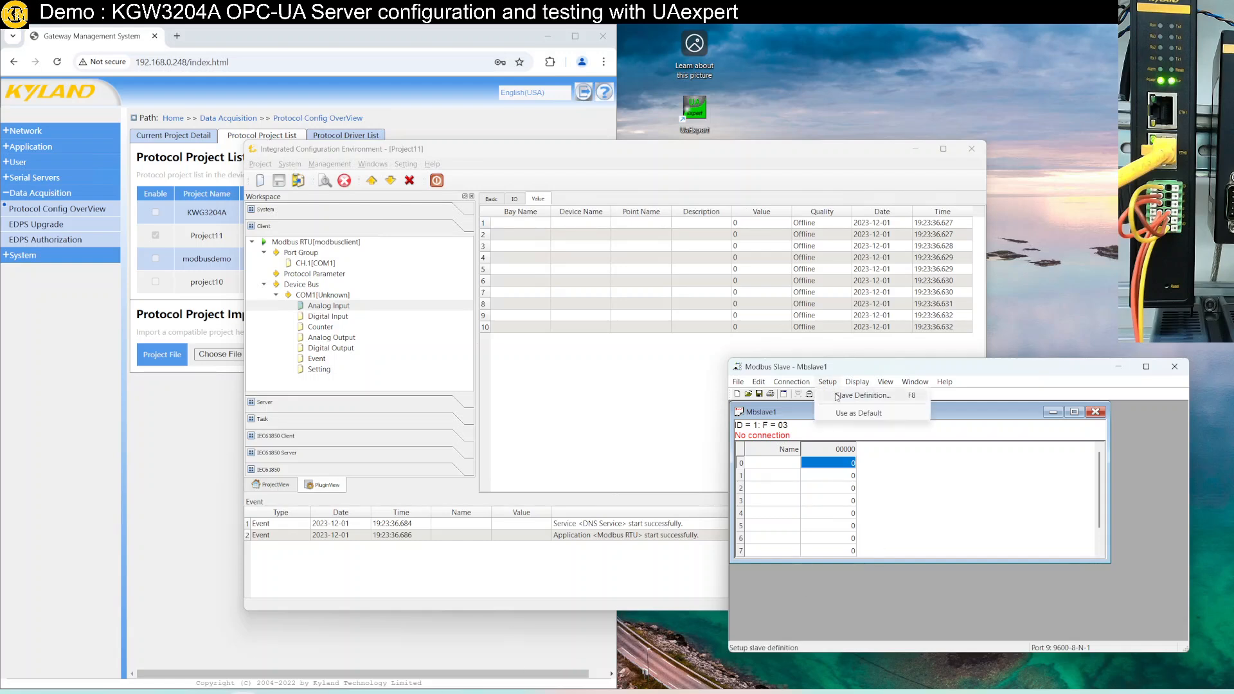
pyautogui.click(811, 396)
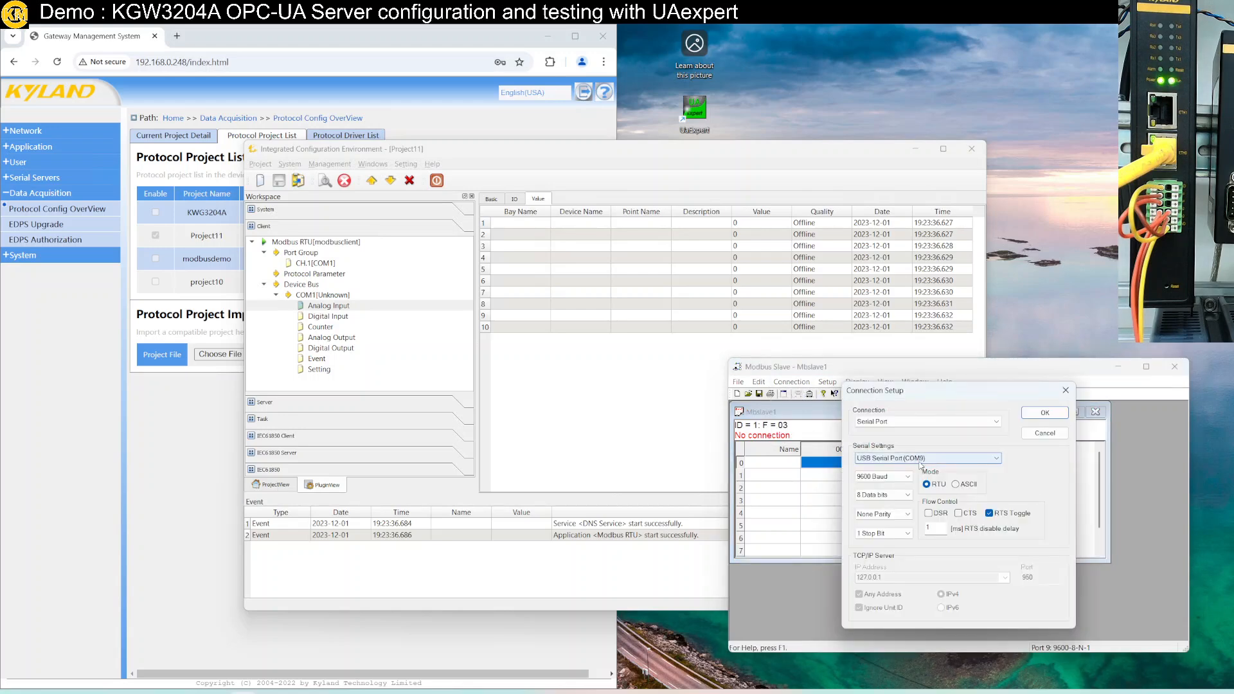
pyautogui.click(905, 477)
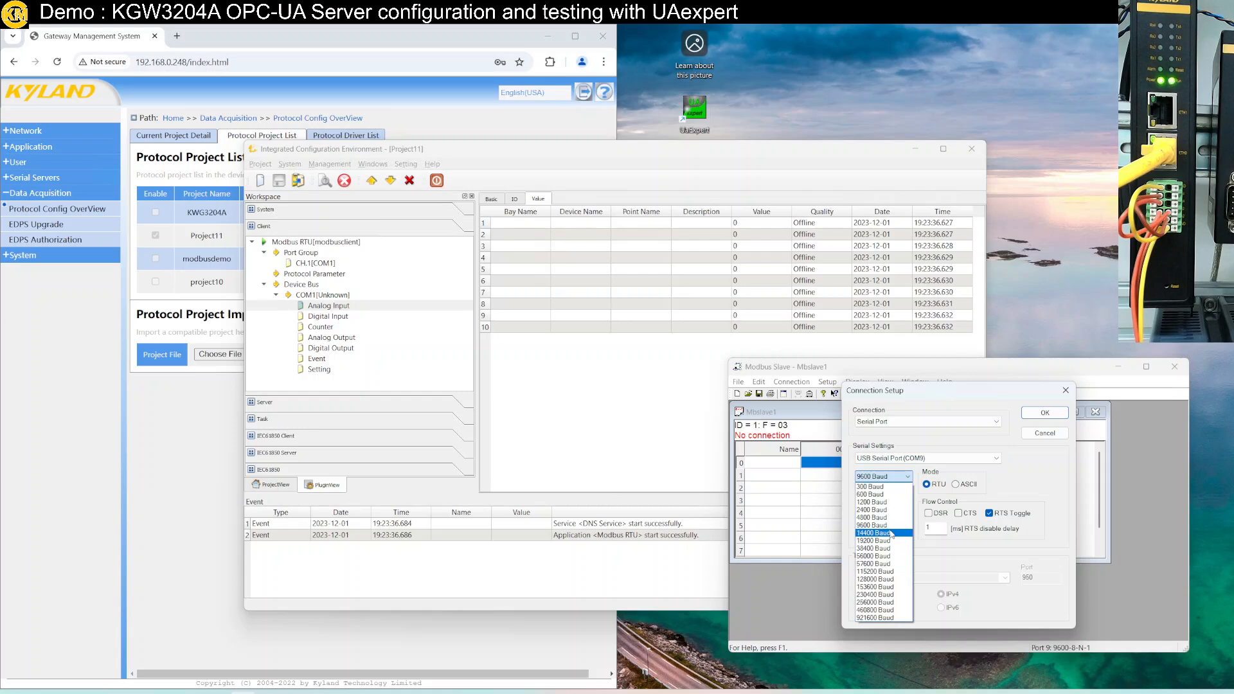
pyautogui.click(891, 541)
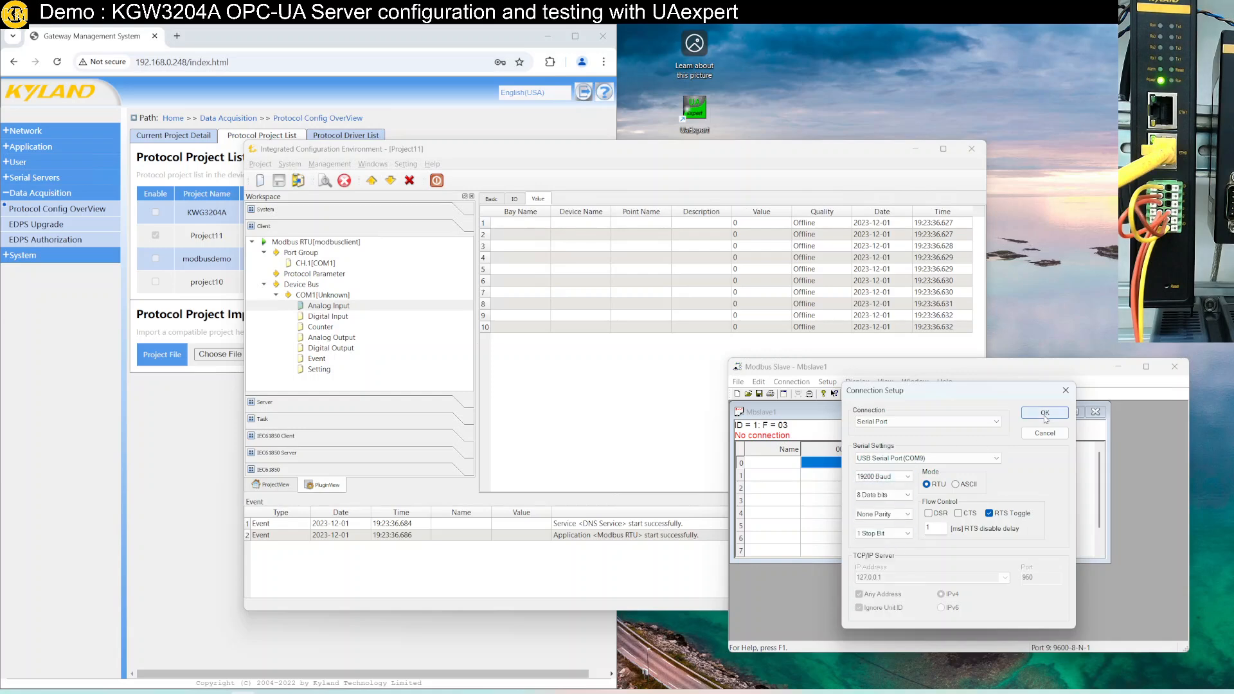
pyautogui.click(1045, 414)
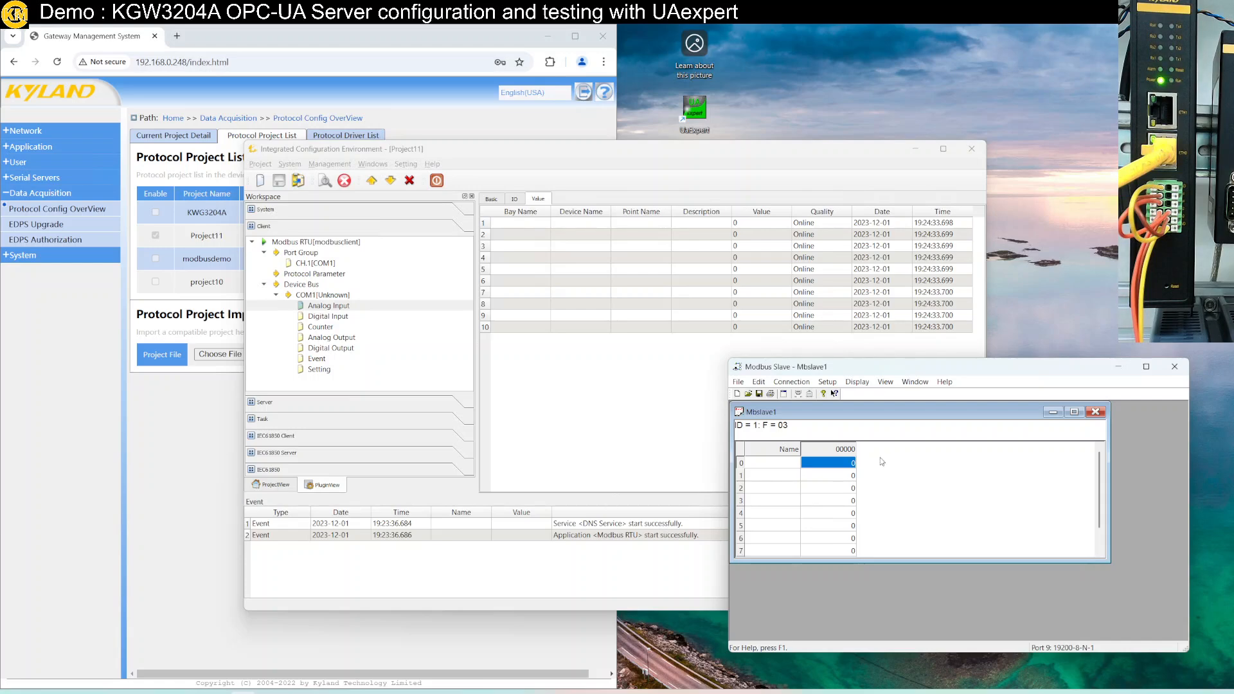
# Show the Communication traffic log and move it off the register table
pyautogui.click(857, 382)
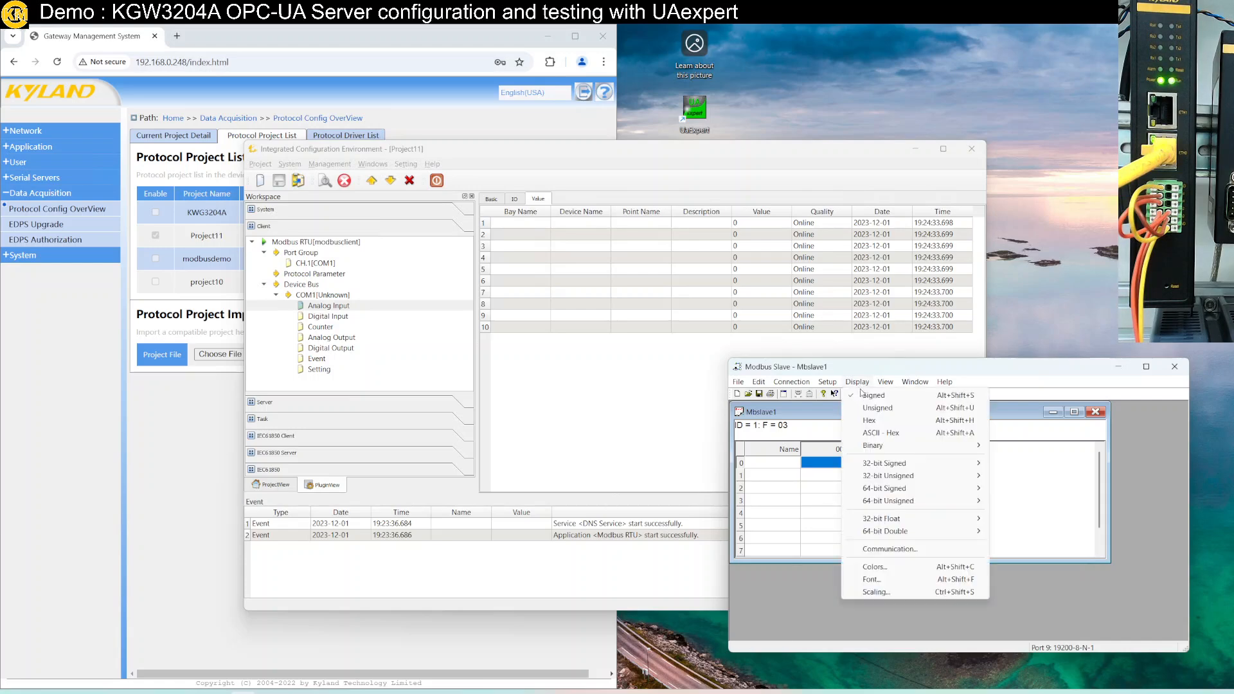
pyautogui.click(900, 549)
pyautogui.moveTo(849, 400); pyautogui.dragTo(1009, 458)
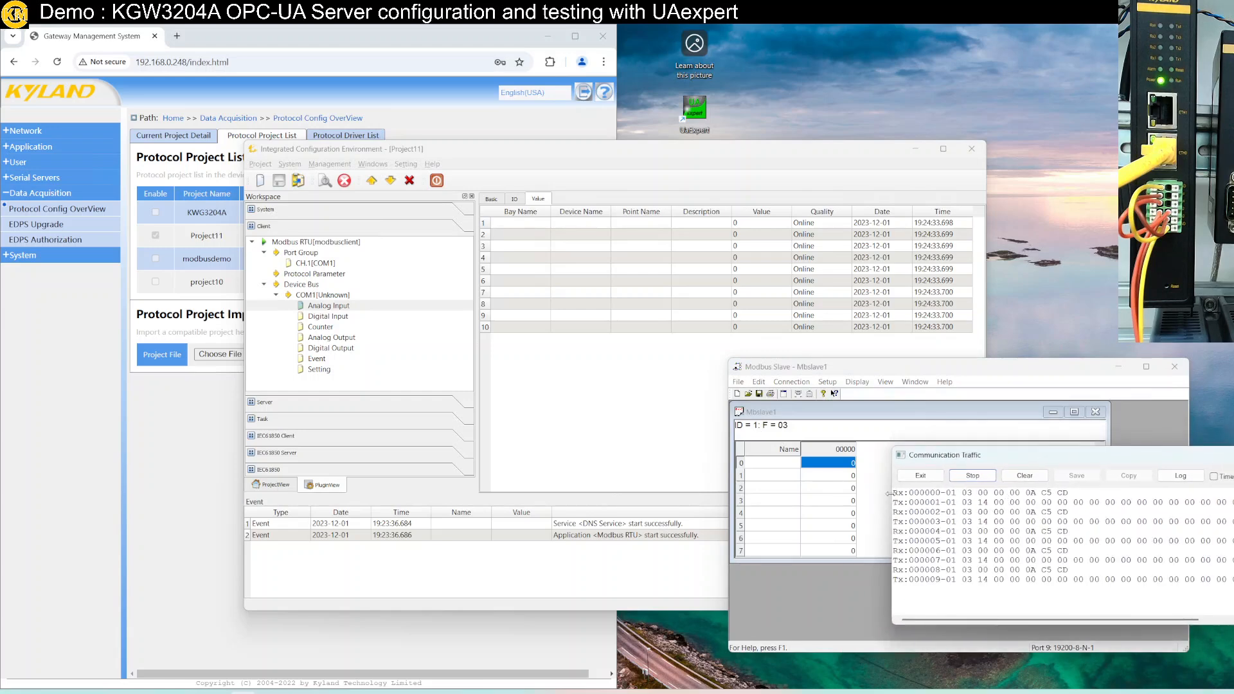
# Set register 1 to 11, register 2 to 22, and register 3 to 1 with auto increment
pyautogui.click(842, 477)
pyautogui.doubleClick(842, 479)
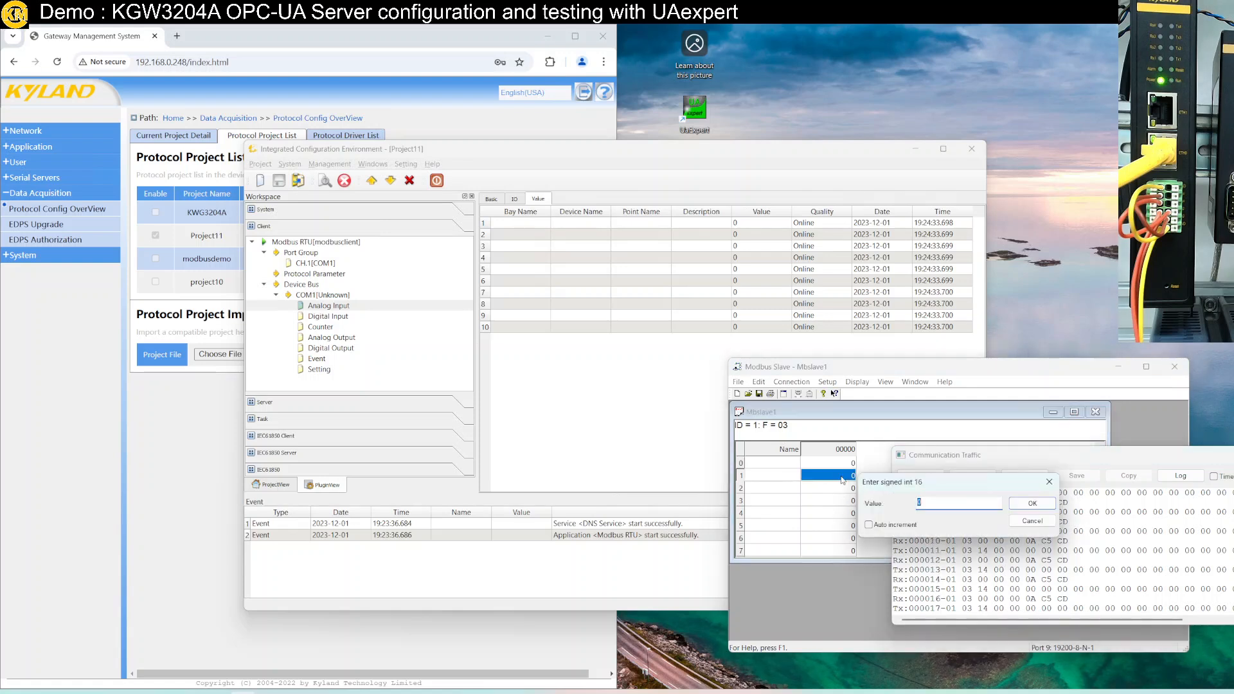
pyautogui.write('11')
pyautogui.press('Return')
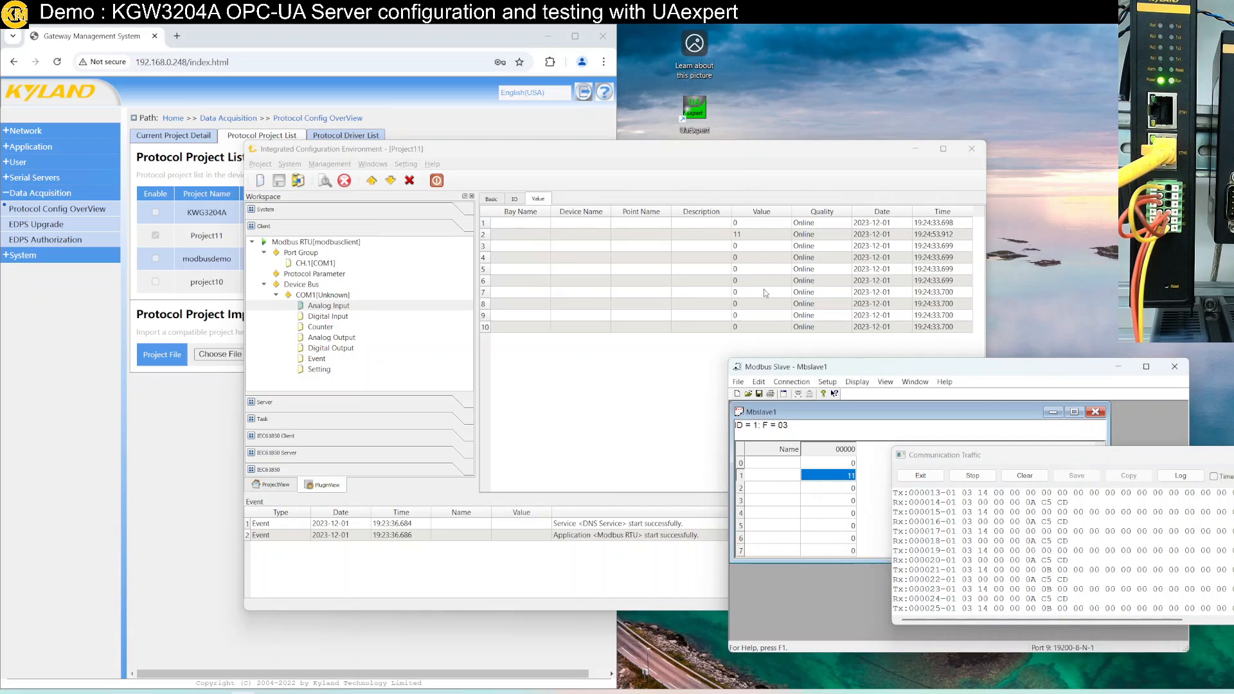
pyautogui.doubleClick(848, 490)
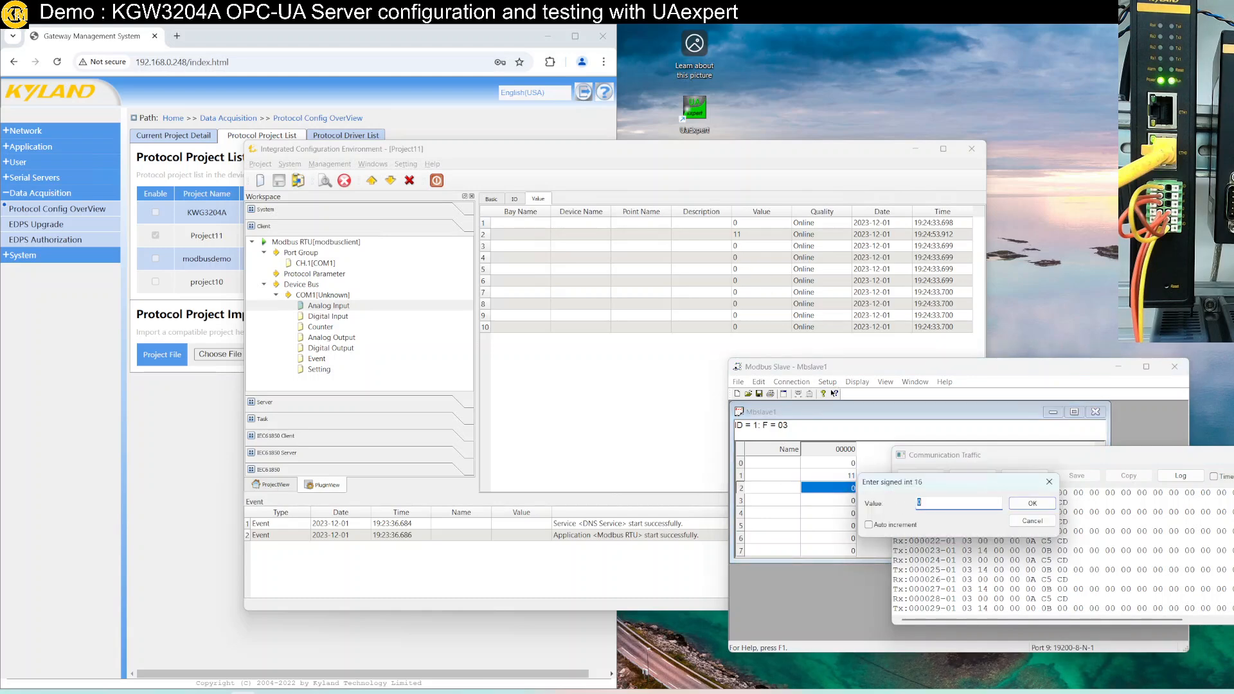
pyautogui.write('22')
pyautogui.click(1024, 507)
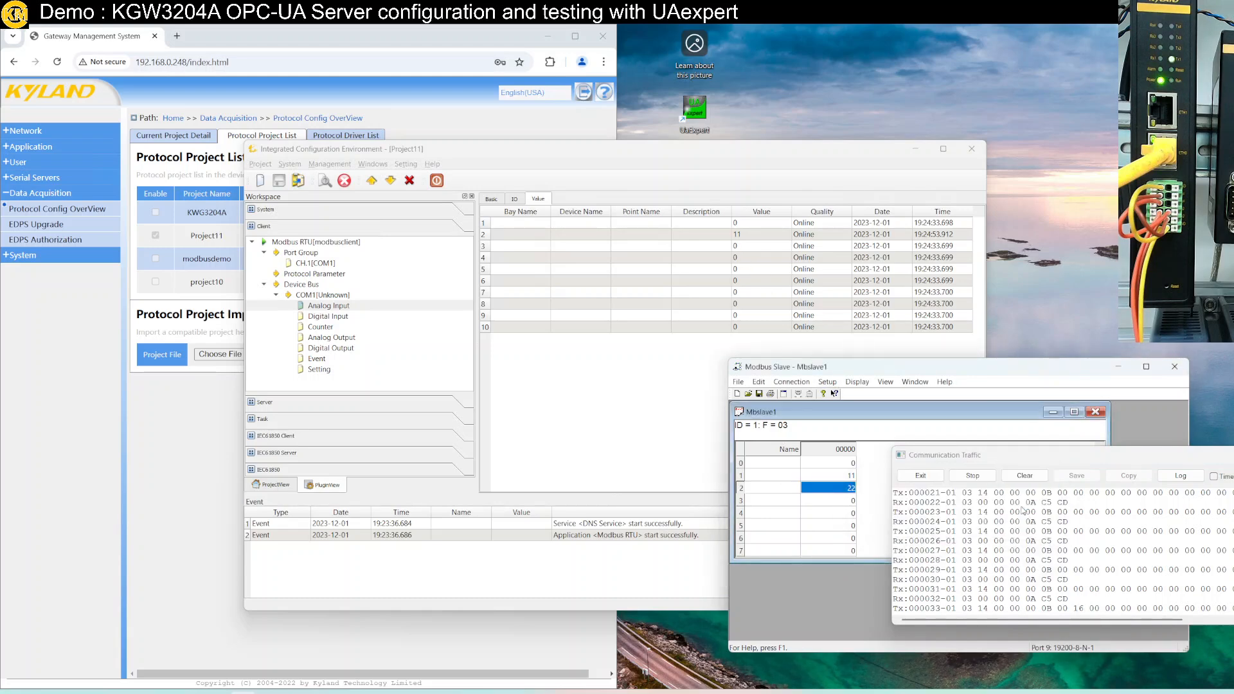
pyautogui.doubleClick(839, 501)
pyautogui.write('1')
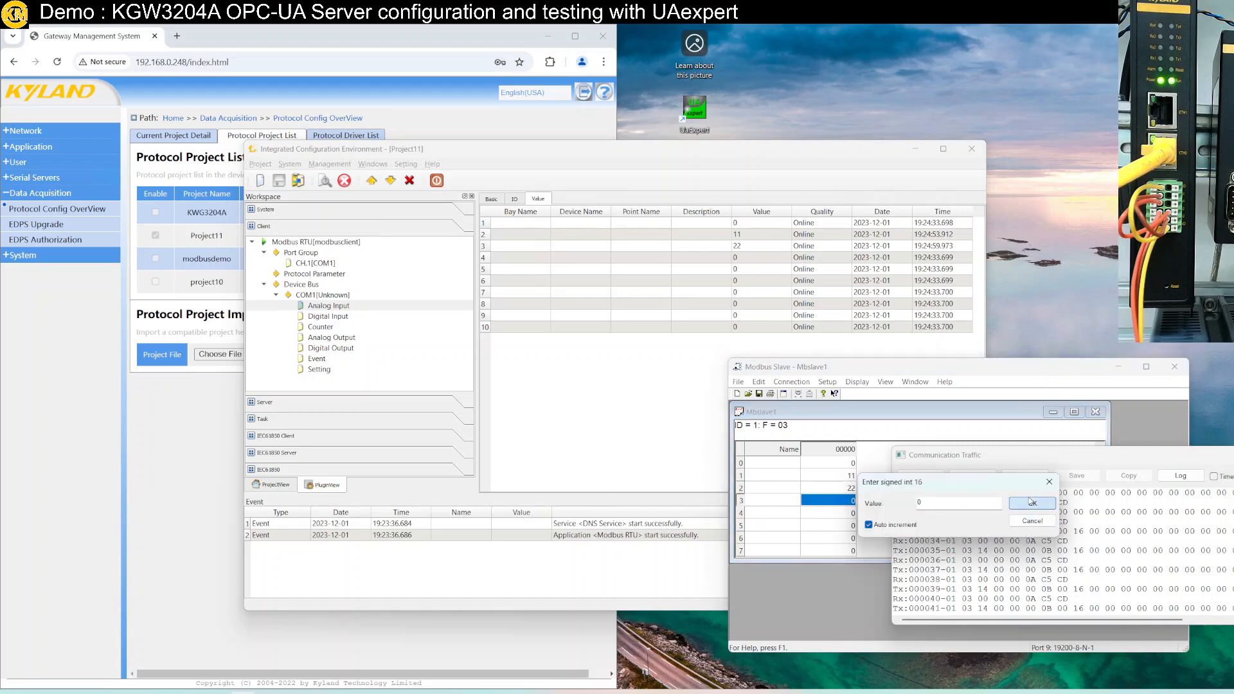
pyautogui.click(1032, 503)
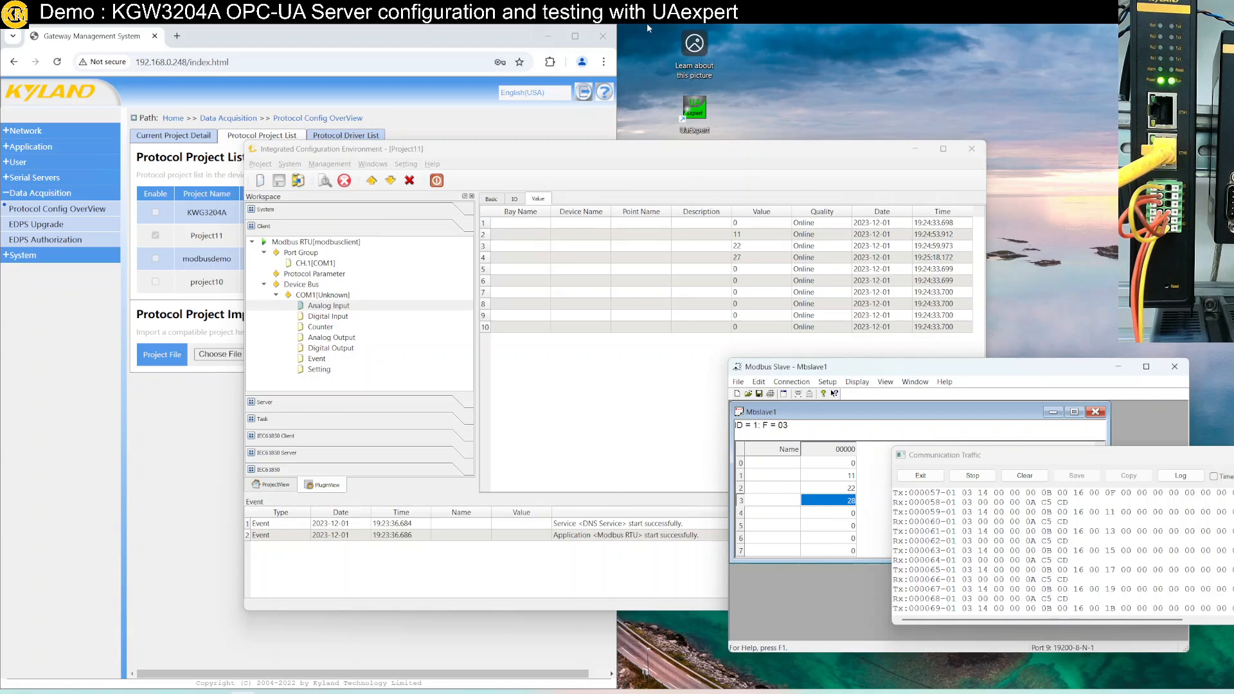
# Exit remote full screen to view the whiteboard diagram, then return to full screen
pyautogui.moveTo(647, 24)
pyautogui.moveTo(630, 32); pyautogui.dragTo(636, 174)
pyautogui.click(743, 602)
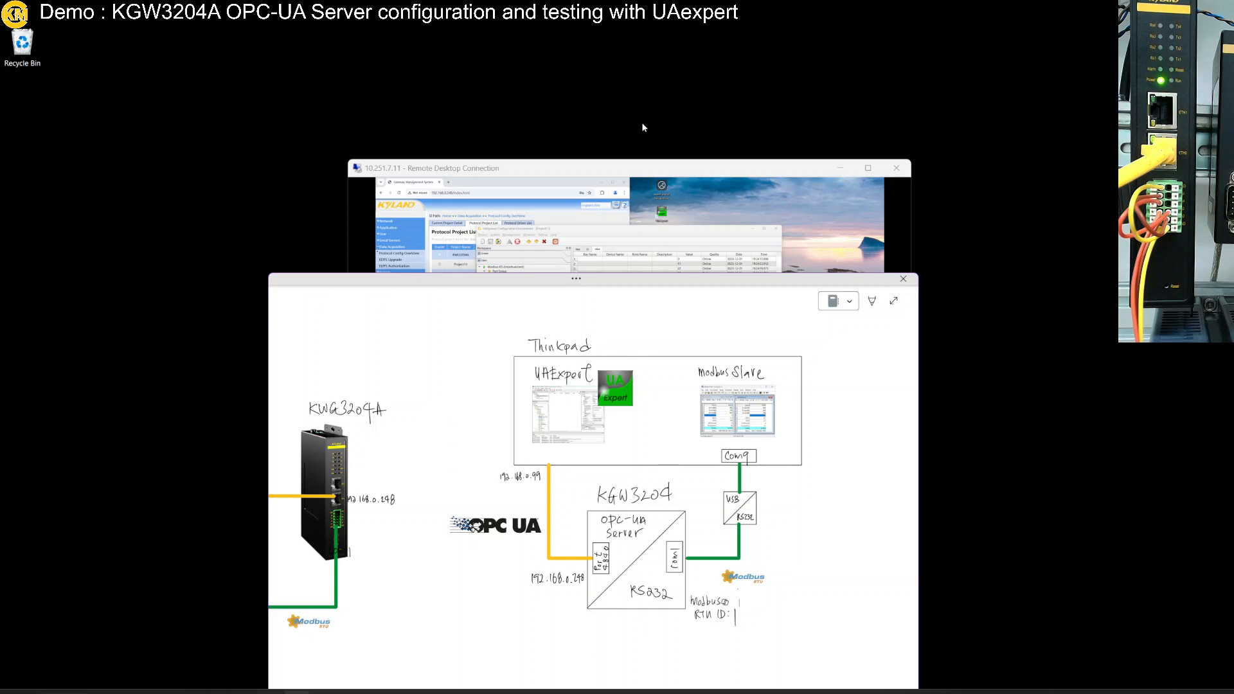
pyautogui.doubleClick(666, 169)
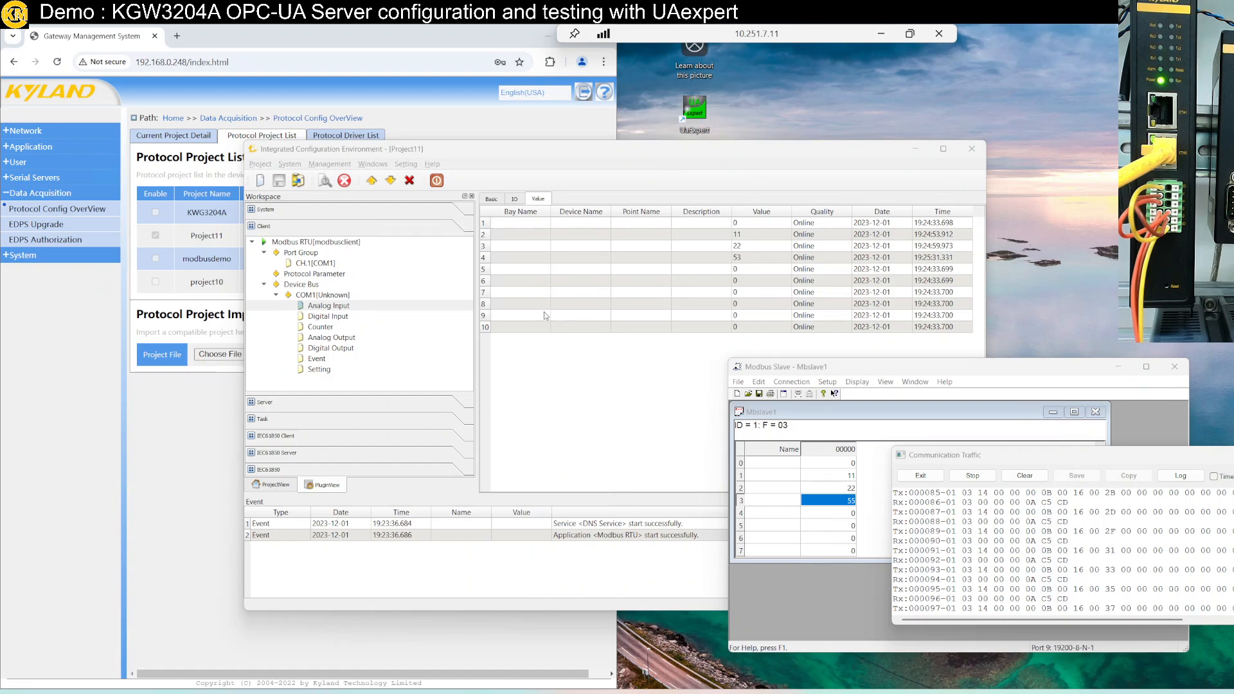
# Add an OPC UA server driver under Server via Create New Dialog's Drivers tab
pyautogui.doubleClick(477, 153)
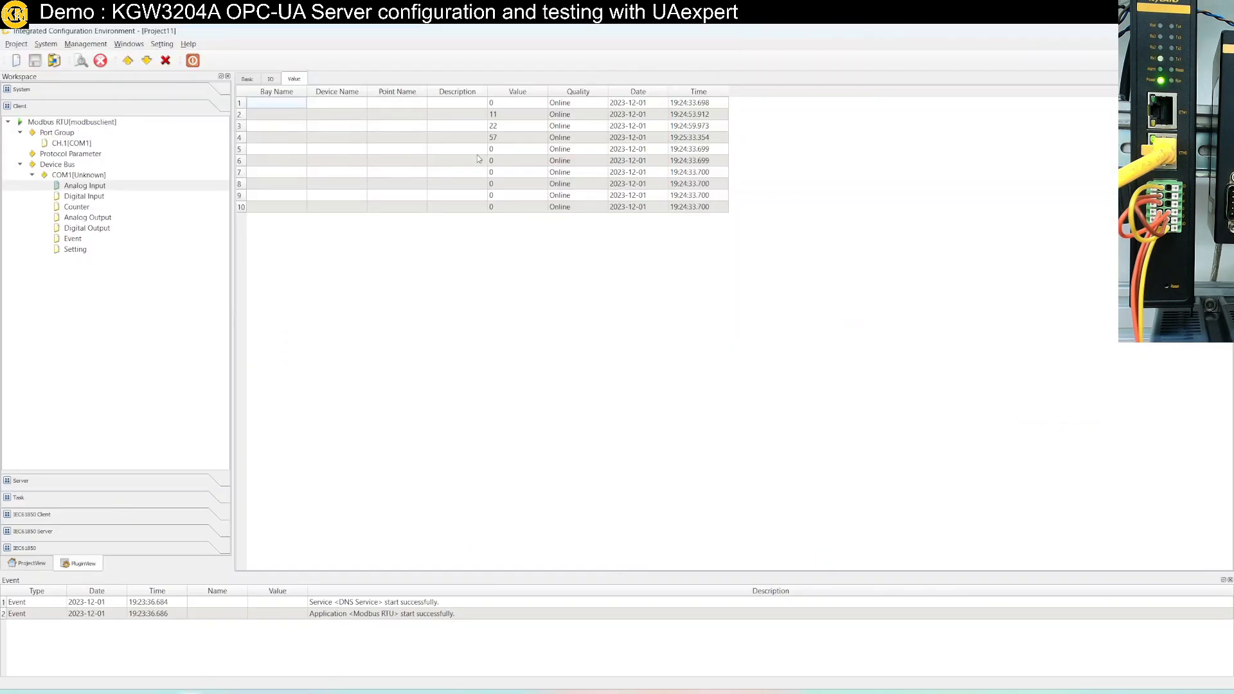
pyautogui.click(76, 483)
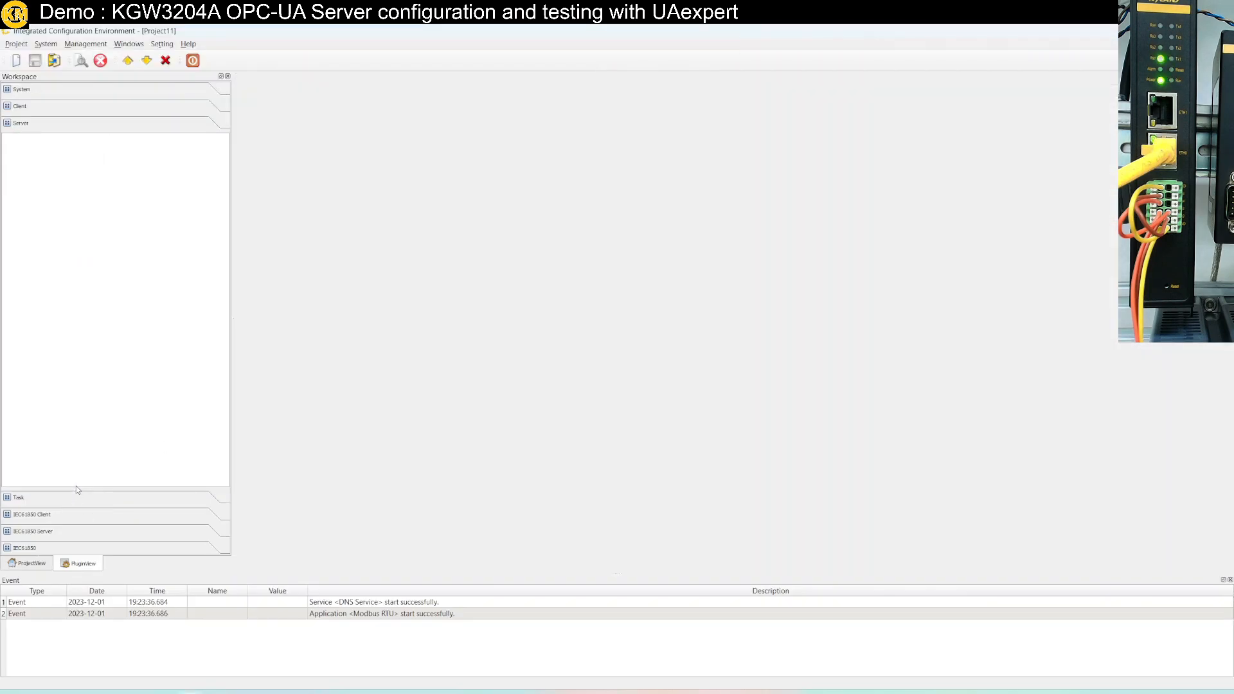
pyautogui.rightClick(101, 184)
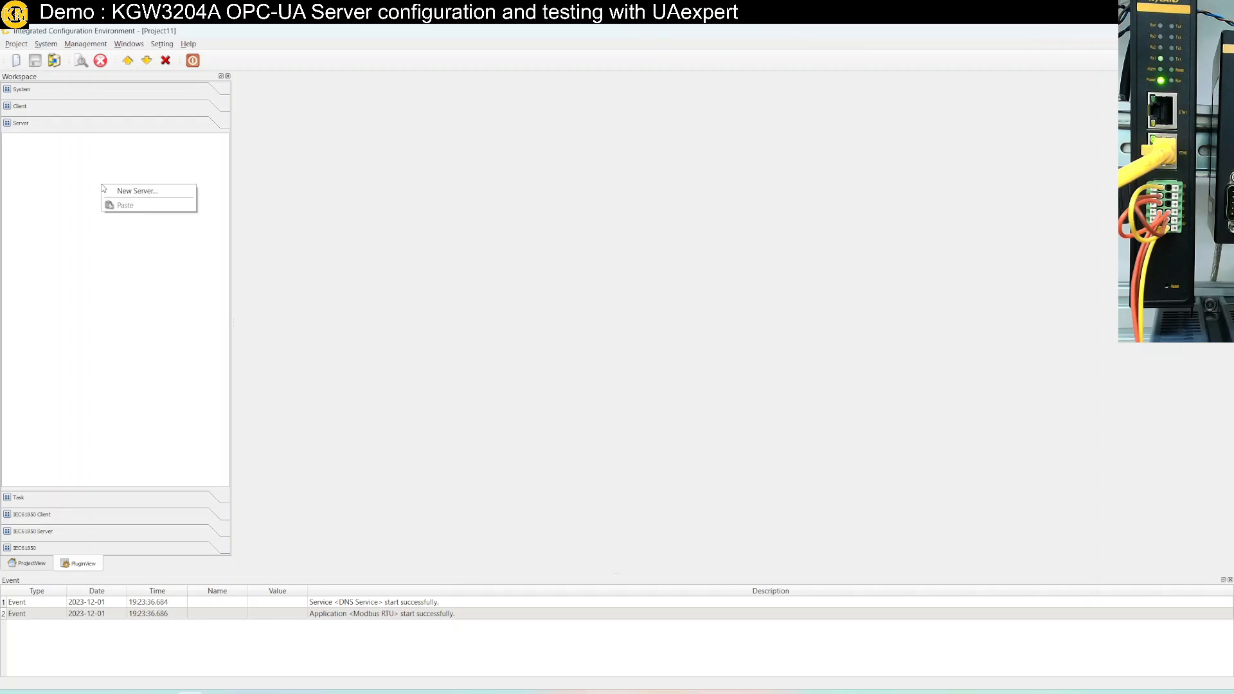
pyautogui.click(128, 192)
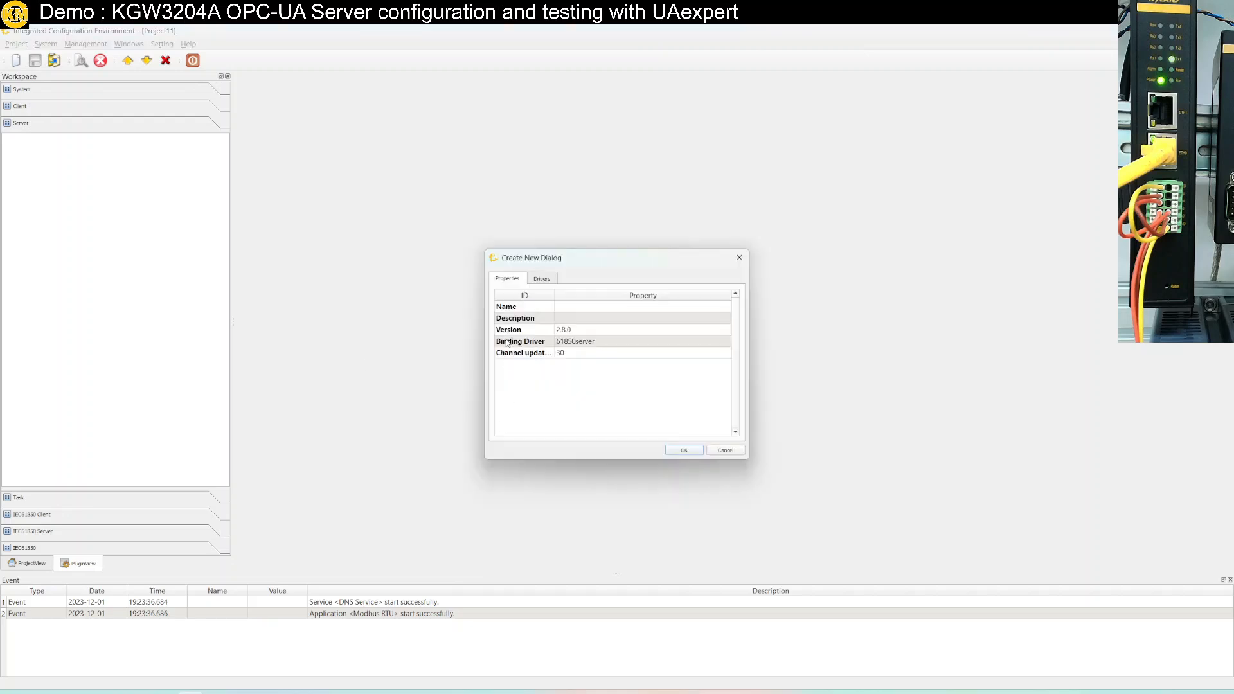
pyautogui.click(543, 280)
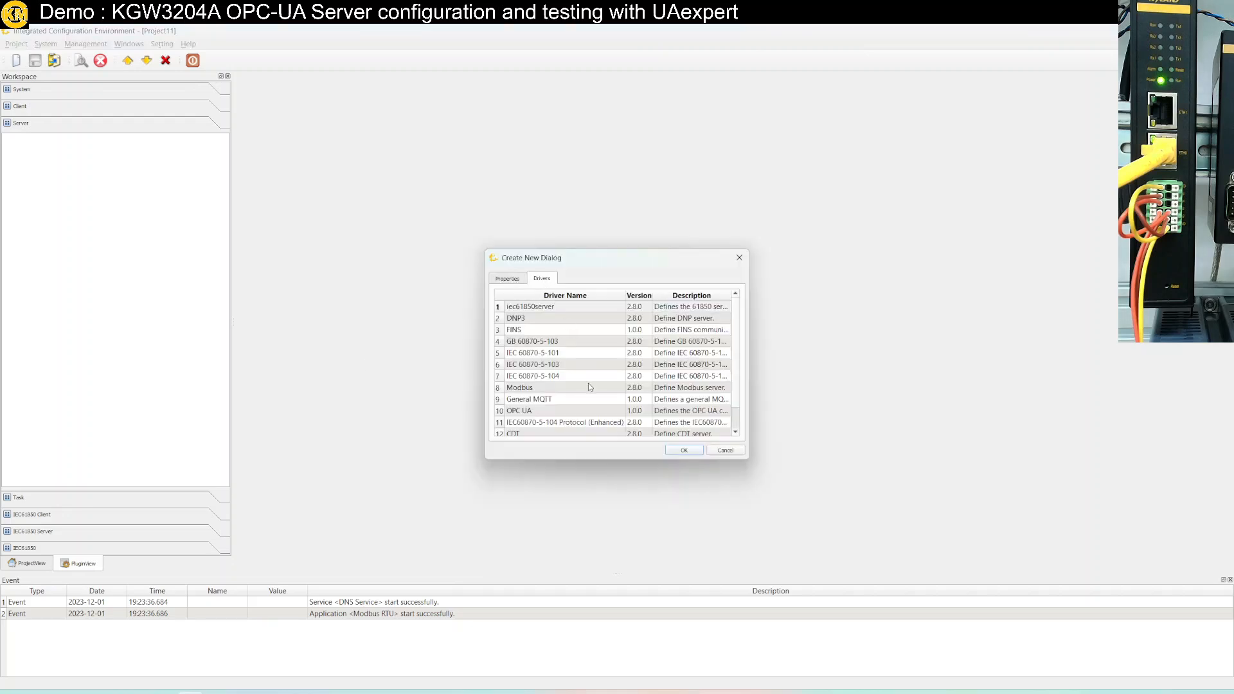
pyautogui.click(548, 412)
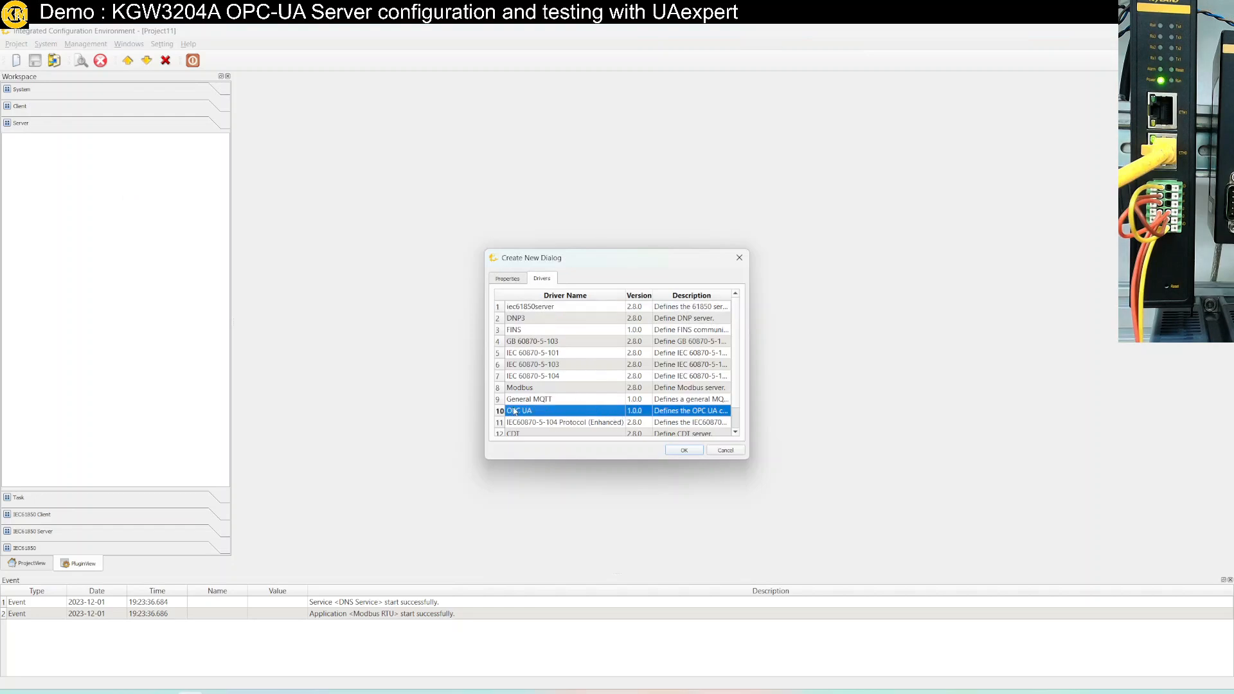
pyautogui.click(682, 450)
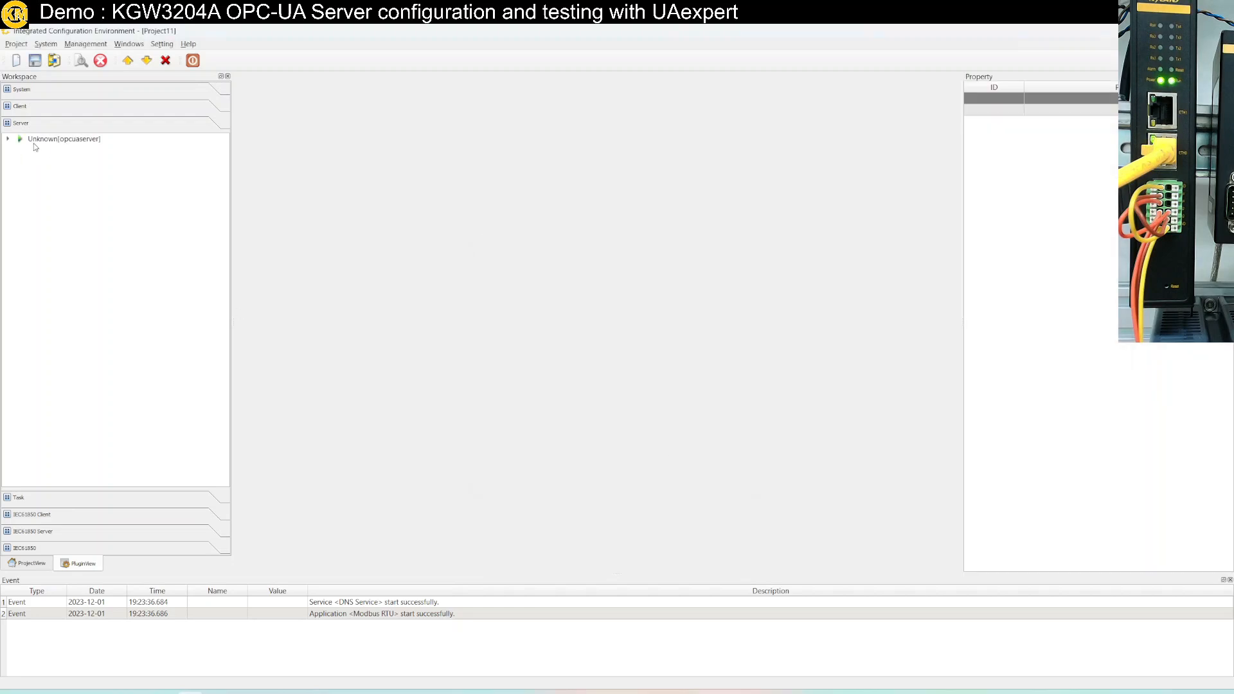
# Rename the new OPC UA server to OPCUA in the Property panel and select its Device Bus
pyautogui.doubleClick(75, 141)
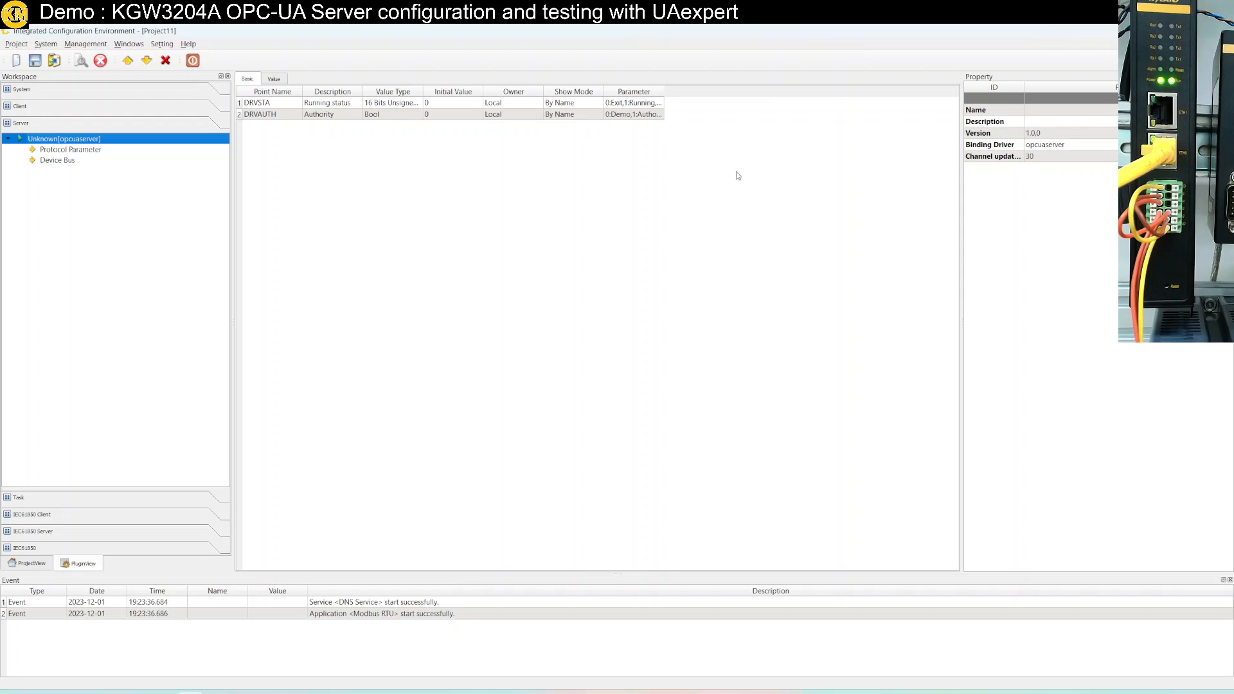
pyautogui.click(1042, 110)
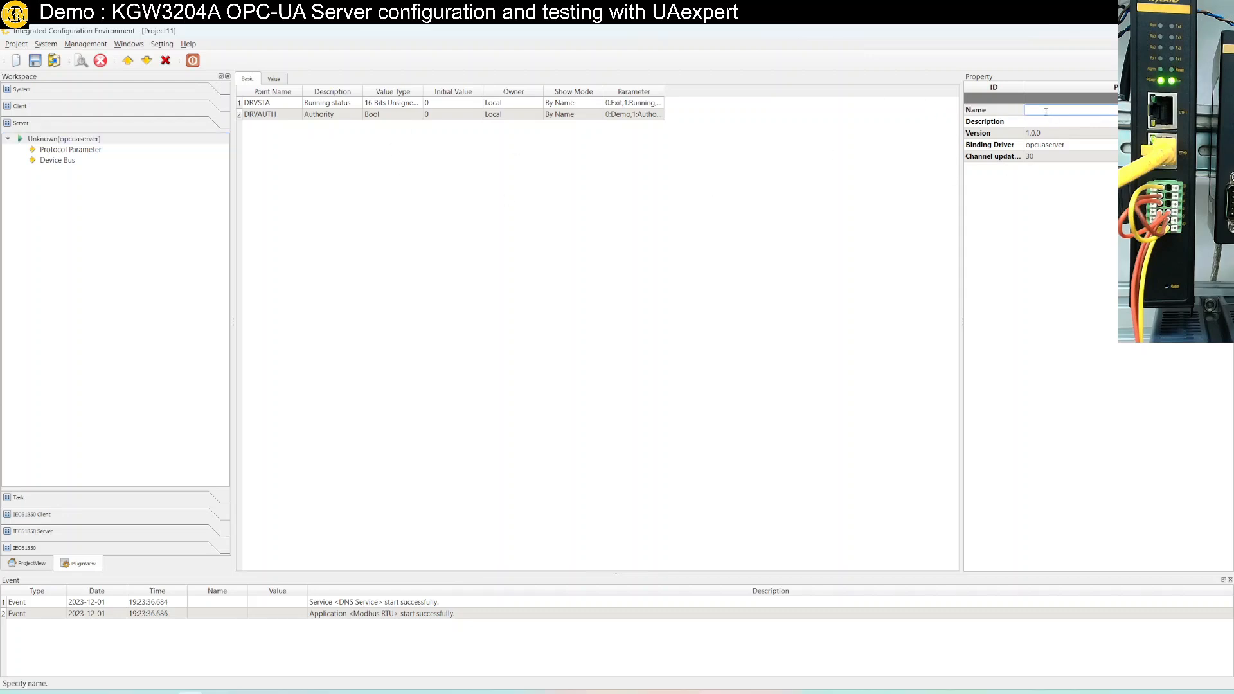
pyautogui.write('OP')
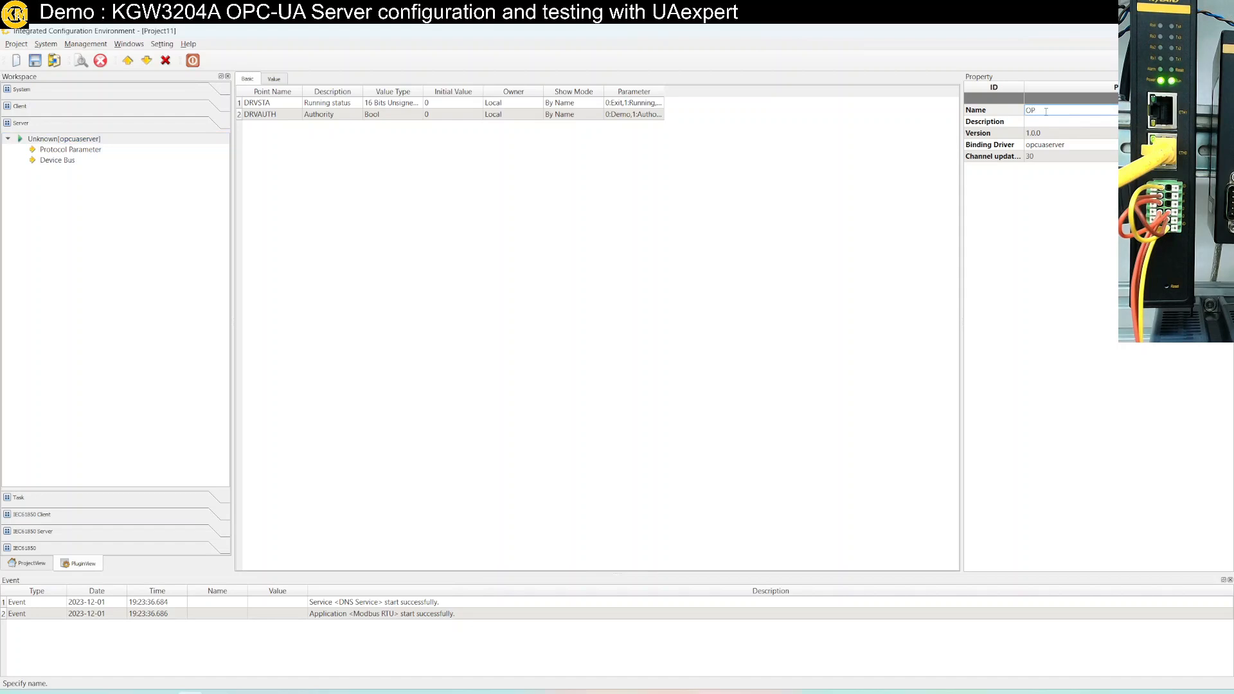
pyautogui.write('A')
pyautogui.press('BackSpace')
pyautogui.press('BackSpace')
pyautogui.press('BackSpace')
pyautogui.press('BackSpace')
pyautogui.write('OP')
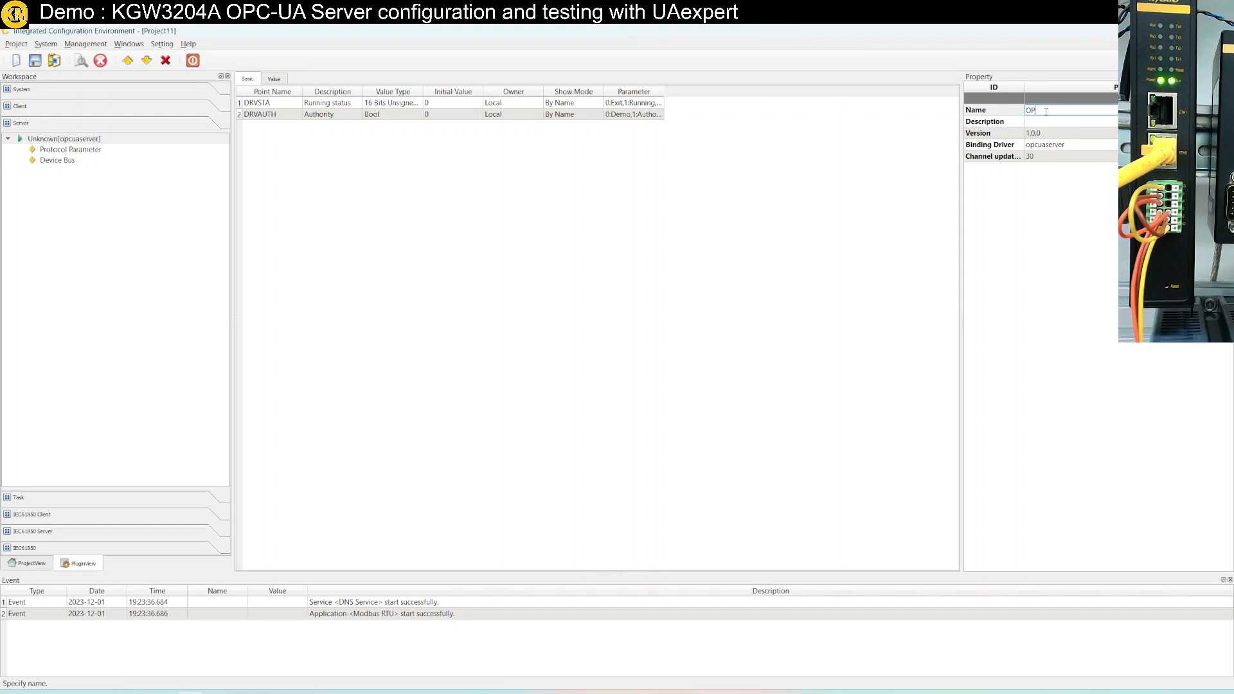
pyautogui.write('CUA')
pyautogui.press('Return')
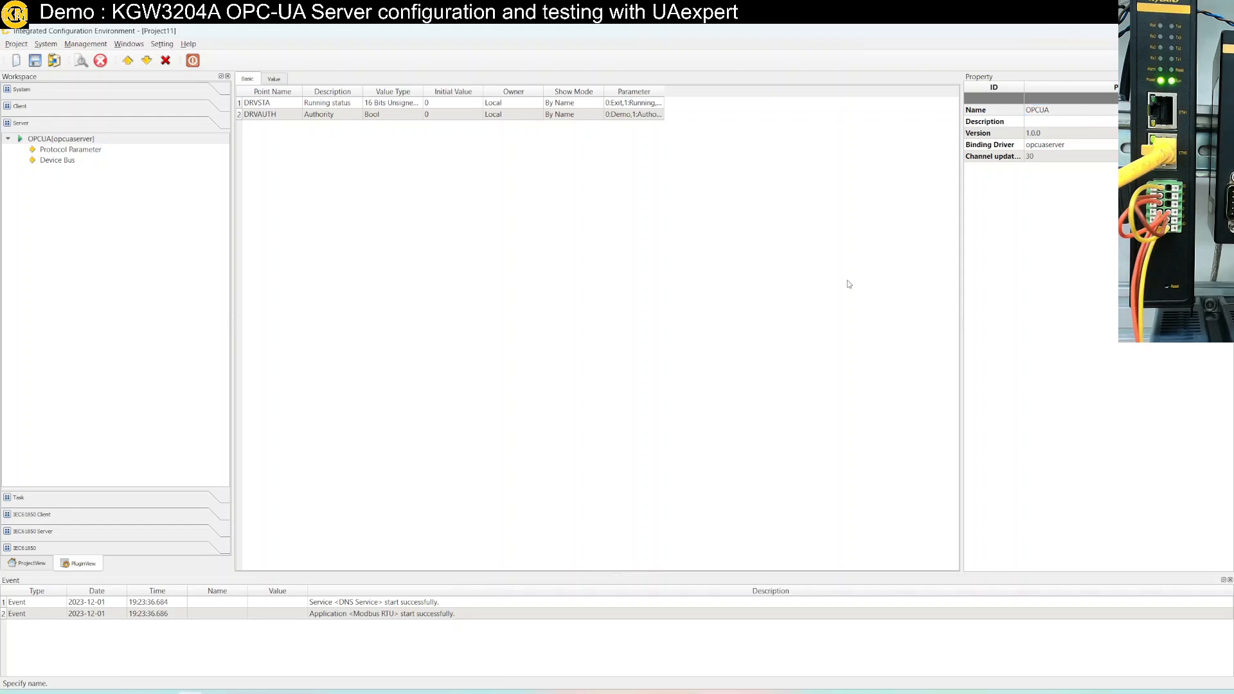
pyautogui.click(59, 151)
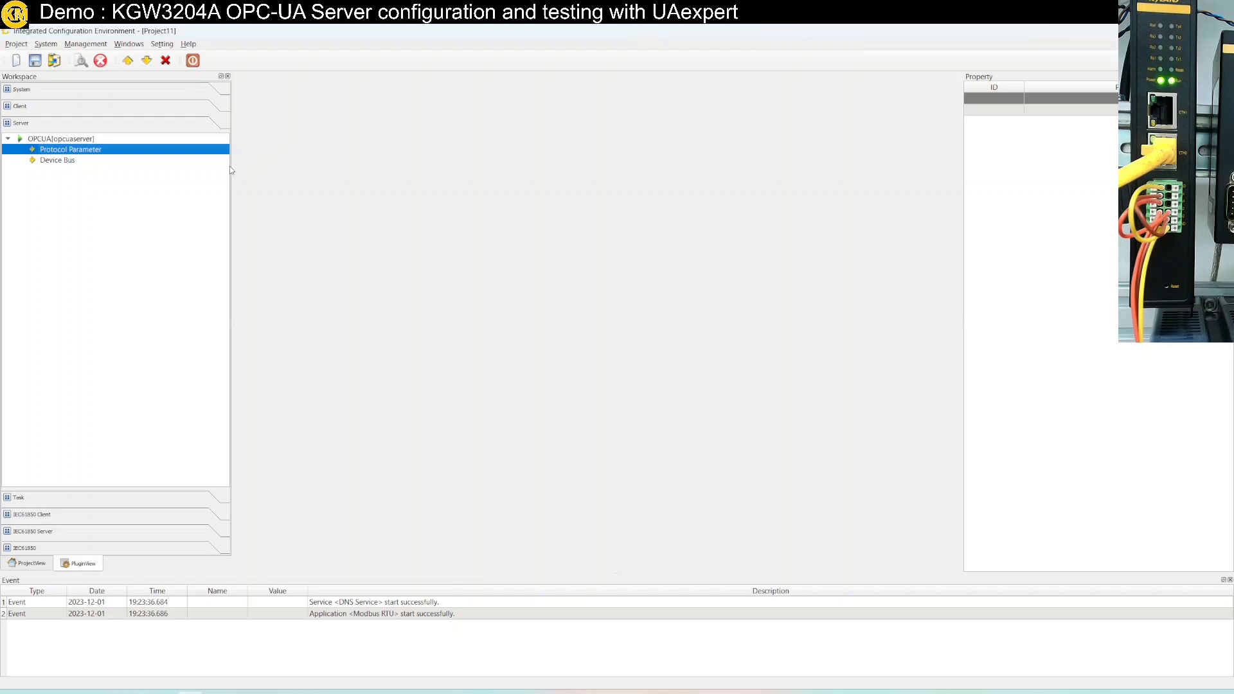
pyautogui.click(57, 160)
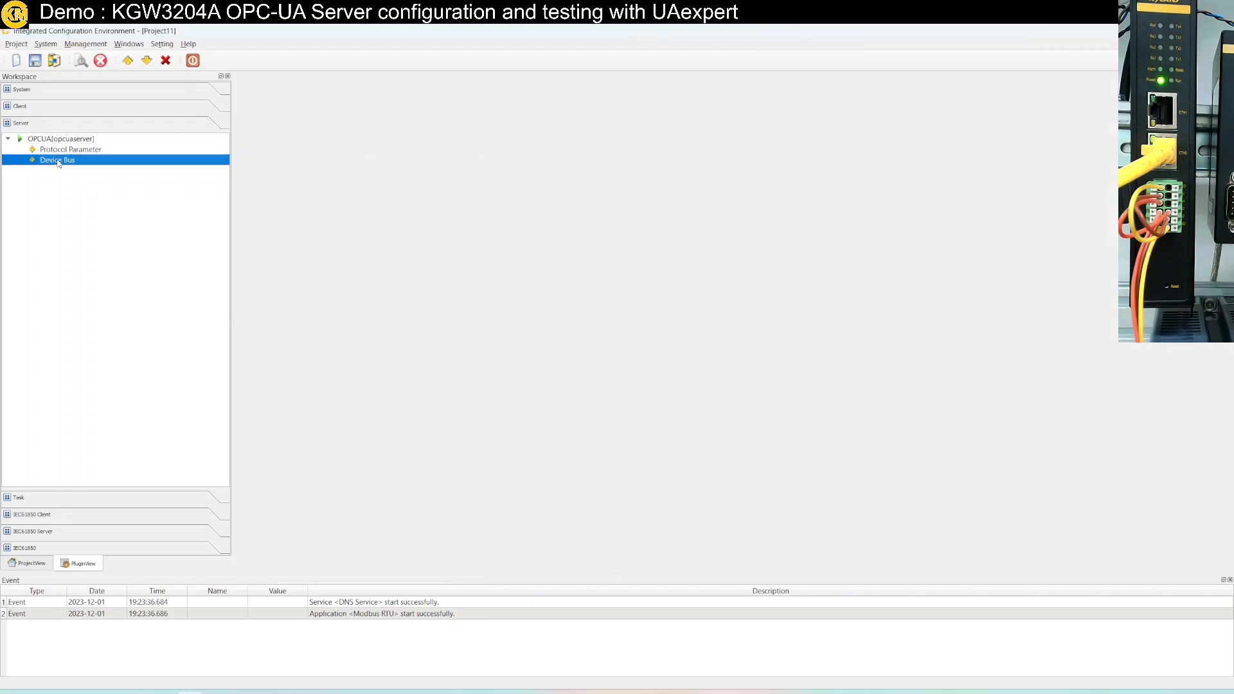
# Create device KGW3204A, vendor Kyland, server IP 192.168.0.248, on the OPCUA Device Bus
pyautogui.rightClick(58, 162)
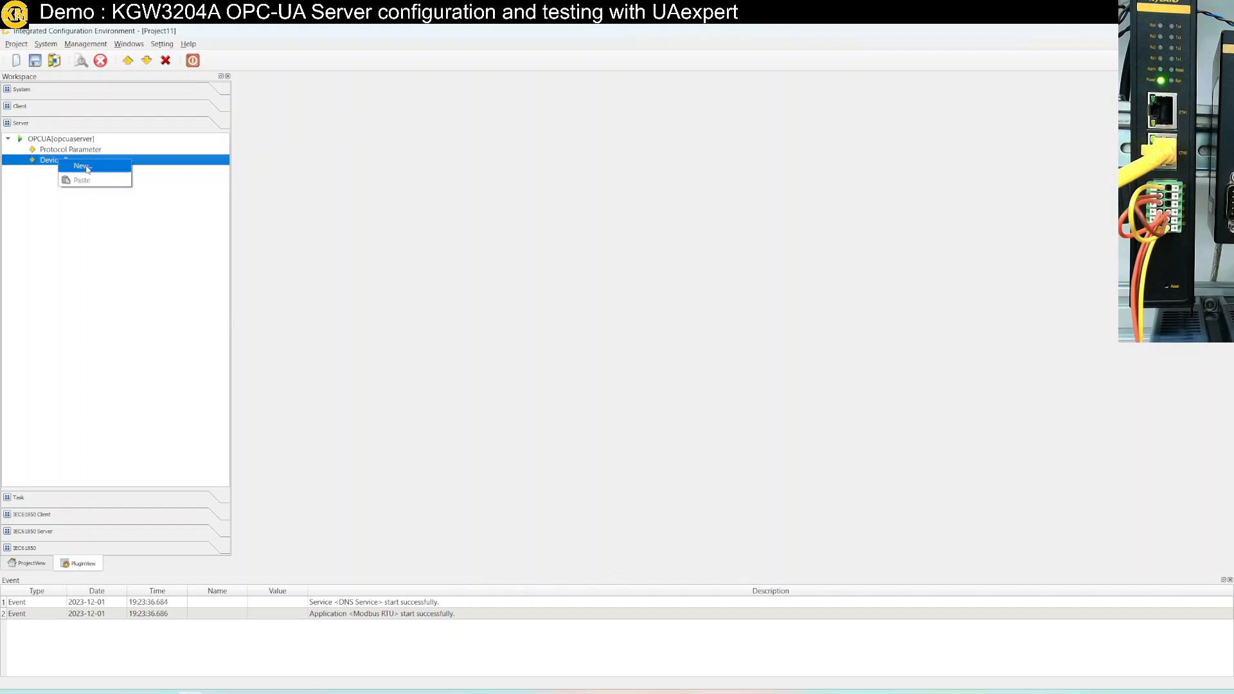
pyautogui.click(84, 166)
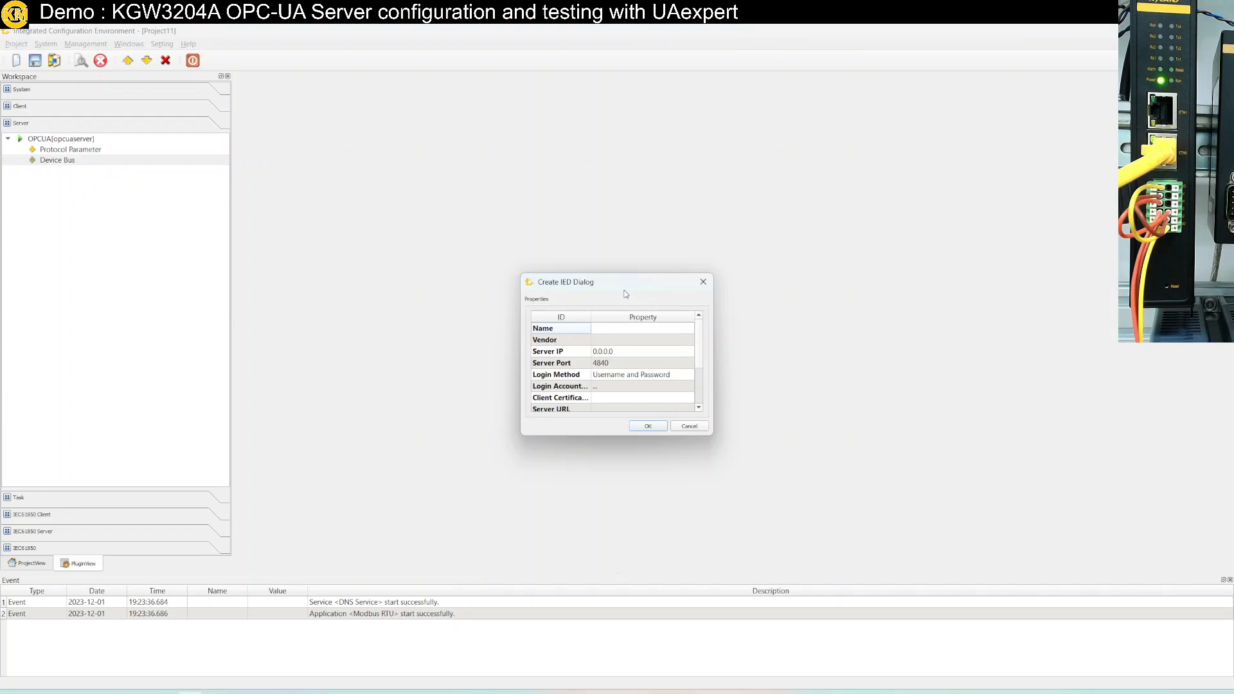
pyautogui.click(615, 329)
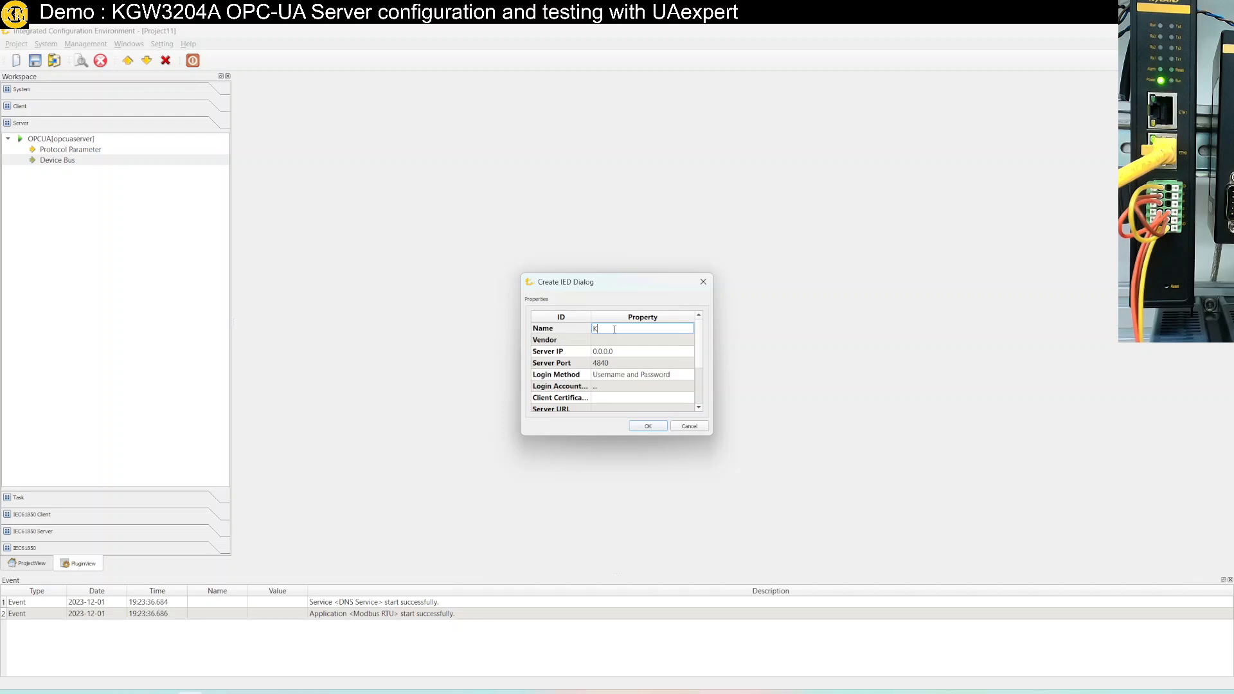
pyautogui.write('K')
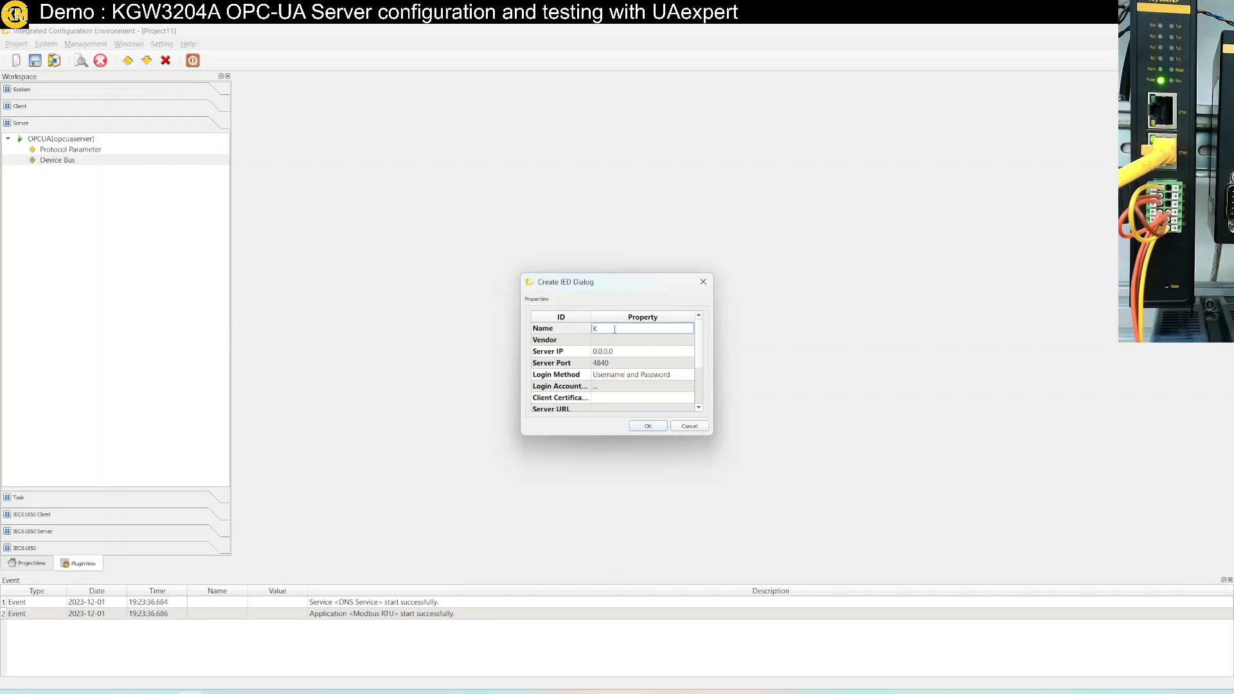
pyautogui.write('GW32')
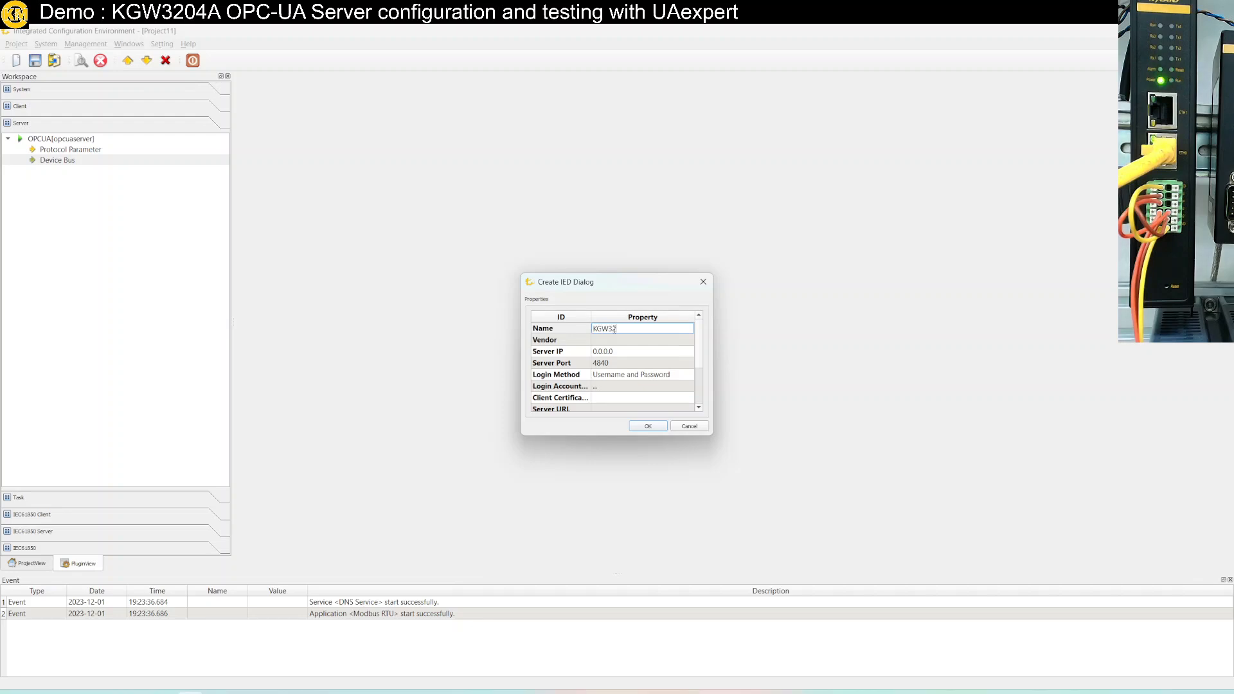
pyautogui.write('04A')
pyautogui.click(595, 343)
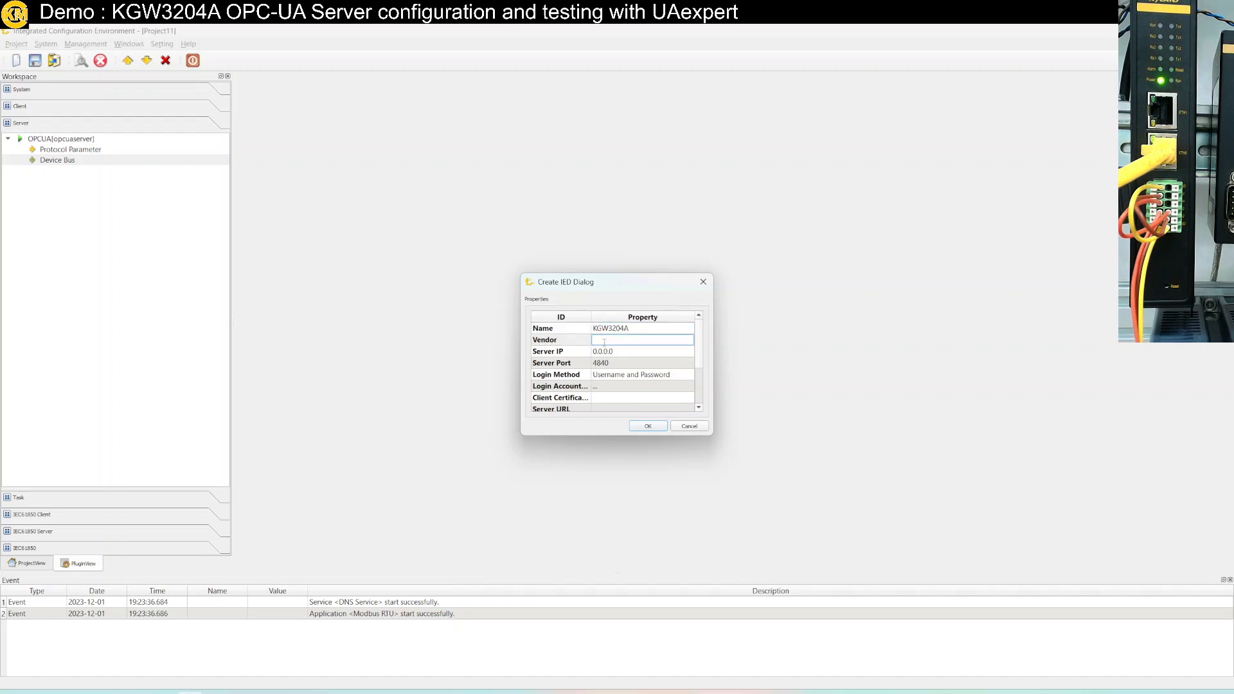
pyautogui.write('Kyland')
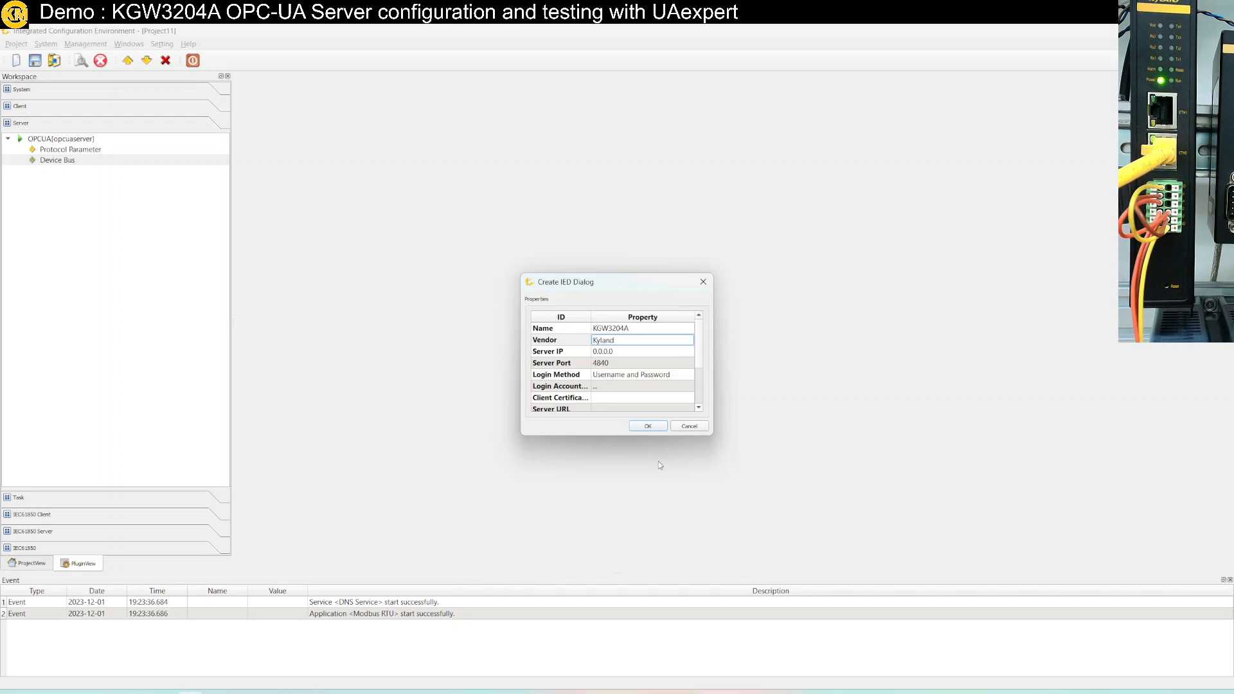
pyautogui.click(637, 351)
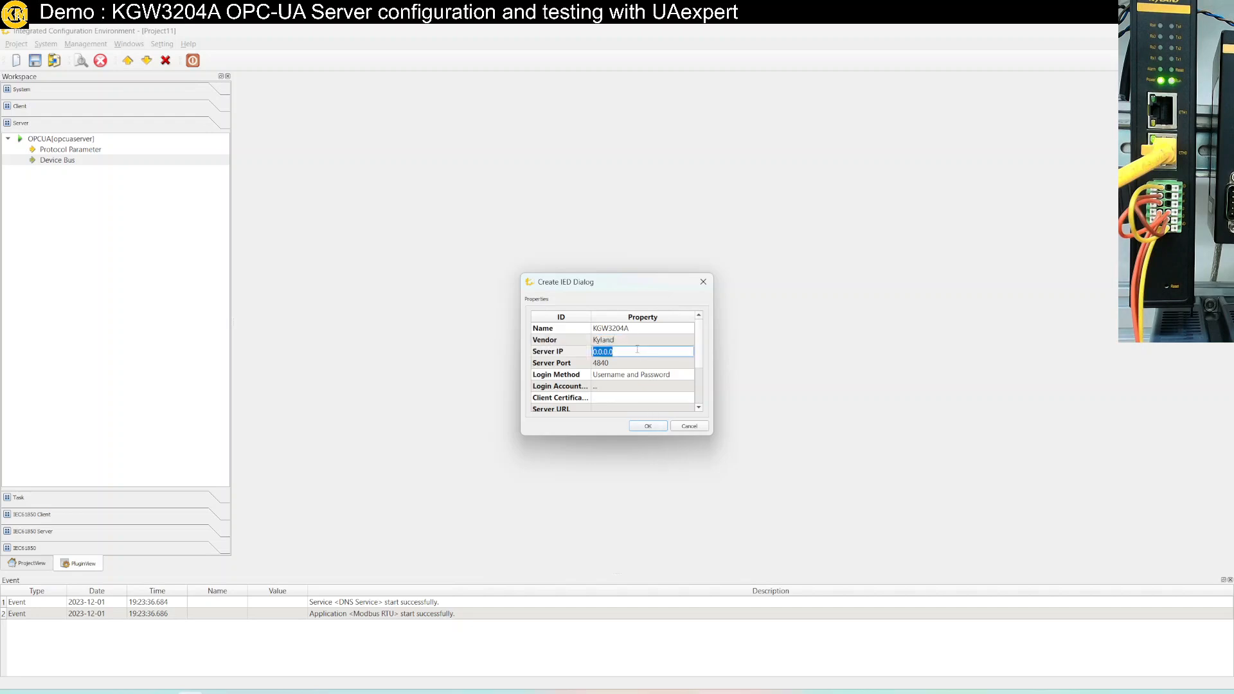
pyautogui.write('192.168.0.248')
pyautogui.click(648, 432)
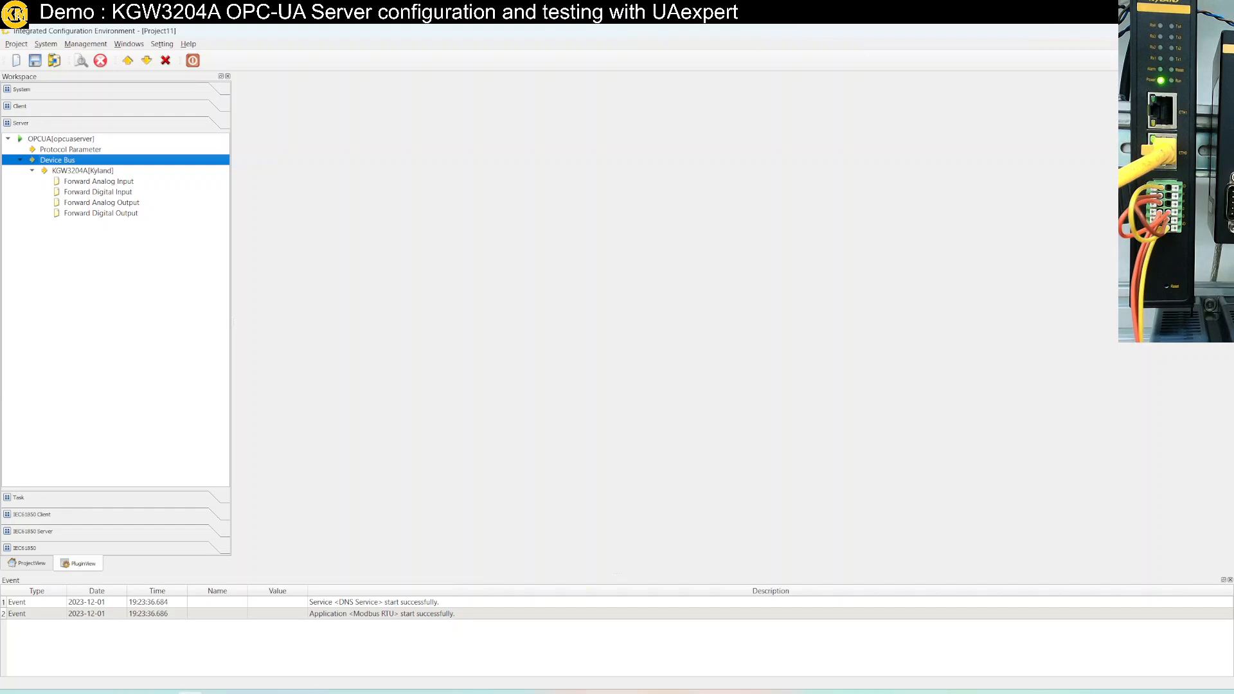
# Open the New Point dialog for the Forward Analog Input table
pyautogui.click(99, 182)
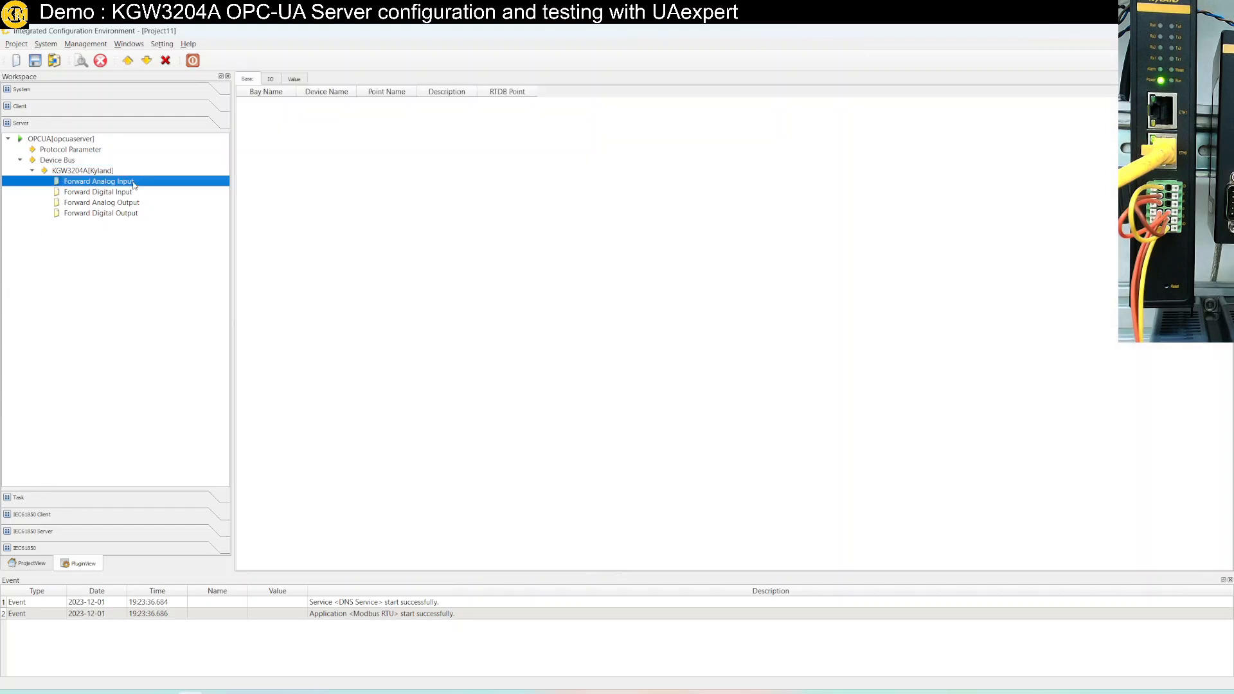
pyautogui.rightClick(134, 185)
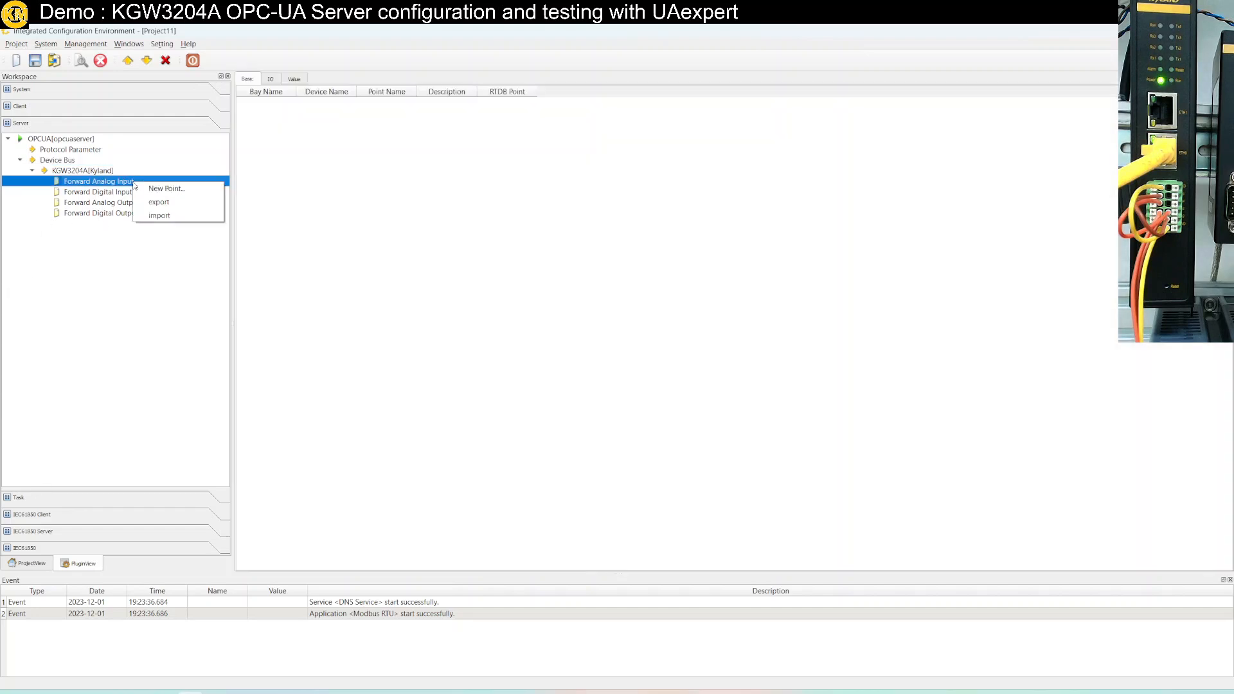
pyautogui.click(167, 190)
# Browse to the Modbus RTU client's COM1 analog input points
pyautogui.click(483, 321)
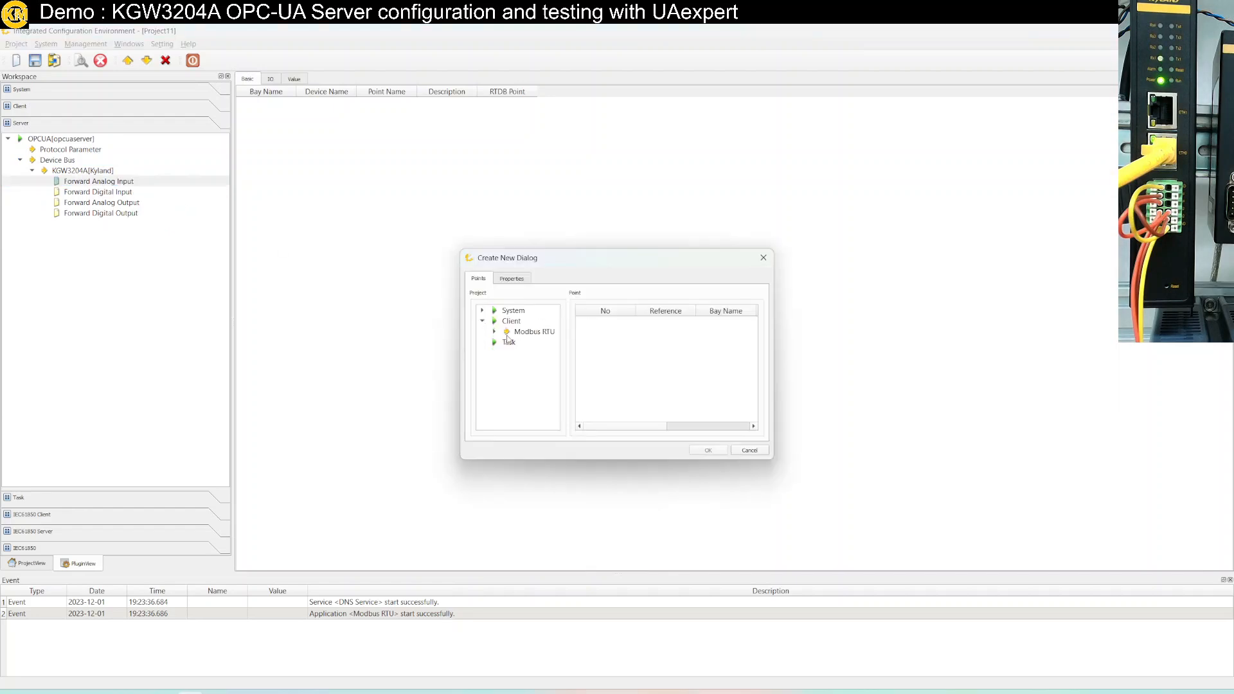
pyautogui.click(522, 332)
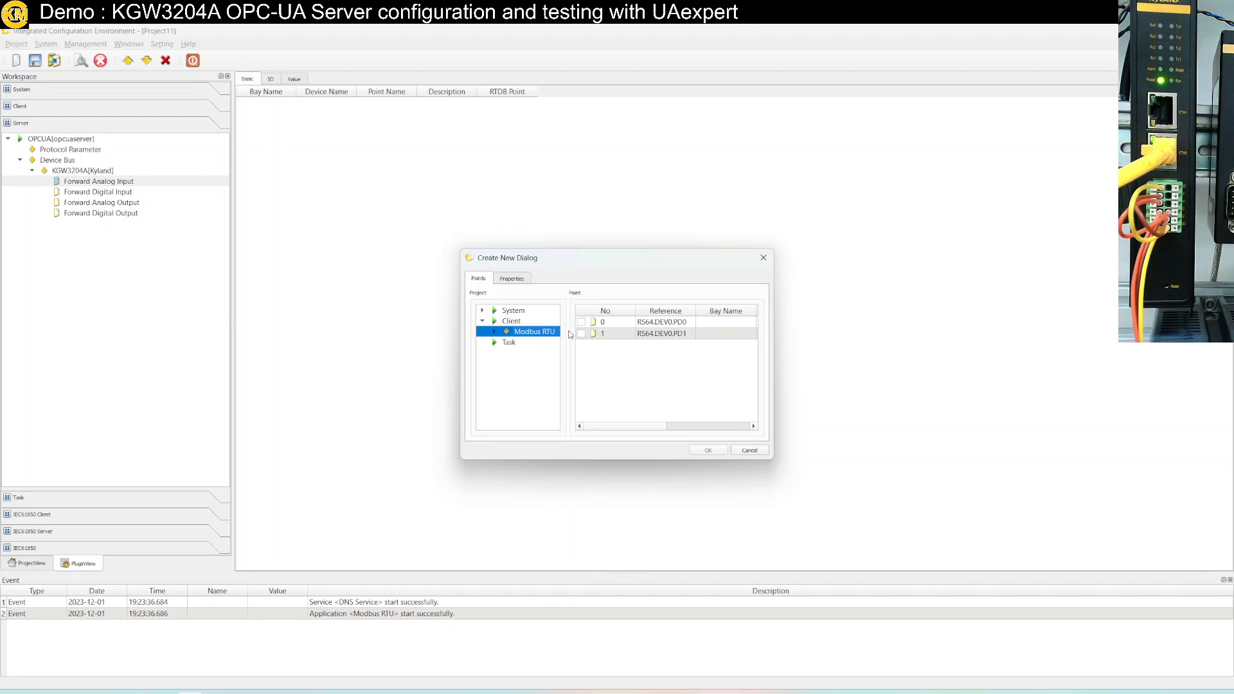
pyautogui.click(499, 334)
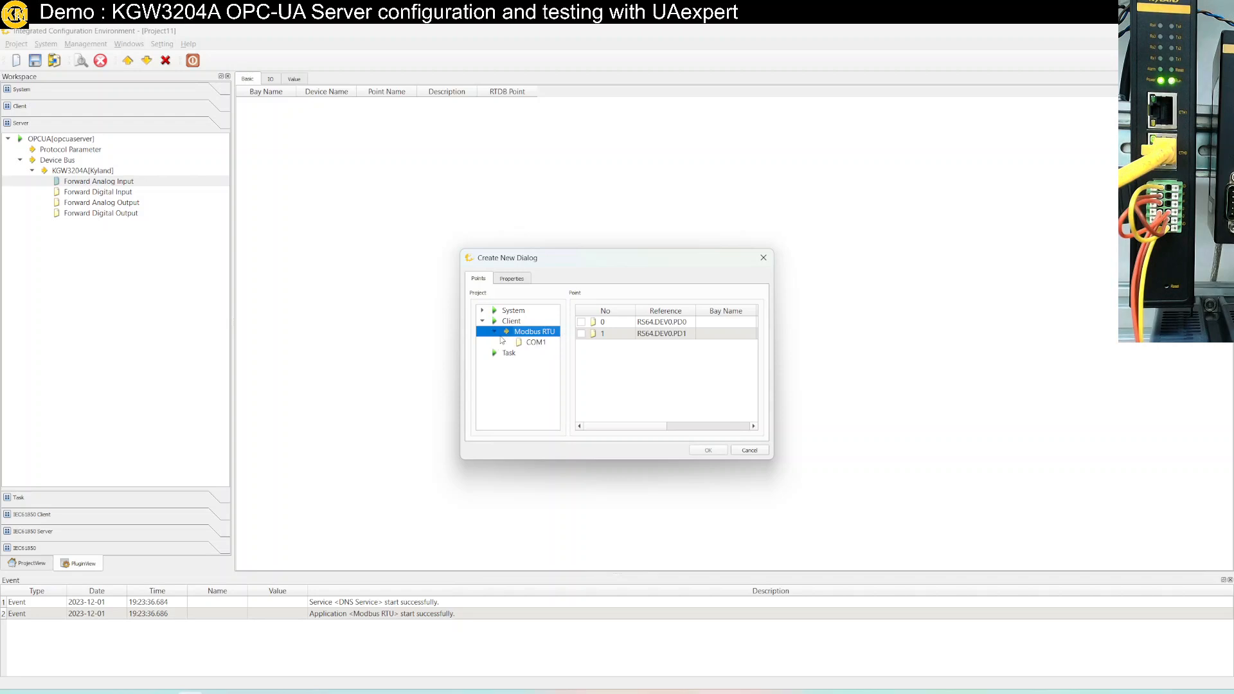
pyautogui.click(532, 344)
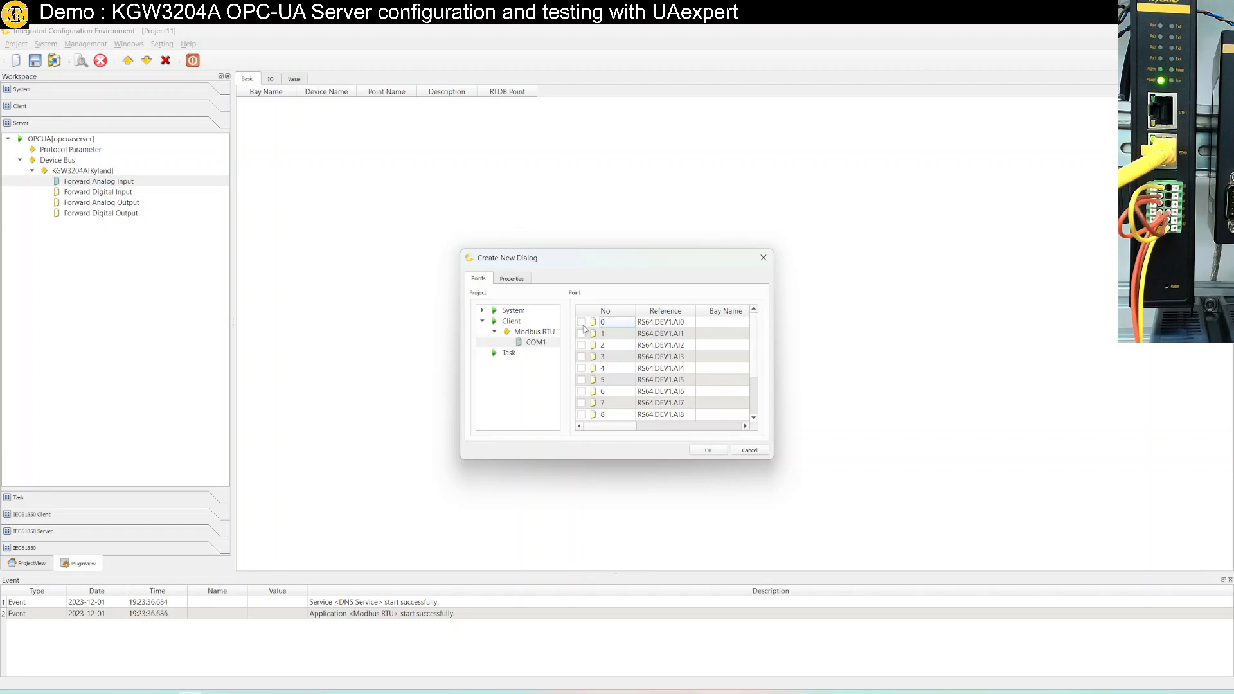
# Tick points RS64.DEV1.AI0 through AI9 and confirm adding the ten points
pyautogui.scroll(-2, 591, 413)
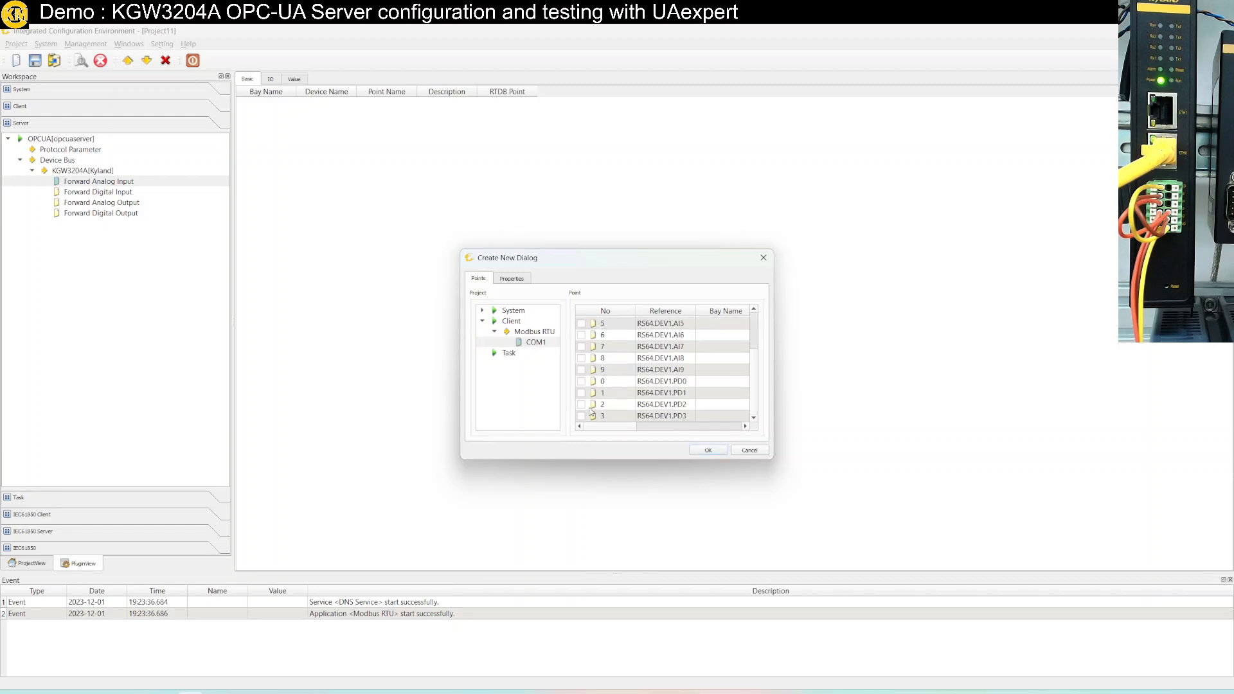
pyautogui.click(582, 366)
pyautogui.click(582, 333)
pyautogui.click(582, 345)
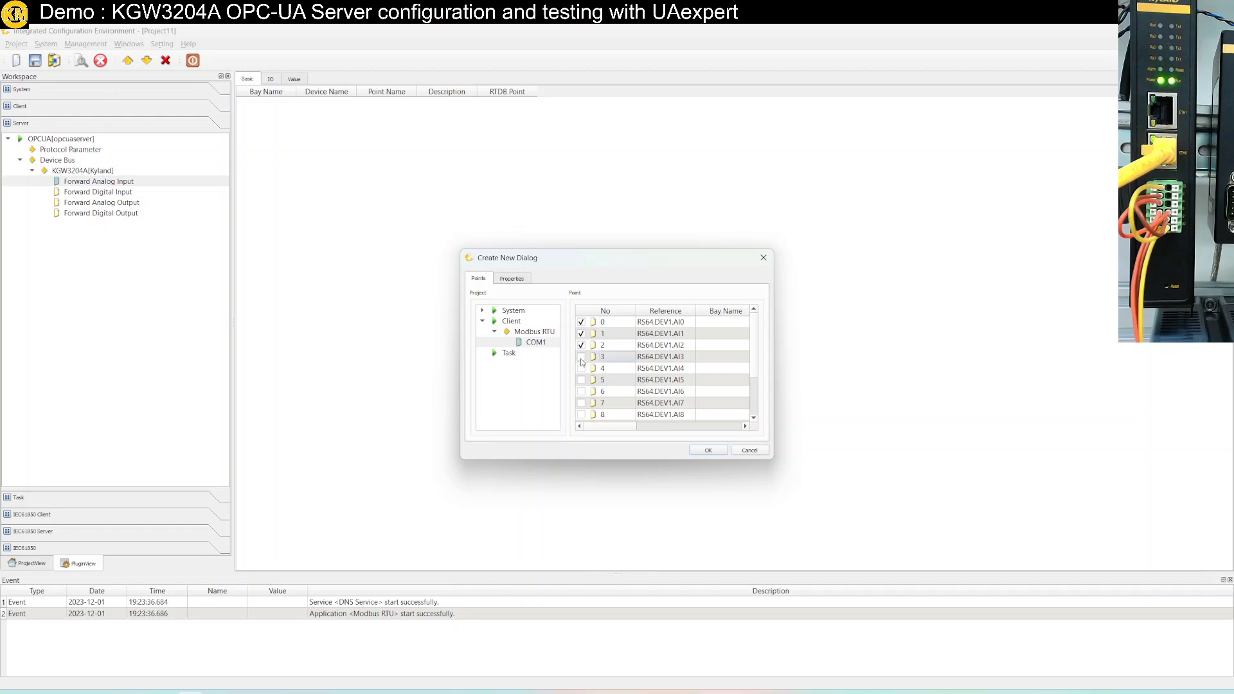
pyautogui.click(581, 357)
pyautogui.scroll(-2, 608, 339)
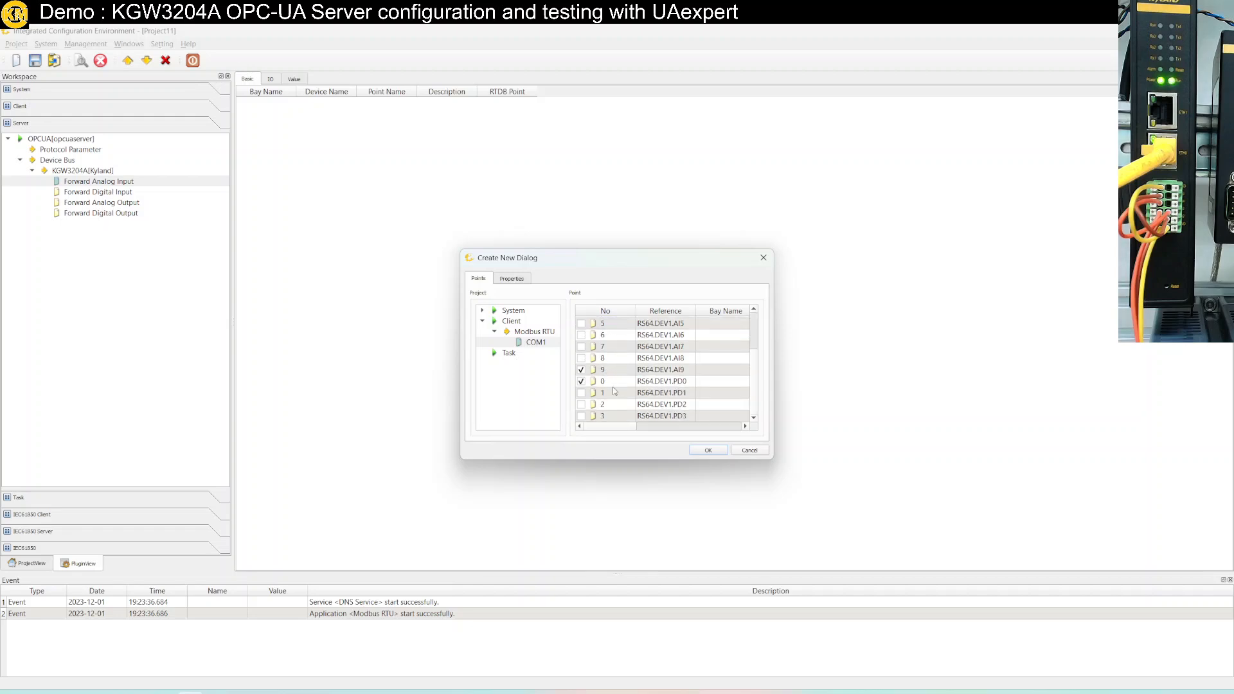
pyautogui.scroll(2, 613, 372)
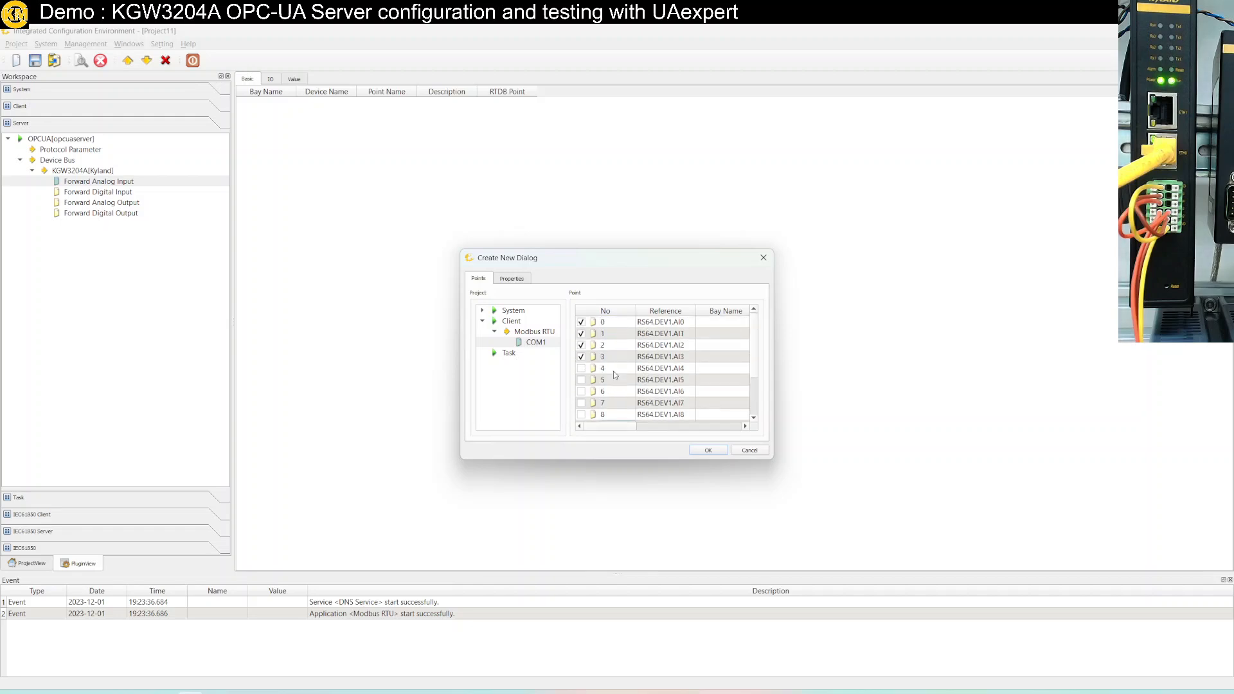
pyautogui.click(582, 368)
pyautogui.click(581, 380)
pyautogui.click(581, 392)
pyautogui.click(581, 403)
pyautogui.click(581, 415)
pyautogui.scroll(-2, 585, 405)
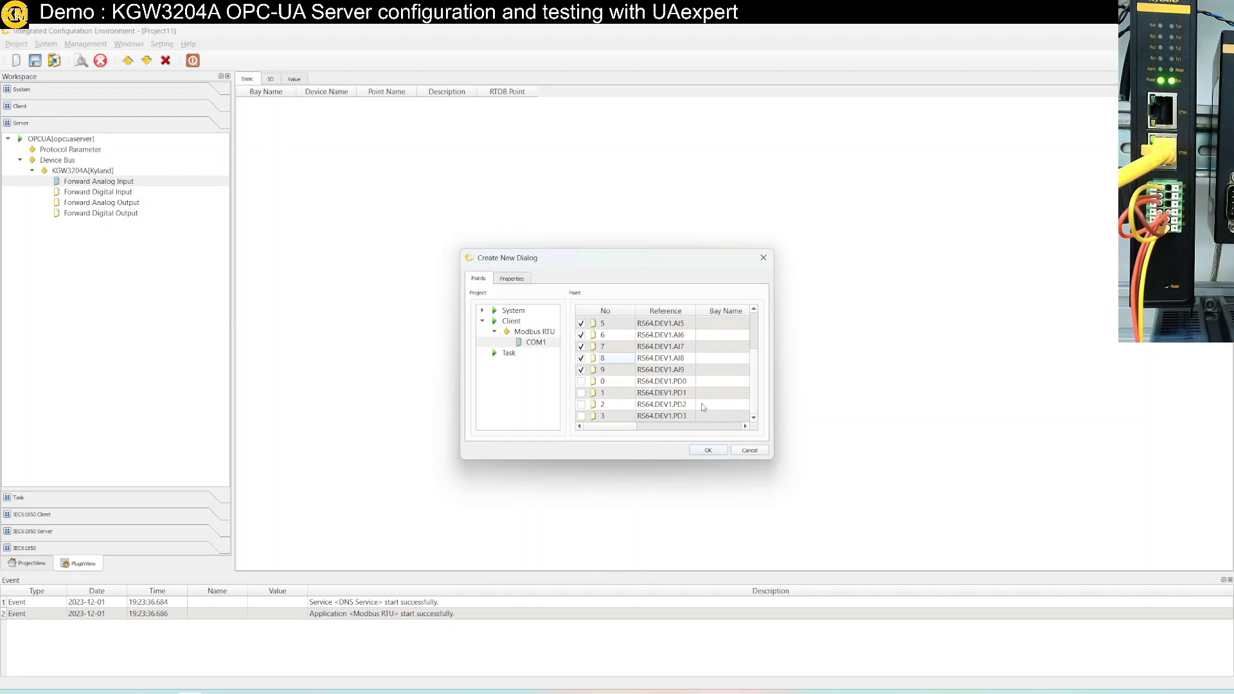
pyautogui.click(709, 451)
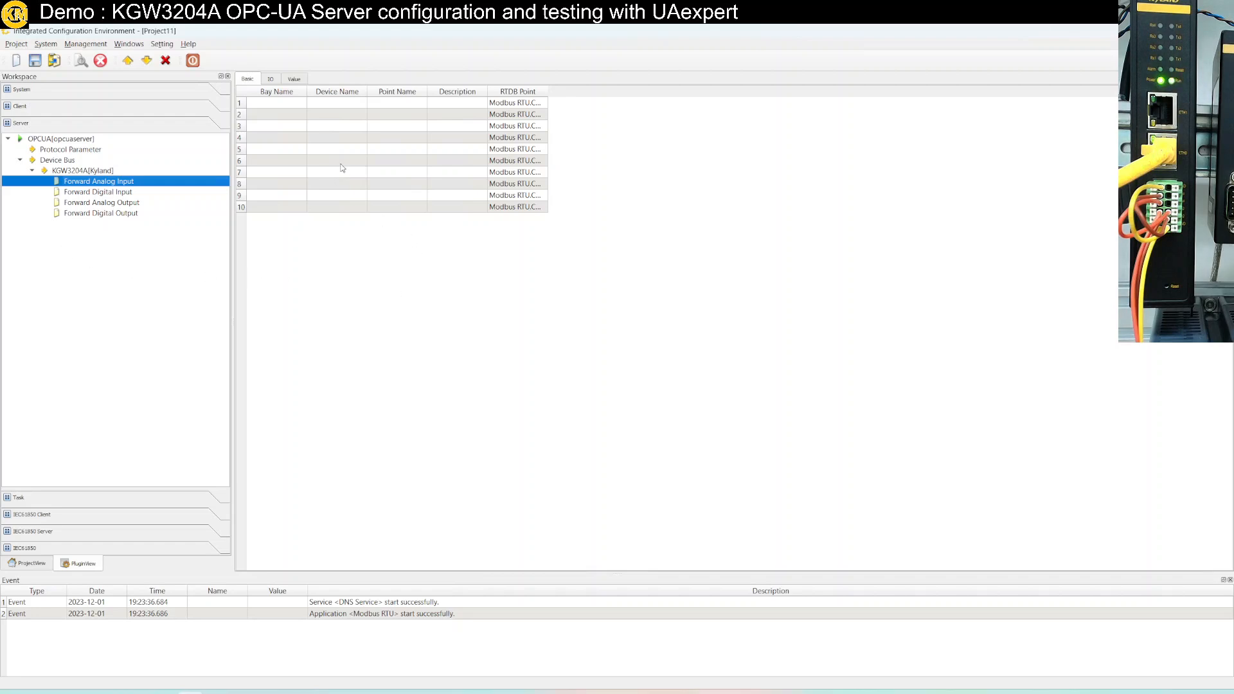
# Show the OPC UA node settings and widen the Primary Node Name and Variable Name columns
pyautogui.click(270, 79)
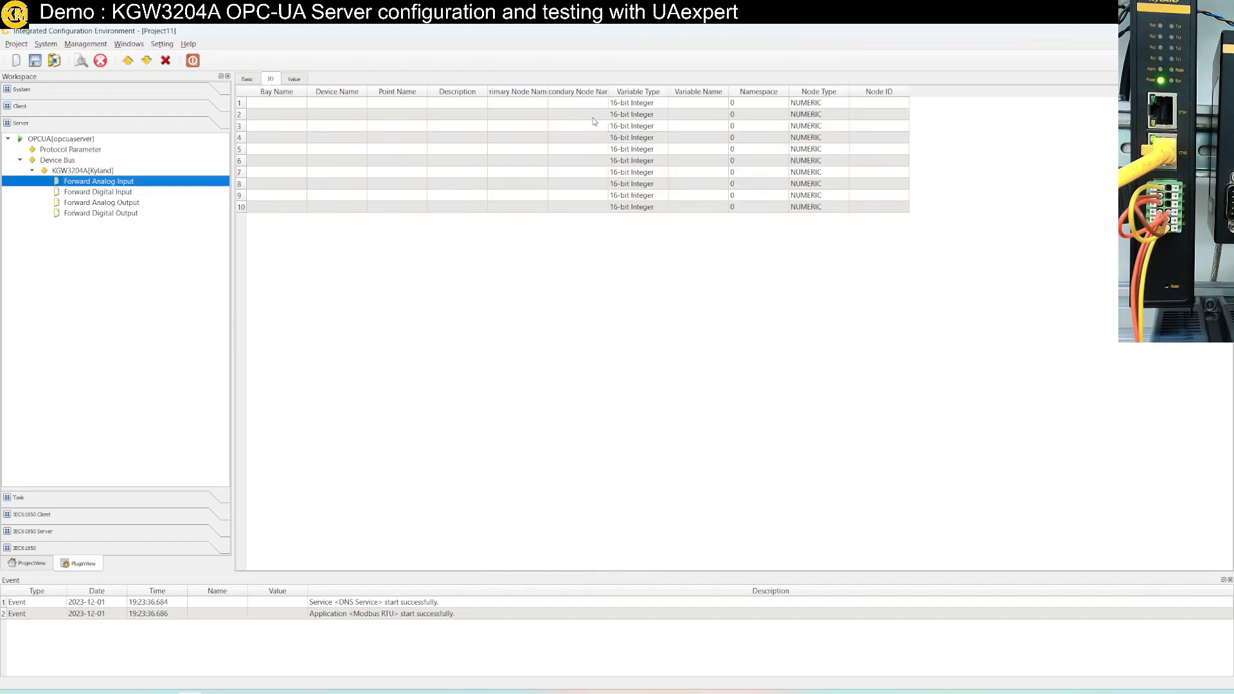
pyautogui.moveTo(547, 95); pyautogui.dragTo(749, 97)
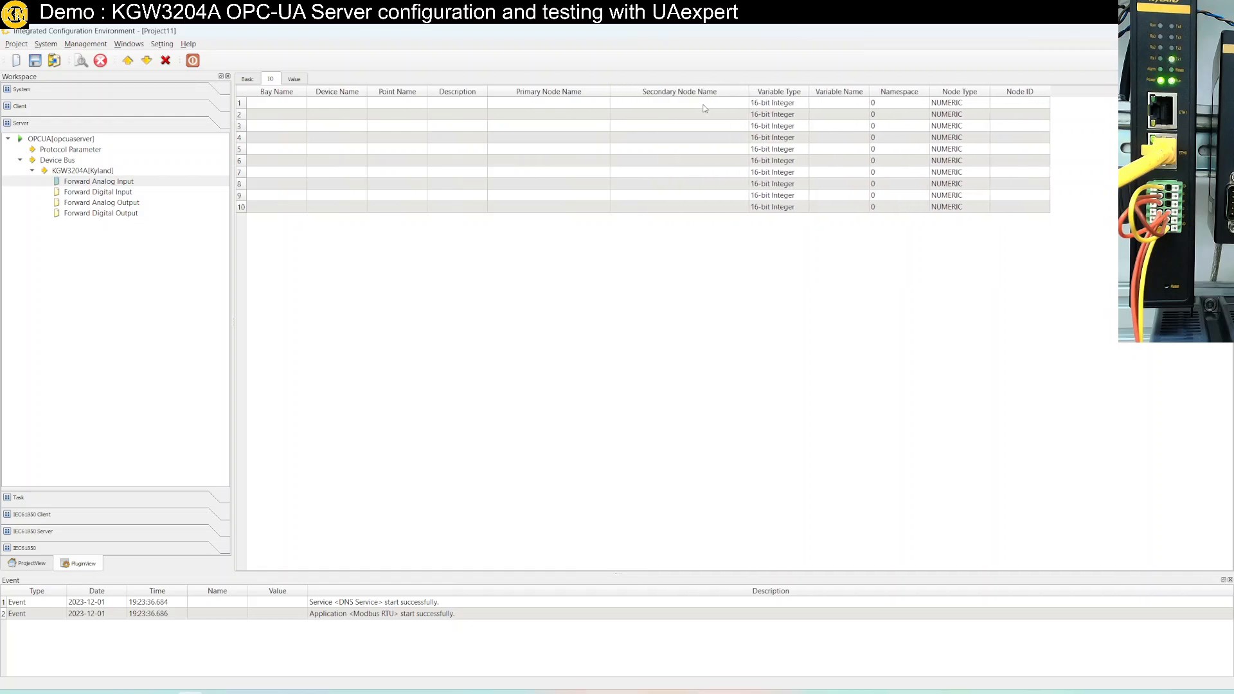
pyautogui.click(846, 106)
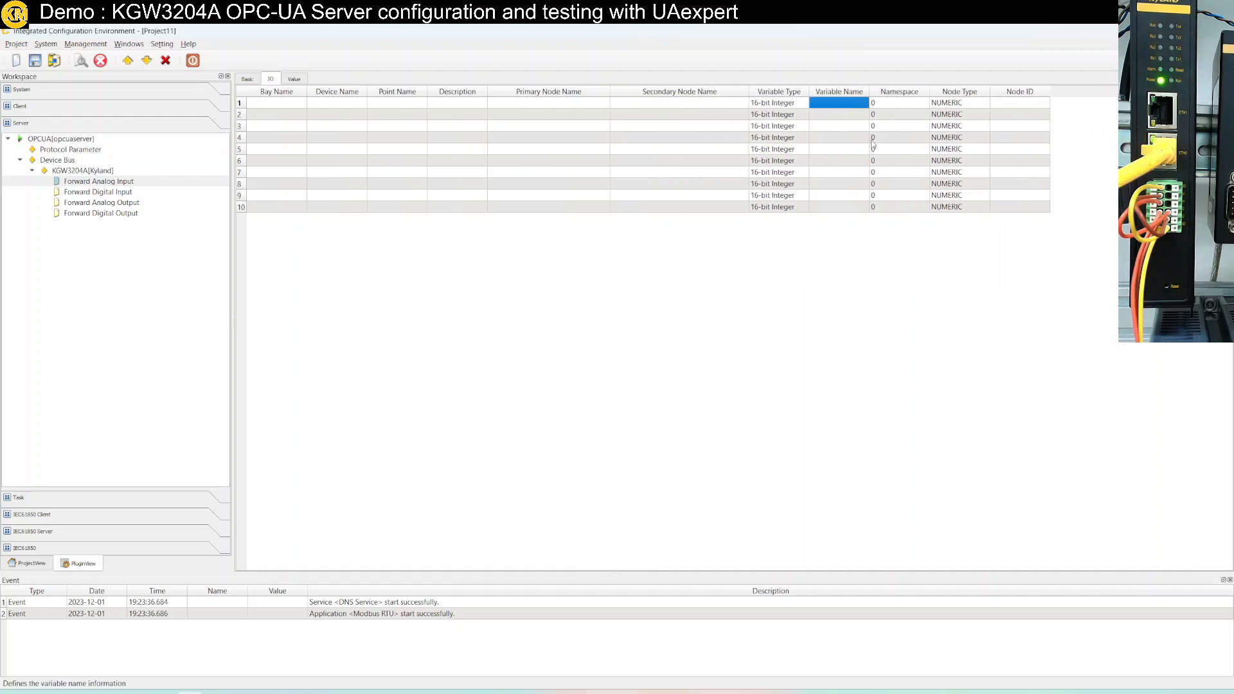
pyautogui.moveTo(869, 92); pyautogui.dragTo(893, 91)
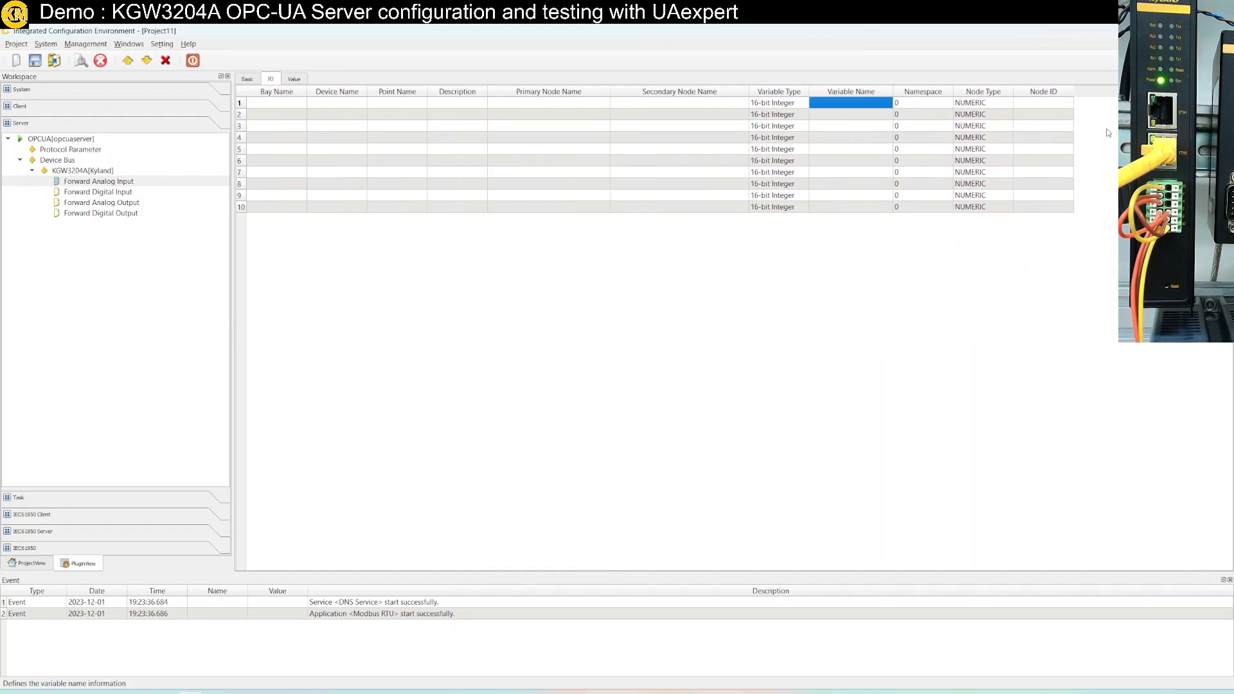
pyautogui.click(1049, 104)
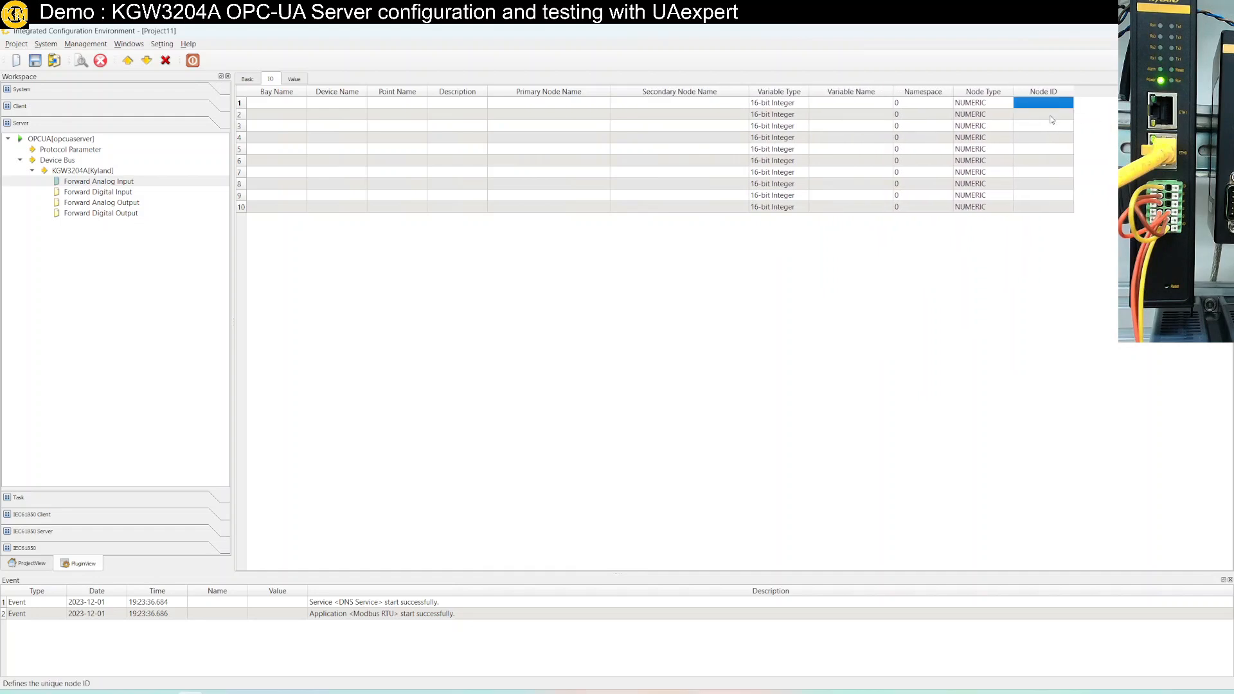
pyautogui.click(1046, 105)
# Select the Primary Node Name cells of points 1–5
pyautogui.click(551, 128)
pyautogui.click(548, 104)
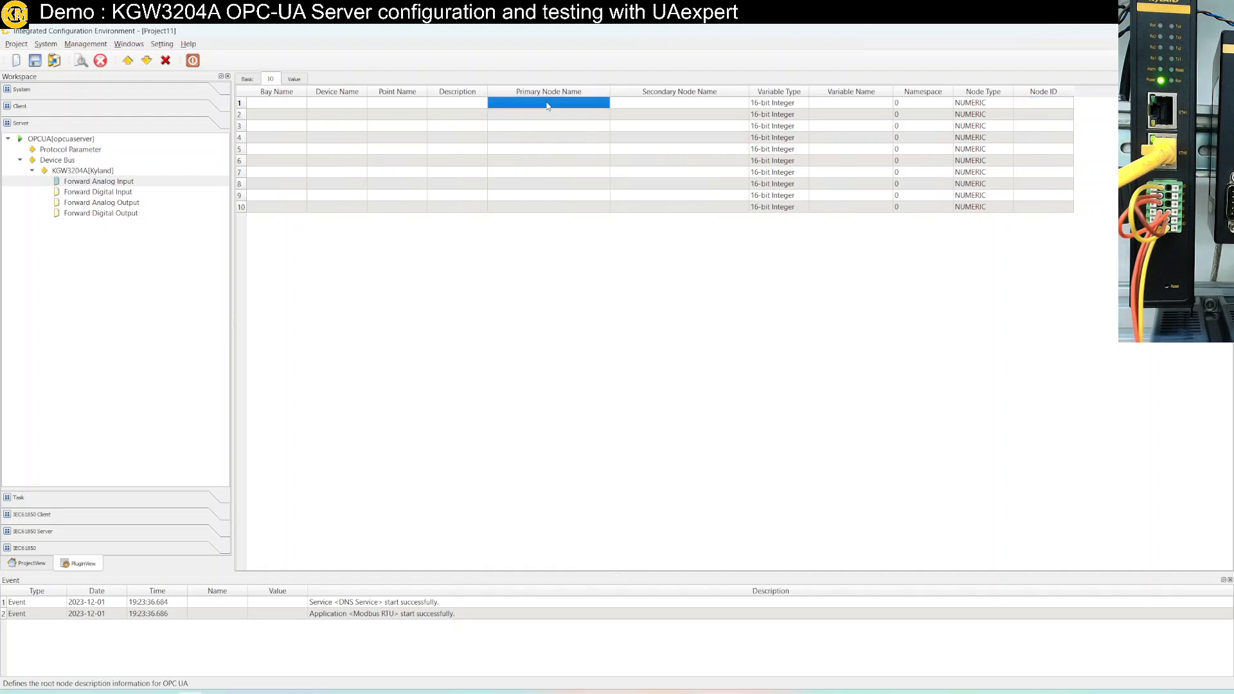
pyautogui.click(564, 153)
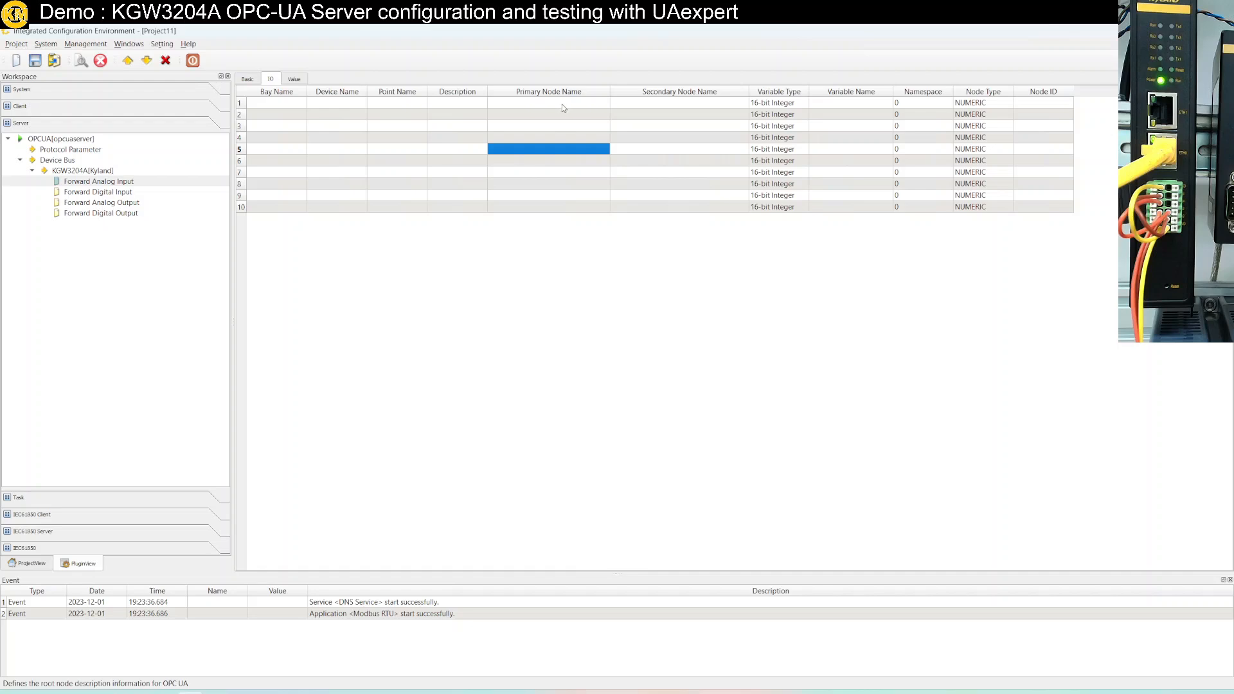
pyautogui.click(561, 102)
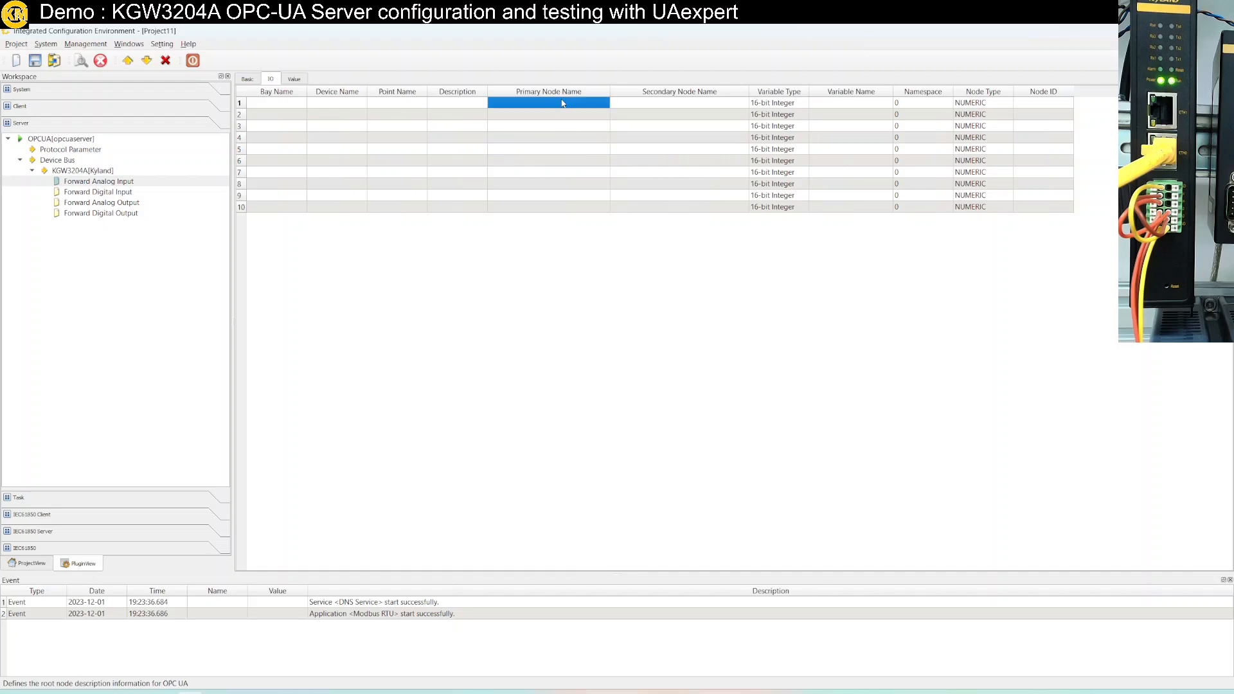
pyautogui.keyDown('shift'); pyautogui.click(538, 208); pyautogui.keyUp('shift')
pyautogui.rightClick(538, 208)
pyautogui.click(545, 182)
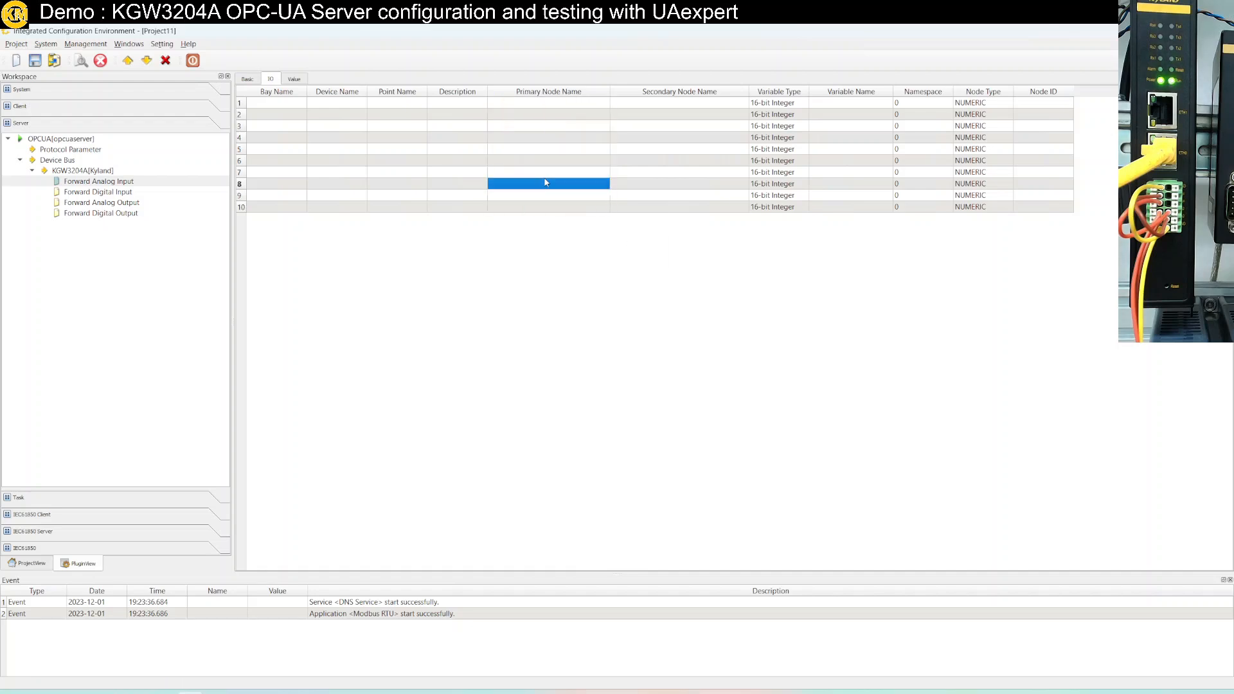
pyautogui.click(535, 103)
pyautogui.keyDown('shift'); pyautogui.click(537, 138); pyautogui.keyUp('shift')
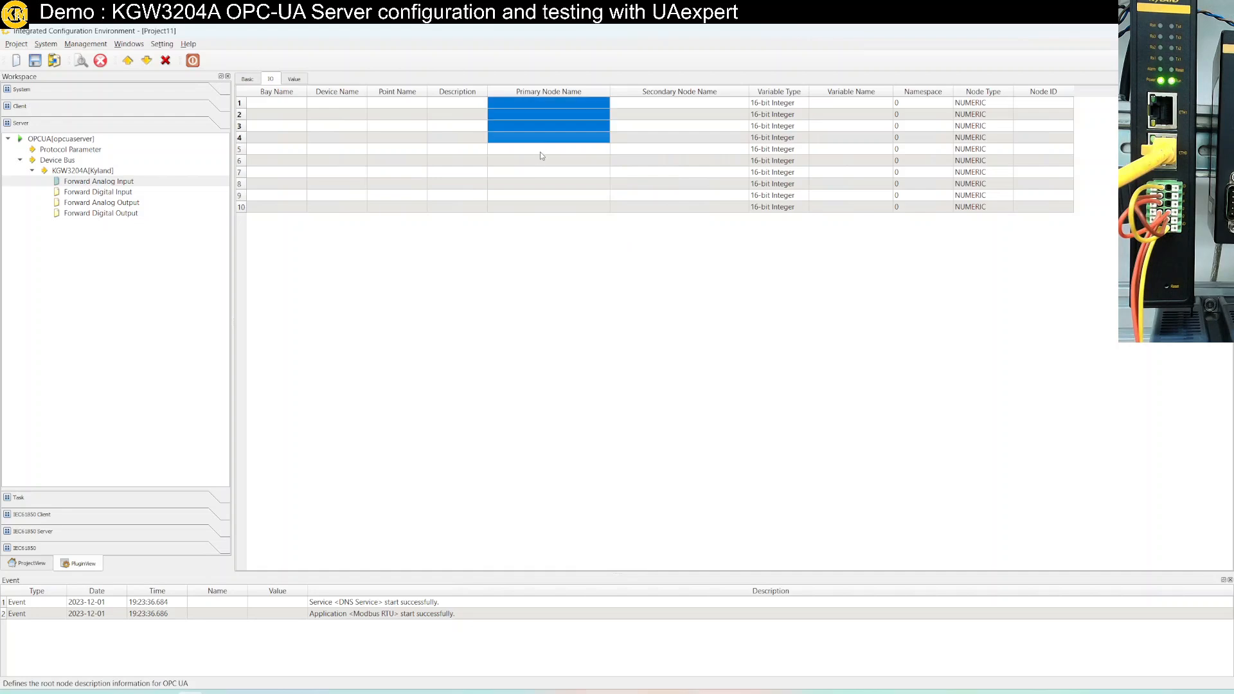
pyautogui.keyDown('shift'); pyautogui.click(539, 149); pyautogui.keyUp('shift')
pyautogui.click(531, 103)
pyautogui.click(531, 112)
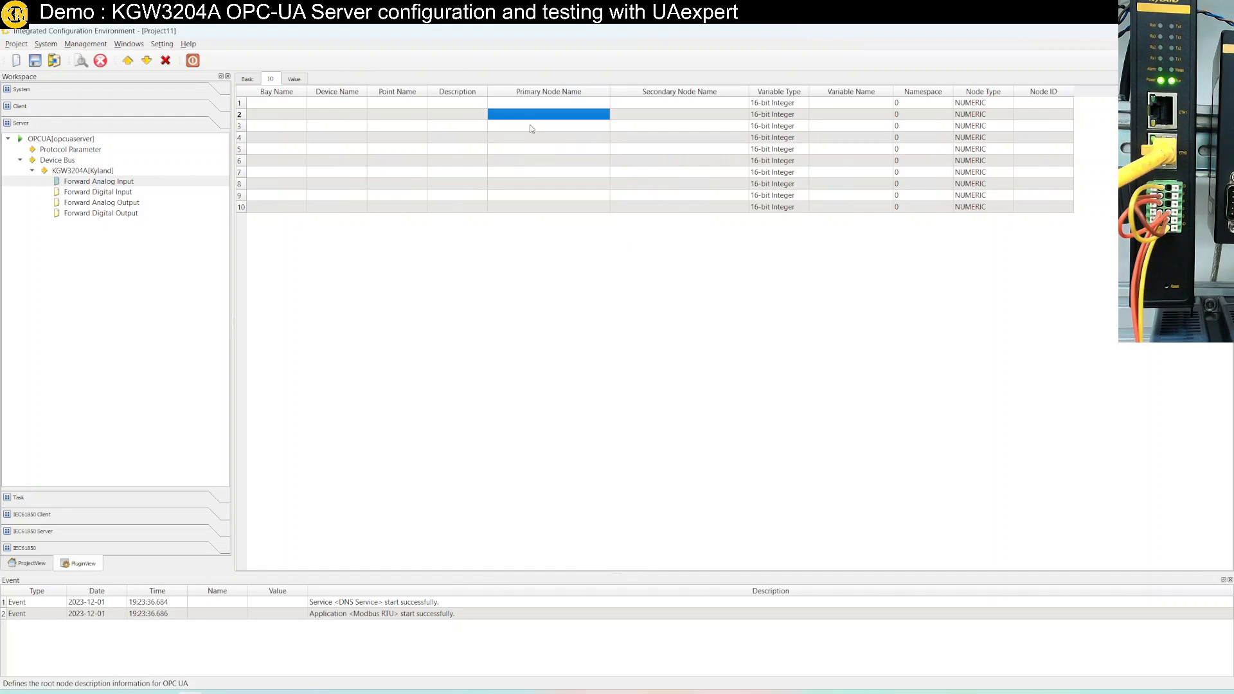
pyautogui.click(531, 125)
# Batch-modify Primary Node Name to opcua1 for points 1–5
pyautogui.click(524, 104)
pyautogui.keyDown('shift'); pyautogui.click(524, 149); pyautogui.keyUp('shift')
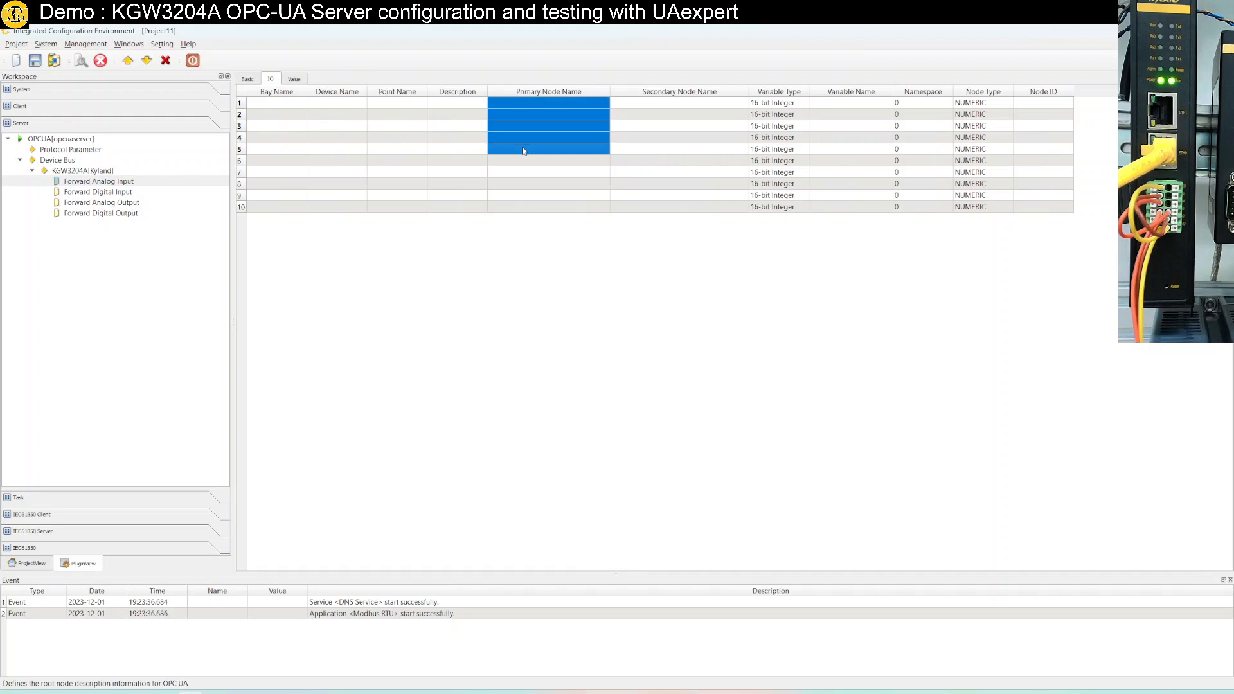
pyautogui.keyDown('shift'); pyautogui.click(524, 139); pyautogui.keyUp('shift')
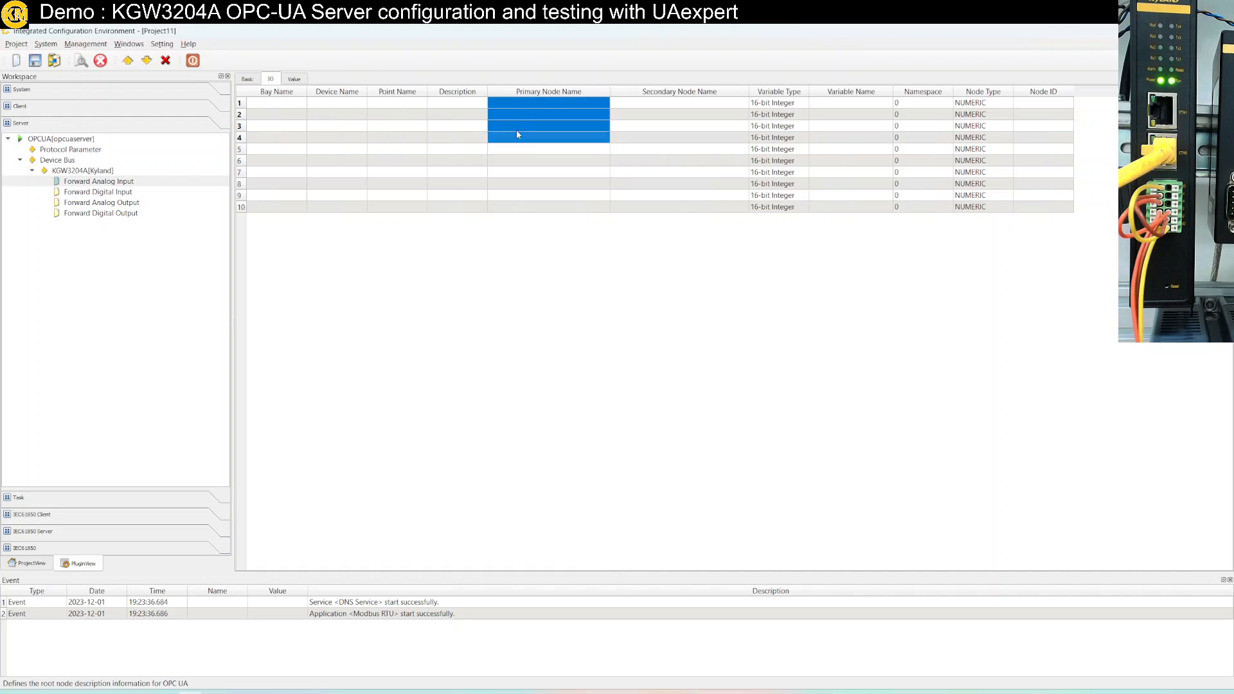
pyautogui.keyDown('shift'); pyautogui.click(518, 145); pyautogui.keyUp('shift')
pyautogui.rightClick(515, 136)
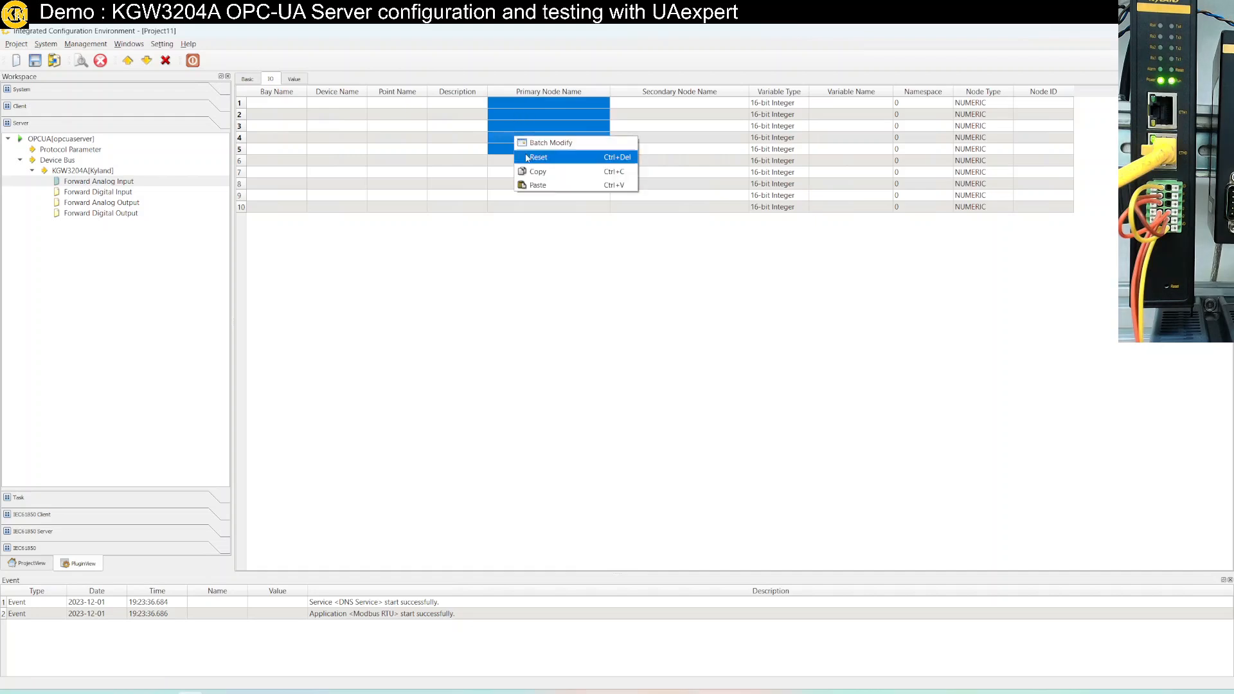
pyautogui.click(541, 143)
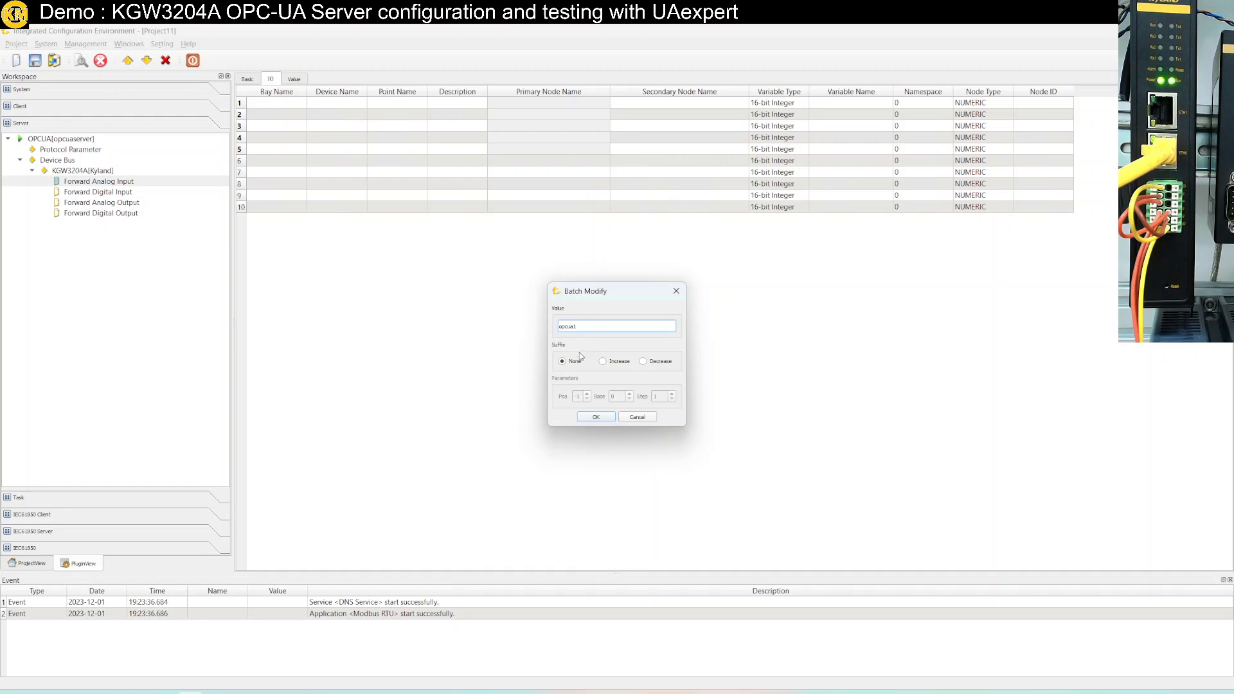
pyautogui.click(590, 418)
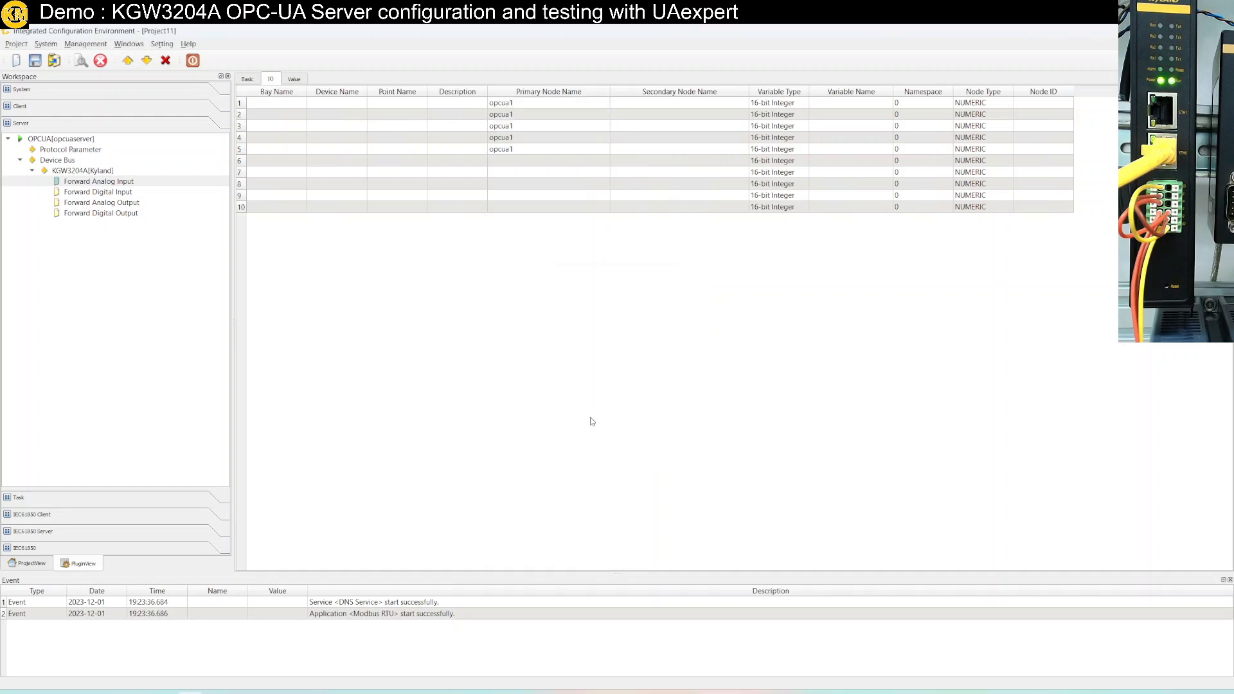
# Batch-modify Primary Node Name to opcua2 for points 6–10
pyautogui.click(525, 162)
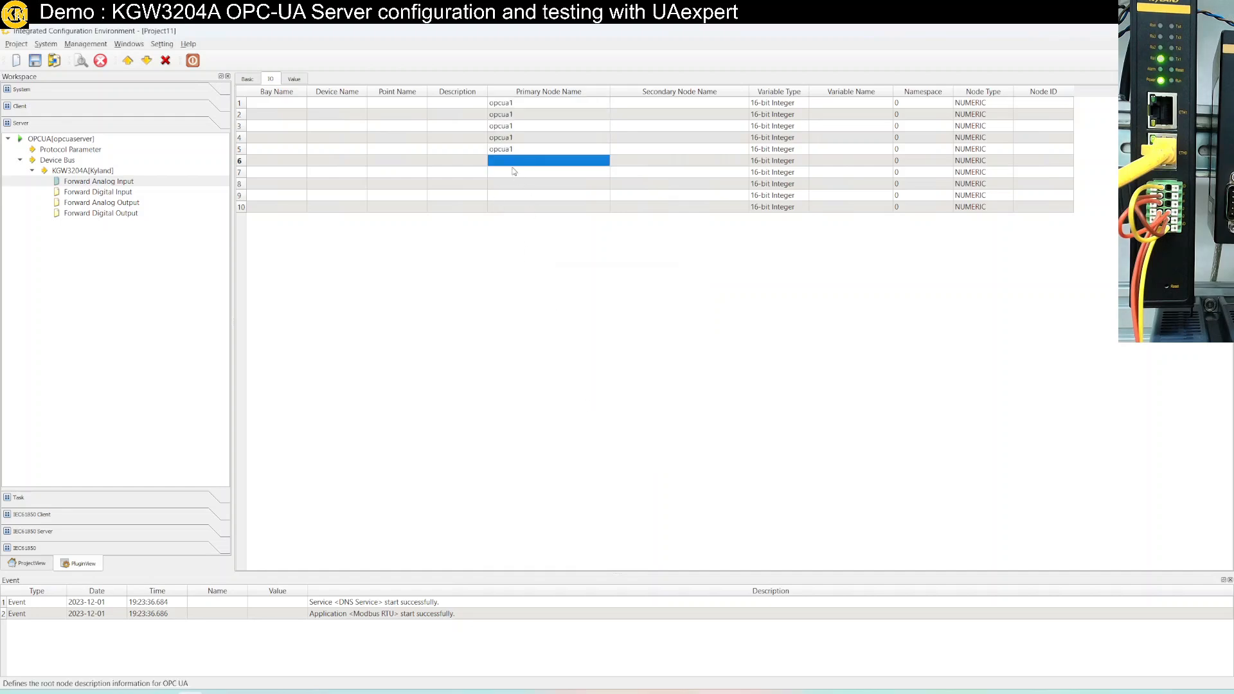
pyautogui.keyDown('shift'); pyautogui.click(514, 208); pyautogui.keyUp('shift')
pyautogui.rightClick(512, 203)
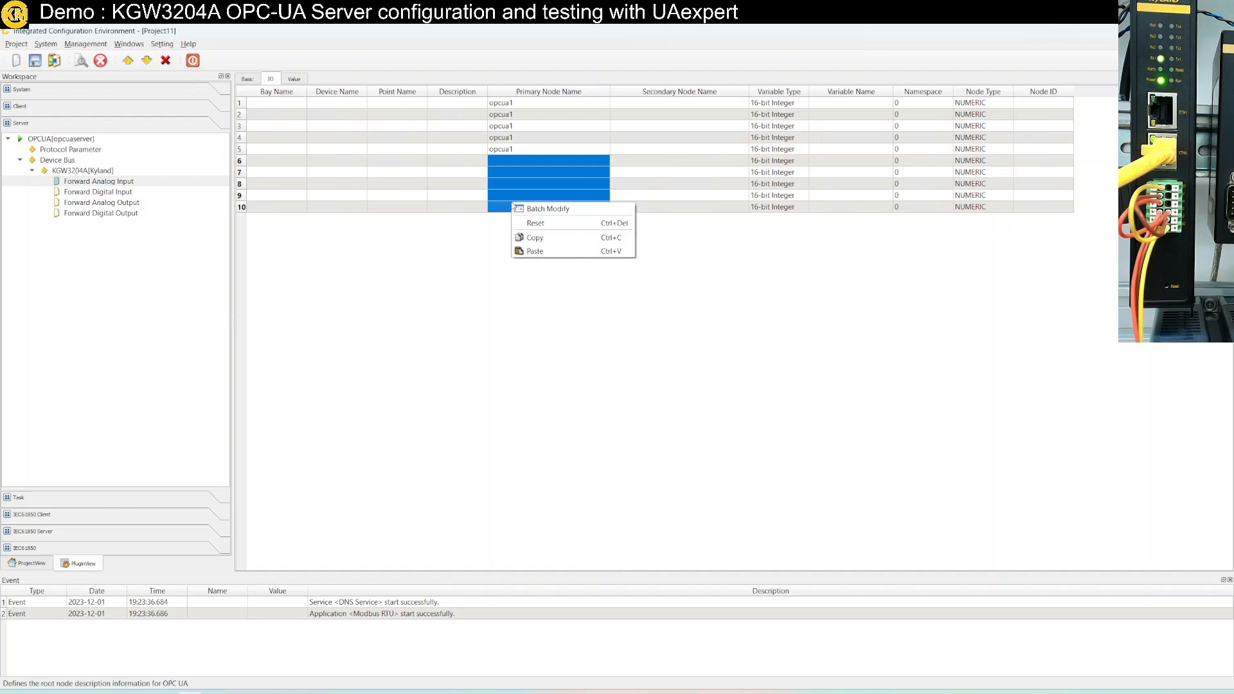
pyautogui.click(549, 210)
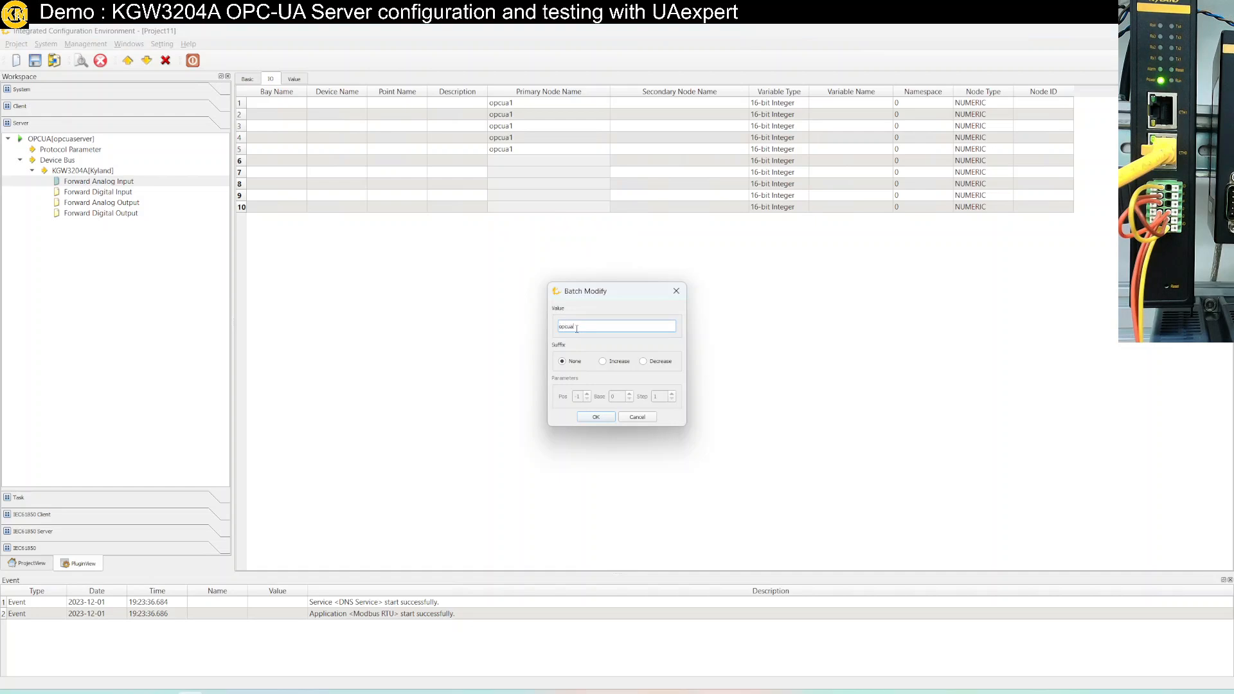
pyautogui.write('opcua2')
pyautogui.press('Return')
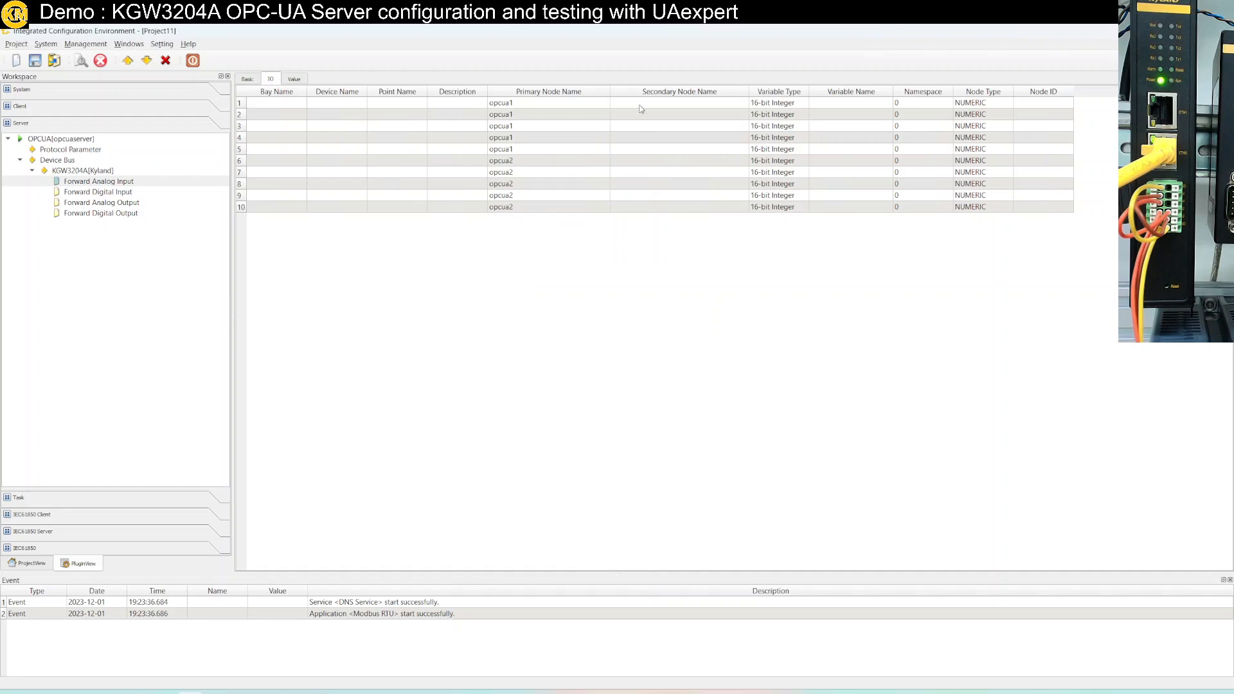
# Batch-set Secondary Node Name to grp1 for points 1–3
pyautogui.moveTo(646, 105); pyautogui.dragTo(646, 122)
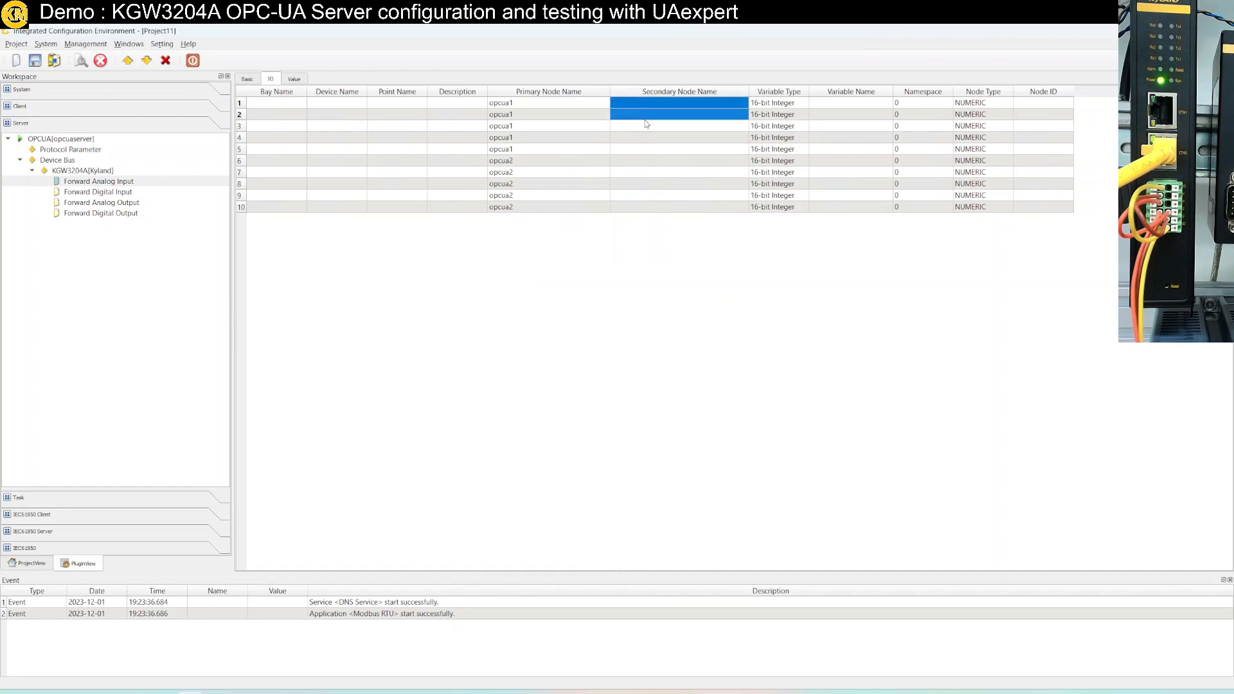
pyautogui.rightClick(644, 122)
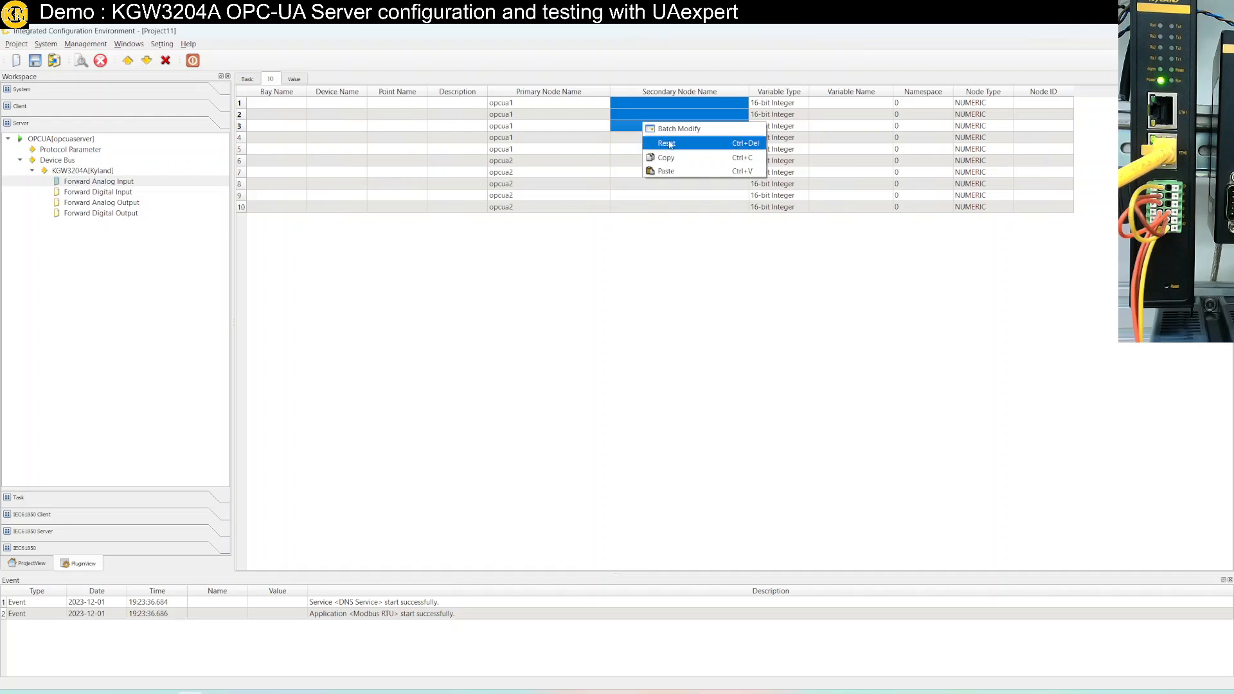
pyautogui.click(674, 130)
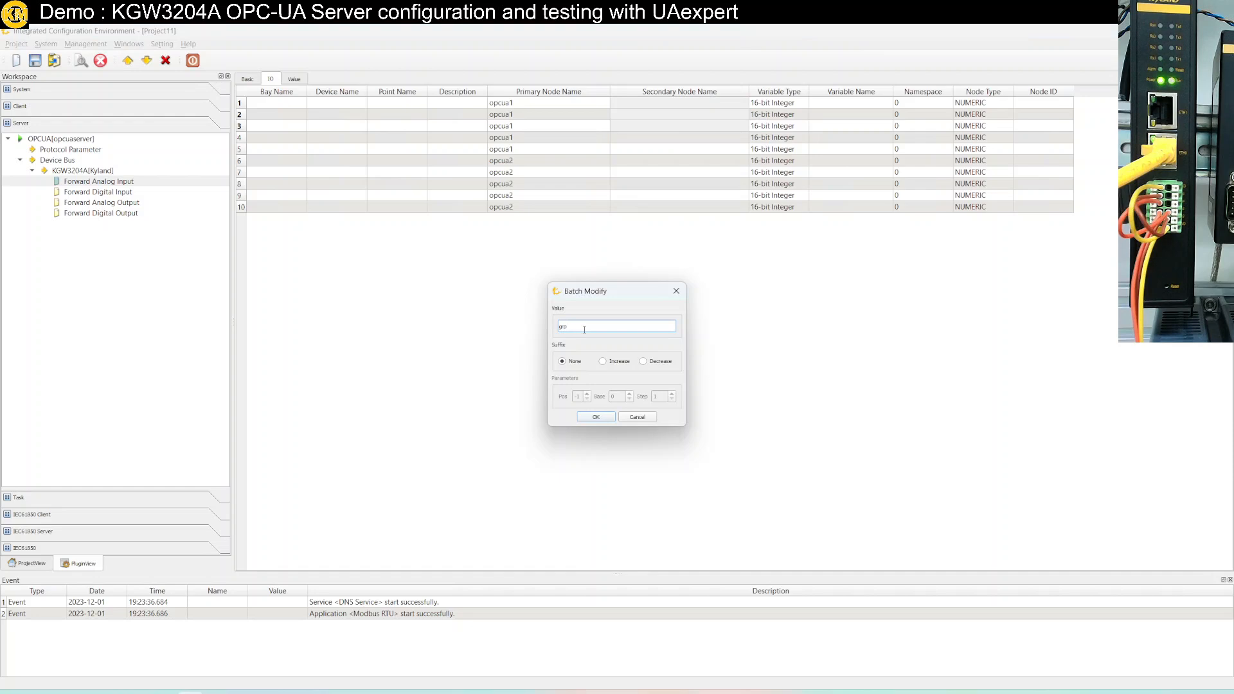
pyautogui.click(605, 418)
# Batch-set Secondary Node Name to grp2 for points 4–5
pyautogui.moveTo(636, 137); pyautogui.dragTo(636, 150)
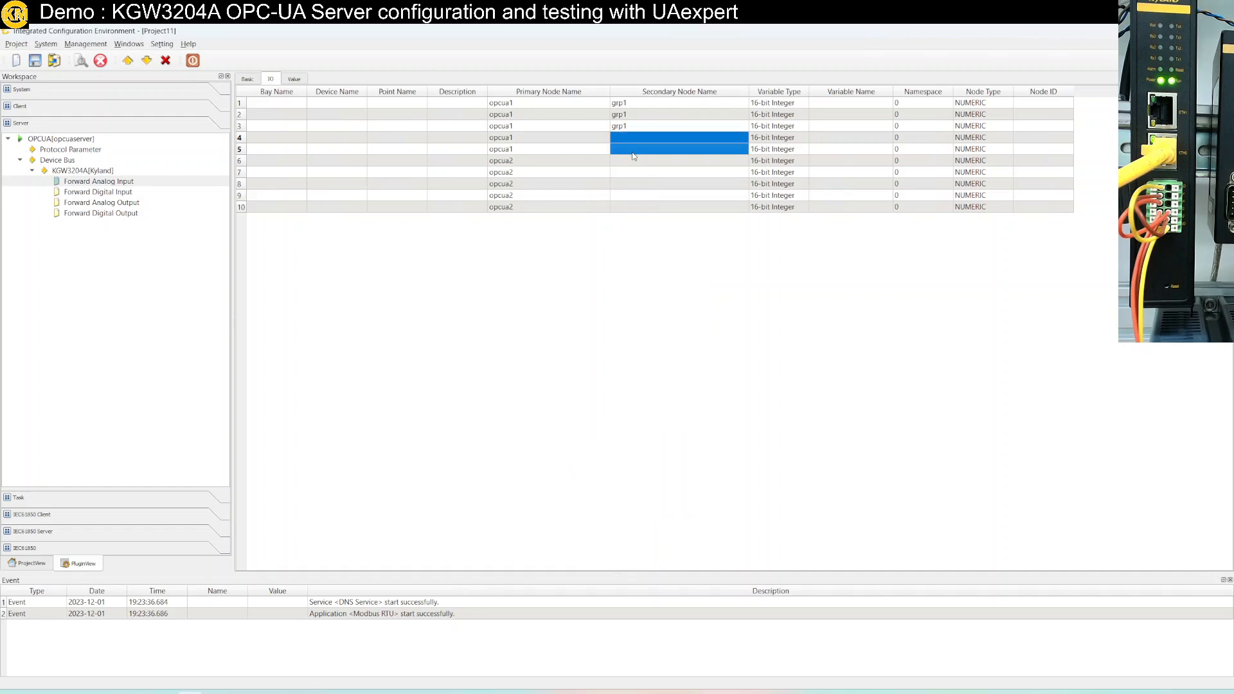
pyautogui.rightClick(638, 153)
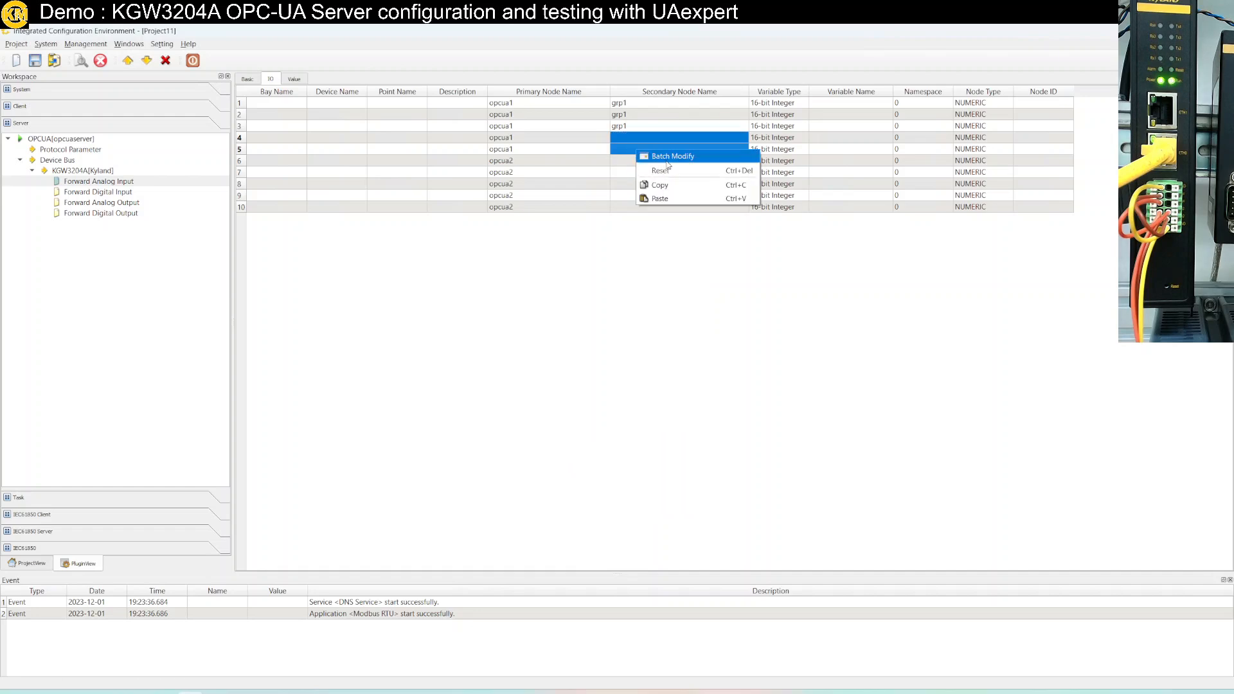
pyautogui.click(669, 157)
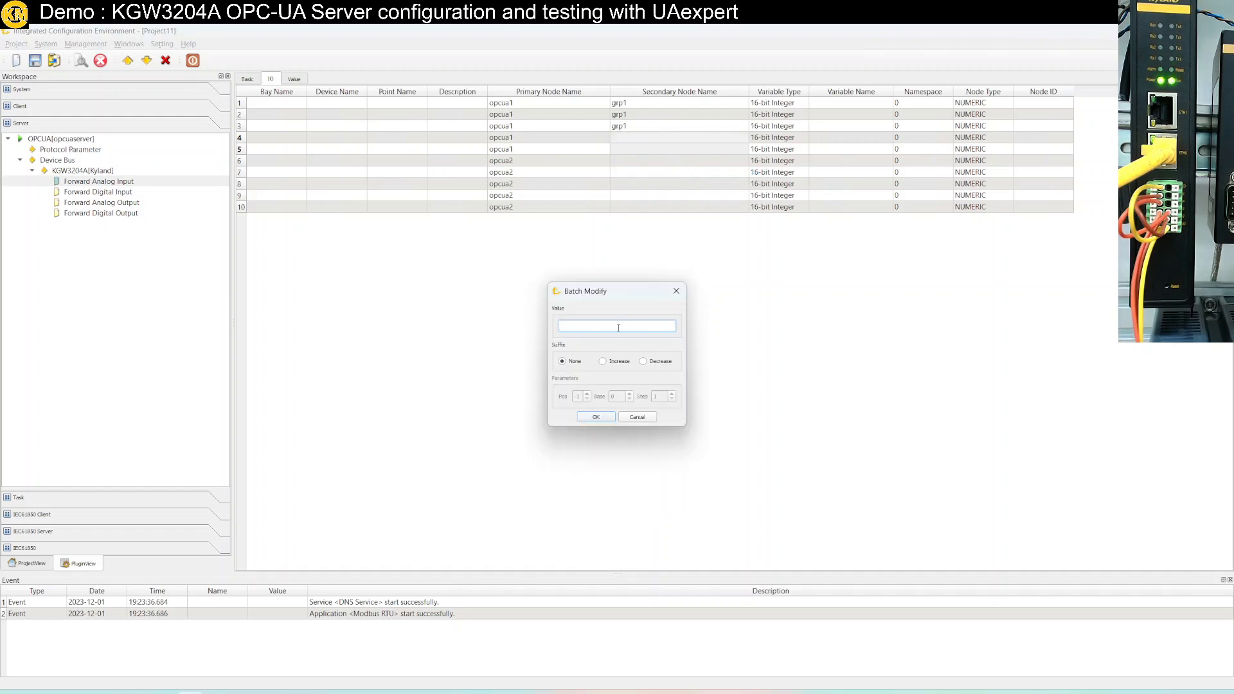
pyautogui.write('grp2')
pyautogui.click(595, 417)
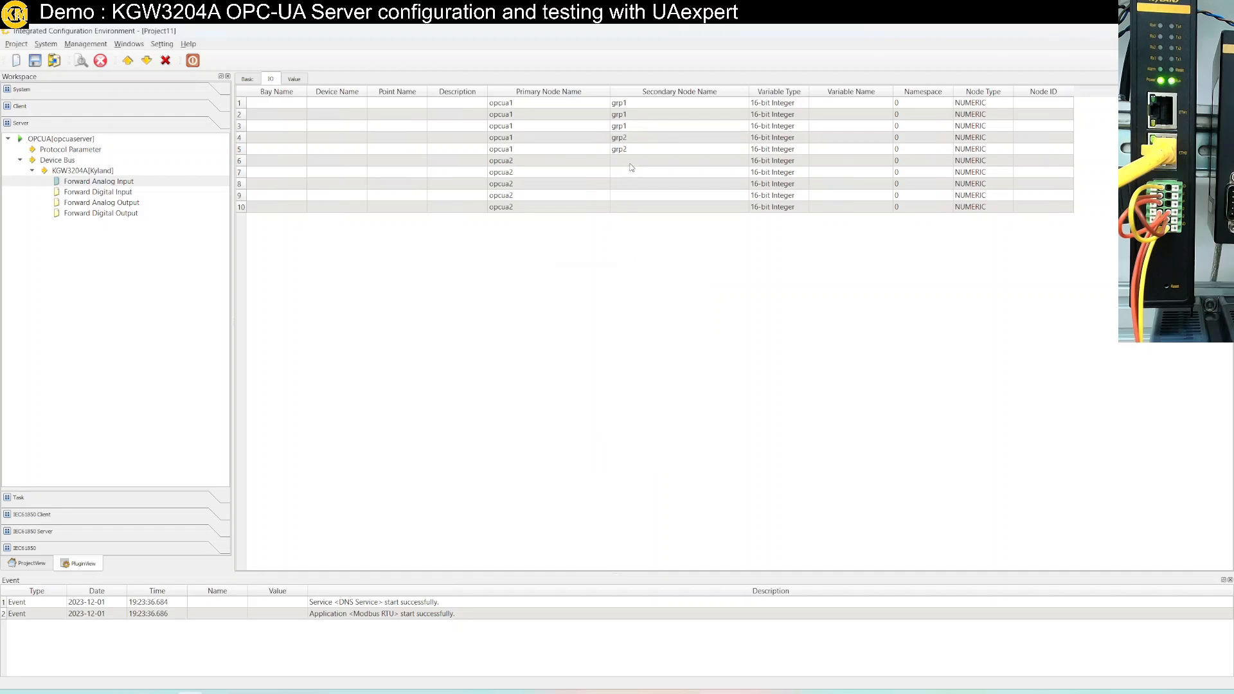
# Batch-set Secondary Node Name to grp3 for points 6–7
pyautogui.moveTo(632, 164); pyautogui.dragTo(634, 180)
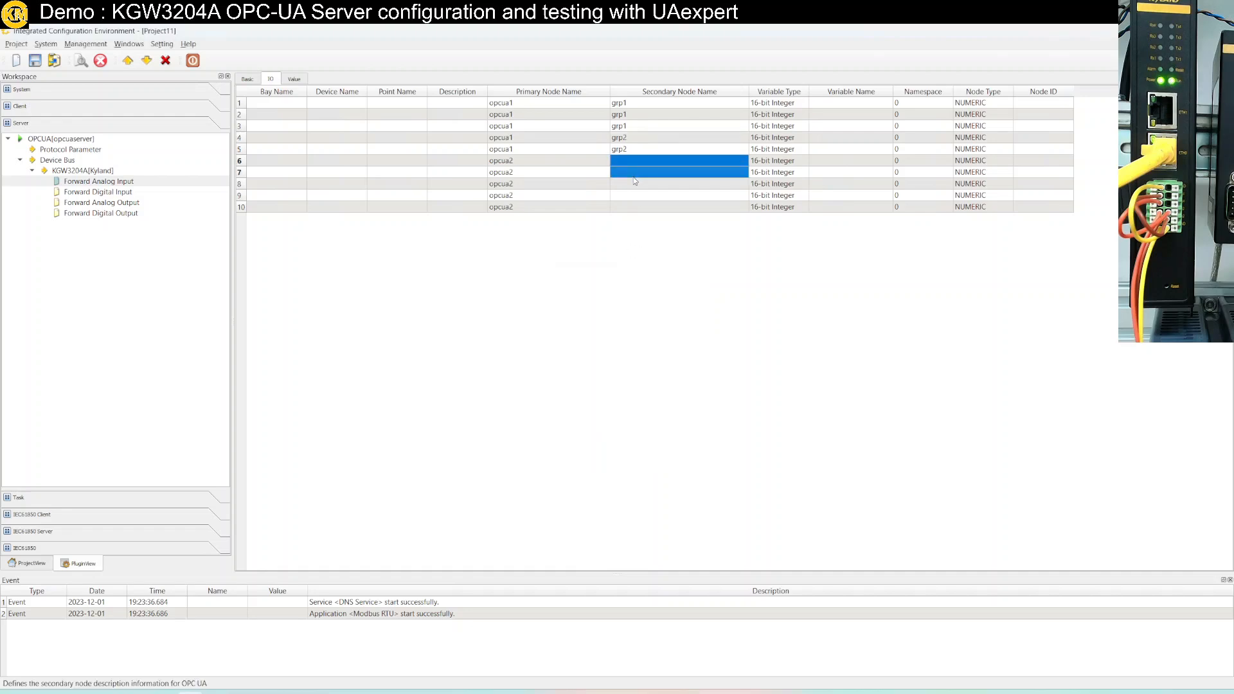
pyautogui.doubleClick(634, 174)
pyautogui.moveTo(633, 162); pyautogui.dragTo(631, 173)
pyautogui.rightClick(632, 175)
pyautogui.click(654, 182)
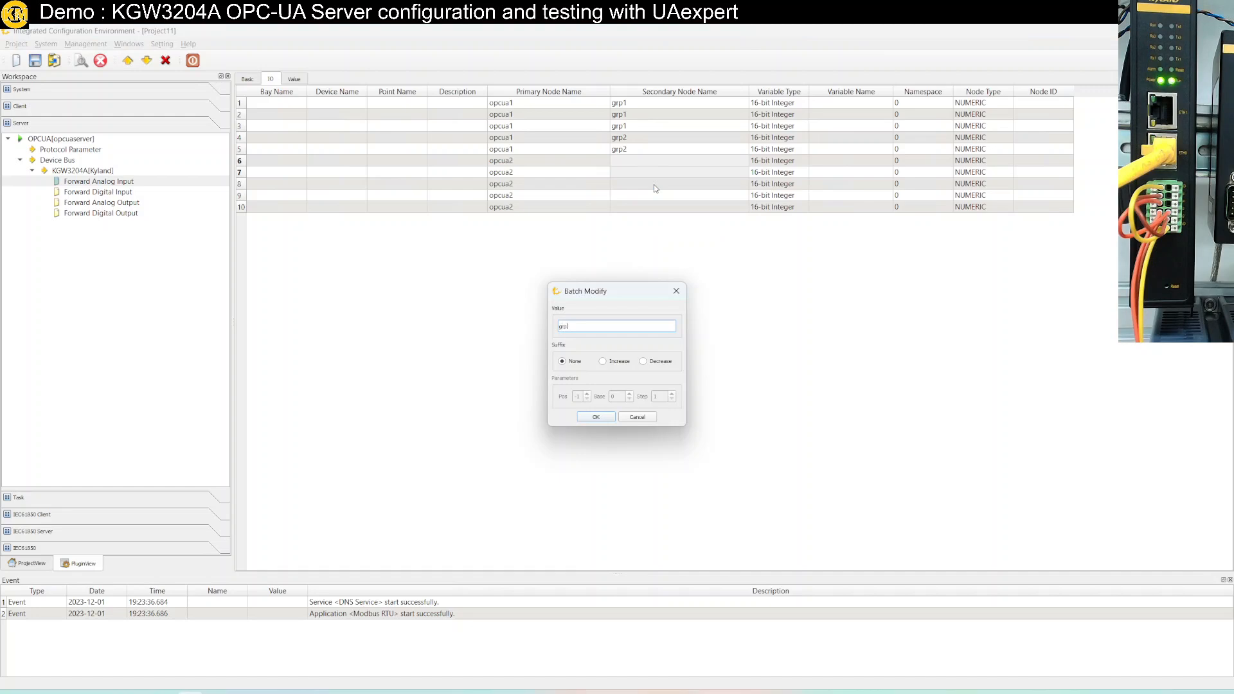
pyautogui.press('Return')
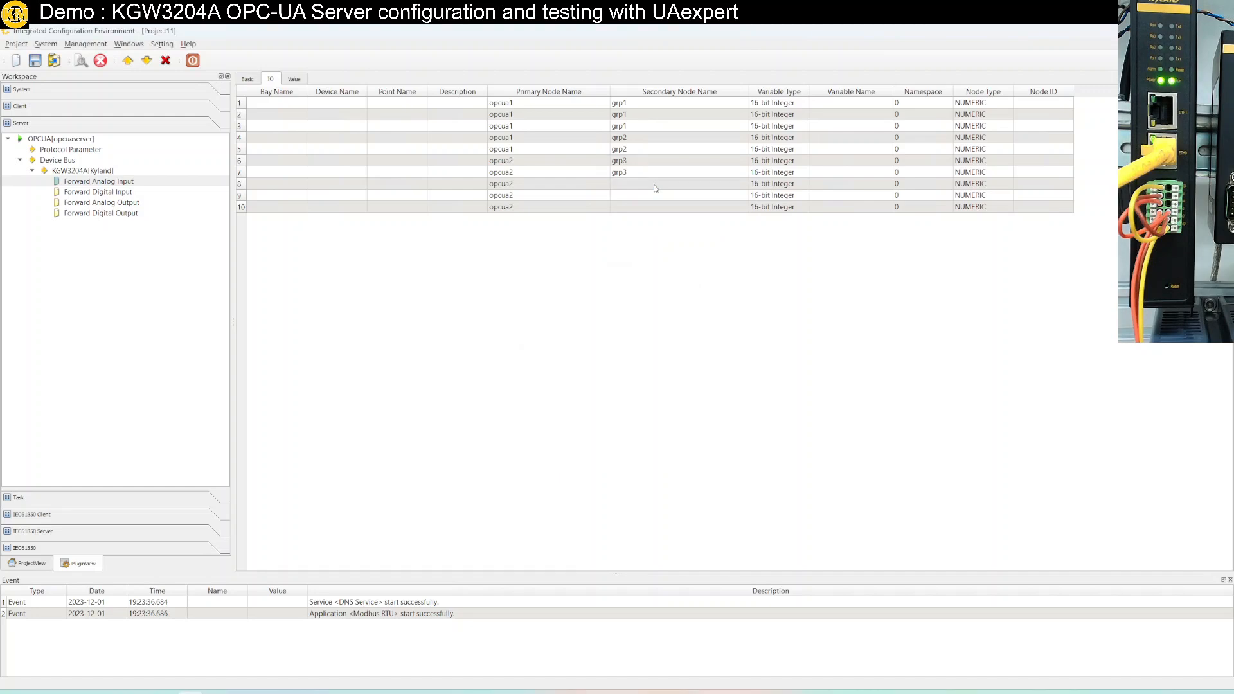
# Batch-set Secondary Node Name to grp4 for points 8–10
pyautogui.click(649, 185)
pyautogui.keyDown('shift'); pyautogui.click(651, 207); pyautogui.keyUp('shift')
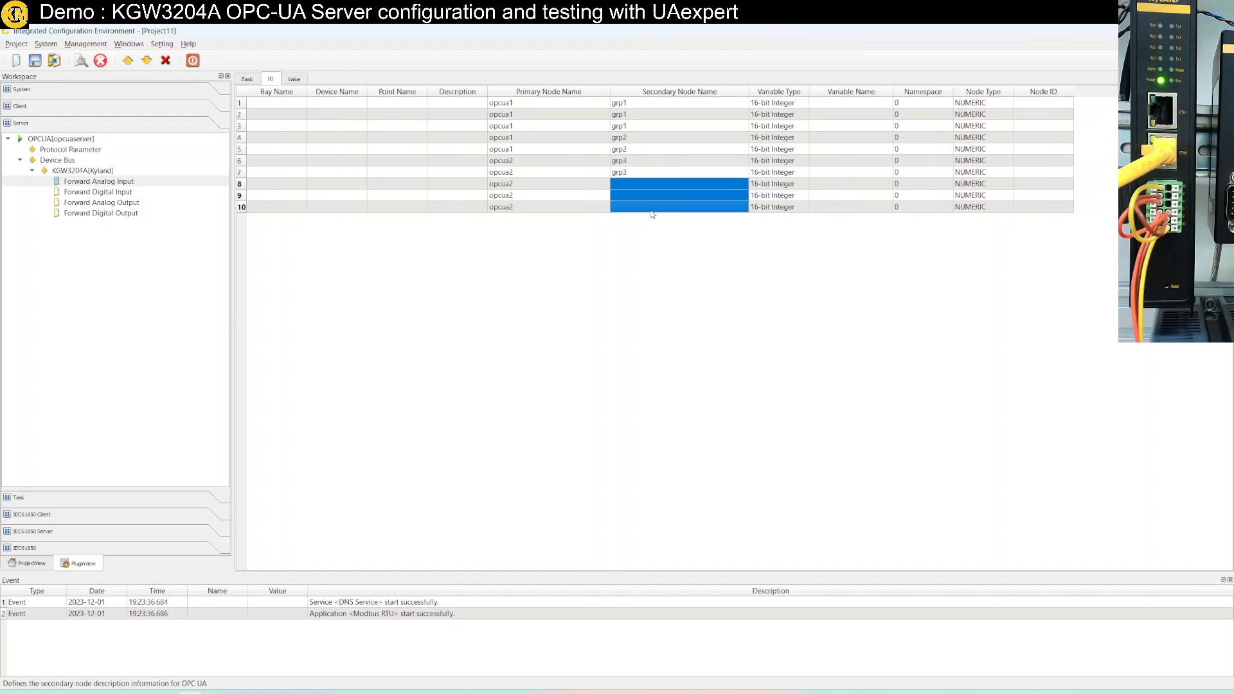
pyautogui.rightClick(651, 209)
pyautogui.click(692, 222)
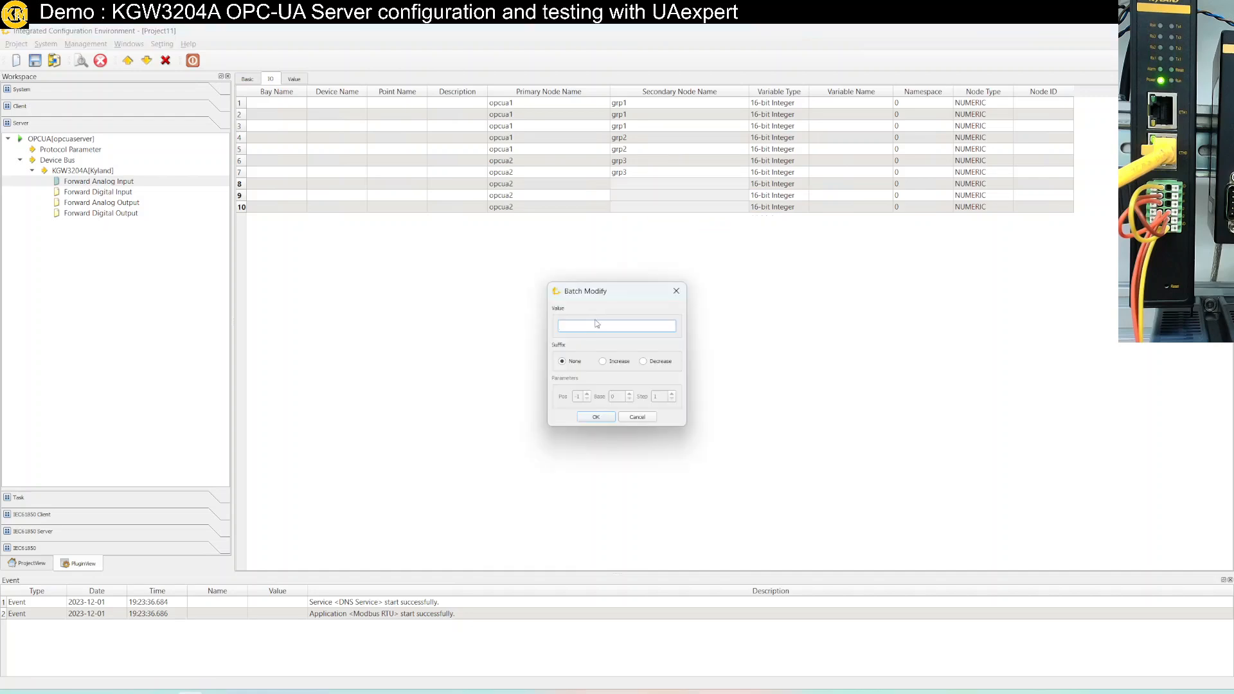
pyautogui.write('grp4')
pyautogui.press('Return')
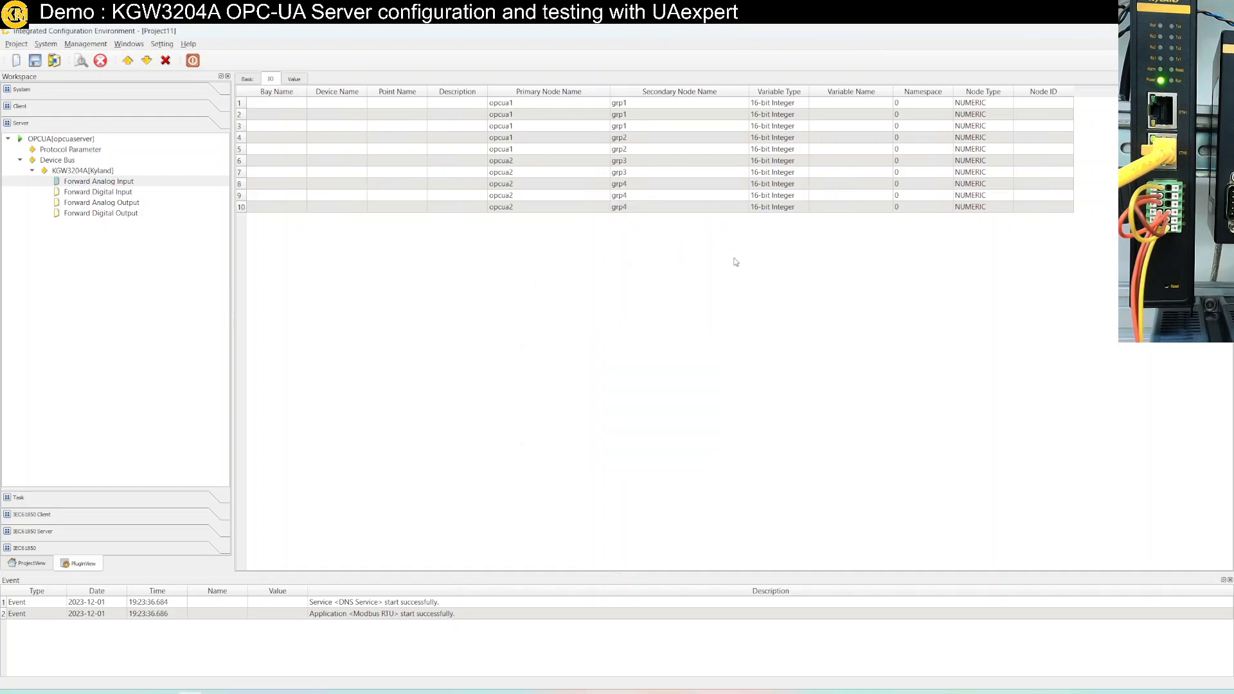
# Batch-rename all ten Variable Names to AI with Increase suffix, giving AI0–AI9
pyautogui.click(831, 101)
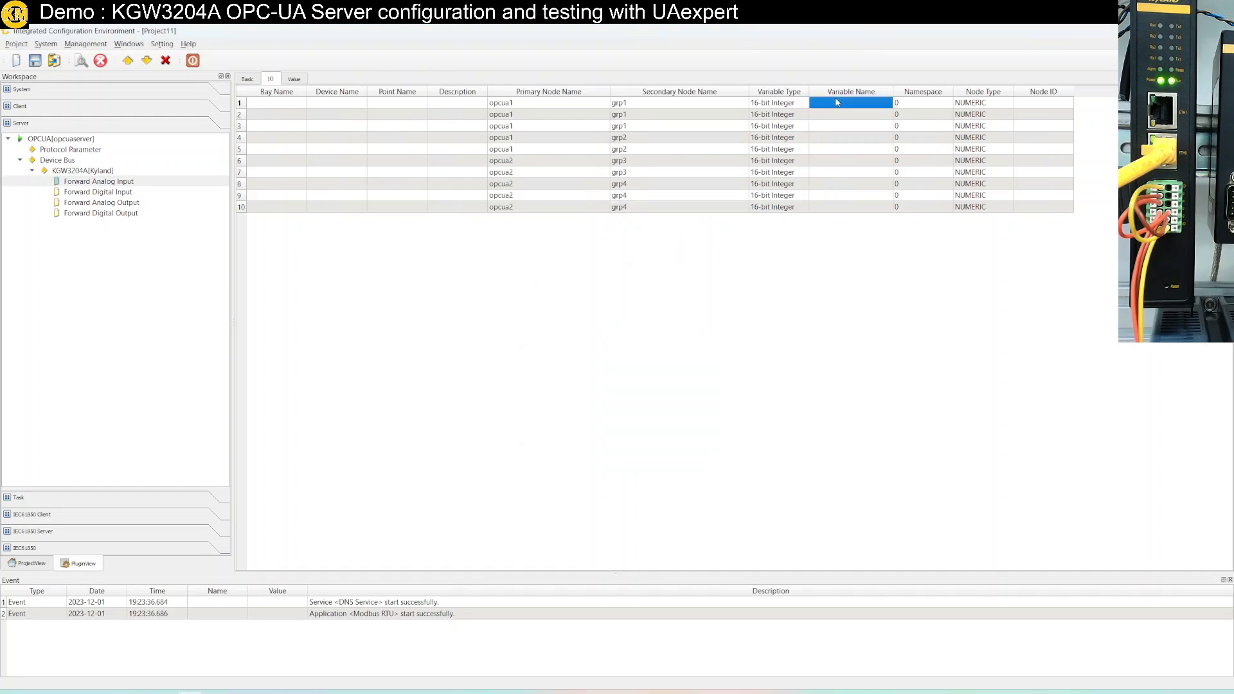
pyautogui.keyDown('shift'); pyautogui.click(840, 211); pyautogui.keyUp('shift')
pyautogui.rightClick(842, 214)
pyautogui.click(852, 218)
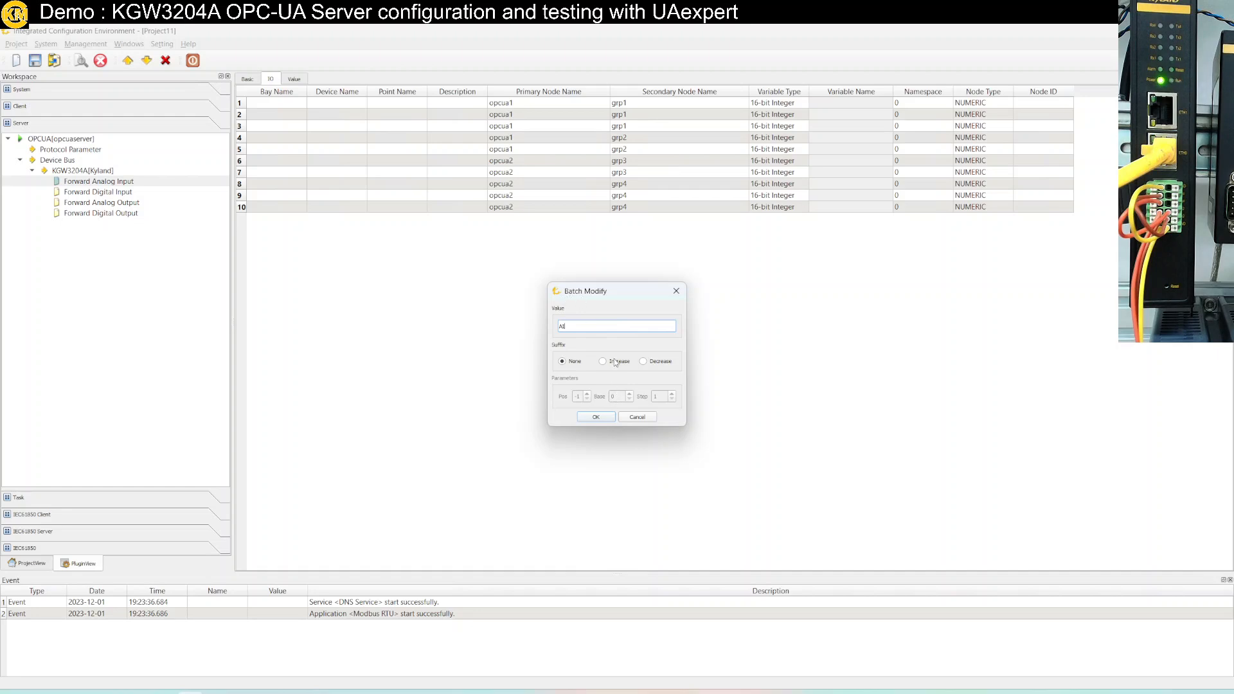
pyautogui.click(616, 362)
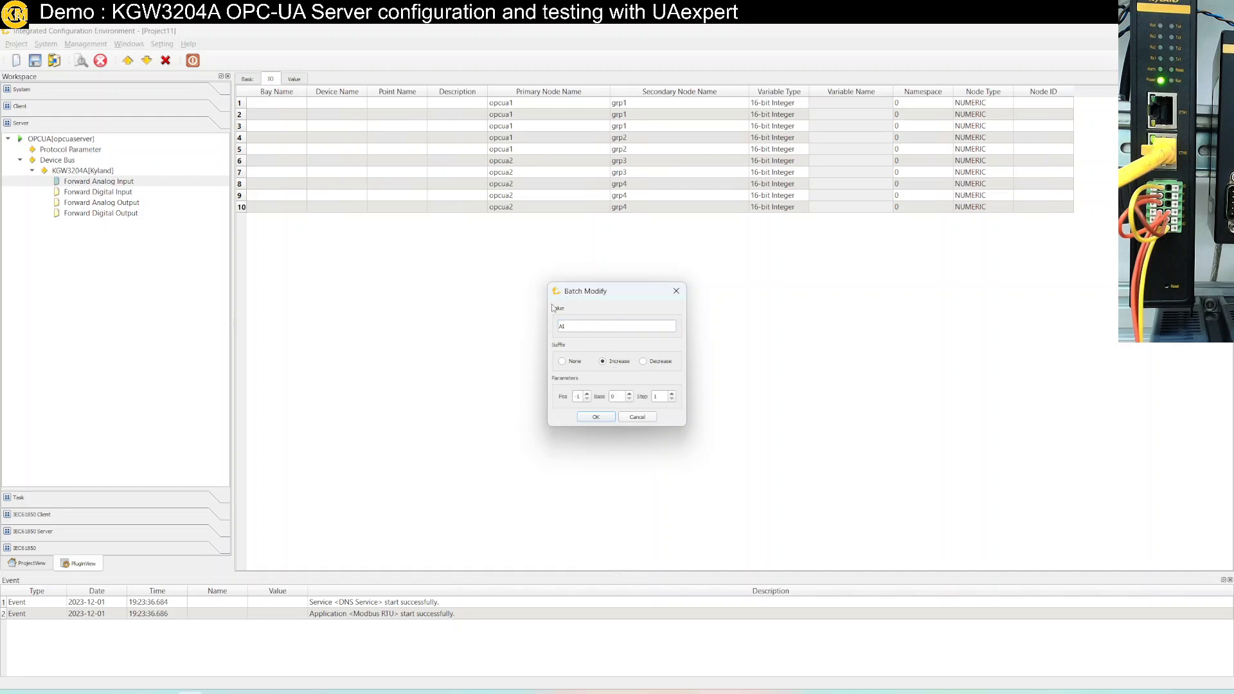
pyautogui.click(608, 418)
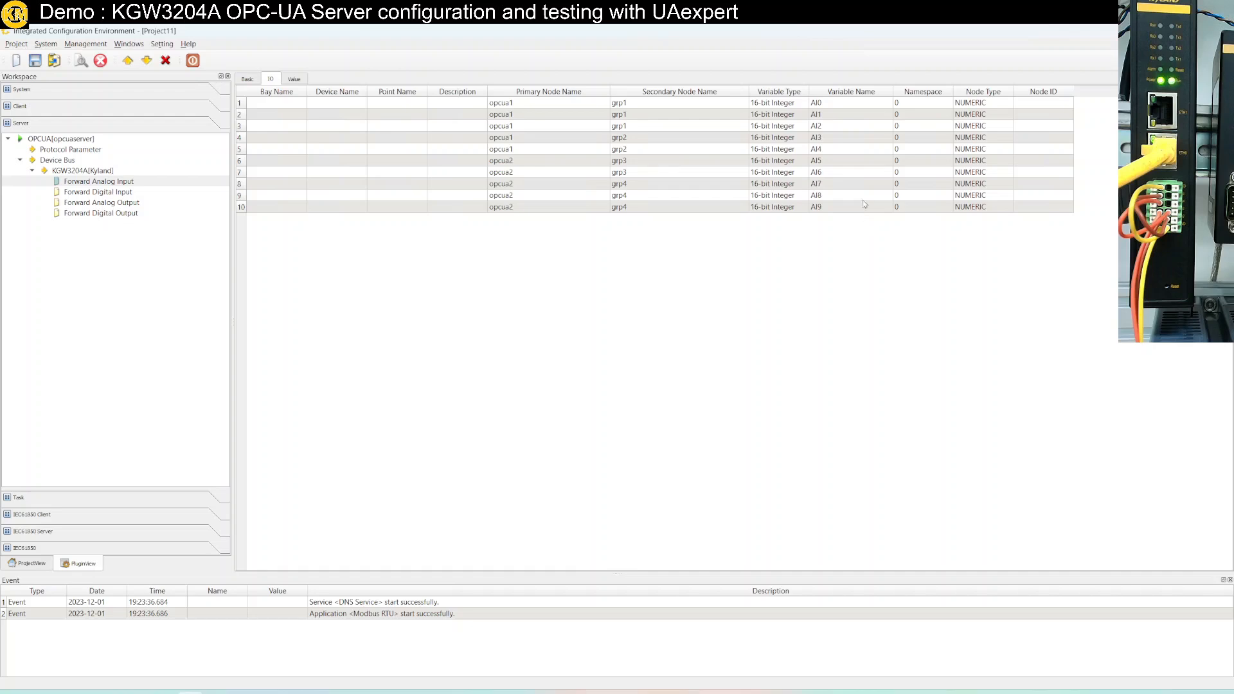
# Batch-set the Namespace of all ten points to 1
pyautogui.click(920, 106)
pyautogui.keyDown('shift'); pyautogui.click(926, 209); pyautogui.keyUp('shift')
pyautogui.rightClick(924, 208)
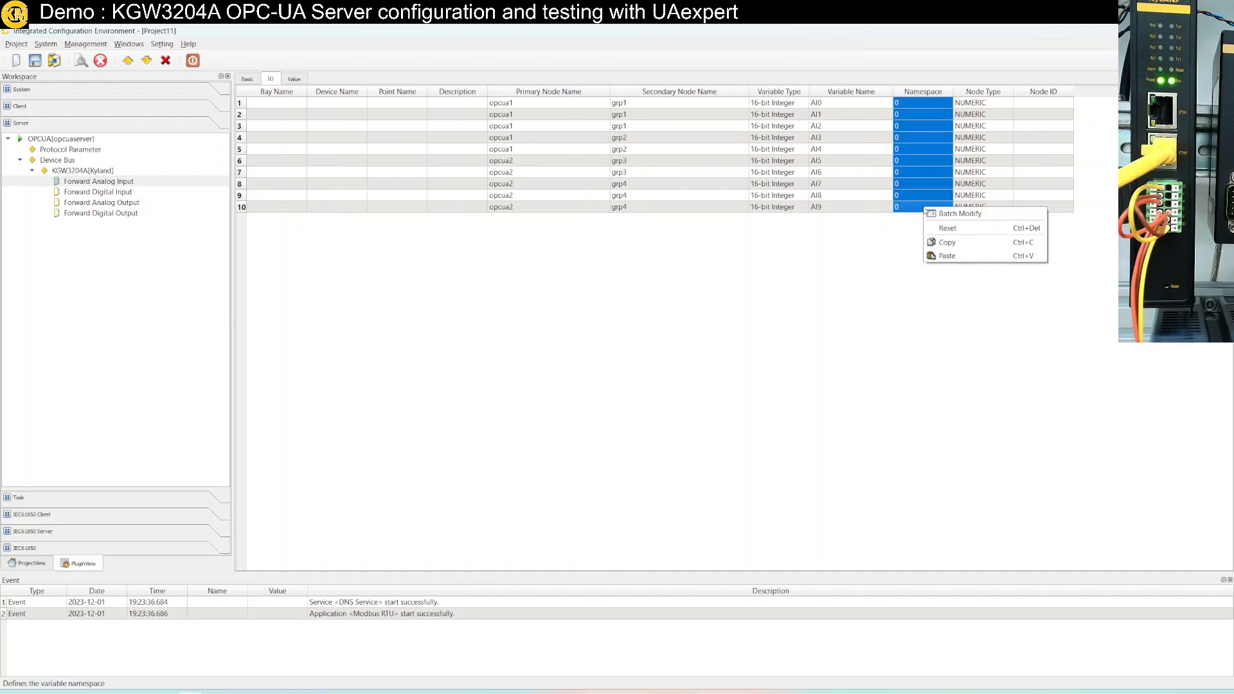
pyautogui.click(950, 219)
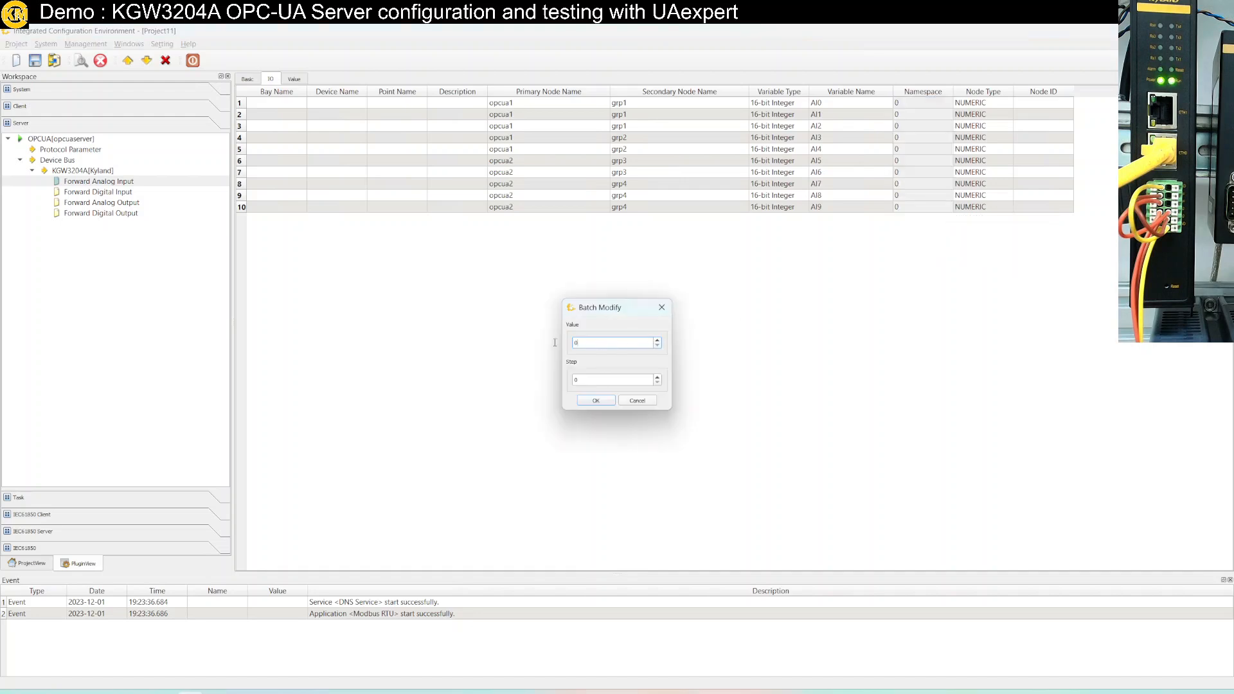
pyautogui.write('1')
pyautogui.click(595, 403)
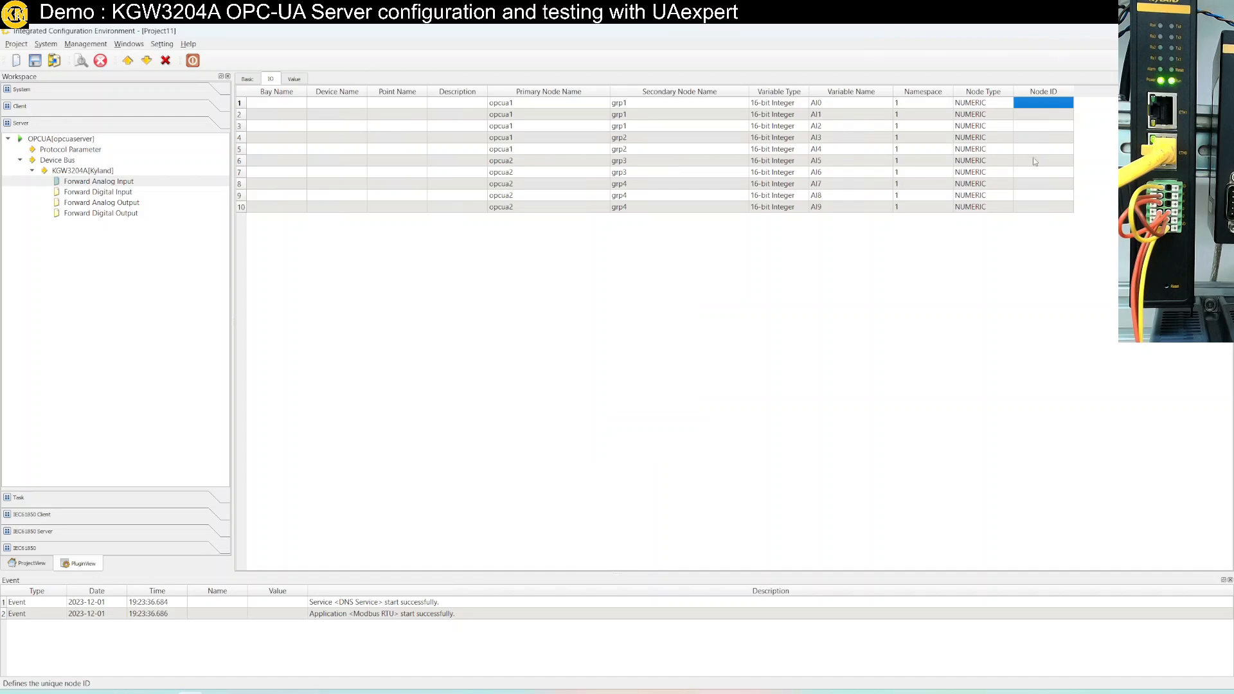
# Batch-set Node IDs from base 25 with Increase suffix, yielding 250000–250009
pyautogui.click(1031, 207)
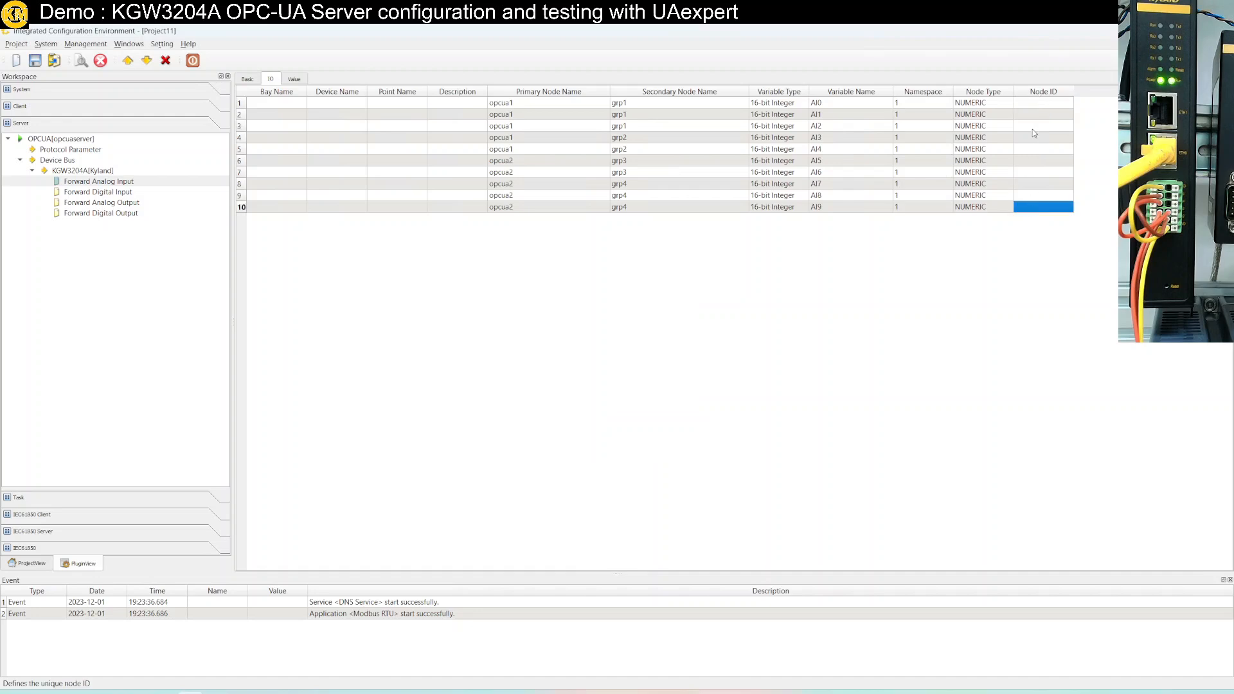
pyautogui.click(1040, 104)
pyautogui.keyDown('shift'); pyautogui.click(1043, 208); pyautogui.keyUp('shift')
pyautogui.rightClick(1043, 209)
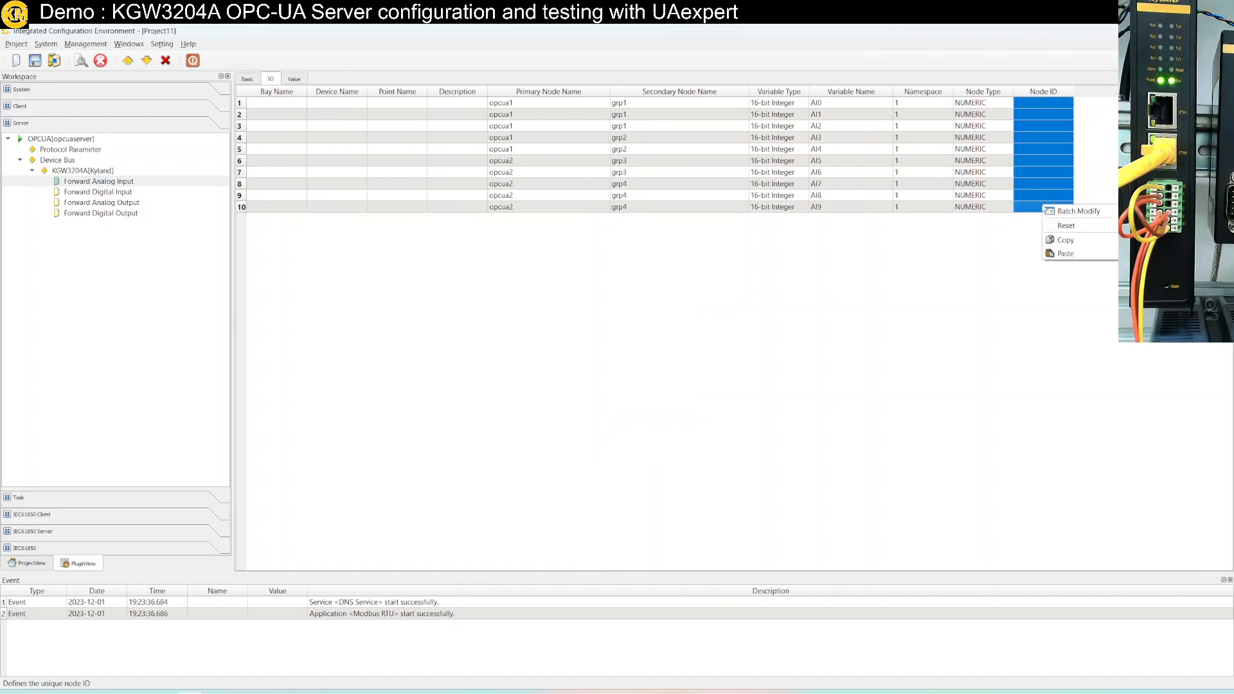
pyautogui.click(1077, 211)
pyautogui.write('25000')
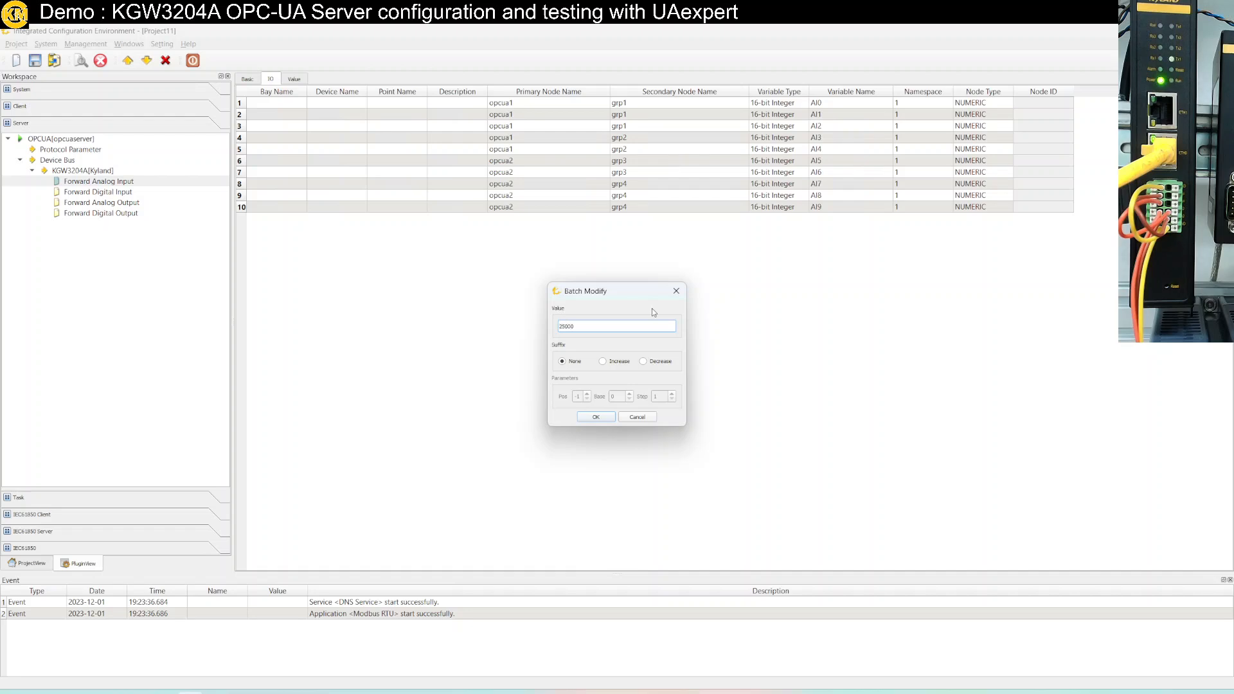
pyautogui.click(618, 361)
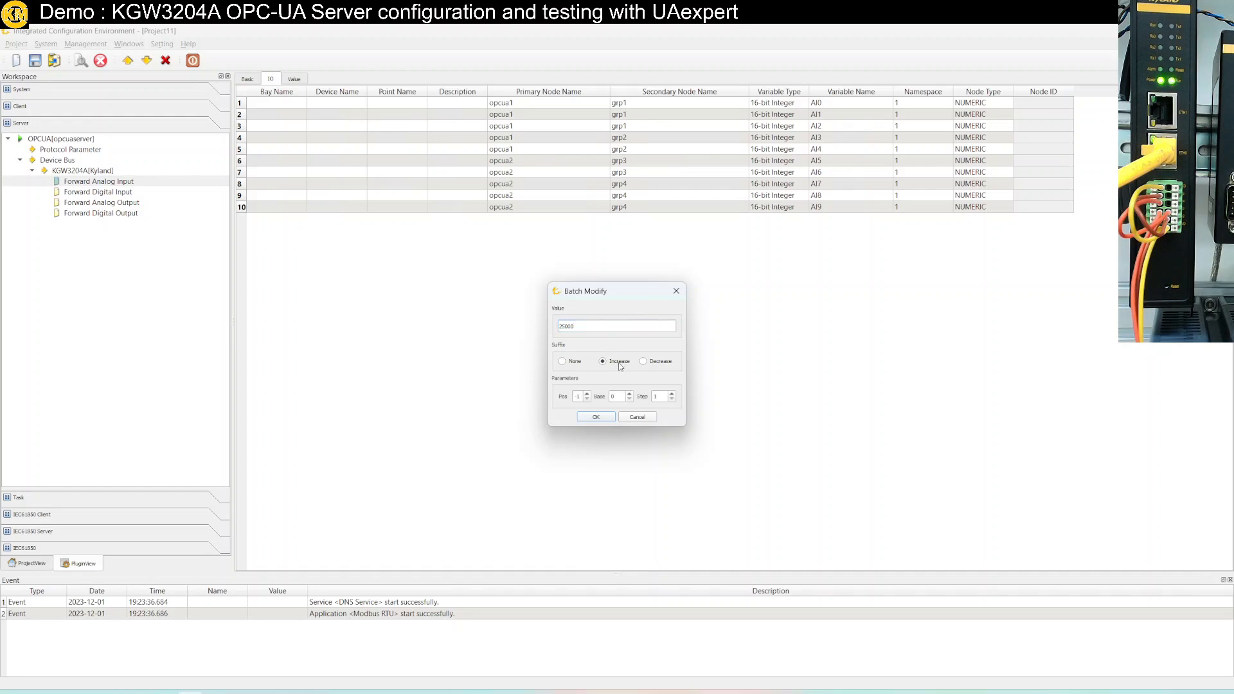
pyautogui.click(605, 418)
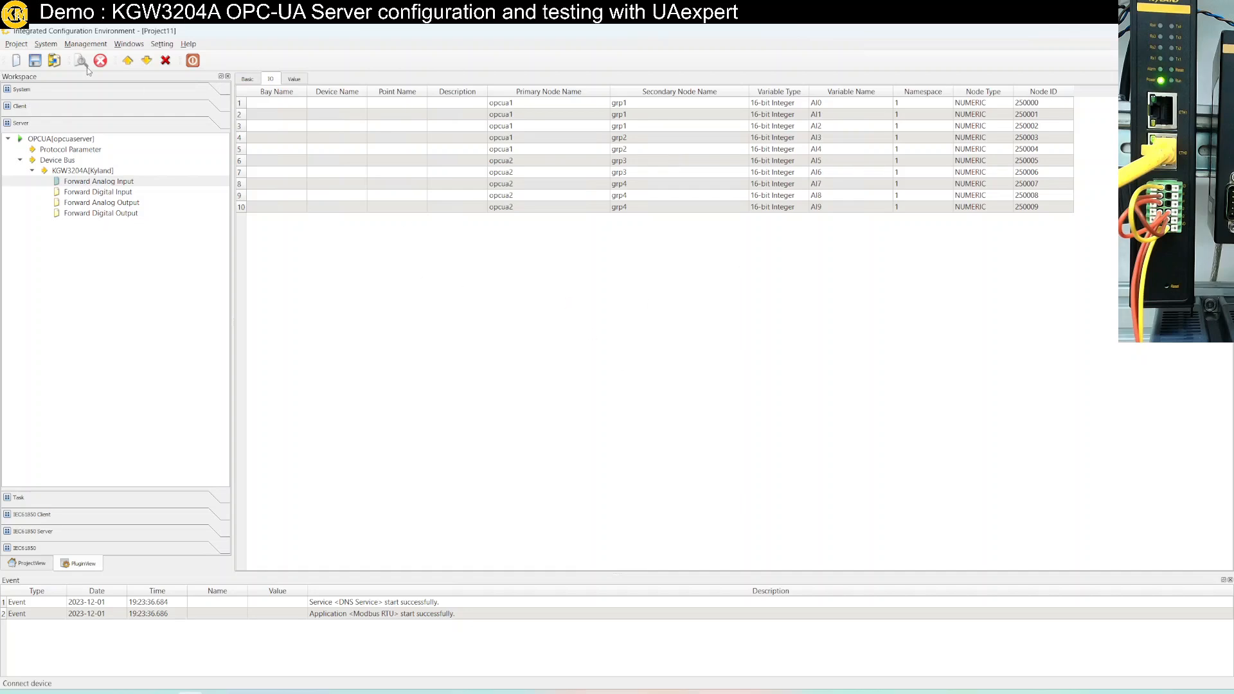
# Save Project11 and download it to the gateway, replacing the old folder and rebooting
pyautogui.click(34, 69)
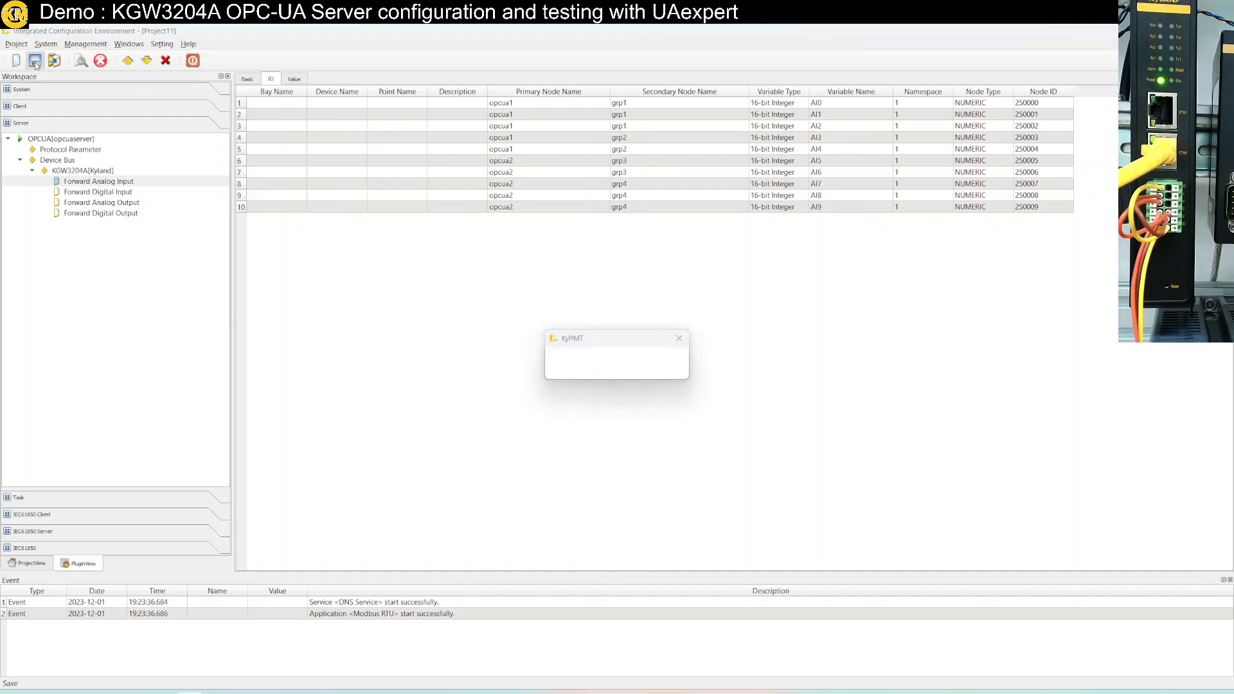
pyautogui.click(147, 63)
pyautogui.click(537, 313)
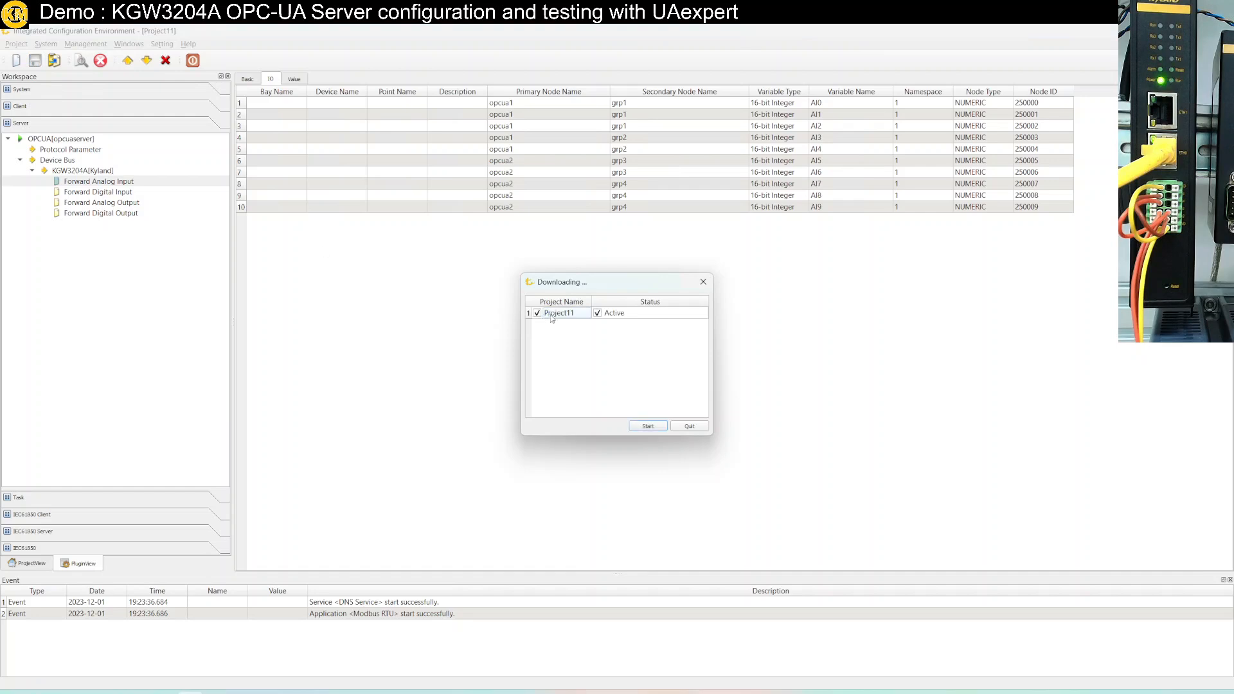
pyautogui.click(648, 427)
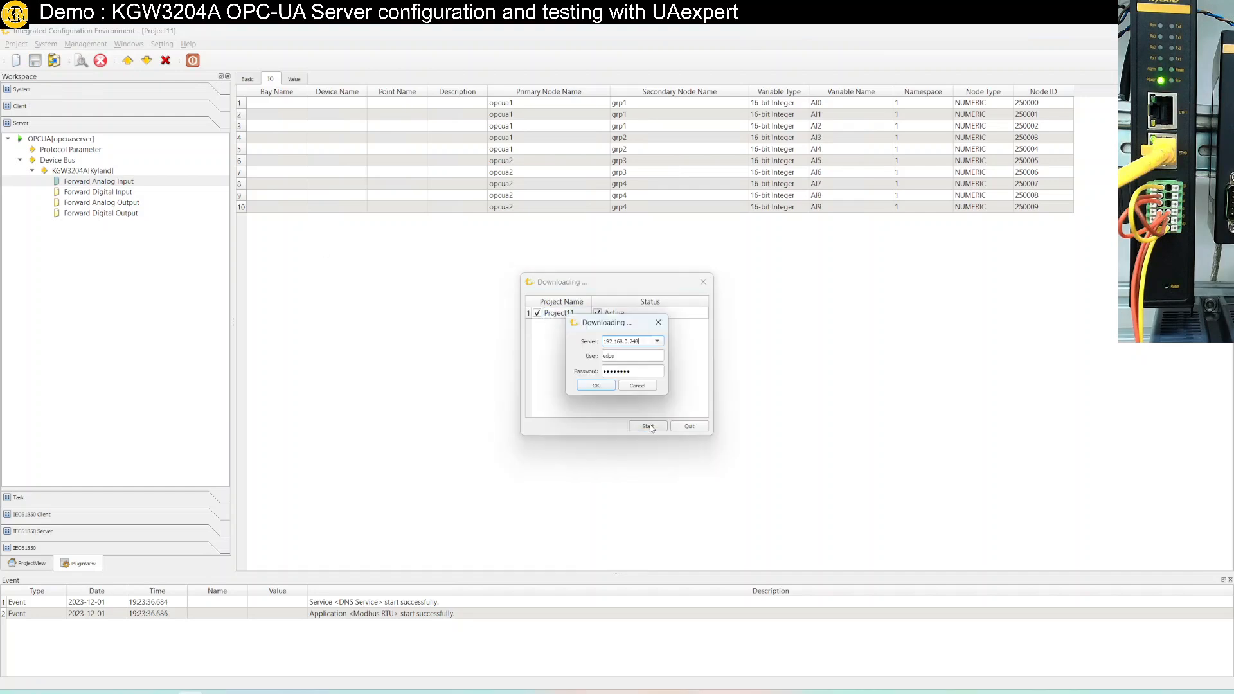
pyautogui.click(597, 385)
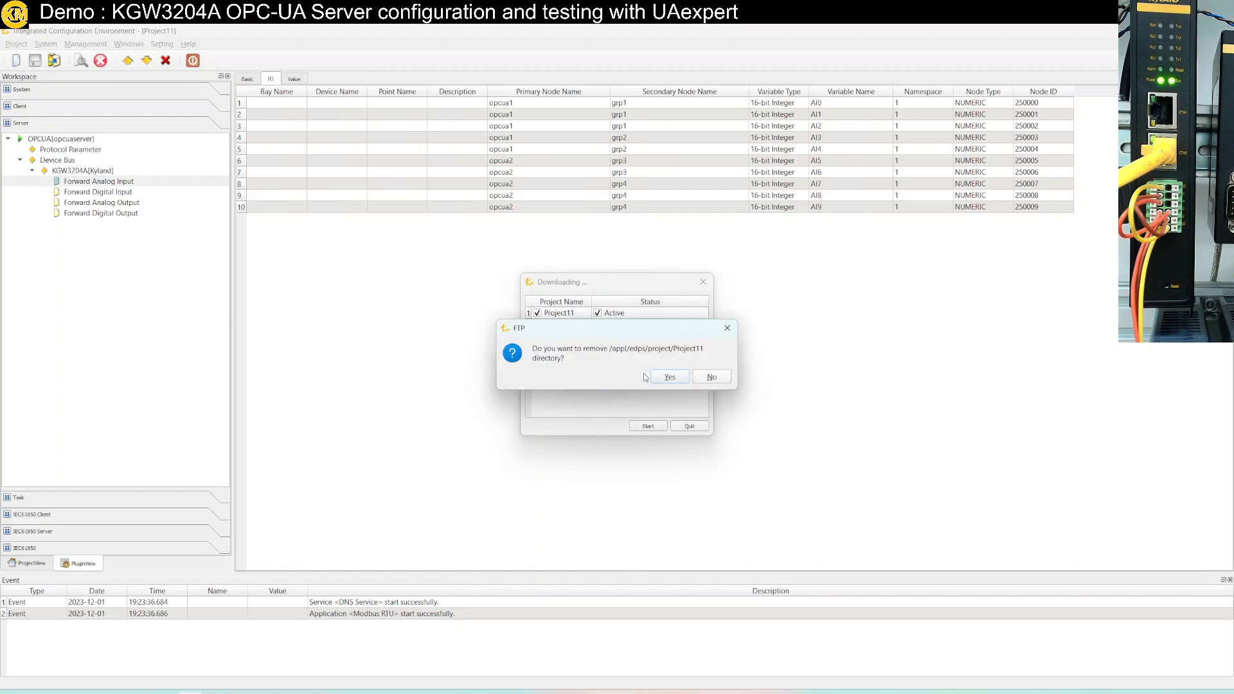
pyautogui.click(668, 378)
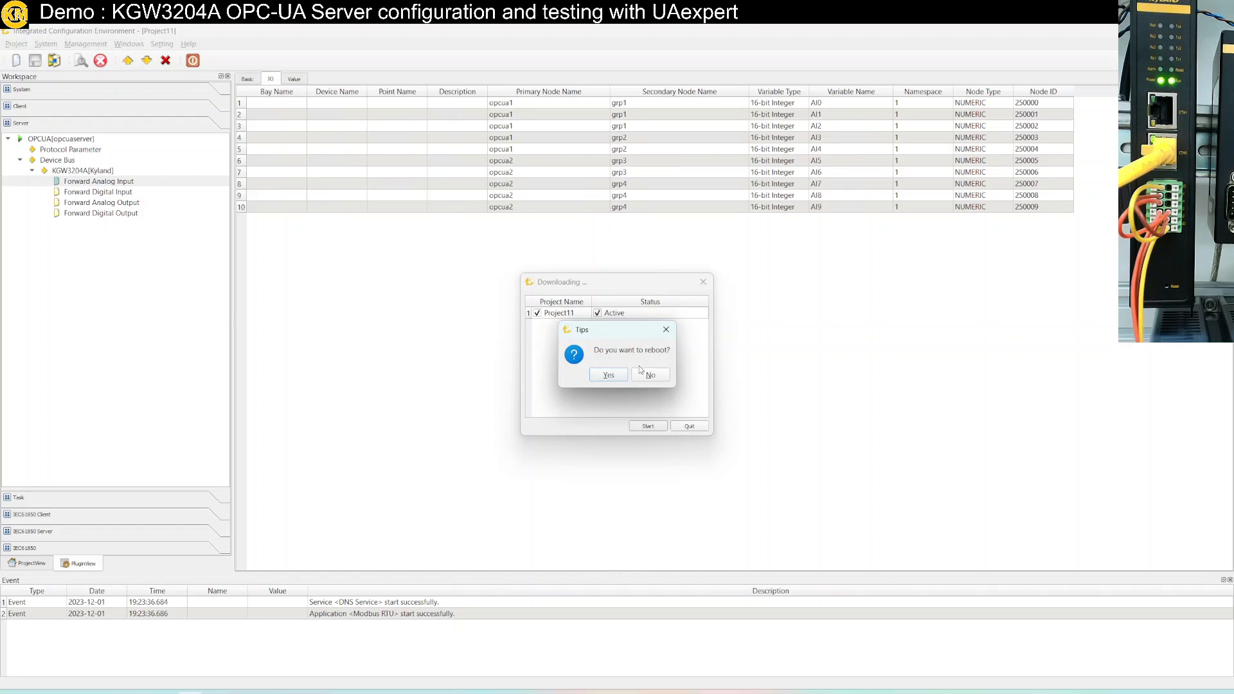
pyautogui.click(608, 375)
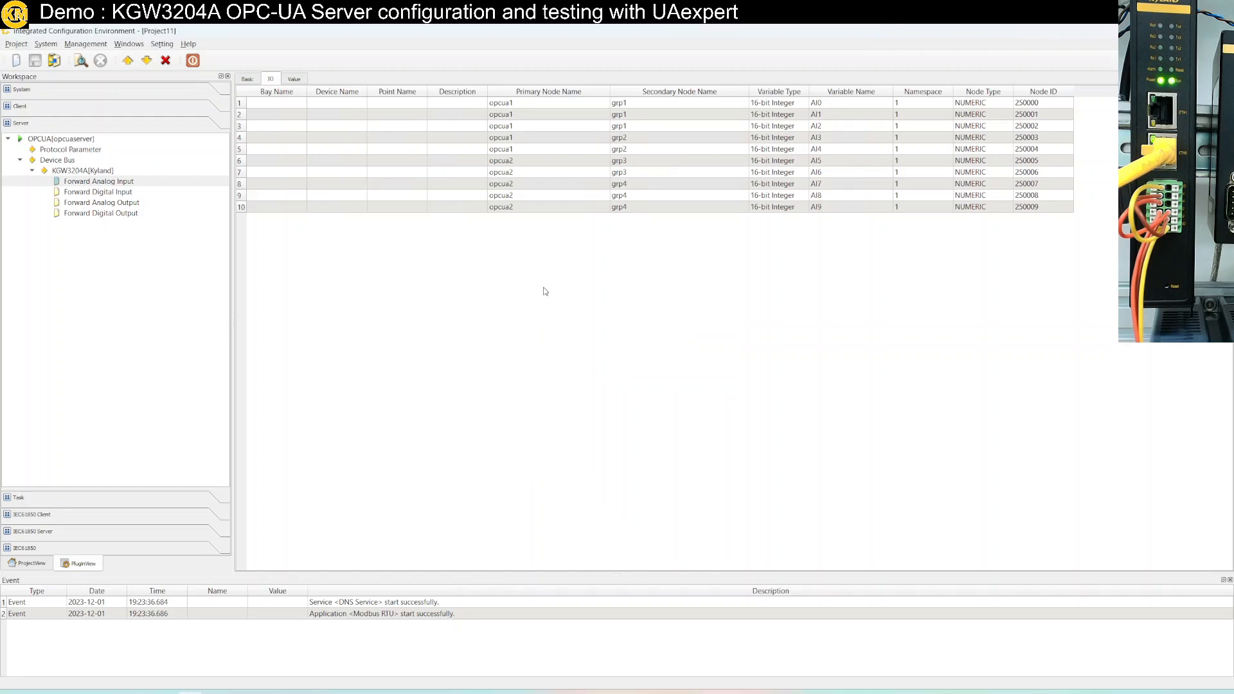
pyautogui.click(82, 63)
pyautogui.click(584, 386)
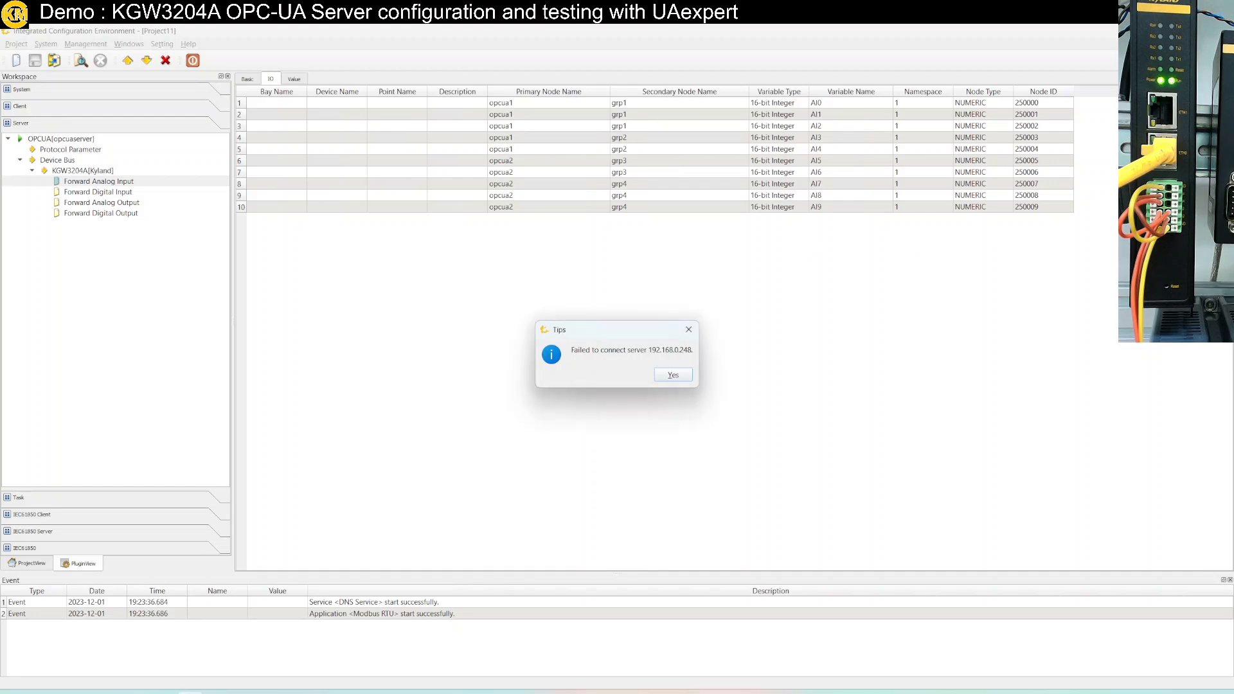
pyautogui.click(673, 374)
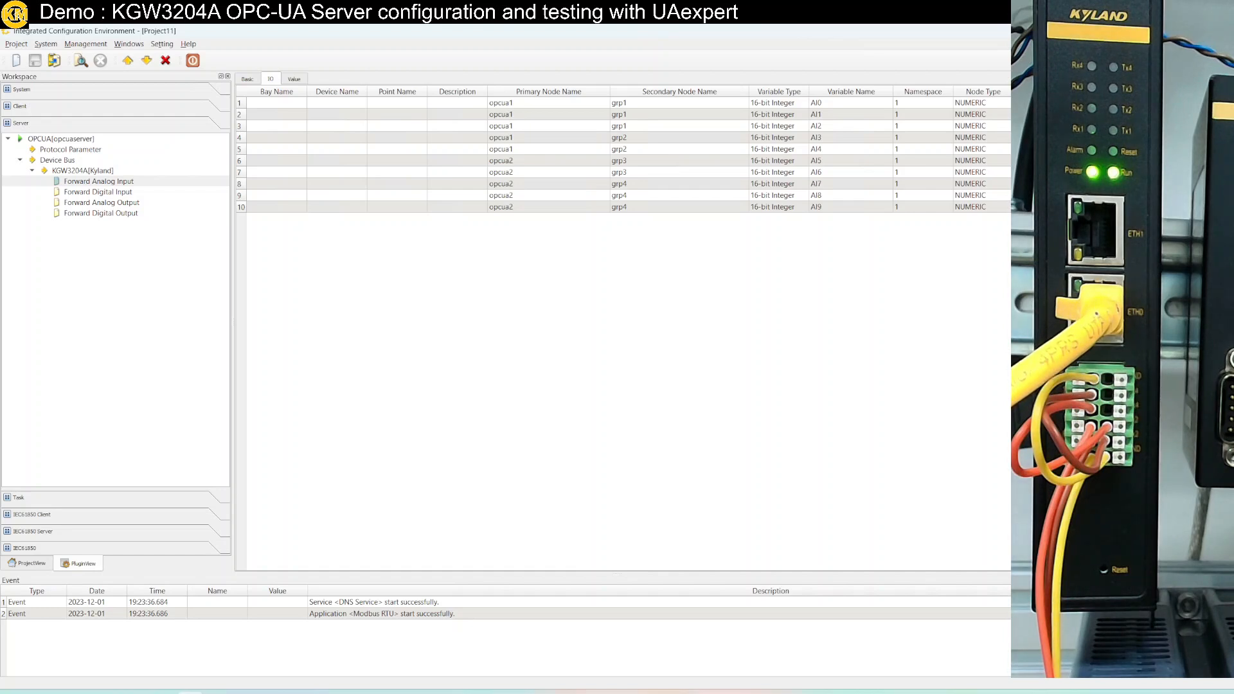
pyautogui.click(163, 693)
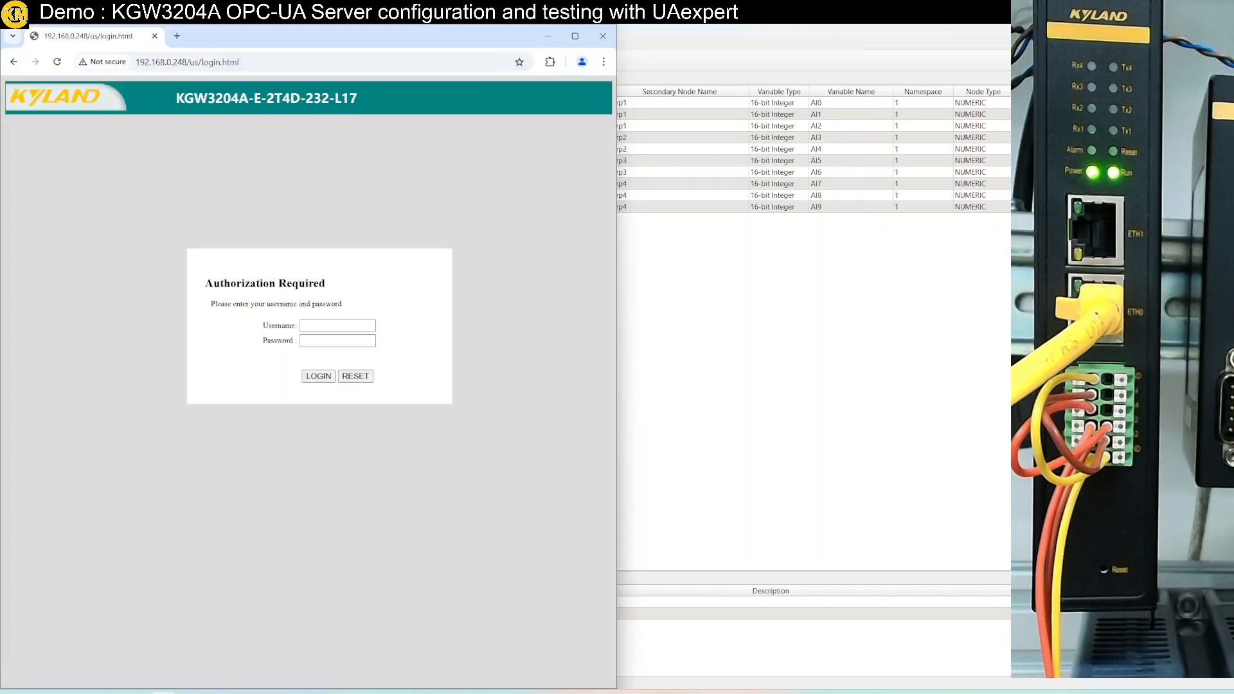
pyautogui.click(343, 328)
pyautogui.click(360, 358)
pyautogui.click(325, 342)
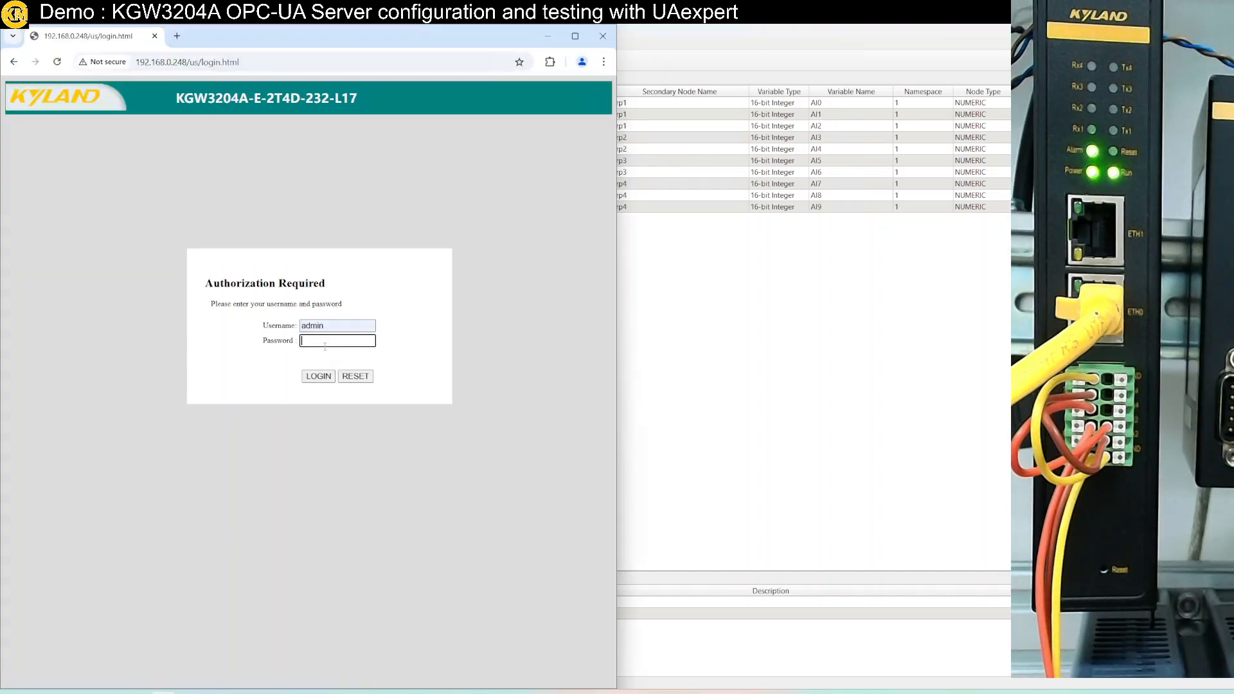
pyautogui.press('Return')
pyautogui.click(324, 378)
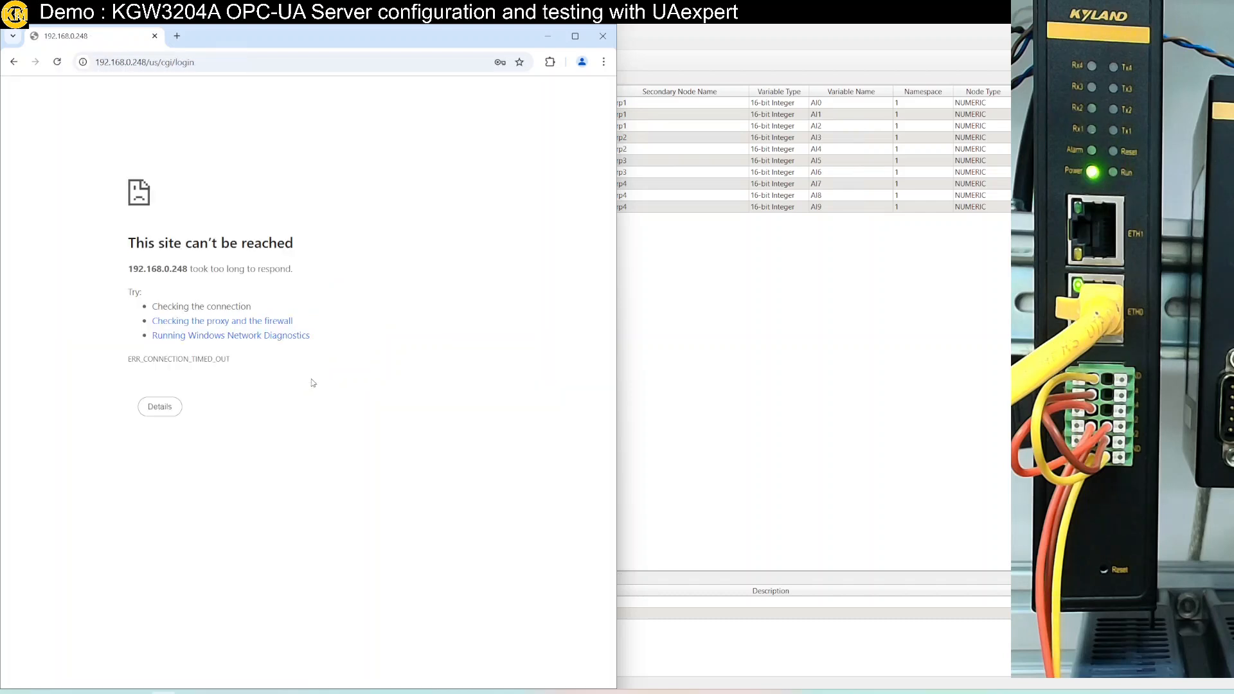
pyautogui.click(248, 63)
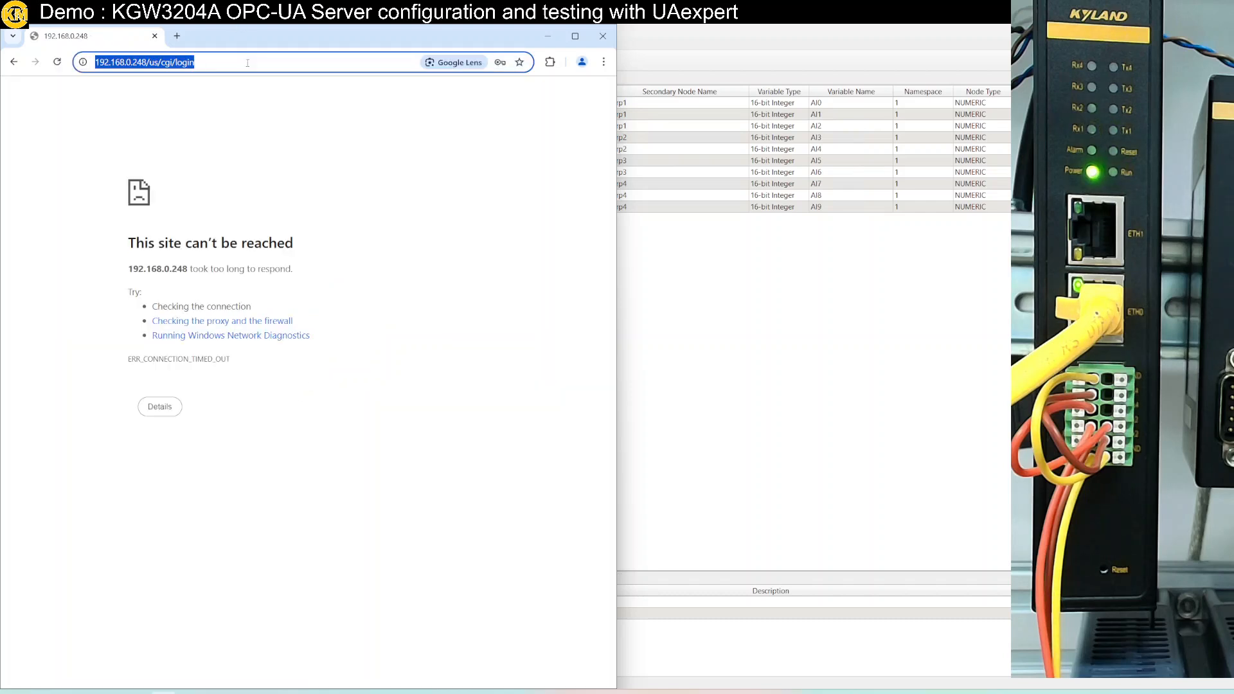
pyautogui.press('Return')
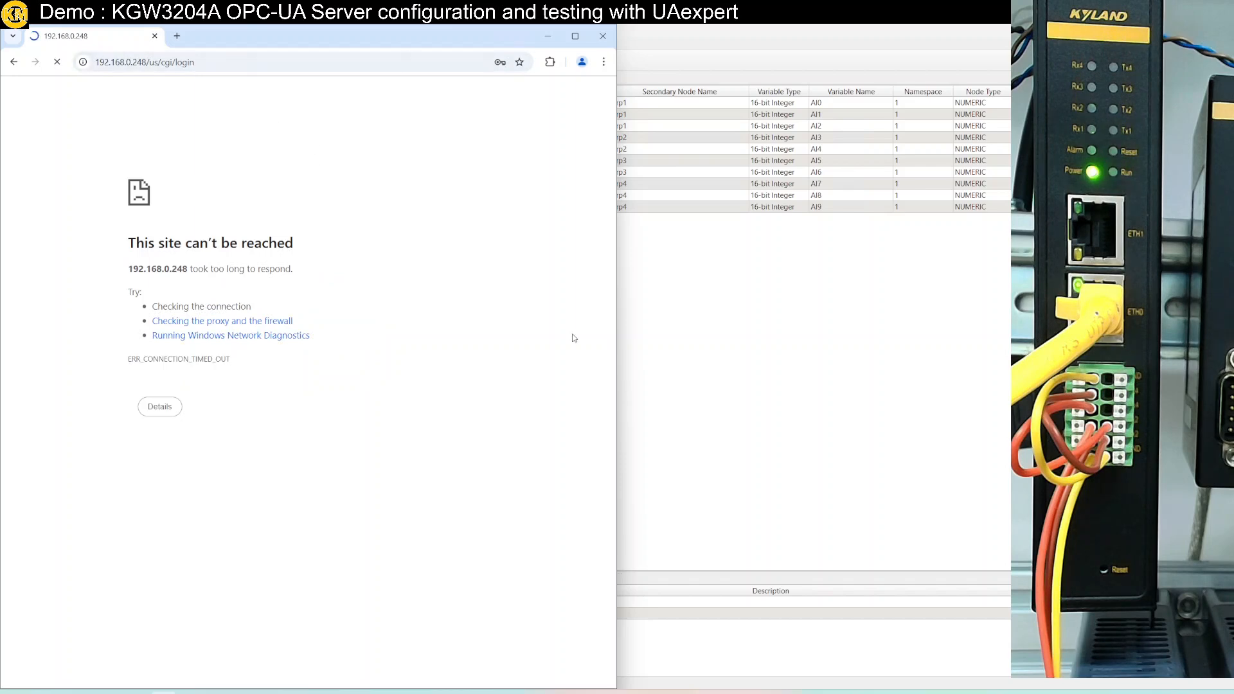
pyautogui.click(673, 329)
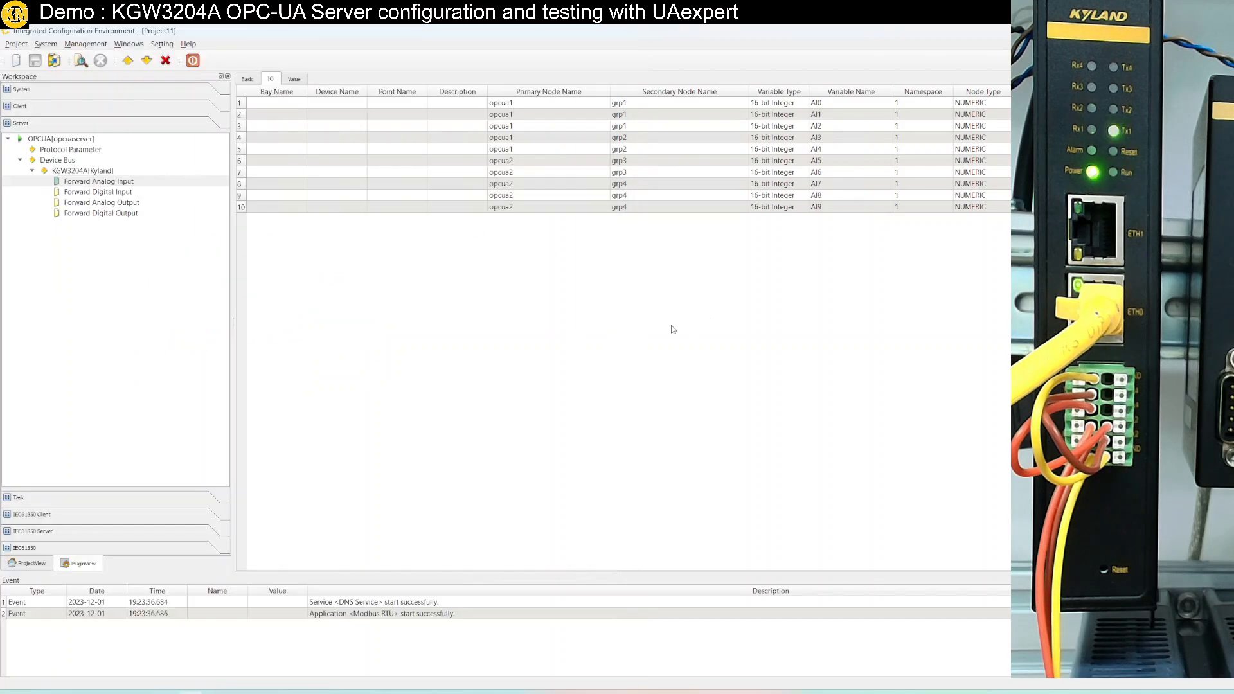
# Reconnect to the gateway and display the analog inputs' live Online values
pyautogui.click(81, 61)
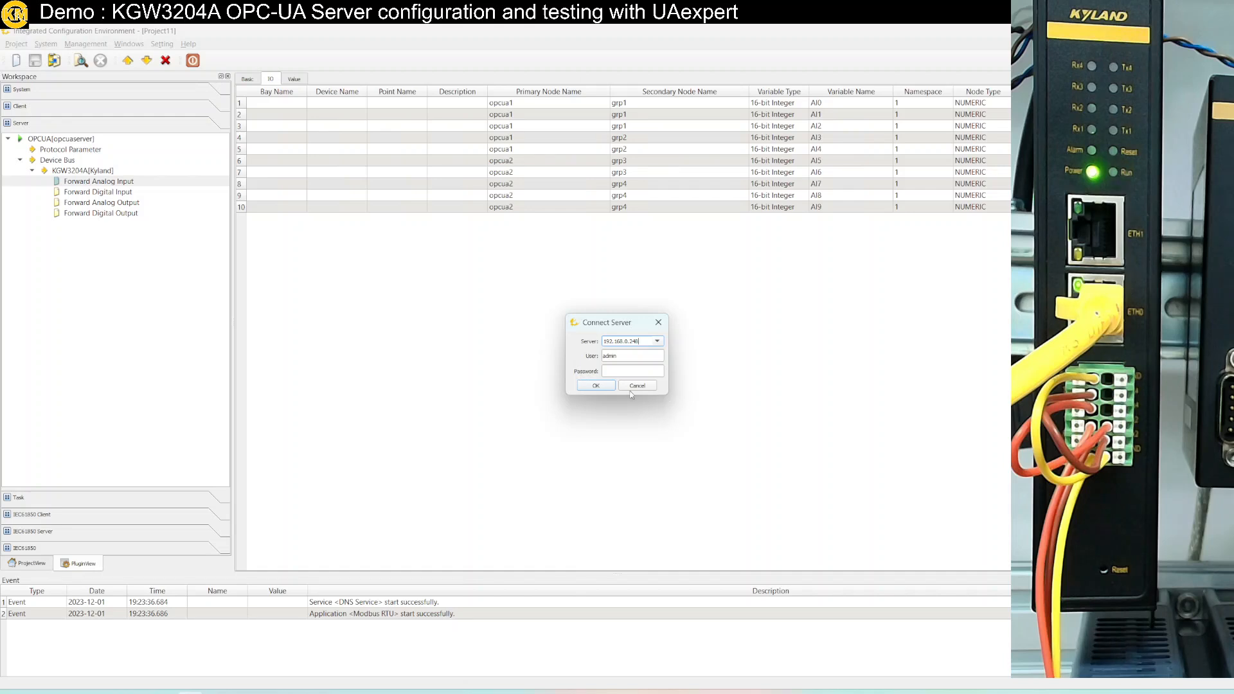
pyautogui.click(604, 388)
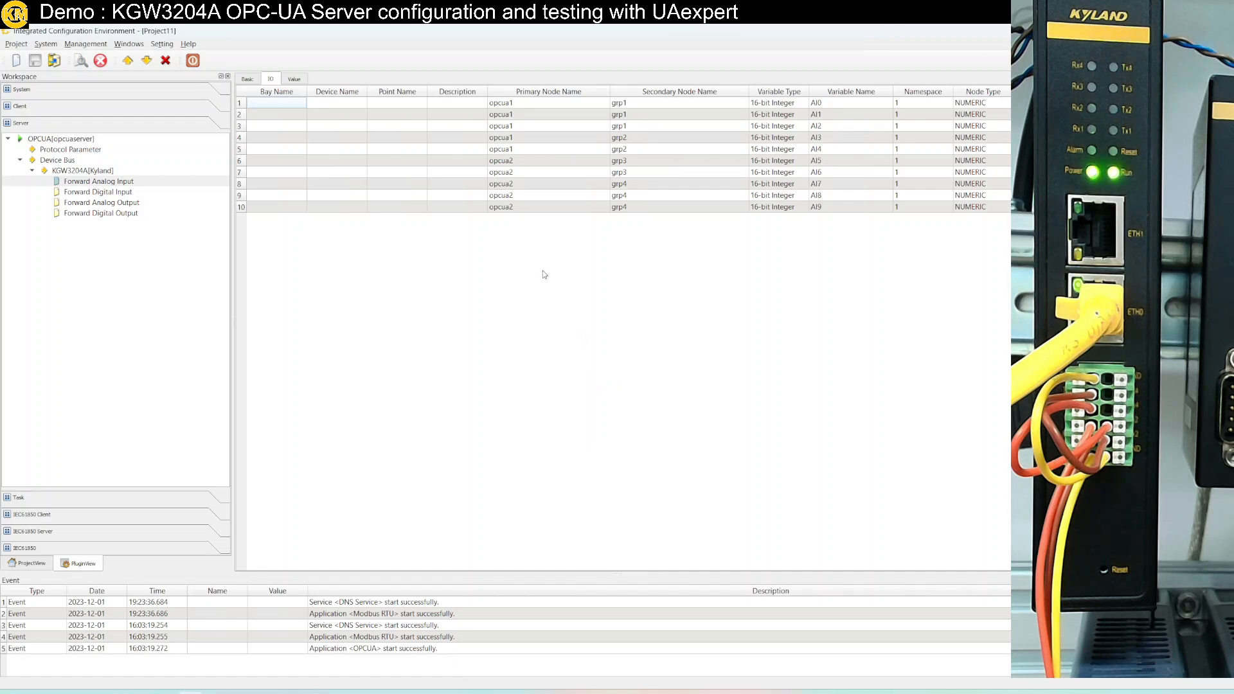
pyautogui.click(299, 80)
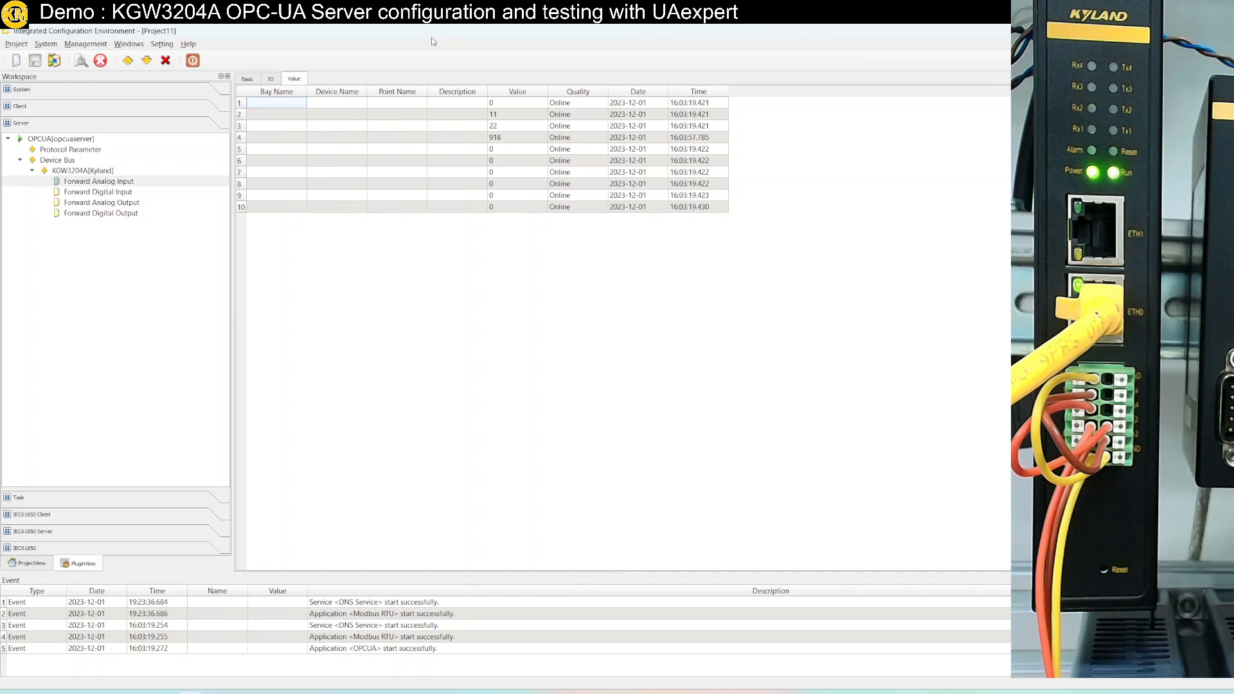
# Set Modbus Slave register 4 to 33 and confirm ICE's fifth analog input reads 33
pyautogui.moveTo(432, 33); pyautogui.dragTo(276, 128)
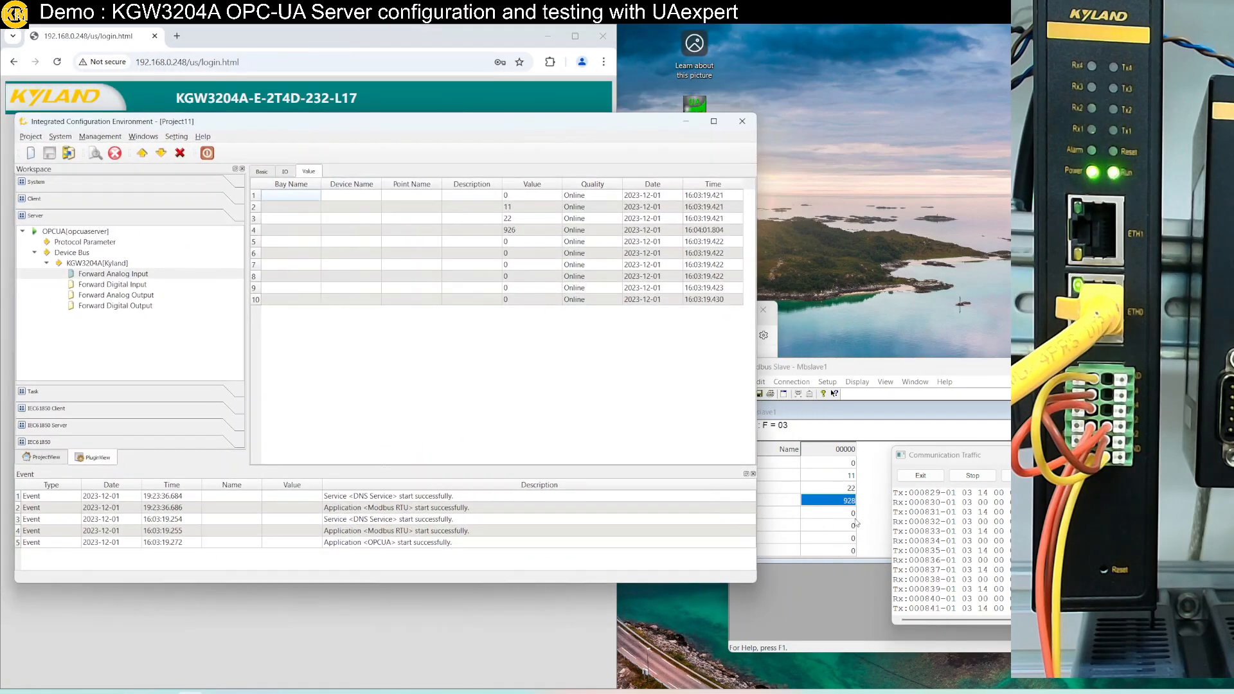
pyautogui.doubleClick(848, 514)
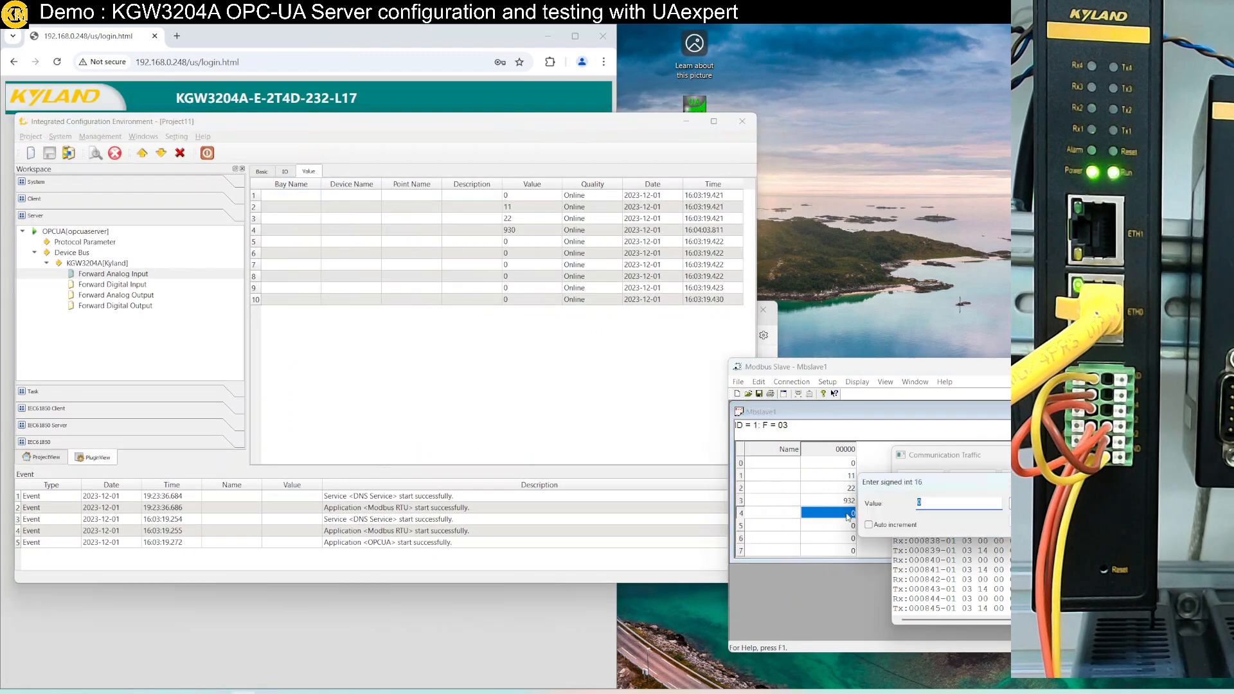
pyautogui.write('33')
pyautogui.press('Return')
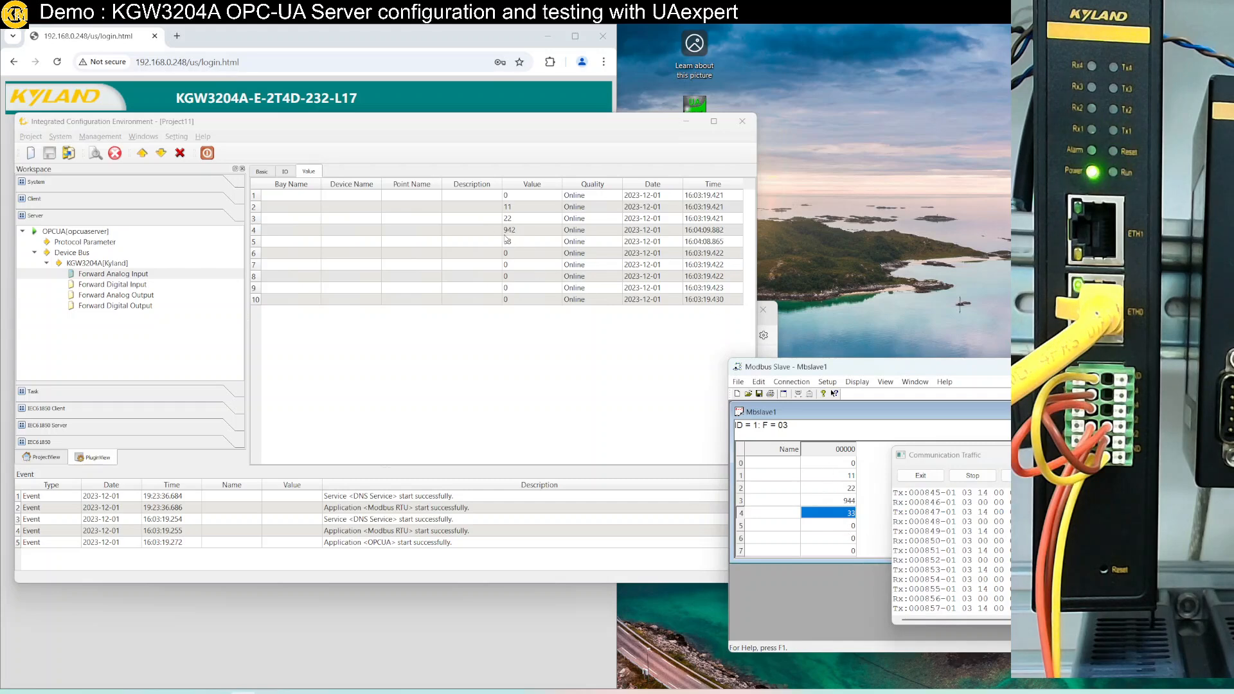
pyautogui.click(524, 385)
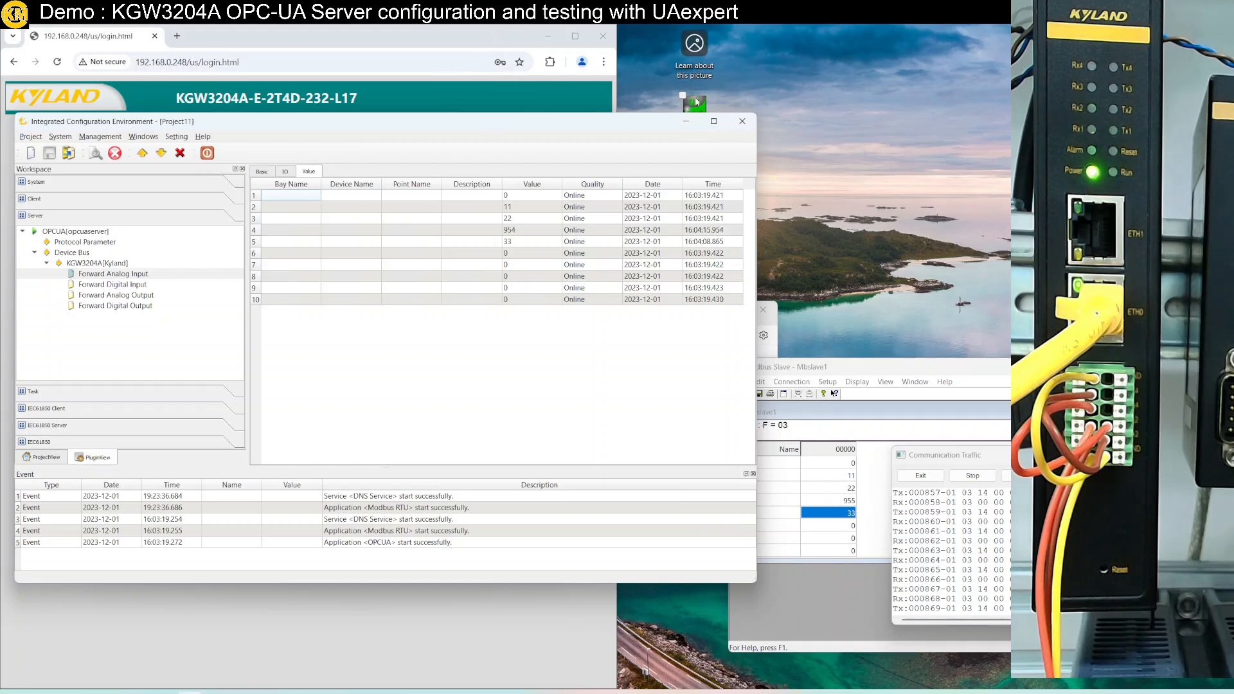
pyautogui.moveTo(551, 123); pyautogui.dragTo(672, 321)
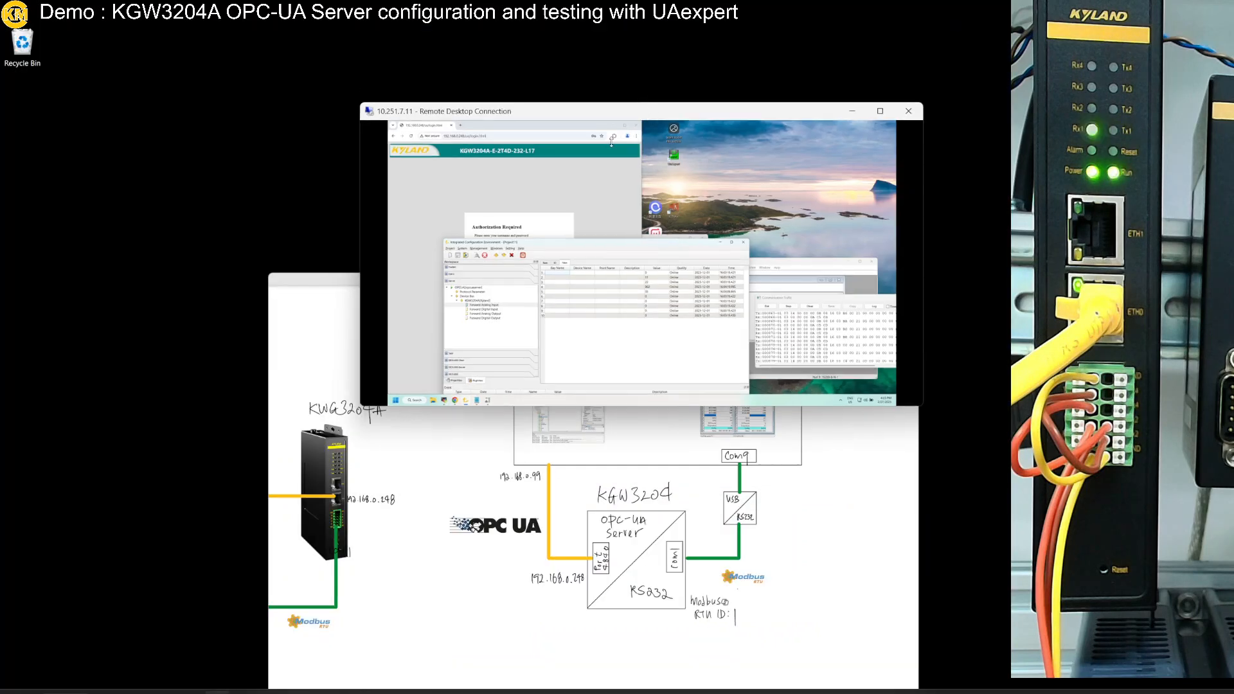
# Launch UaExpert from its desktop shortcut
pyautogui.click(725, 601)
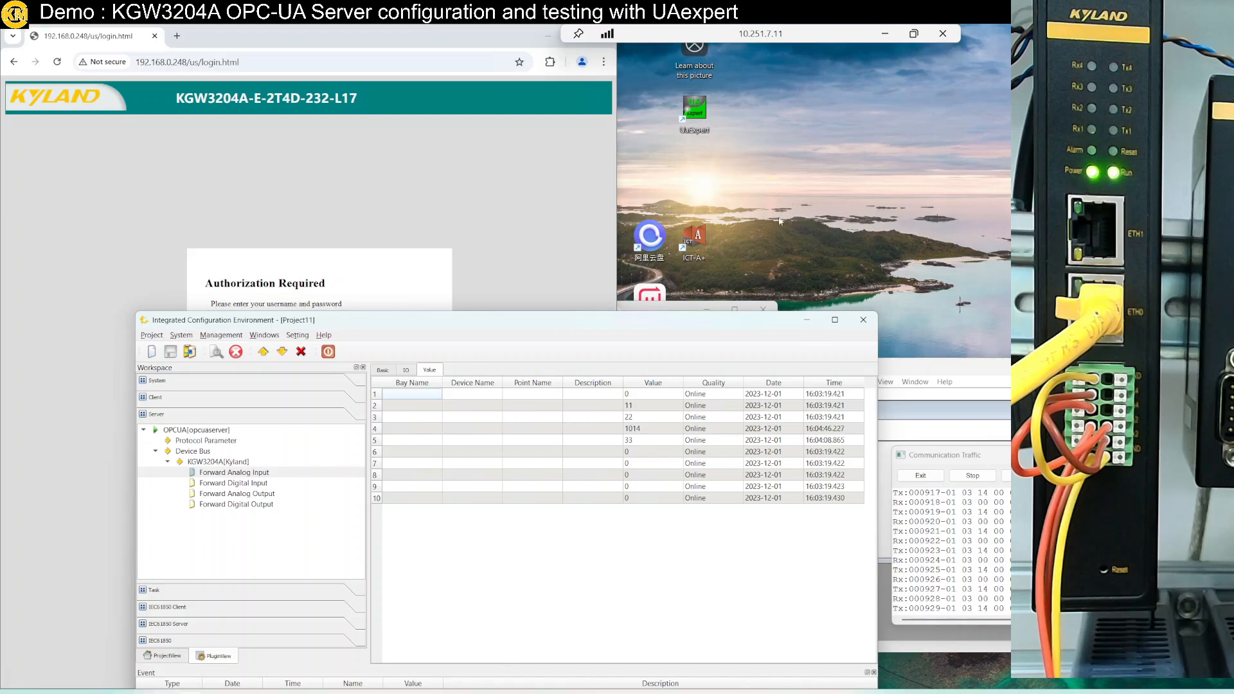
pyautogui.doubleClick(699, 119)
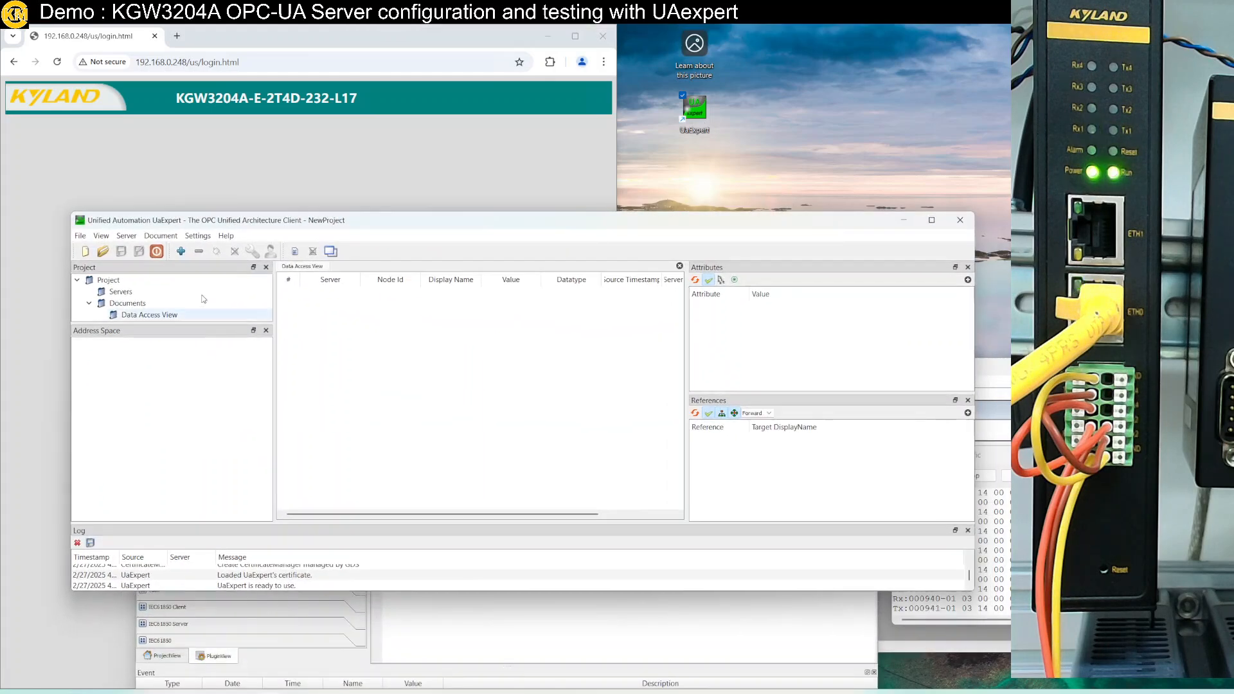
pyautogui.rightClick(145, 297)
pyautogui.click(168, 302)
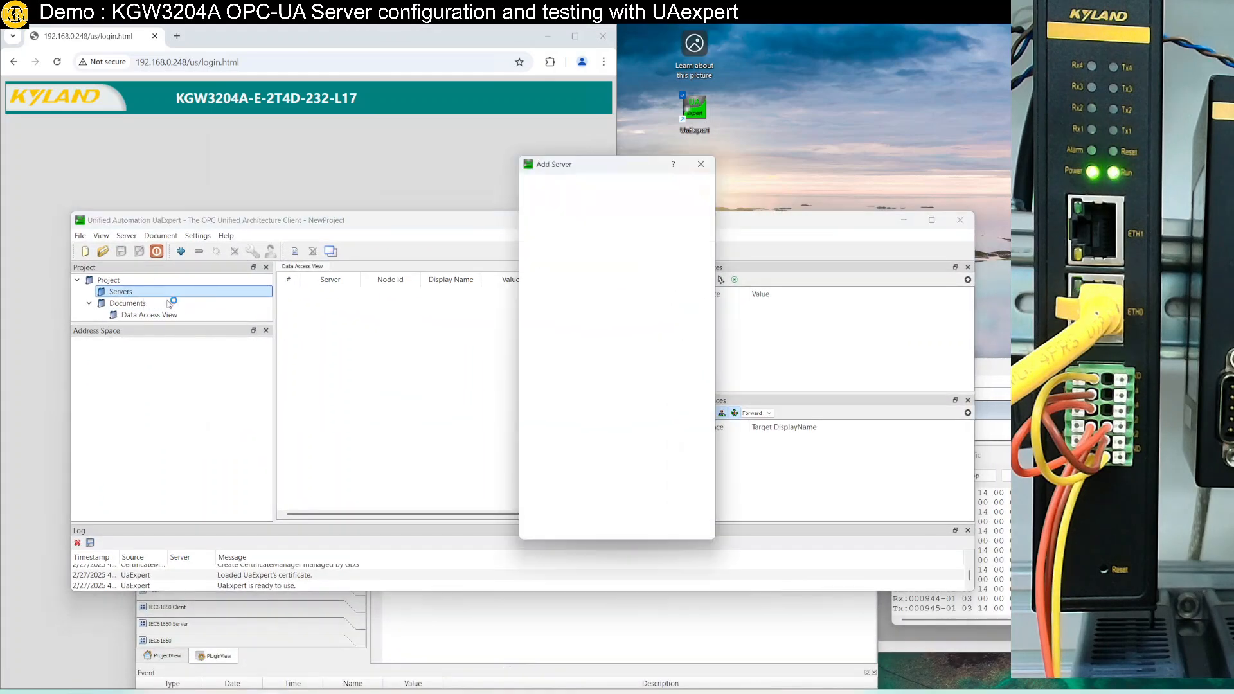
pyautogui.click(578, 216)
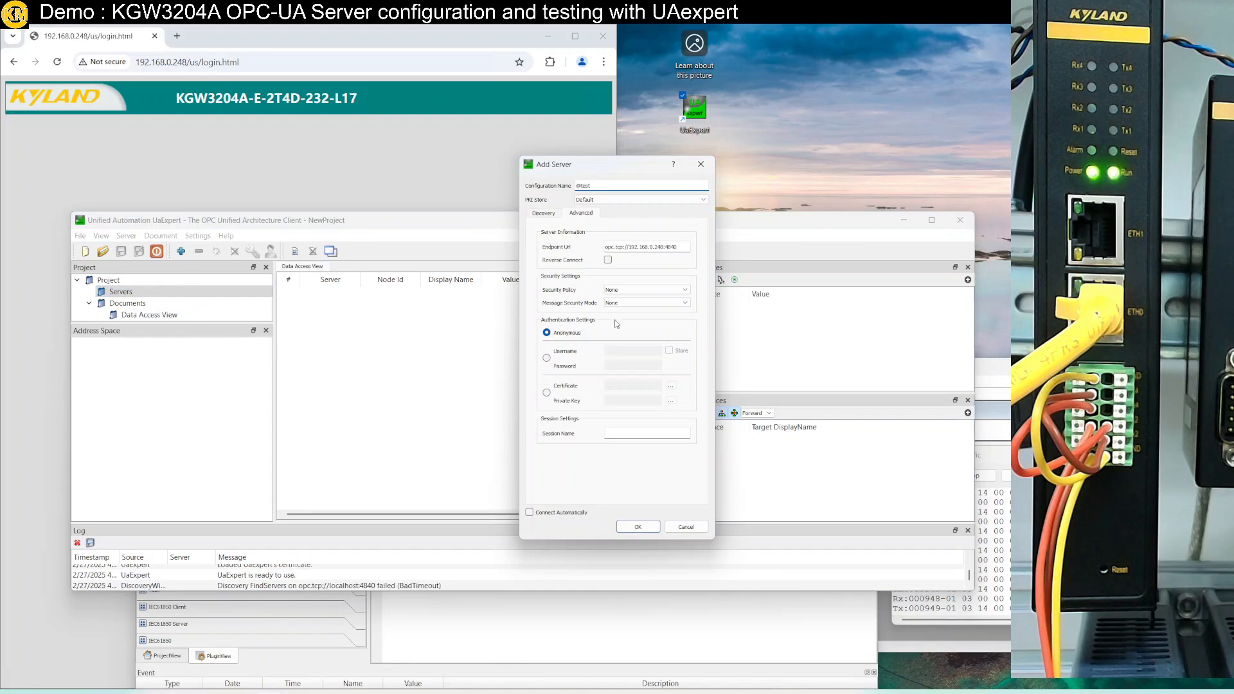
pyautogui.click(647, 247)
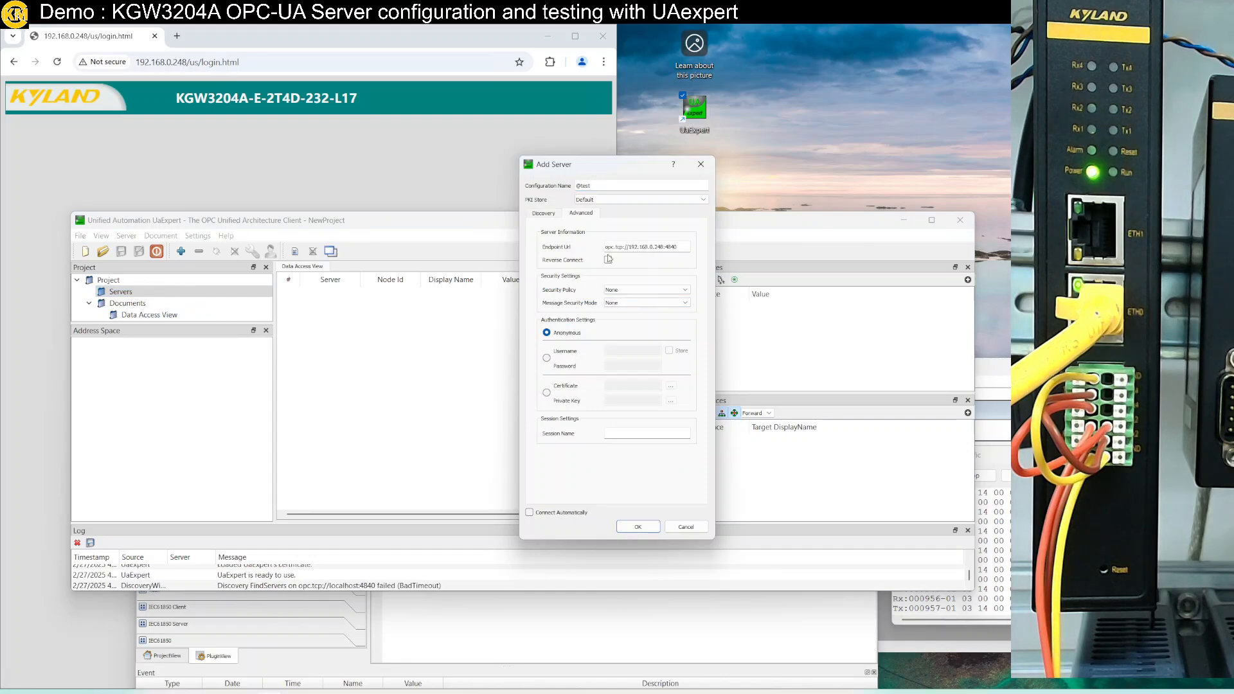
pyautogui.click(675, 249)
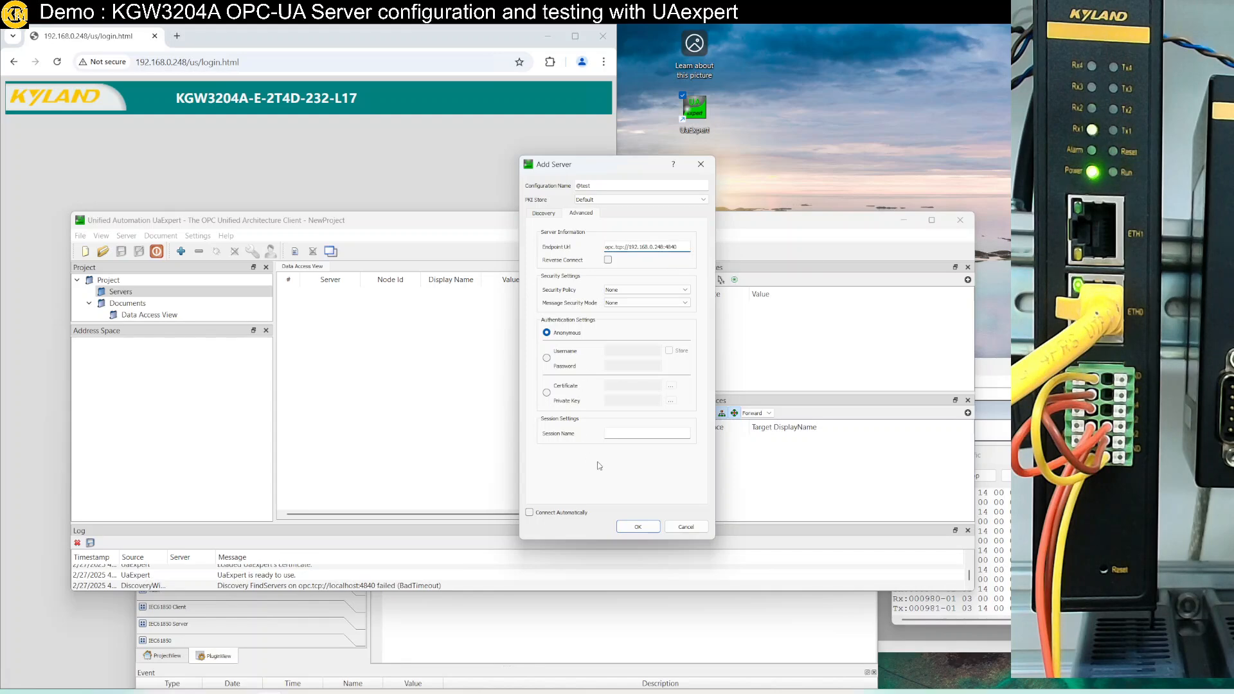
pyautogui.click(625, 527)
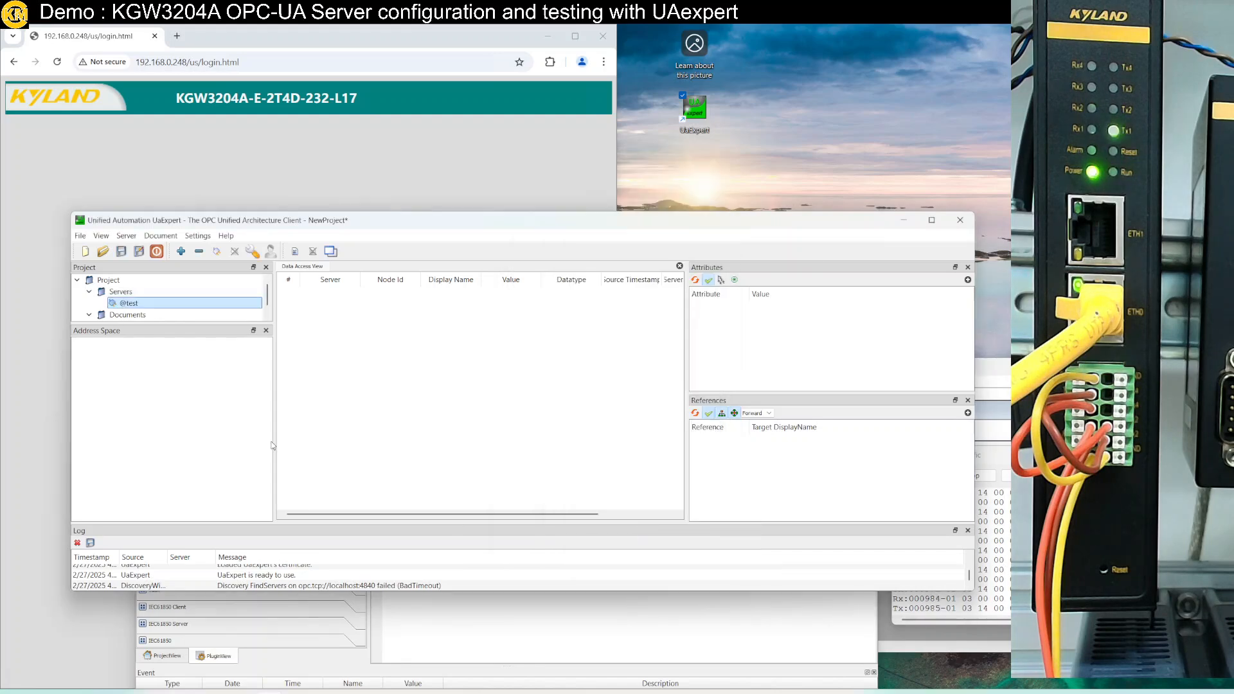
pyautogui.rightClick(157, 305)
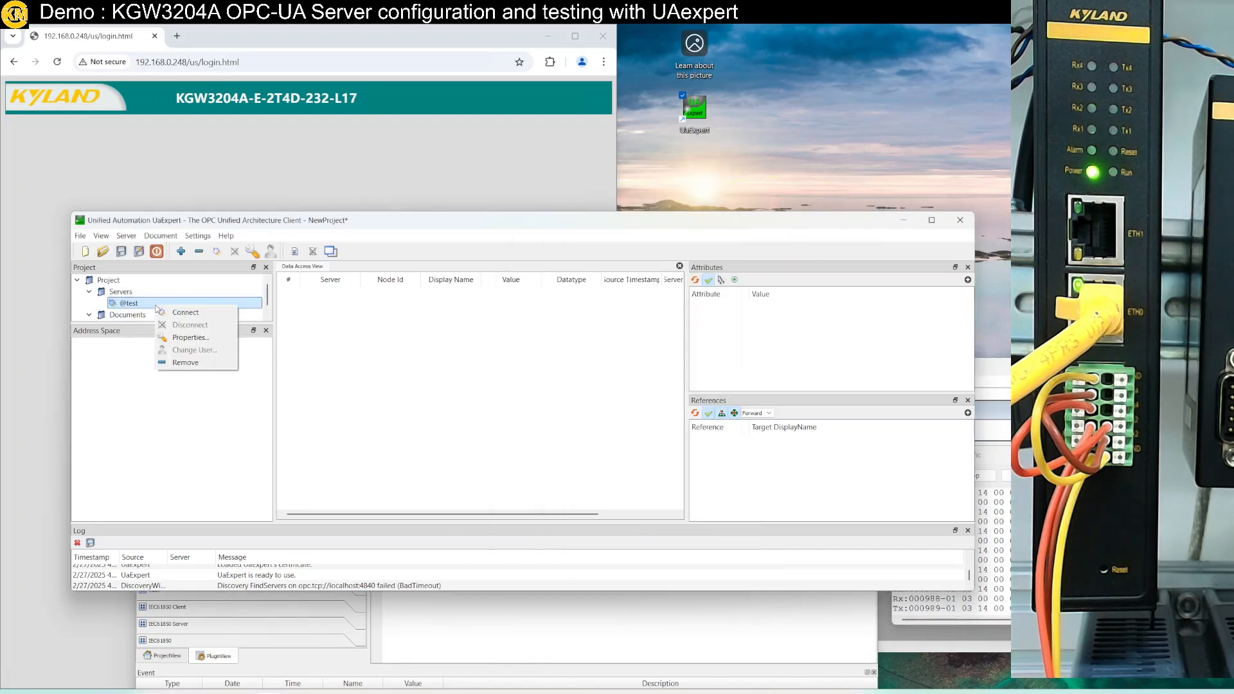
pyautogui.click(187, 313)
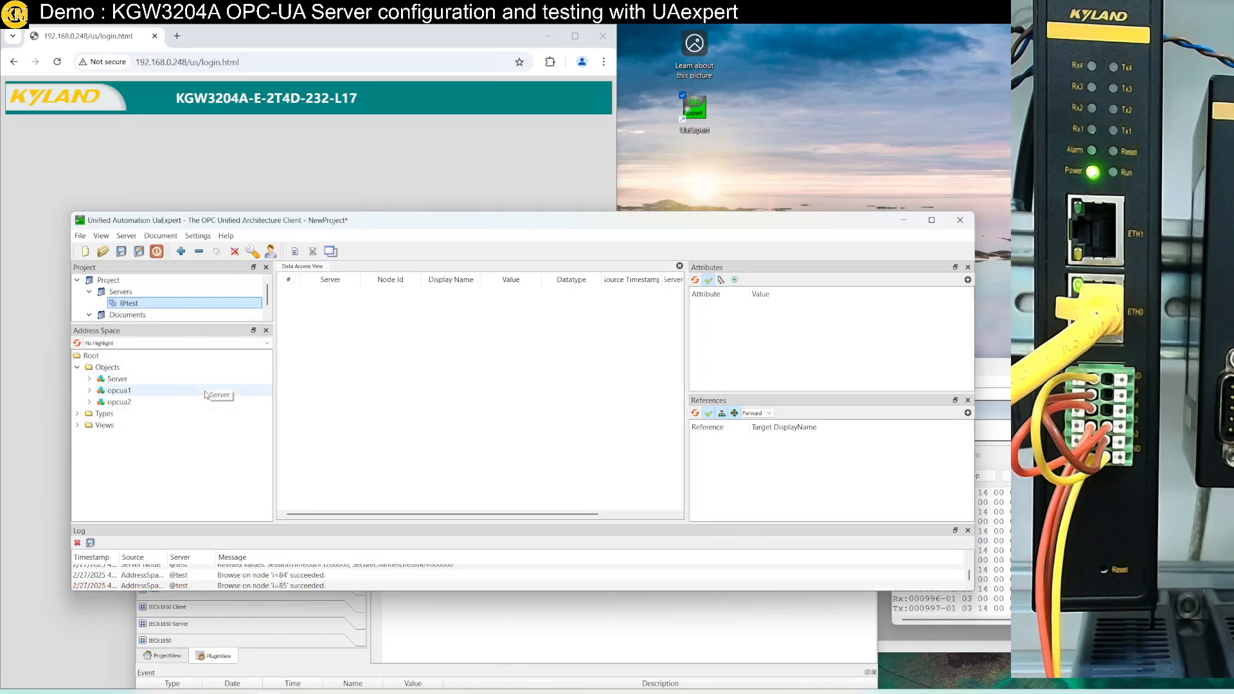
pyautogui.click(89, 391)
pyautogui.click(101, 403)
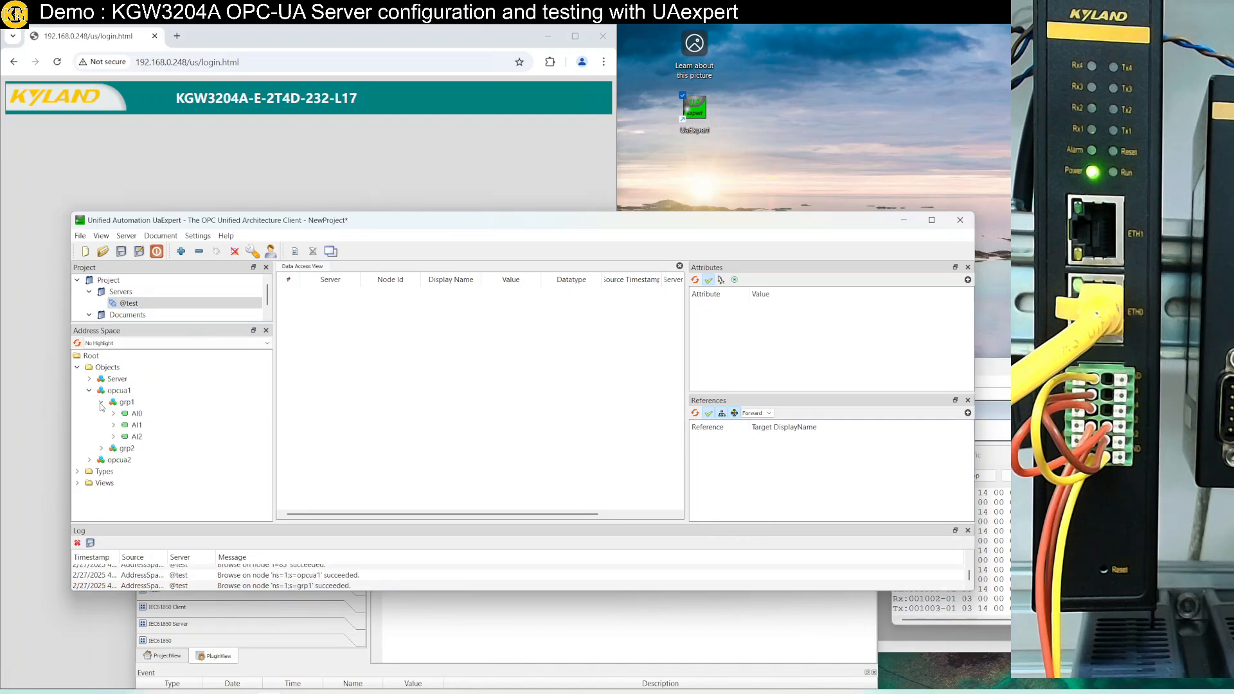
pyautogui.click(102, 449)
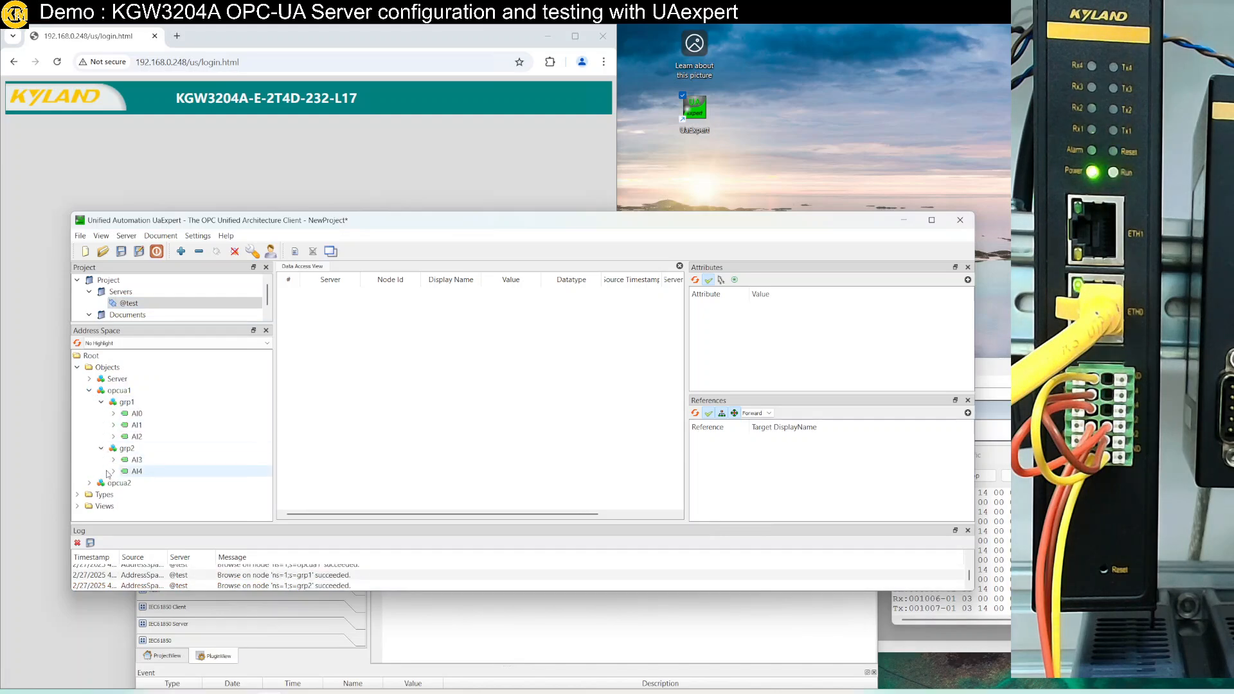
# Expand opcua2 with grp3 (AI5–AI6) and grp4 (AI7–AI9), then select AI0
pyautogui.click(90, 483)
pyautogui.scroll(-1, 99, 493)
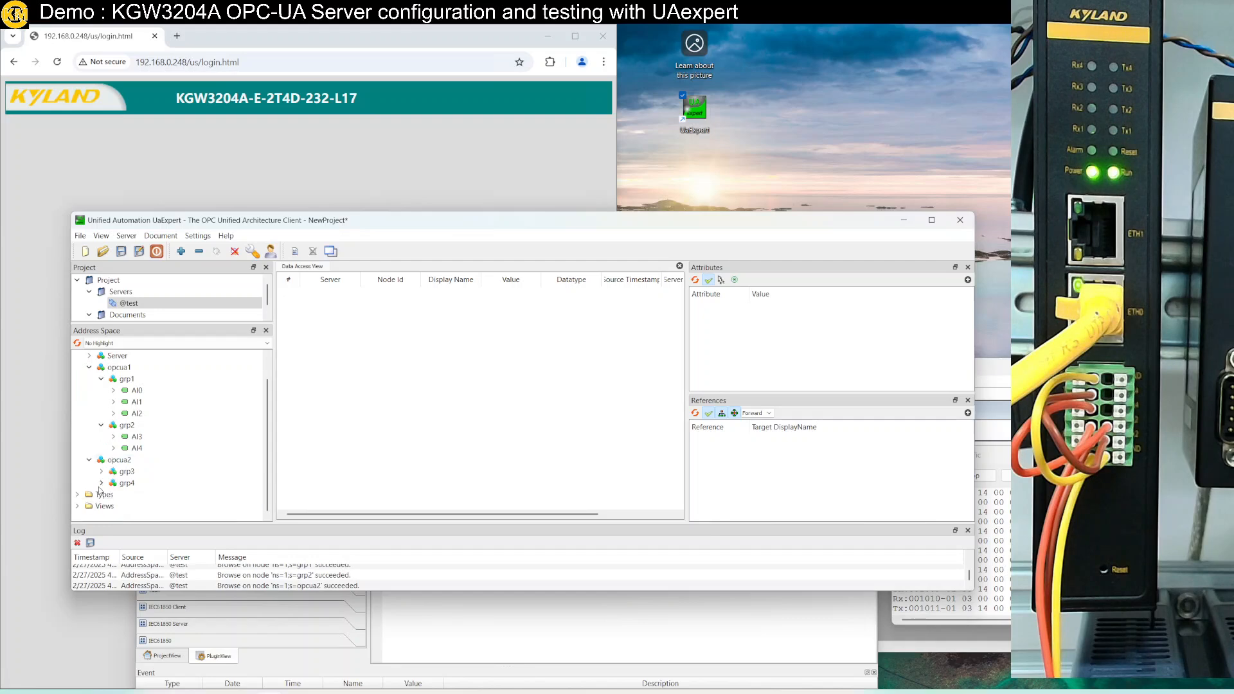
pyautogui.click(101, 471)
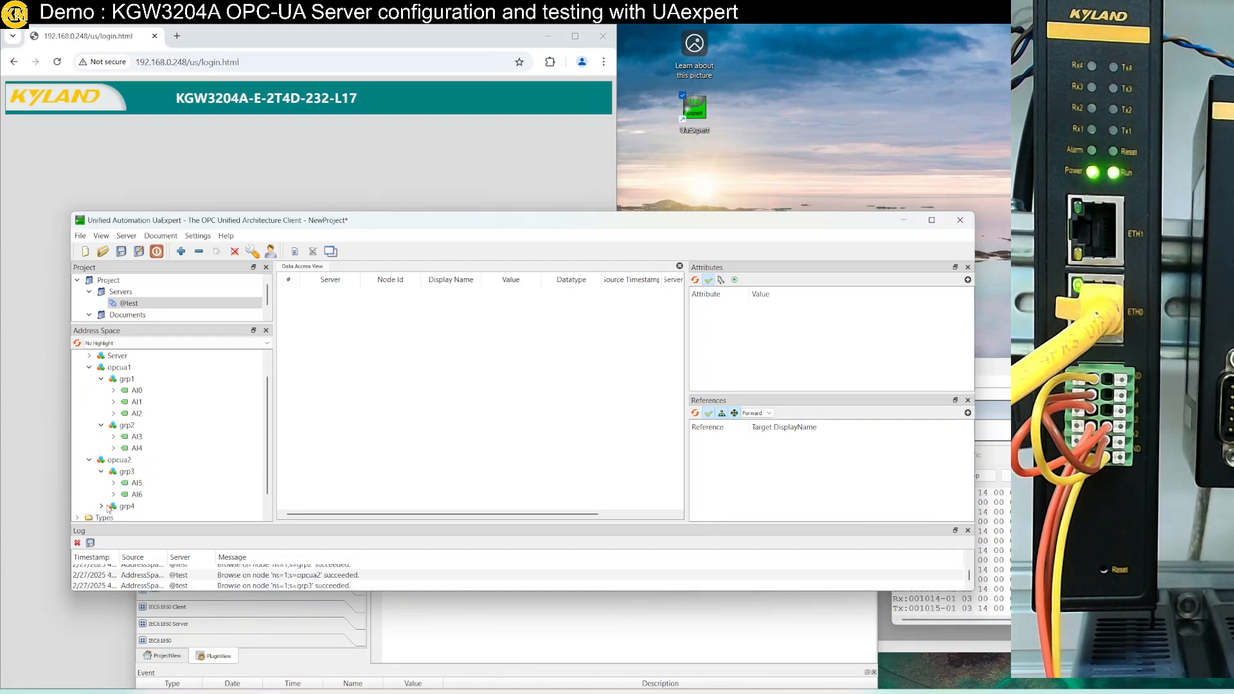
pyautogui.click(108, 507)
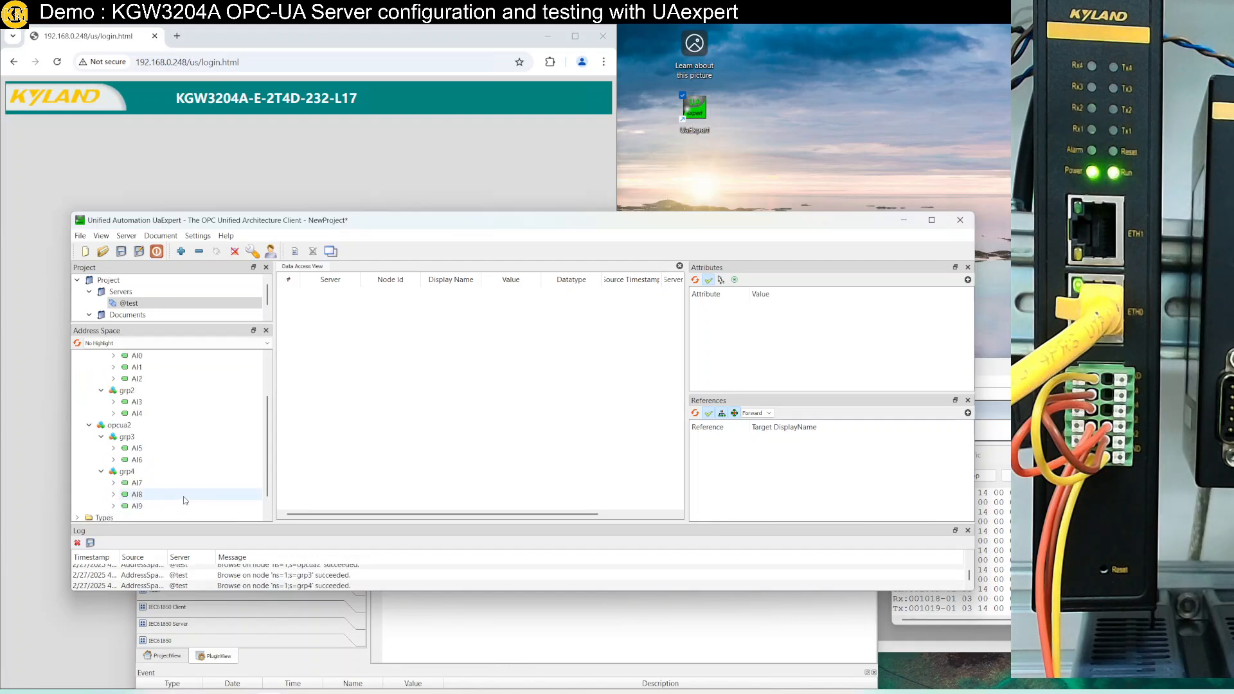
pyautogui.scroll(1, 210, 490)
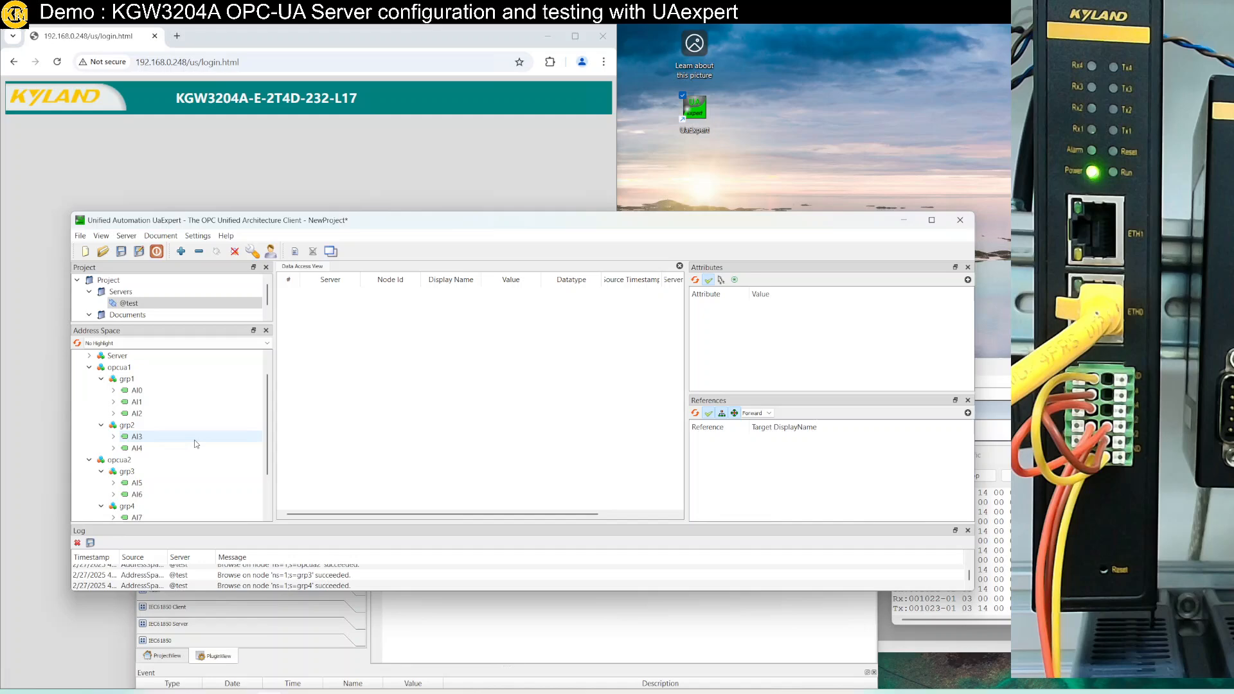
pyautogui.click(149, 391)
# Add AI0–AI2 and then AI3–AI4 to the Data Access View
pyautogui.press('capslock')
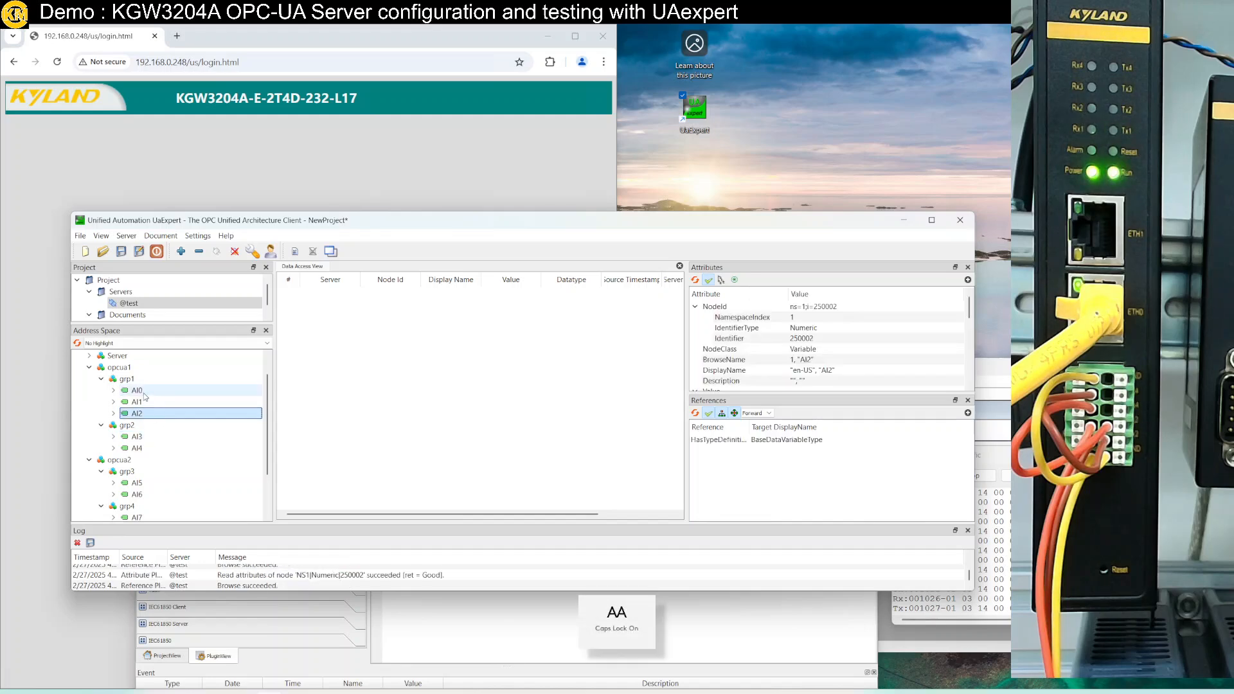
pyautogui.keyDown('shift'); pyautogui.click(136, 414); pyautogui.keyUp('shift')
pyautogui.moveTo(136, 401); pyautogui.dragTo(382, 401)
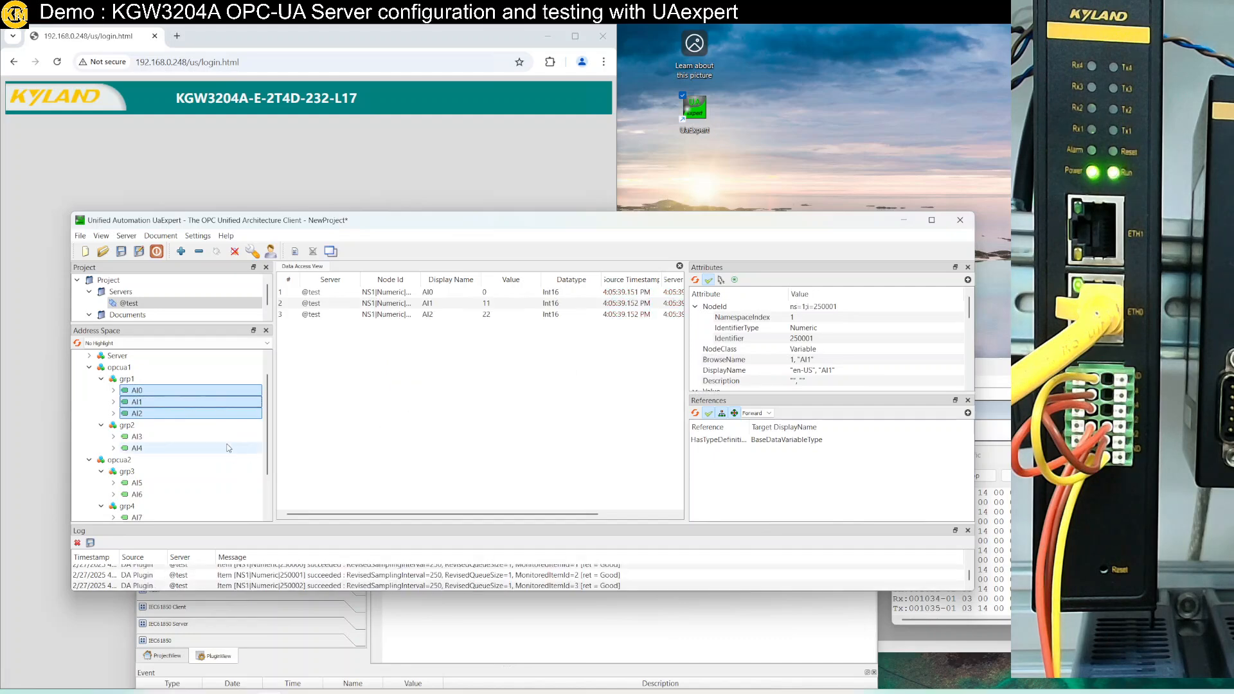
pyautogui.click(136, 436)
pyautogui.keyDown('shift'); pyautogui.click(136, 448); pyautogui.keyUp('shift')
pyautogui.moveTo(137, 448); pyautogui.dragTo(299, 407)
# Add AI5–AI6 and then AI7–AI9 to the Data Access View
pyautogui.scroll(-2, 238, 449)
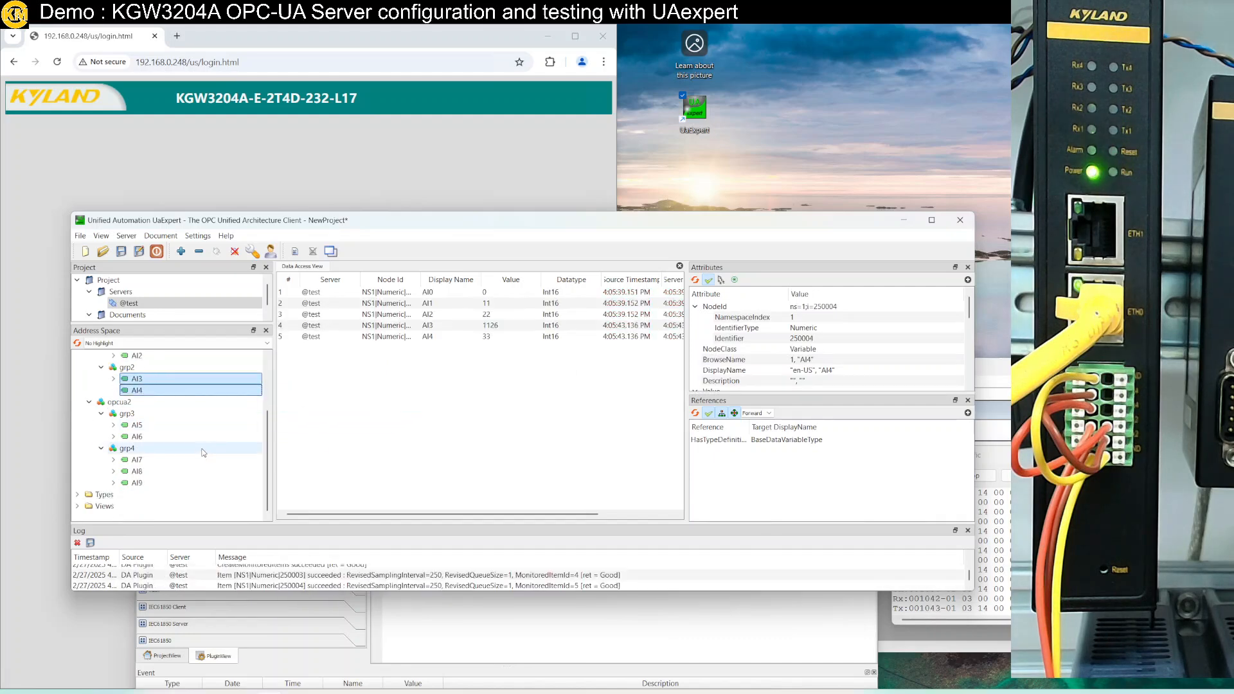
pyautogui.click(147, 426)
pyautogui.keyDown('shift'); pyautogui.click(148, 435); pyautogui.keyUp('shift')
pyautogui.moveTo(149, 434); pyautogui.dragTo(366, 418)
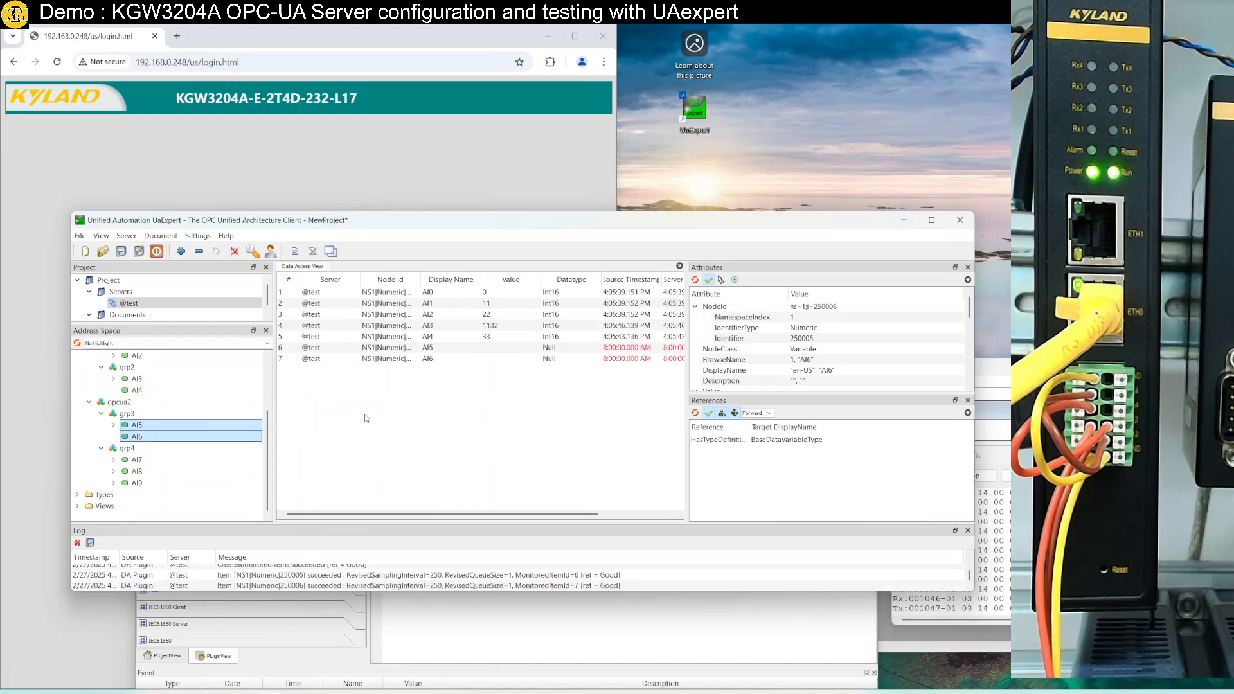
pyautogui.click(136, 460)
pyautogui.keyDown('shift'); pyautogui.click(137, 483); pyautogui.keyUp('shift')
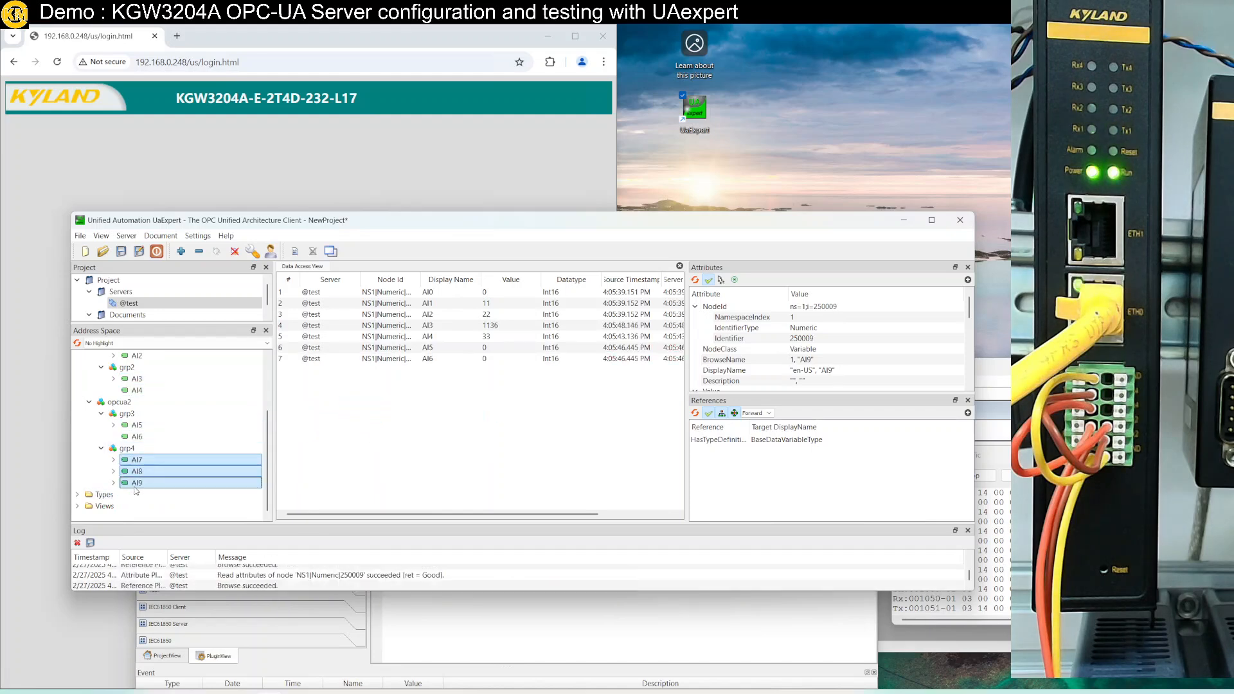
pyautogui.moveTo(138, 482); pyautogui.dragTo(312, 474)
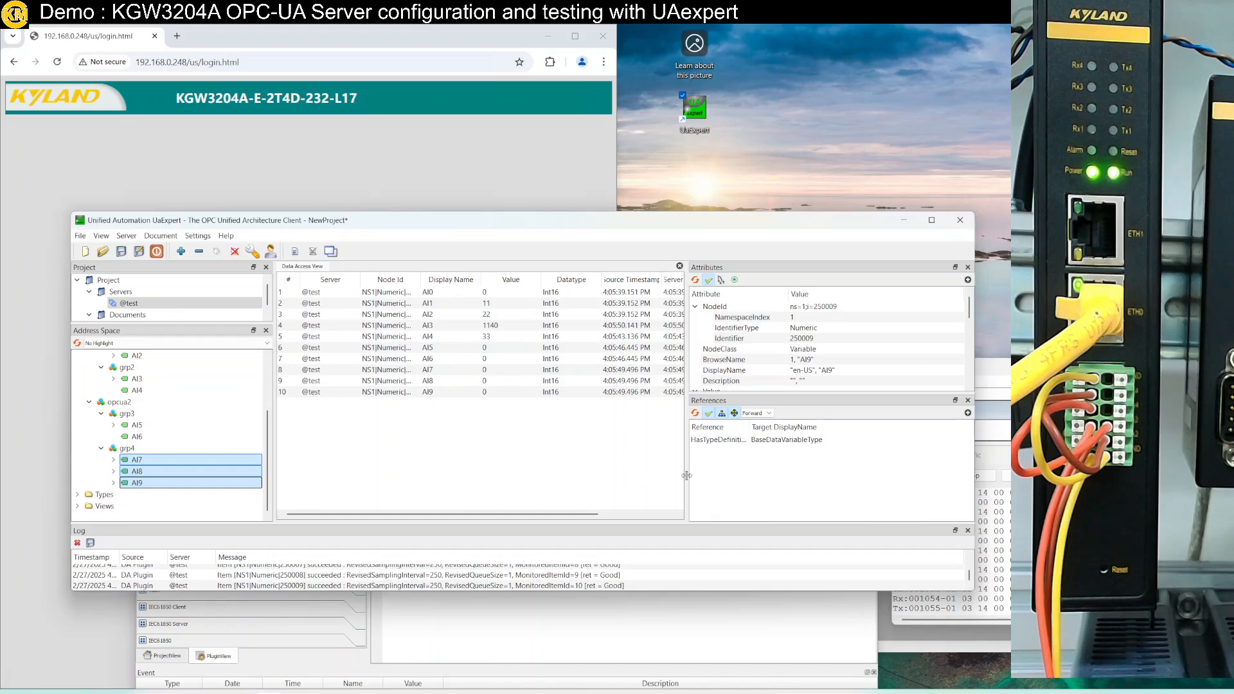
# Widen the table to show timestamps and status codes, and bring Modbus Slave forward
pyautogui.moveTo(689, 476); pyautogui.dragTo(819, 476)
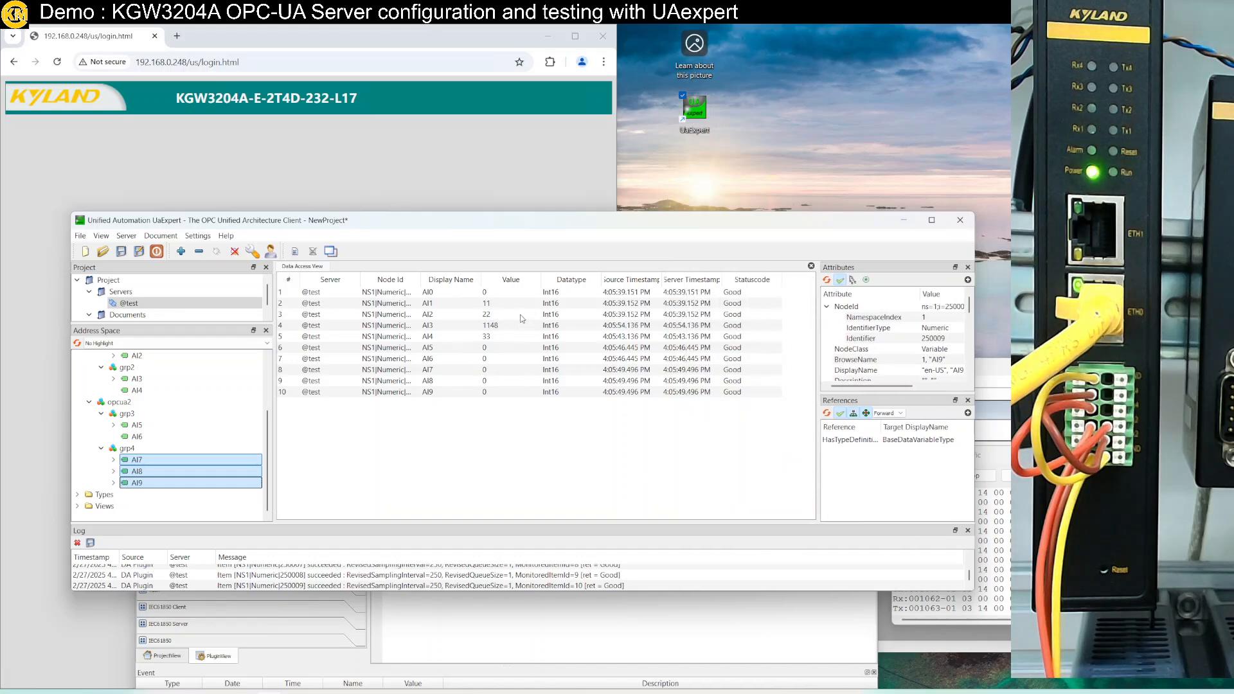
pyautogui.moveTo(469, 220); pyautogui.dragTo(384, 186)
pyautogui.click(962, 385)
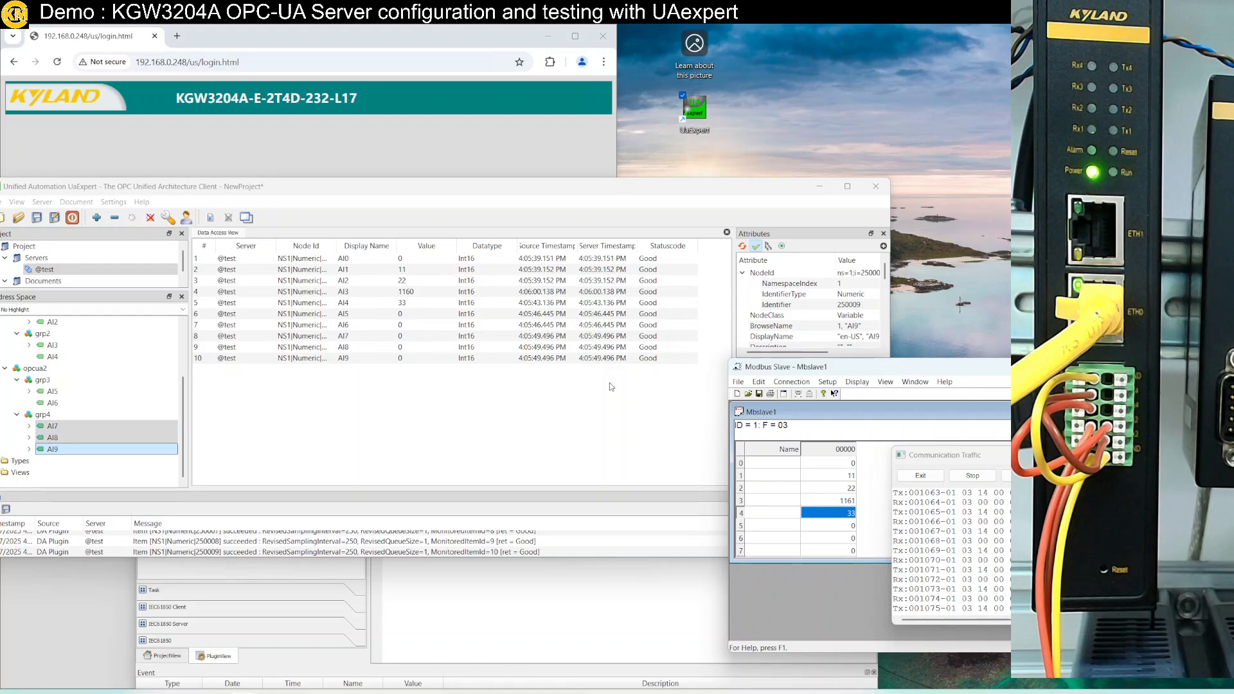
# Set Modbus Slave register 5 to 8888 in the signed int 16 entry dialog
pyautogui.click(403, 296)
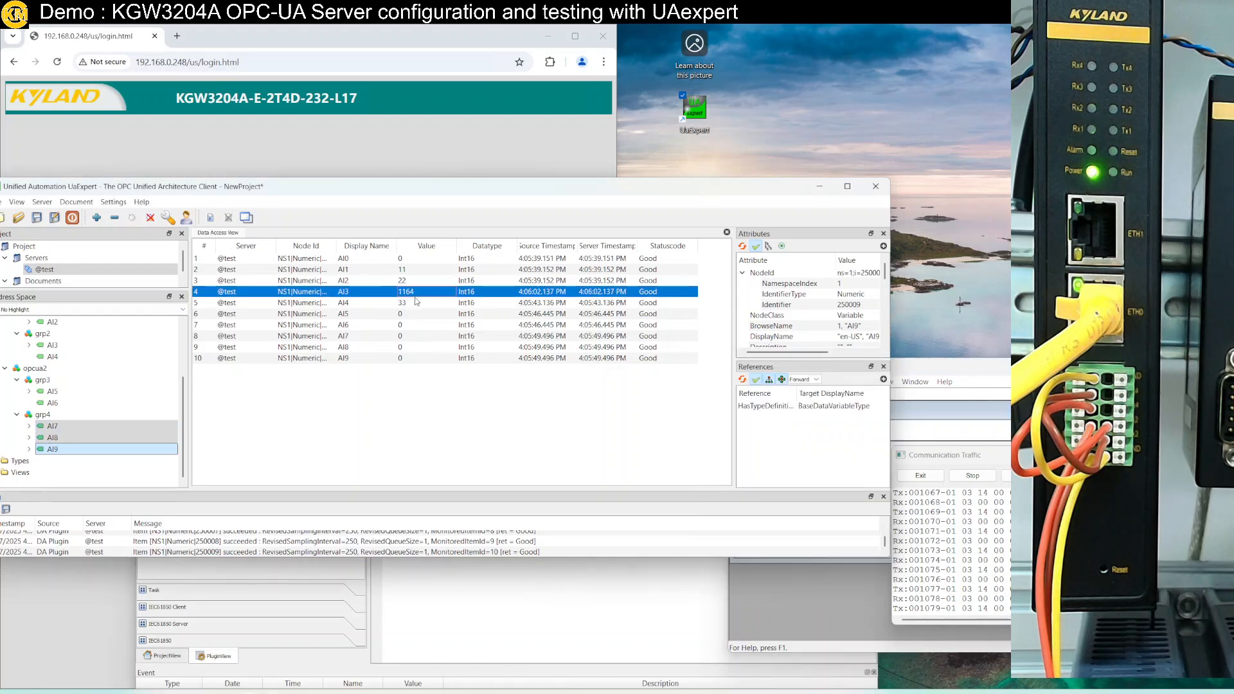
pyautogui.click(796, 601)
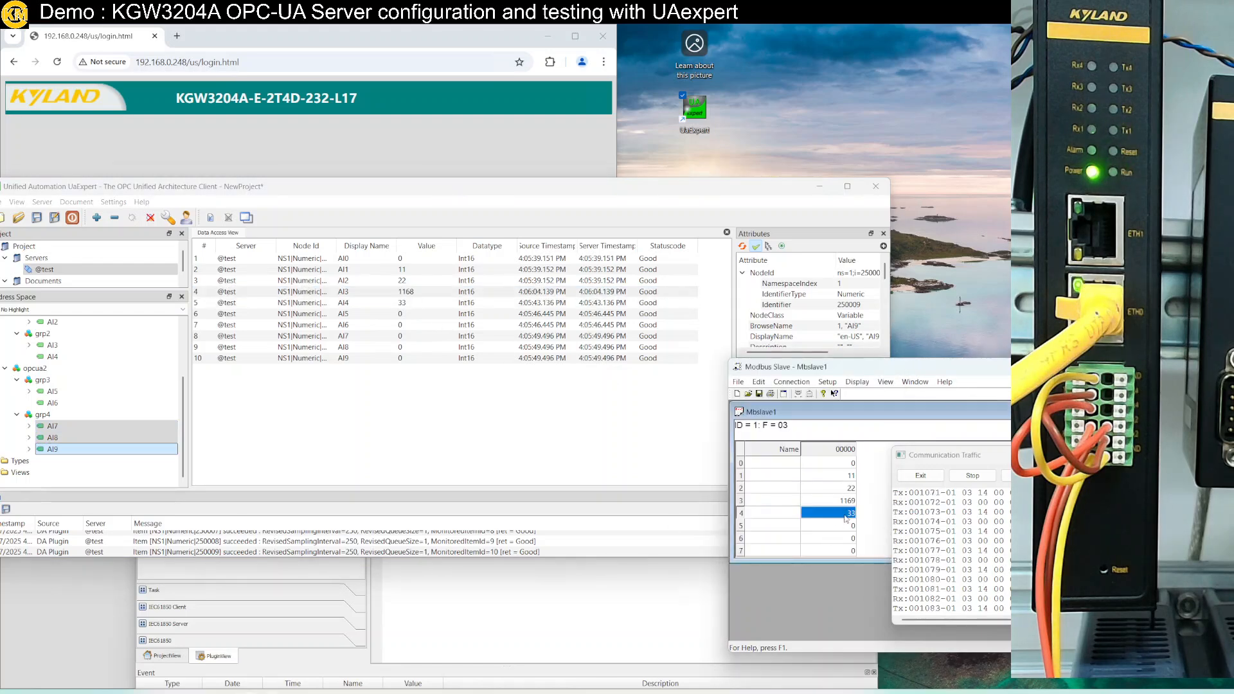
pyautogui.doubleClick(849, 527)
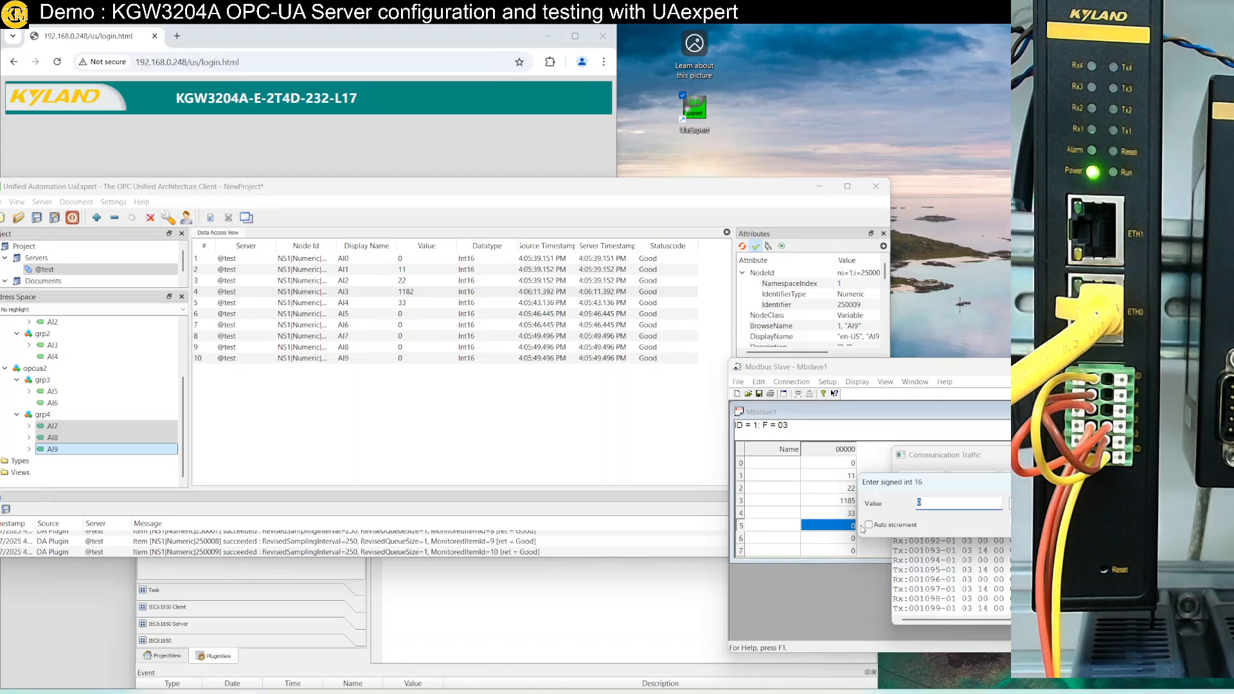
pyautogui.write('8888')
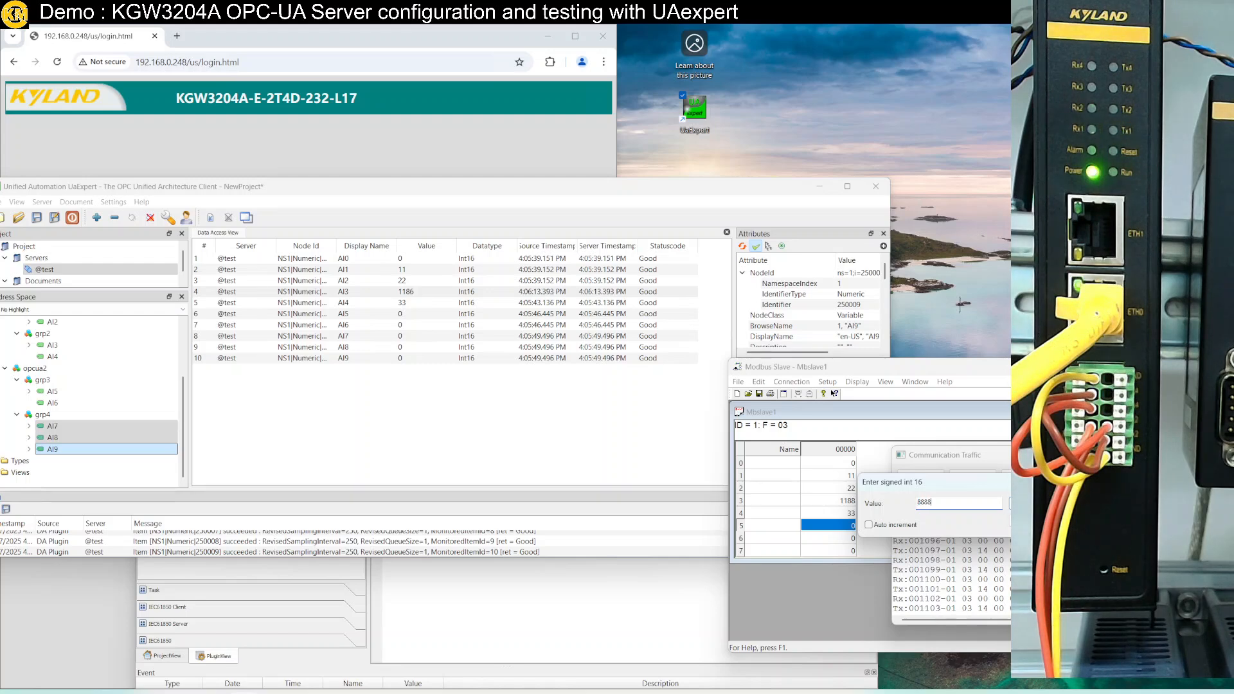
pyautogui.press('Return')
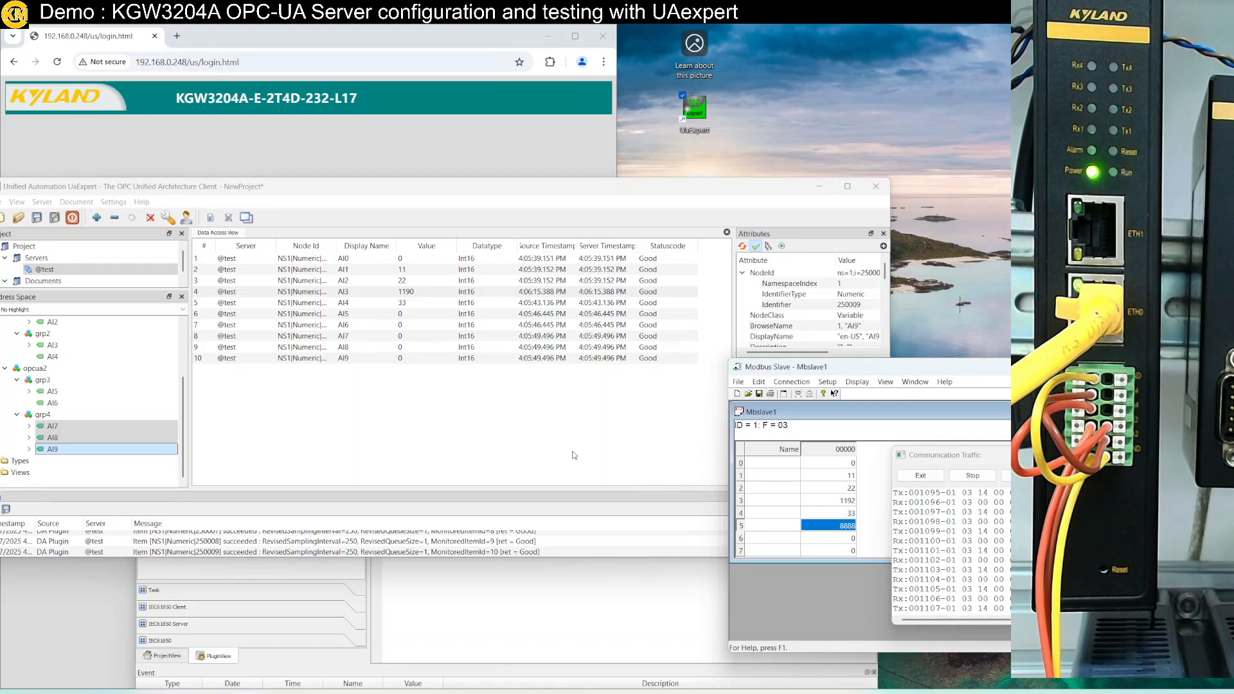